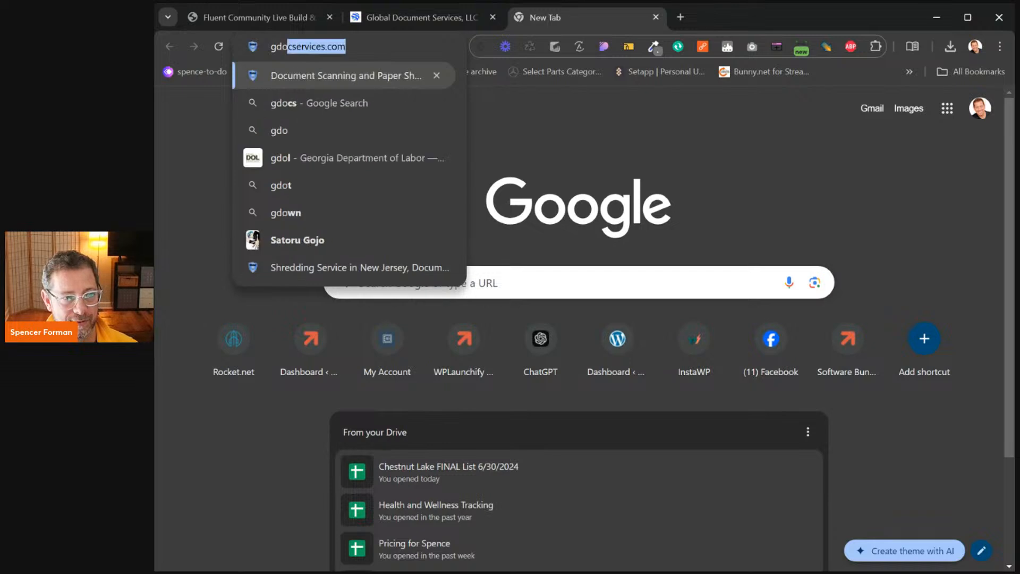
# Load gdocservices.com, browse down its homepage and back, then open a new Google tab
pyautogui.press('Return')
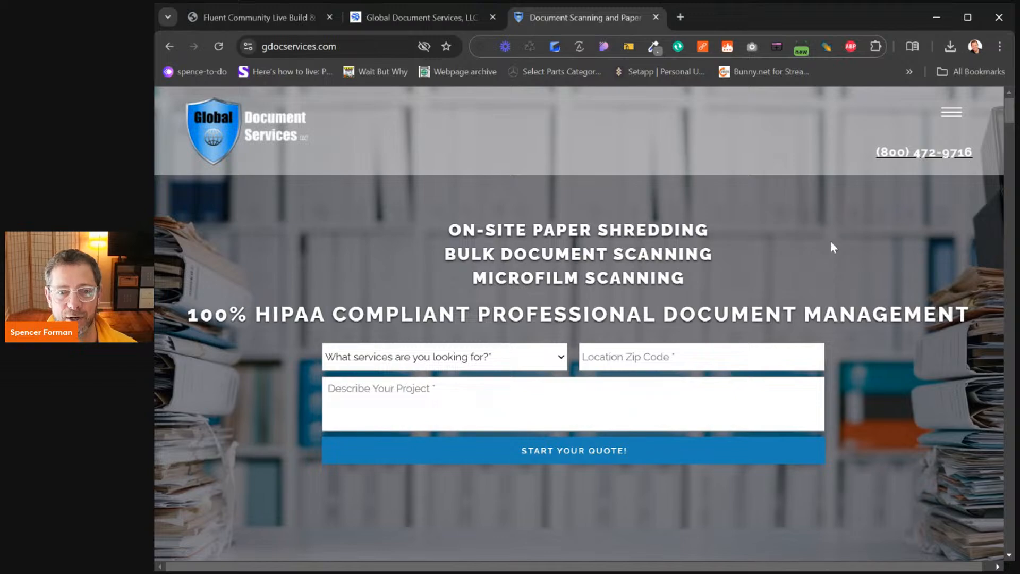
pyautogui.scroll(-10, 856, 286)
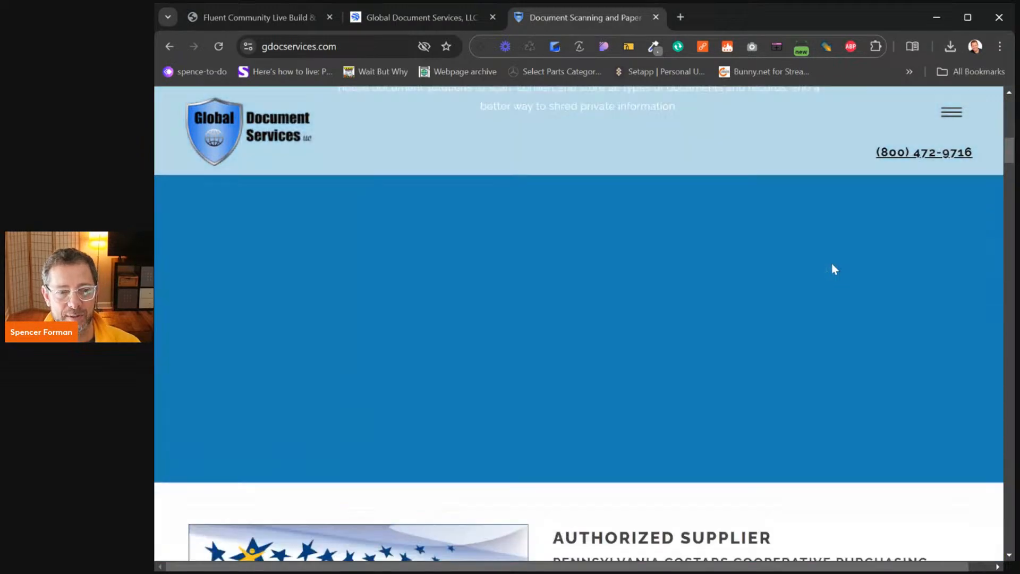
pyautogui.scroll(-15, 831, 263)
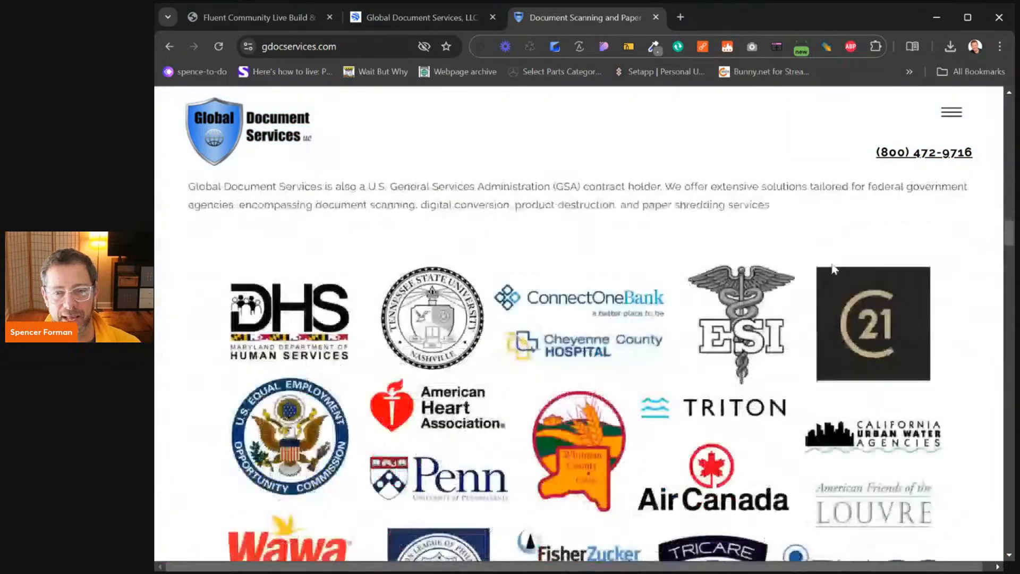
pyautogui.scroll(-20, 834, 266)
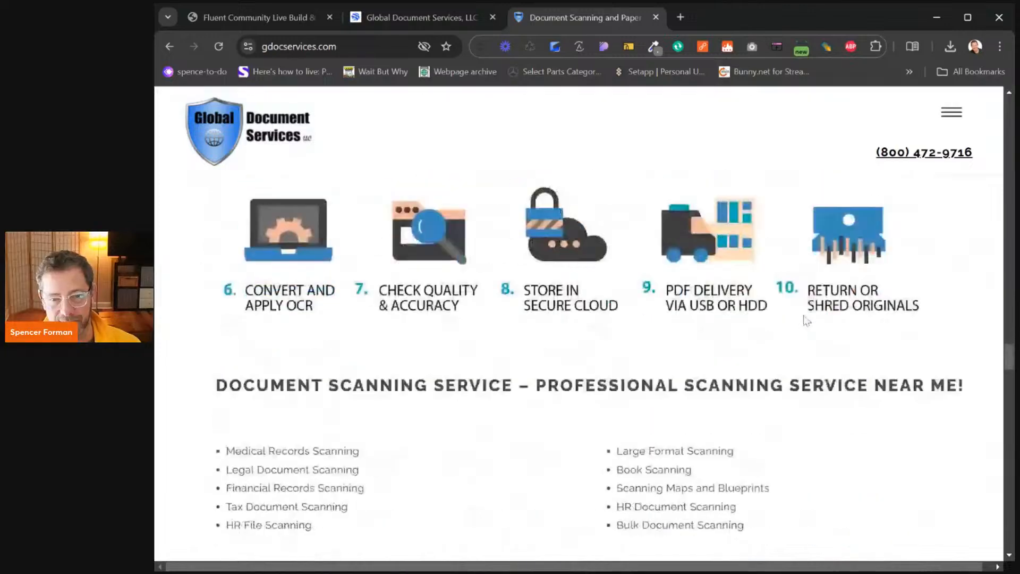
pyautogui.scroll(-20, 808, 334)
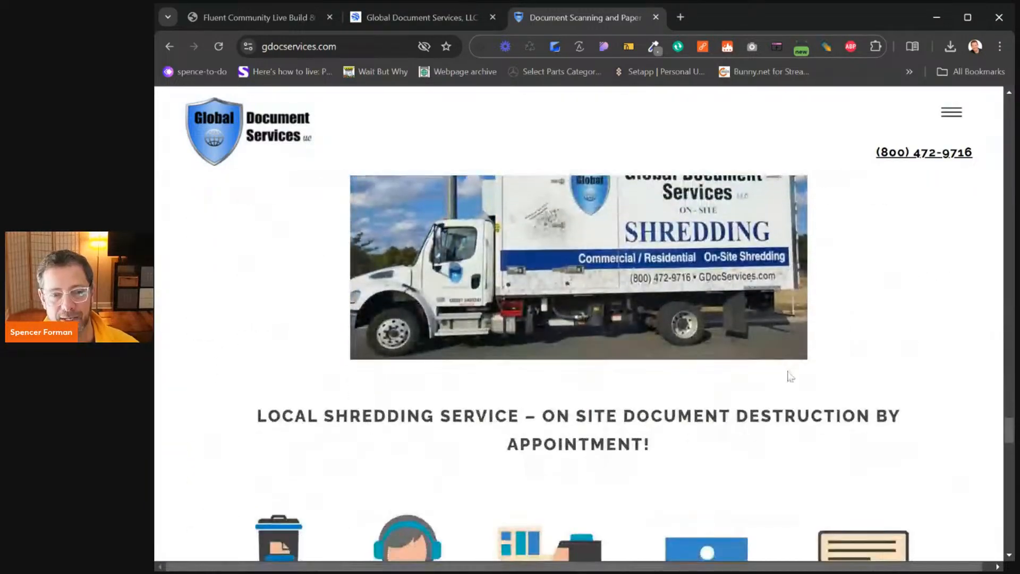
pyautogui.scroll(-20, 765, 452)
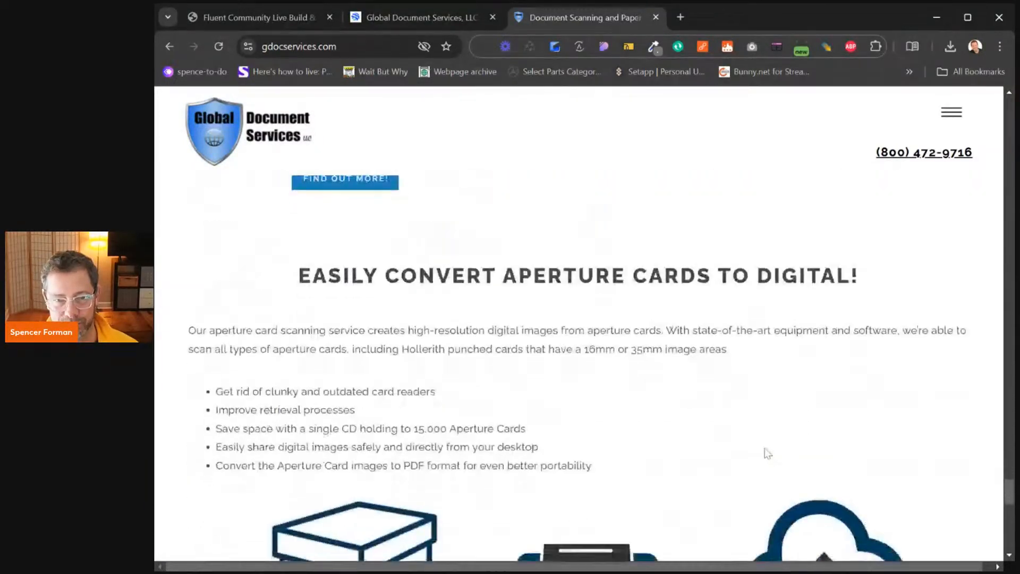
pyautogui.scroll(20, 765, 450)
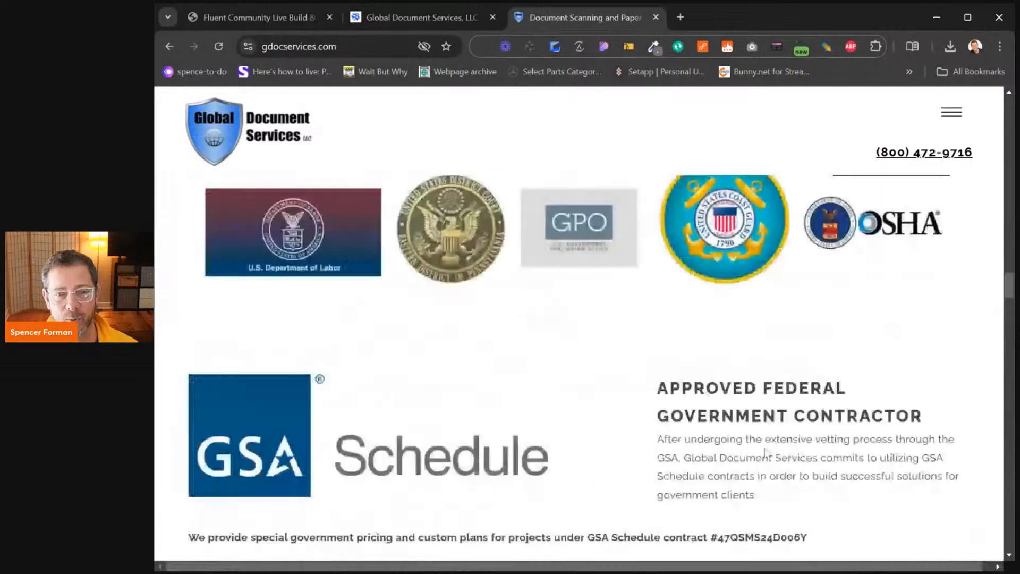
pyautogui.scroll(20, 764, 448)
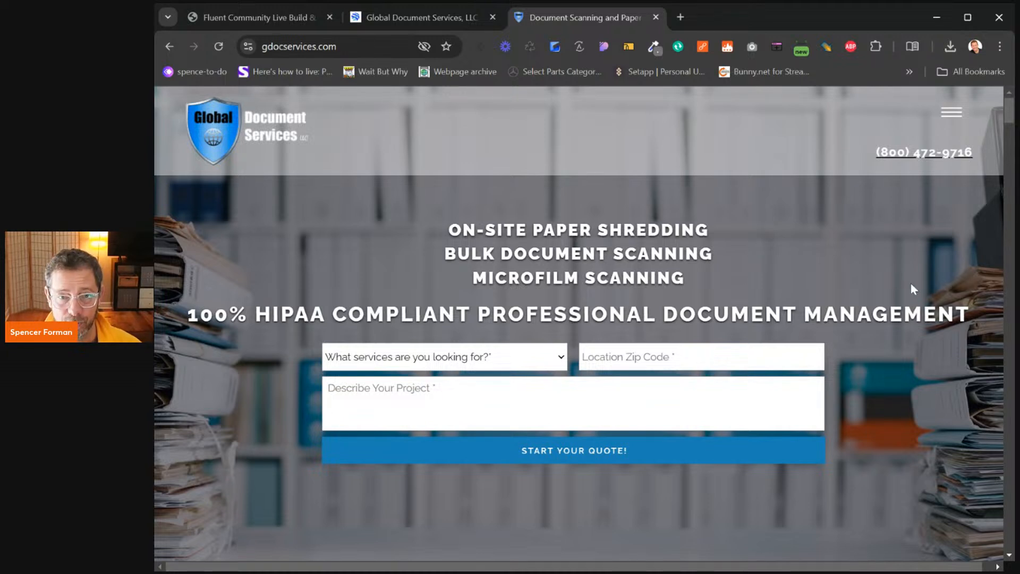
pyautogui.click(681, 17)
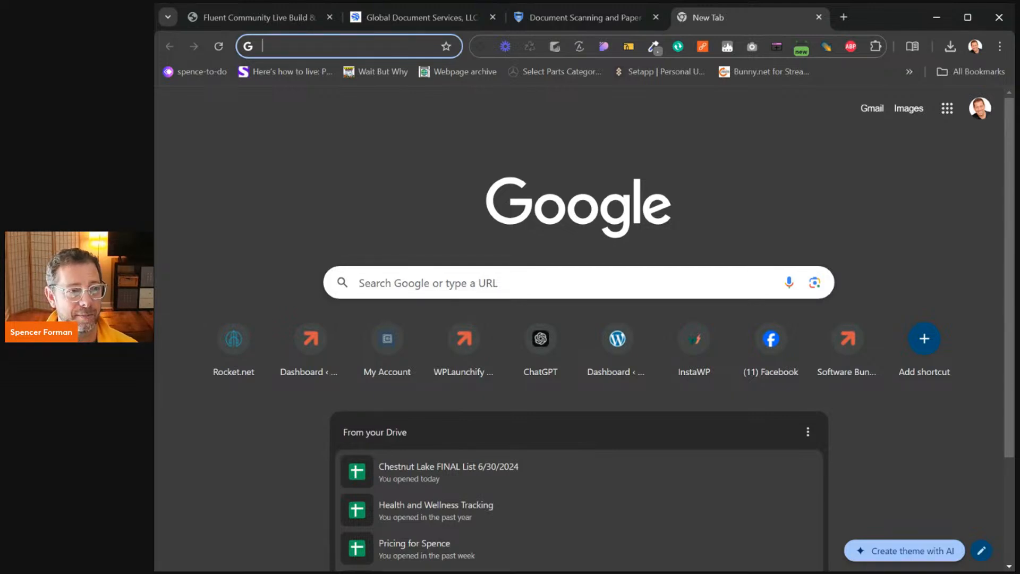
# Search Google for 'show me ohare airport billboards about hair replacement' and view image results
pyautogui.write('show me oha')
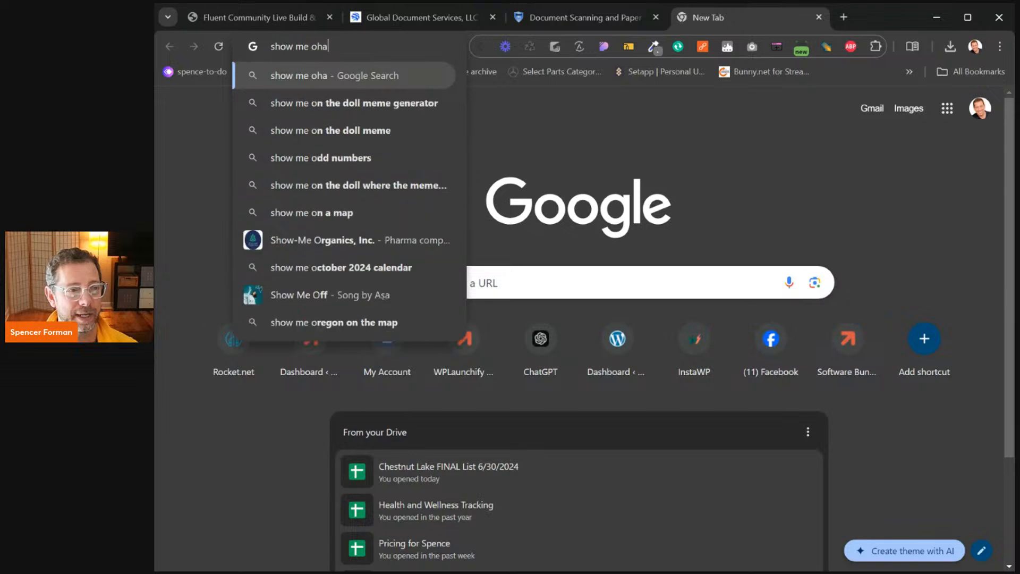
pyautogui.write('re airport bu')
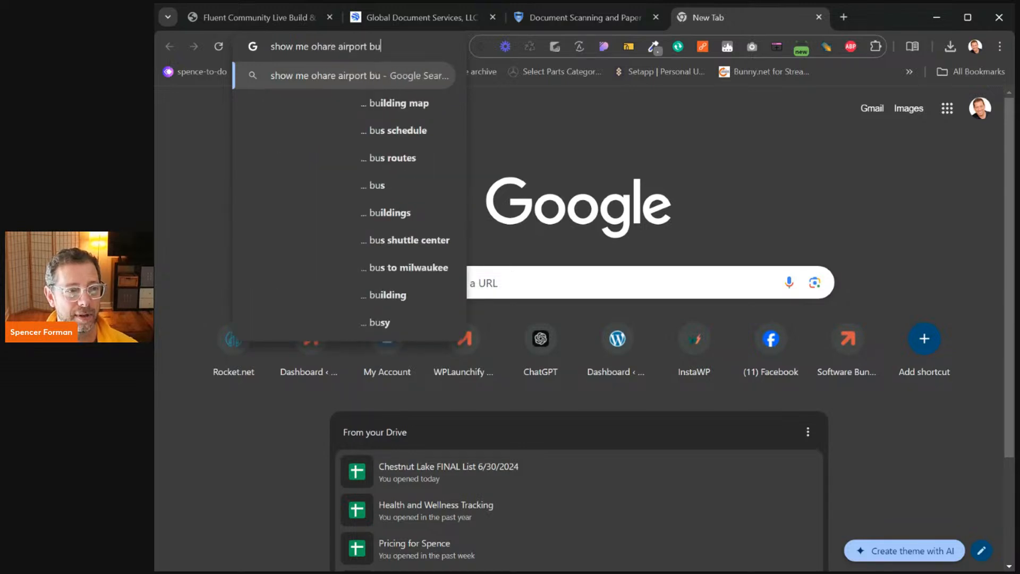
pyautogui.press('BackSpace')
pyautogui.write('illboards about')
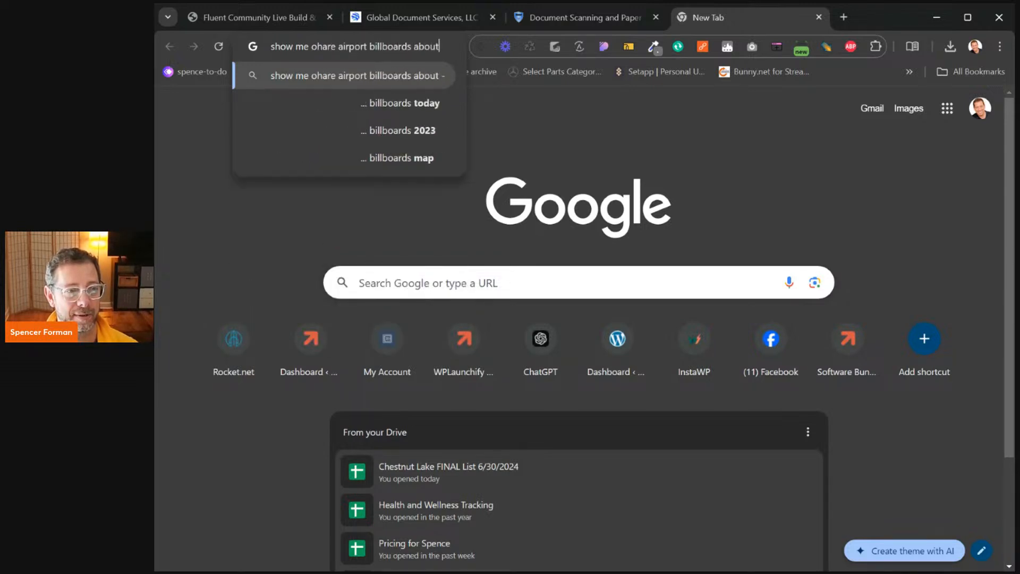
pyautogui.write(' hair replacemen')
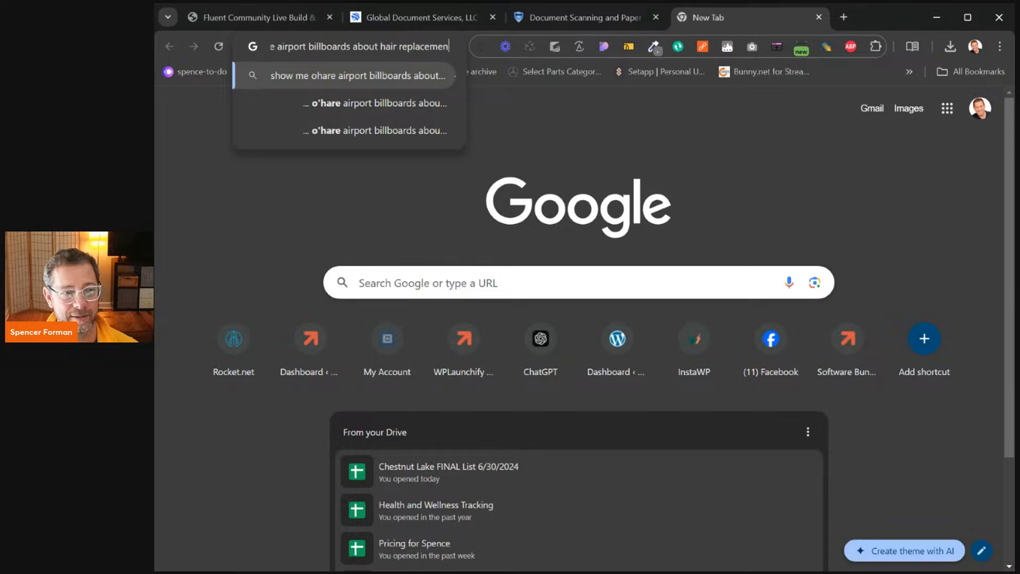
pyautogui.write('t')
pyautogui.press('Return')
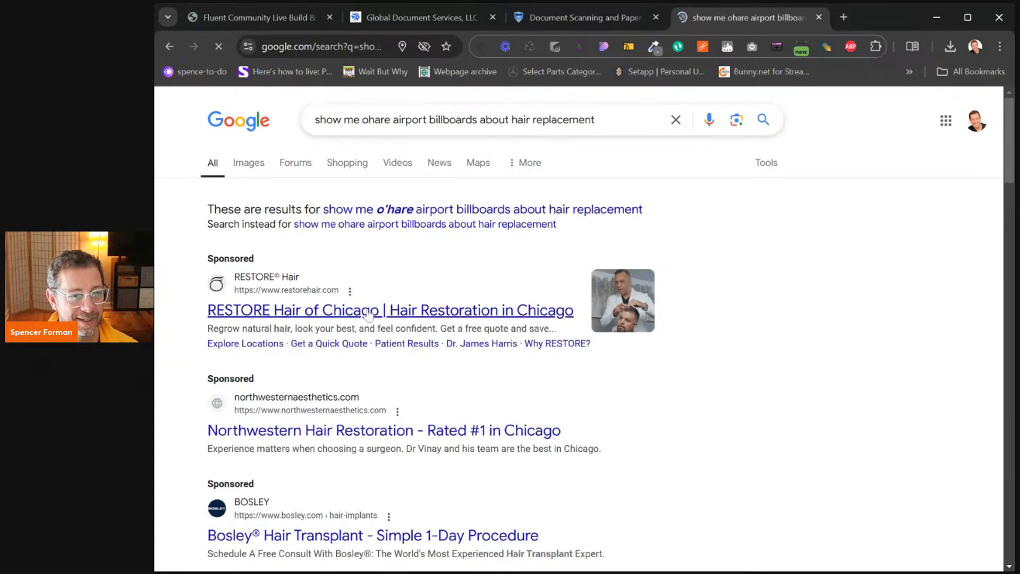
pyautogui.click(249, 164)
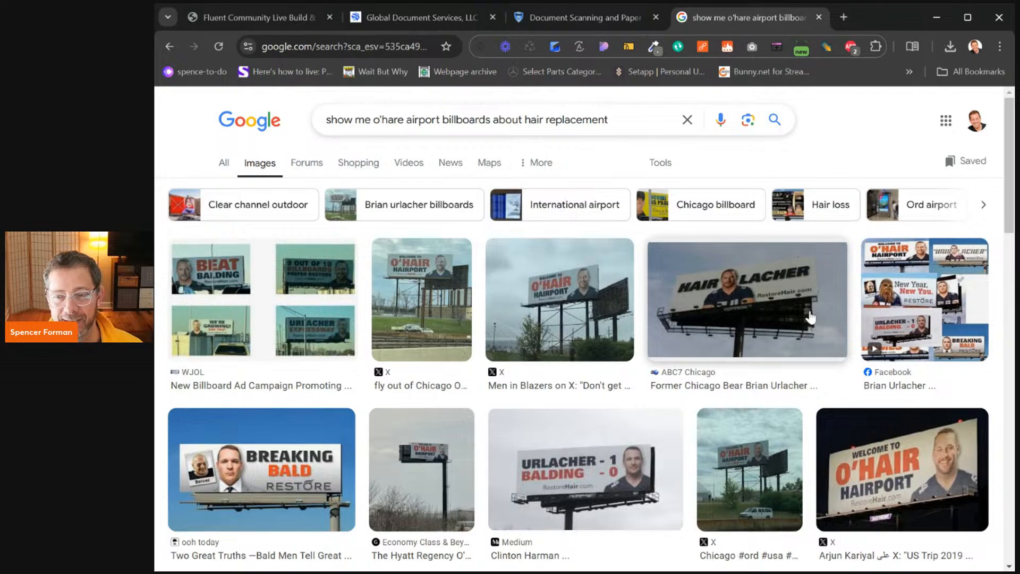
pyautogui.scroll(-6, 813, 319)
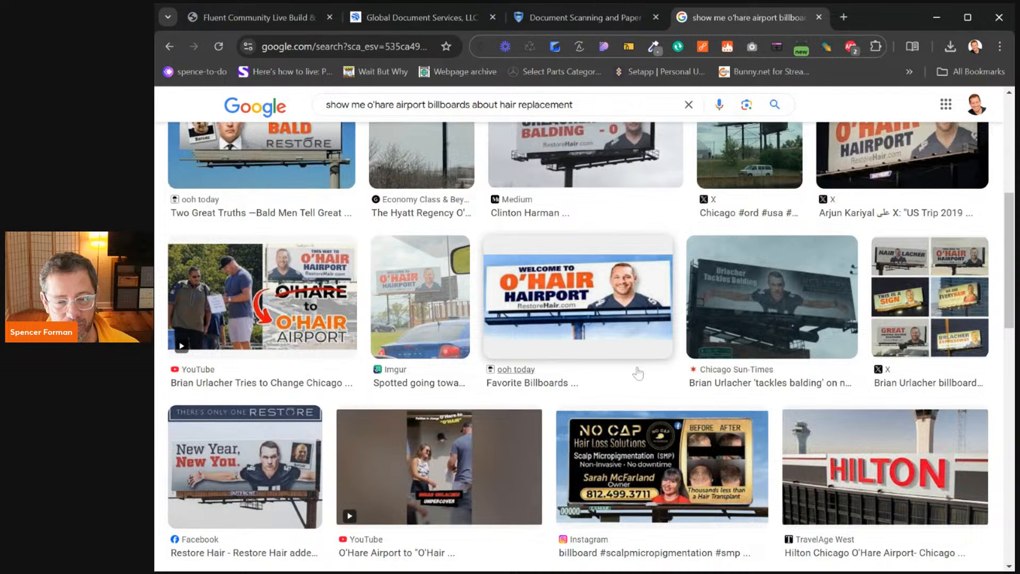
pyautogui.scroll(5, 640, 373)
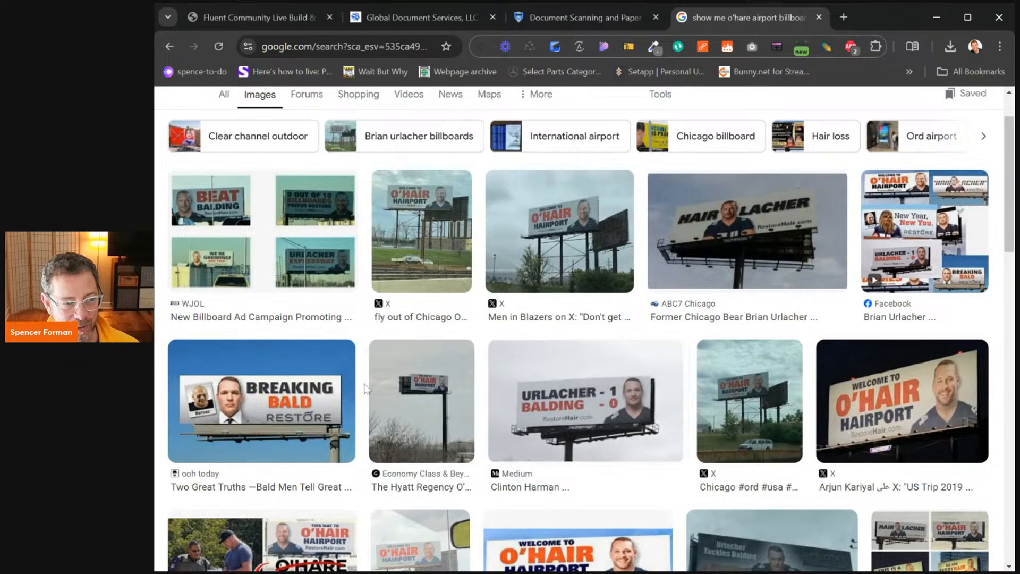
# Preview the BREAKING BALD, Hair Lacher, O'Hair Hairport, Men in Blazers and WJOL billboard images
pyautogui.click(298, 407)
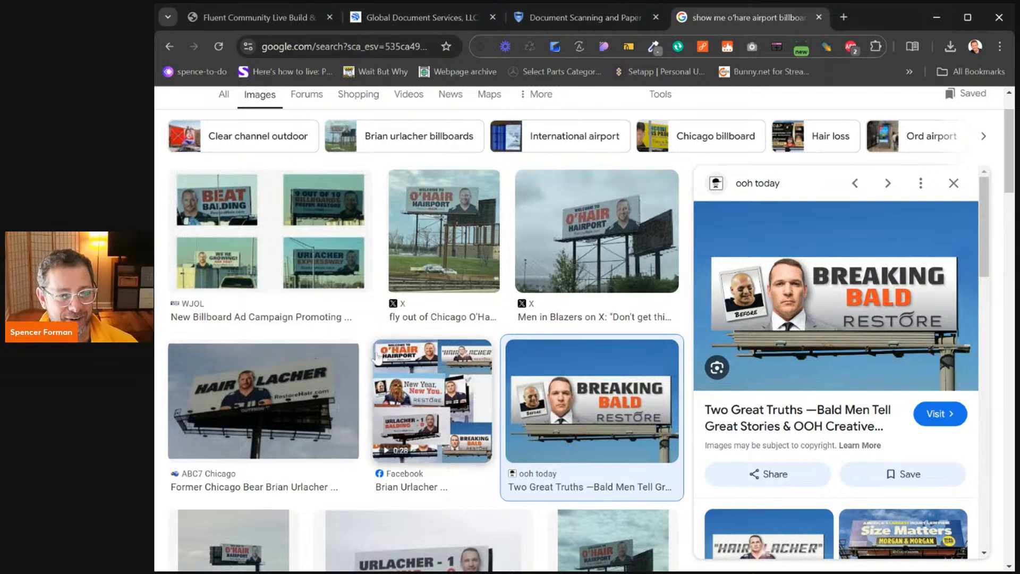
pyautogui.click(307, 376)
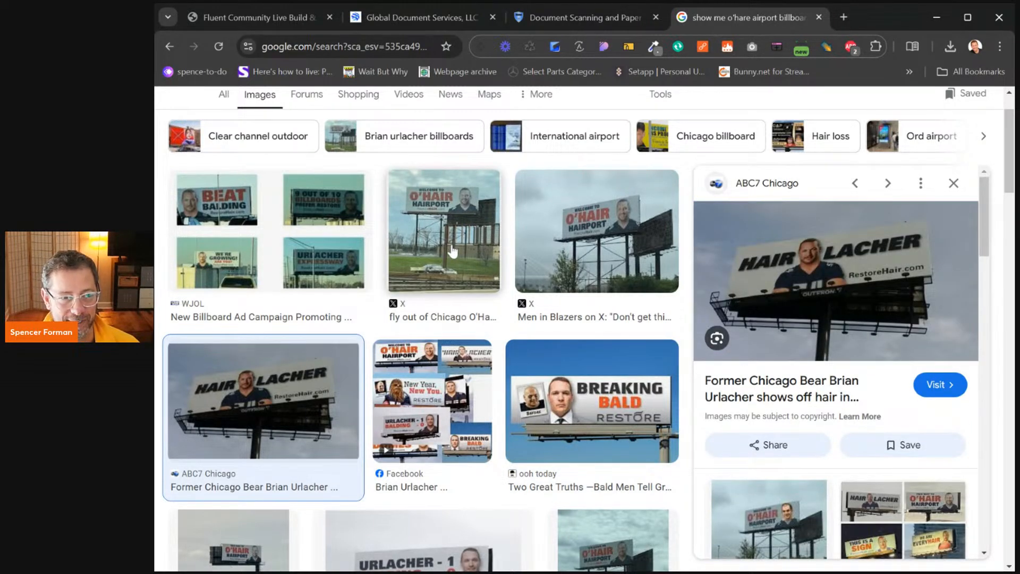
pyautogui.click(452, 251)
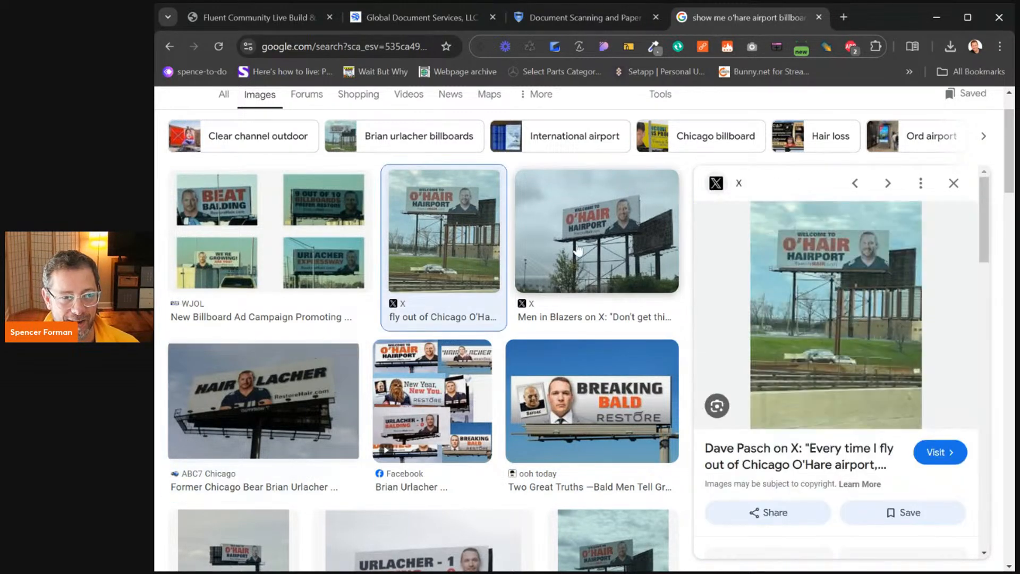
pyautogui.click(606, 237)
pyautogui.click(233, 206)
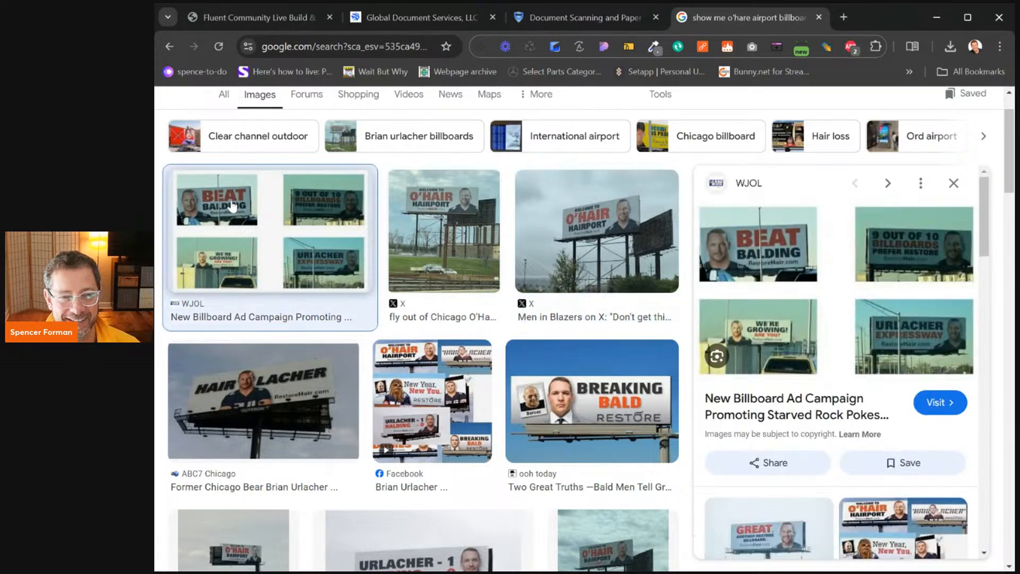
pyautogui.scroll(-2, 804, 381)
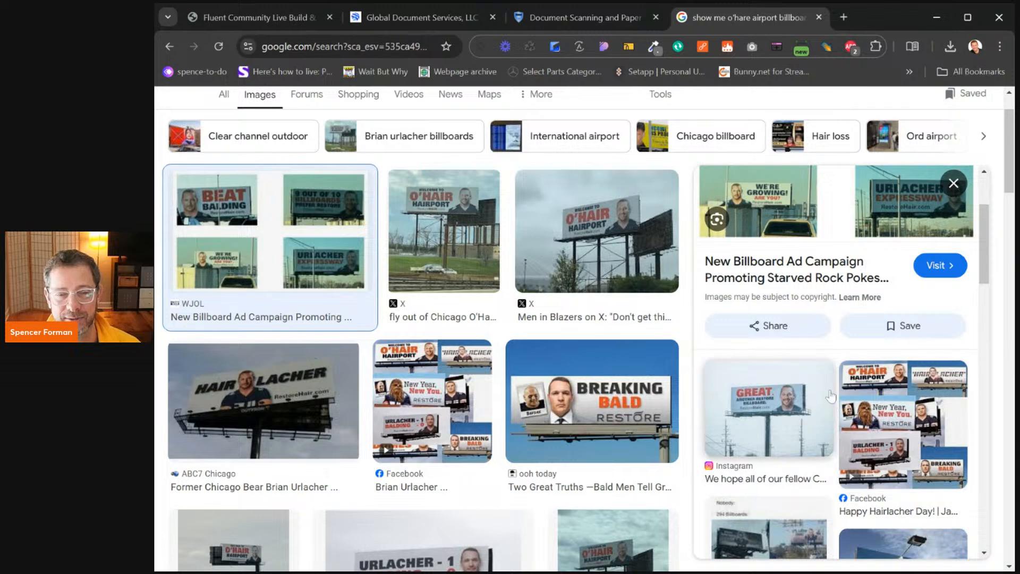
pyautogui.scroll(-4, 842, 403)
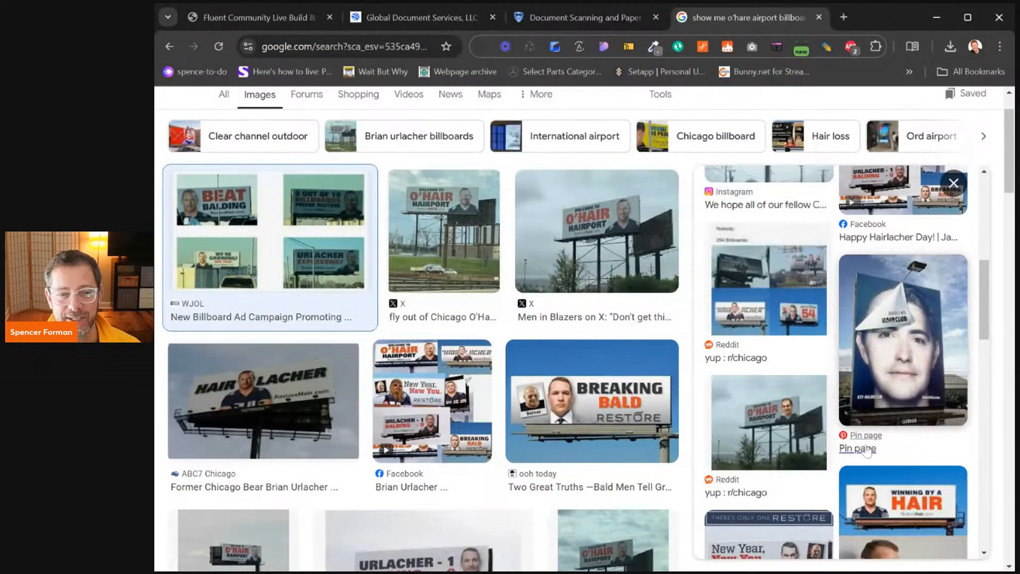
pyautogui.scroll(-2, 858, 450)
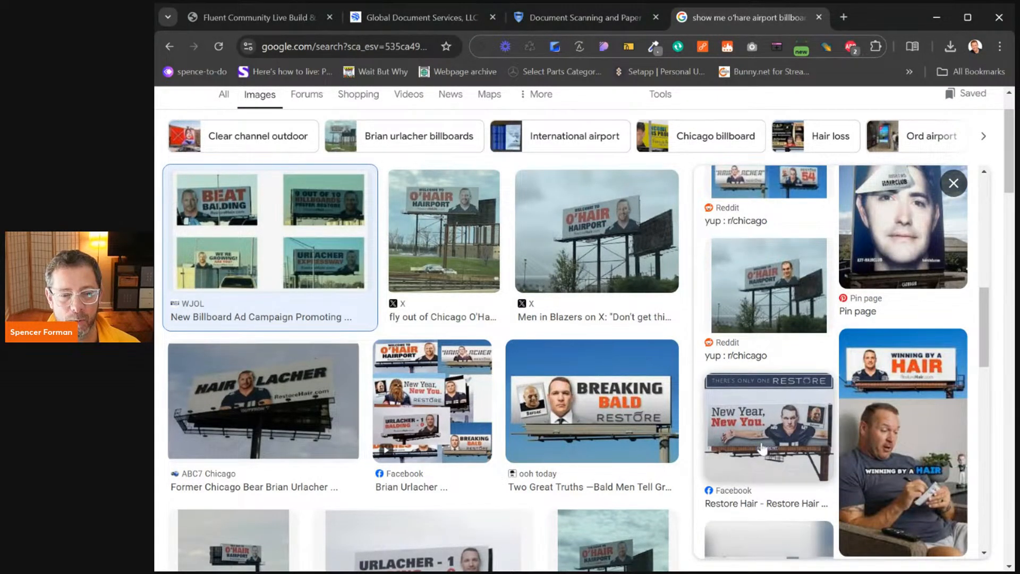
pyautogui.scroll(-2, 717, 405)
pyautogui.scroll(-2, 718, 405)
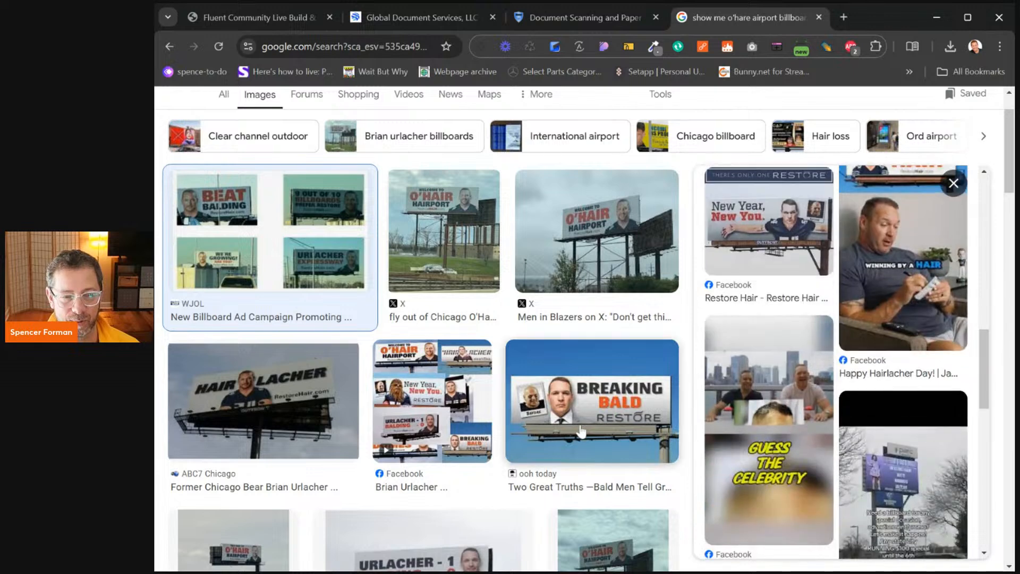
pyautogui.scroll(-4, 537, 423)
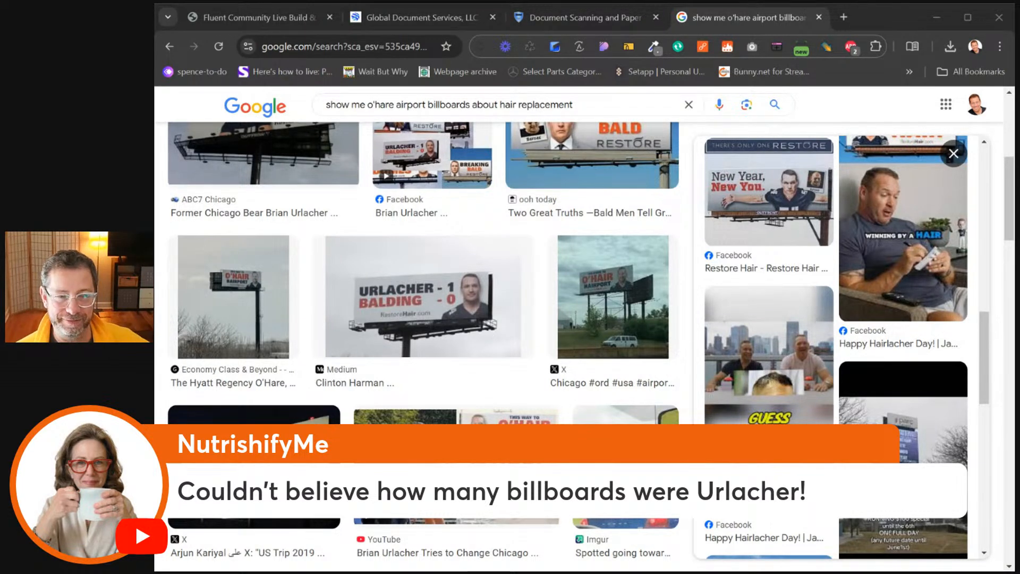
pyautogui.scroll(-6, 585, 372)
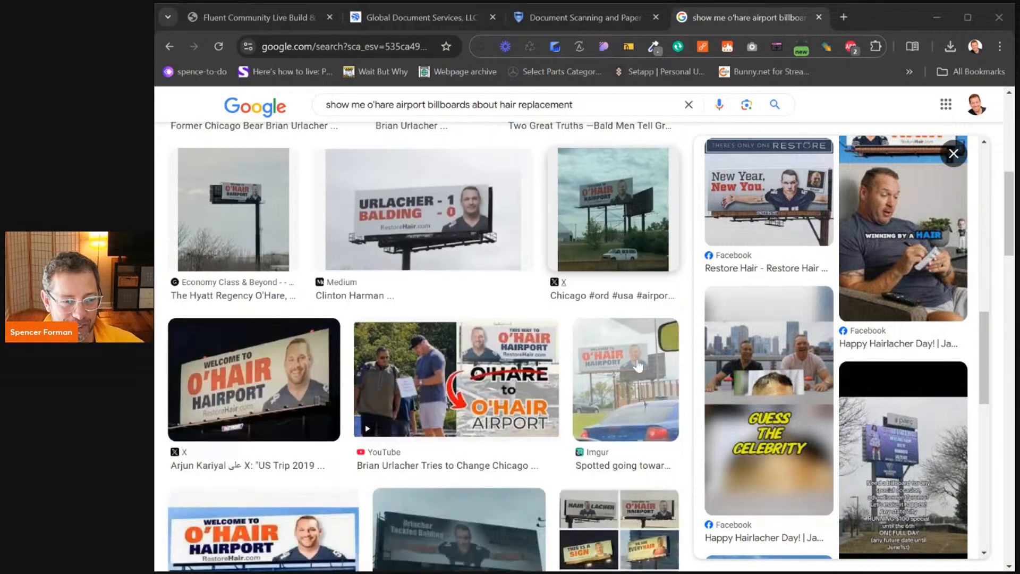
pyautogui.scroll(-12, 585, 372)
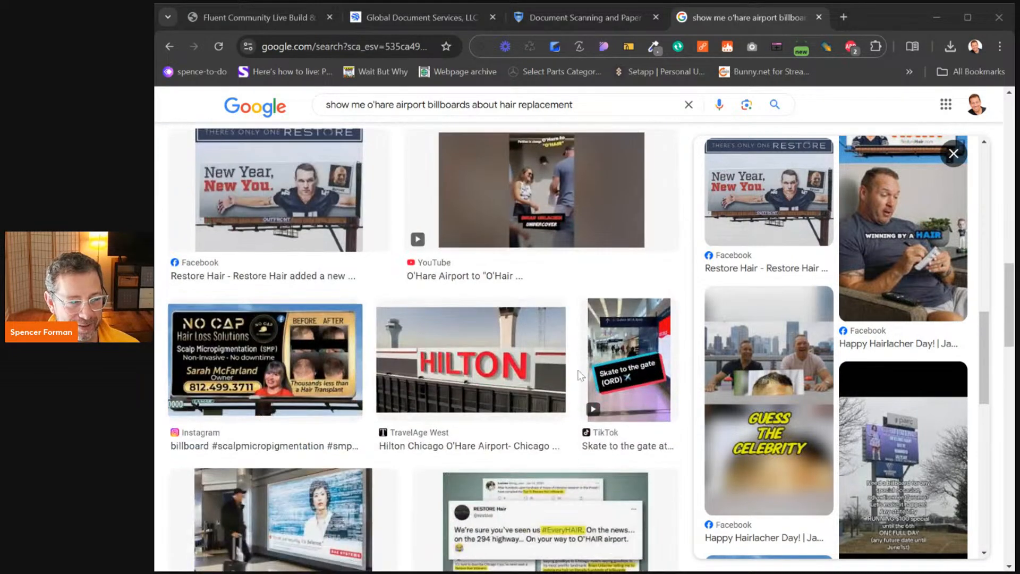
pyautogui.scroll(15, 596, 372)
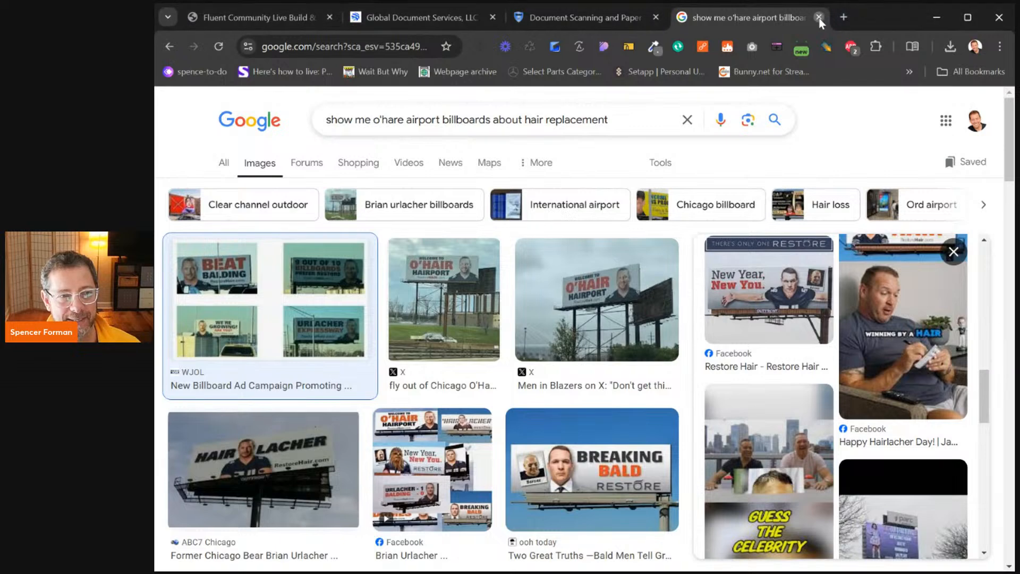
# Close the image search tab and switch to the new Global Document Services WordPress site
pyautogui.click(819, 17)
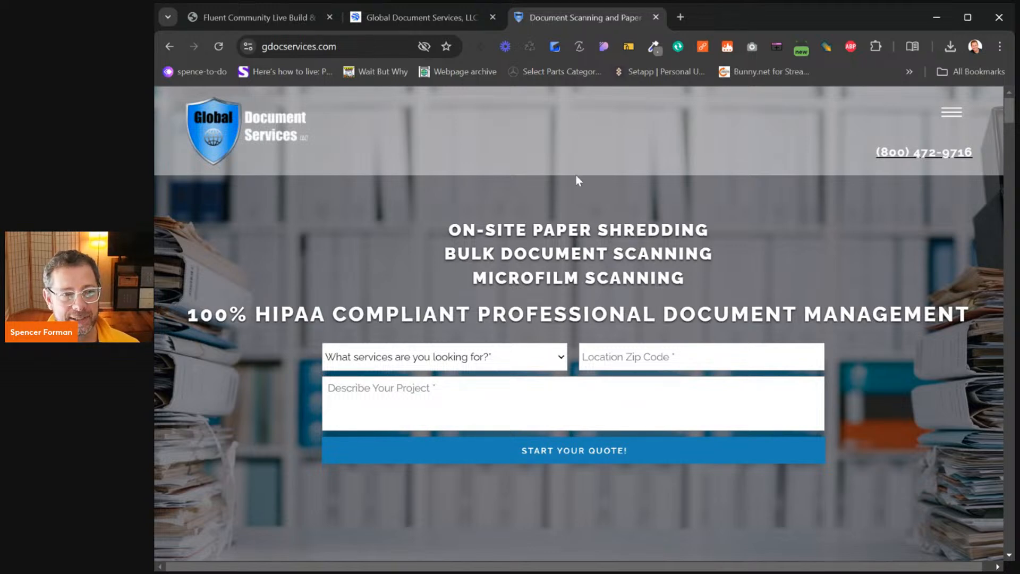
pyautogui.click(436, 19)
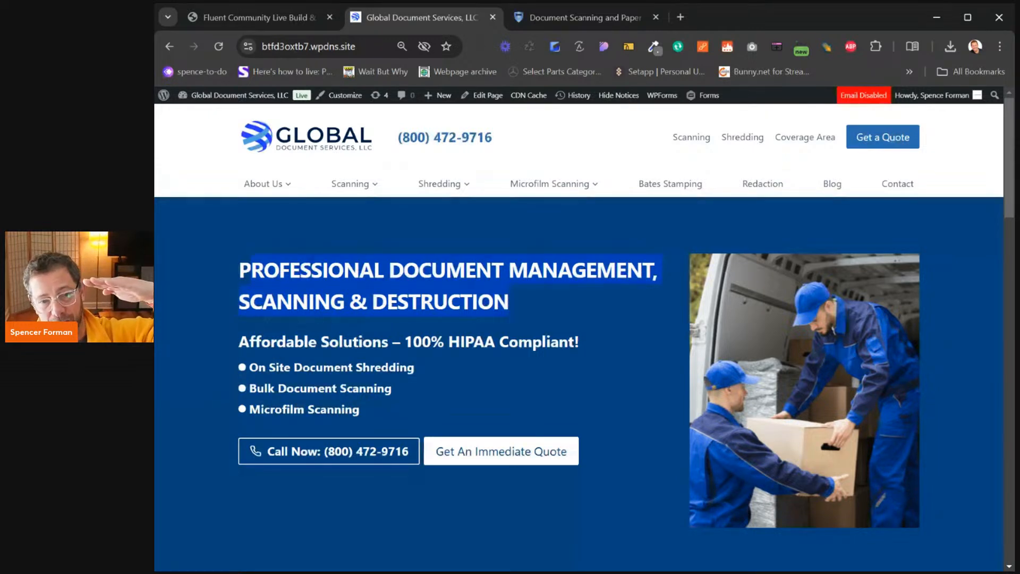
pyautogui.moveTo(239, 342); pyautogui.dragTo(484, 341)
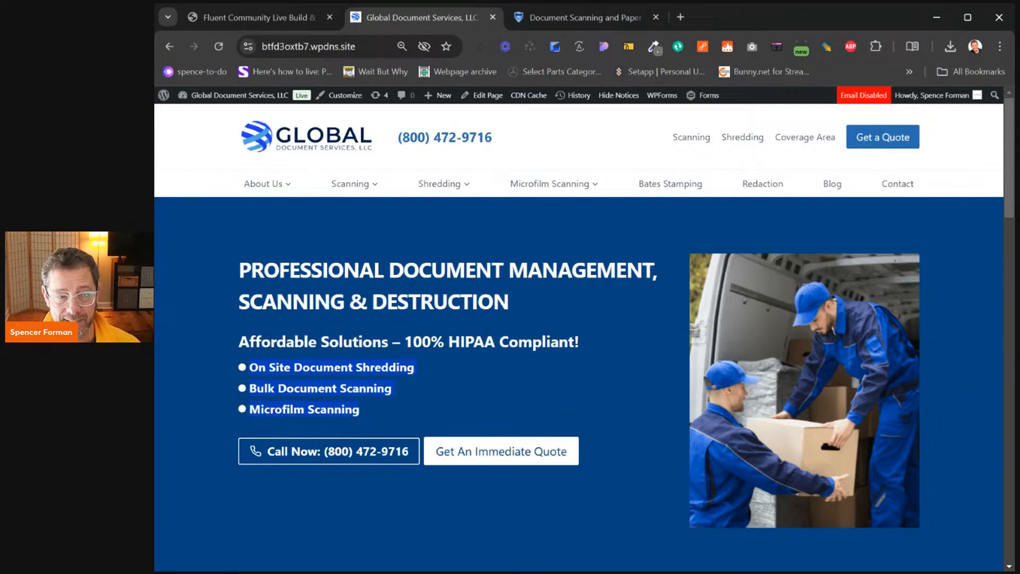
pyautogui.moveTo(534, 300); pyautogui.dragTo(239, 272)
pyautogui.moveTo(420, 407); pyautogui.dragTo(230, 335)
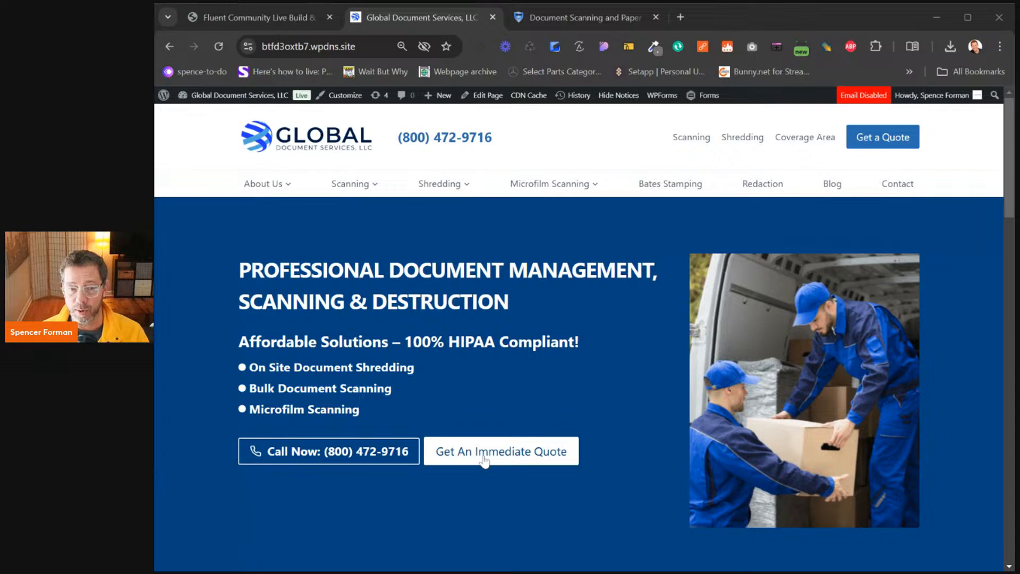
pyautogui.scroll(-8, 627, 401)
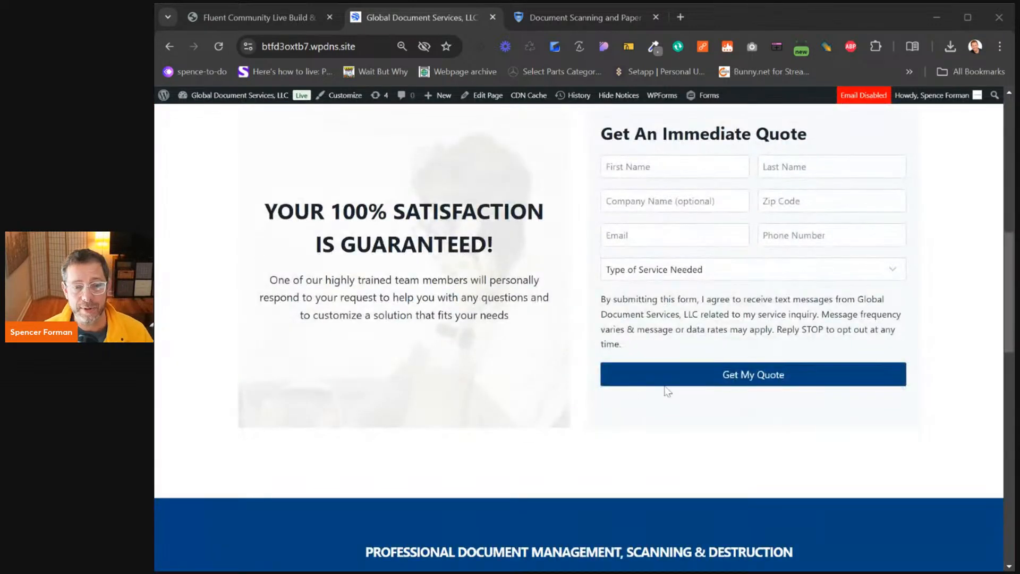
pyautogui.scroll(1, 667, 392)
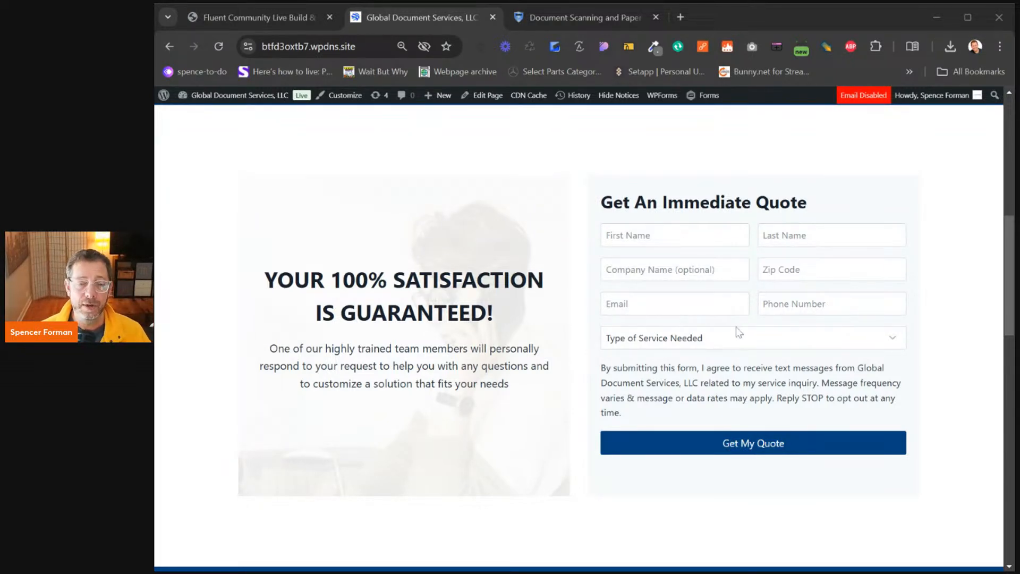
pyautogui.scroll(10, 744, 321)
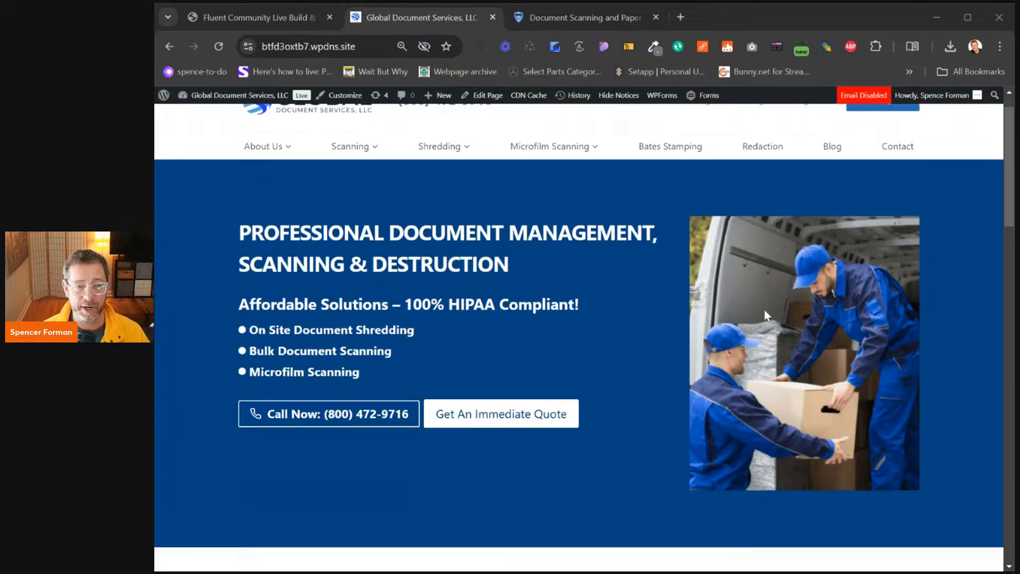
pyautogui.scroll(-1, 766, 314)
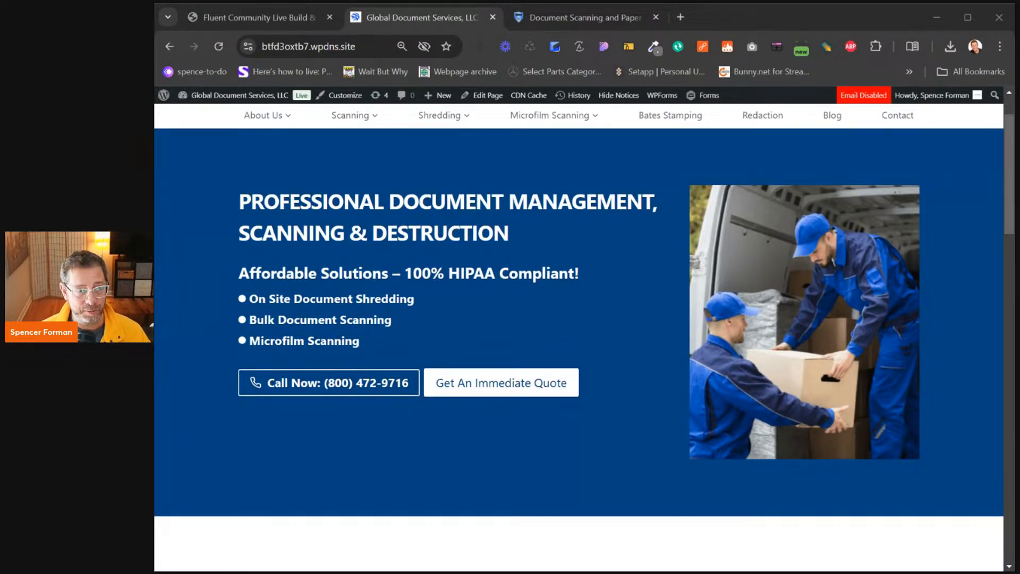
pyautogui.moveTo(266, 115)
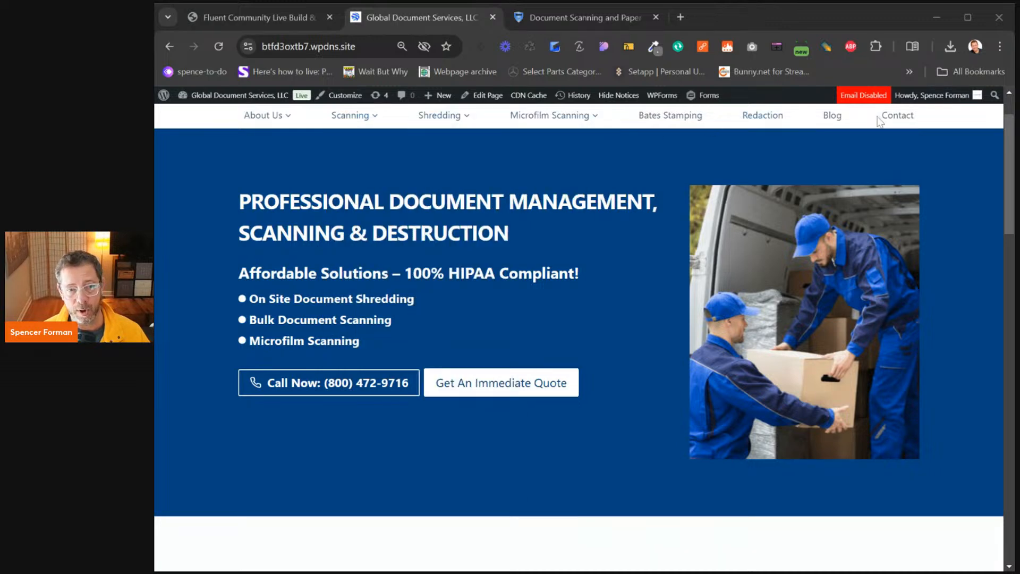
pyautogui.moveTo(317, 116)
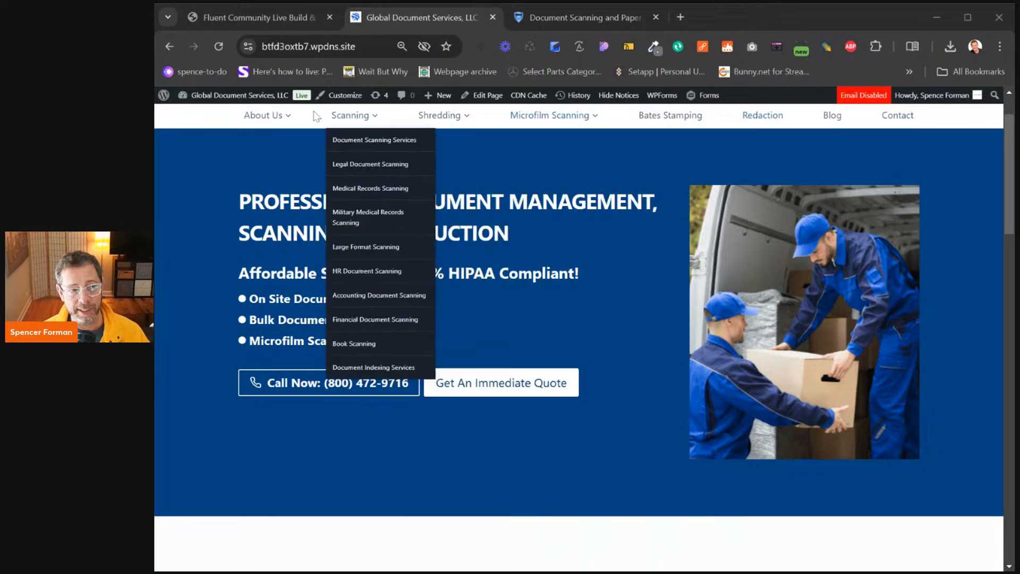
# On the old gdocservices.com site, open Military Medical Records Scanning from the Scanning menu
pyautogui.click(551, 19)
pyautogui.scroll(-6, 432, 205)
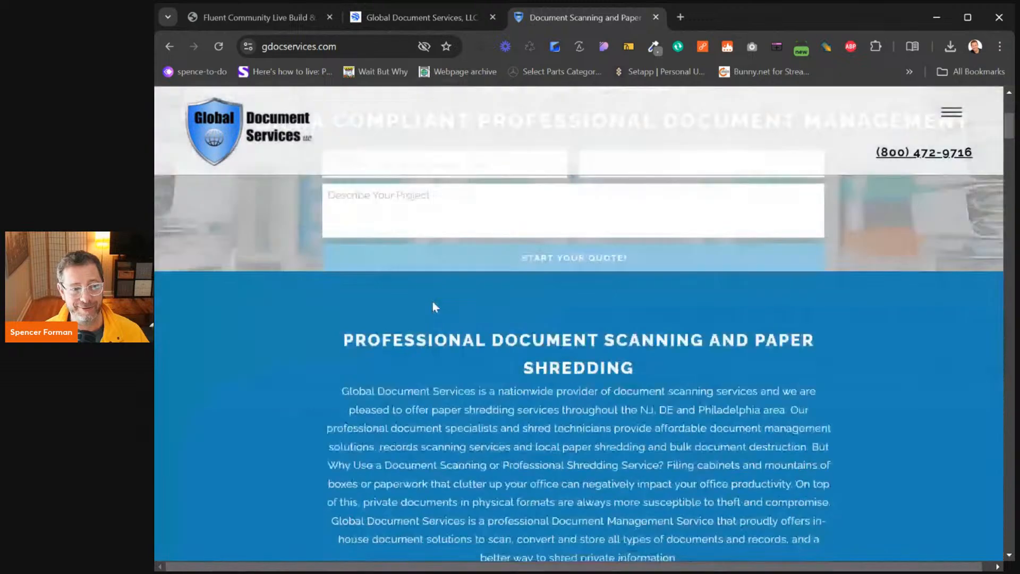
pyautogui.scroll(6, 740, 240)
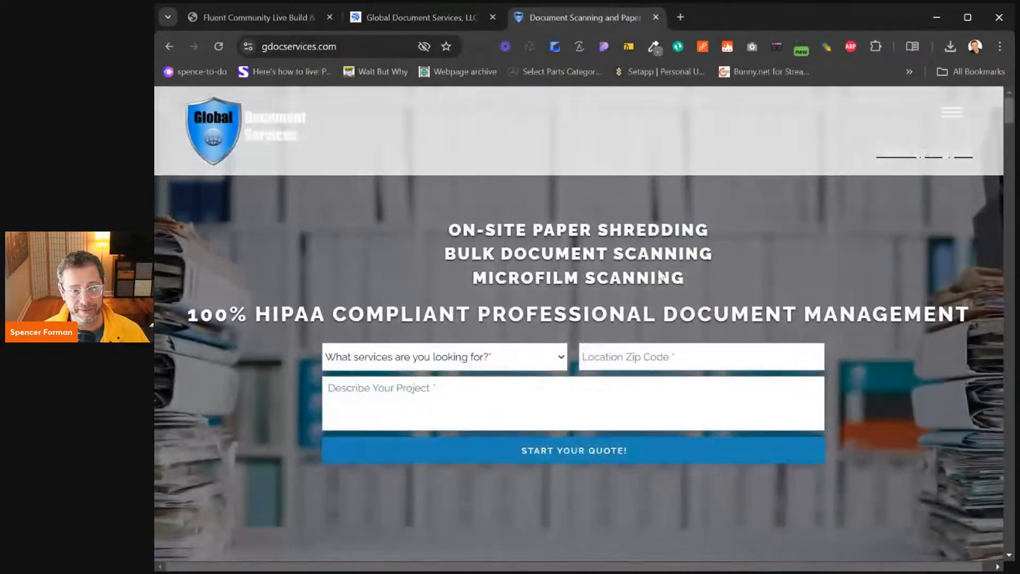
pyautogui.click(952, 114)
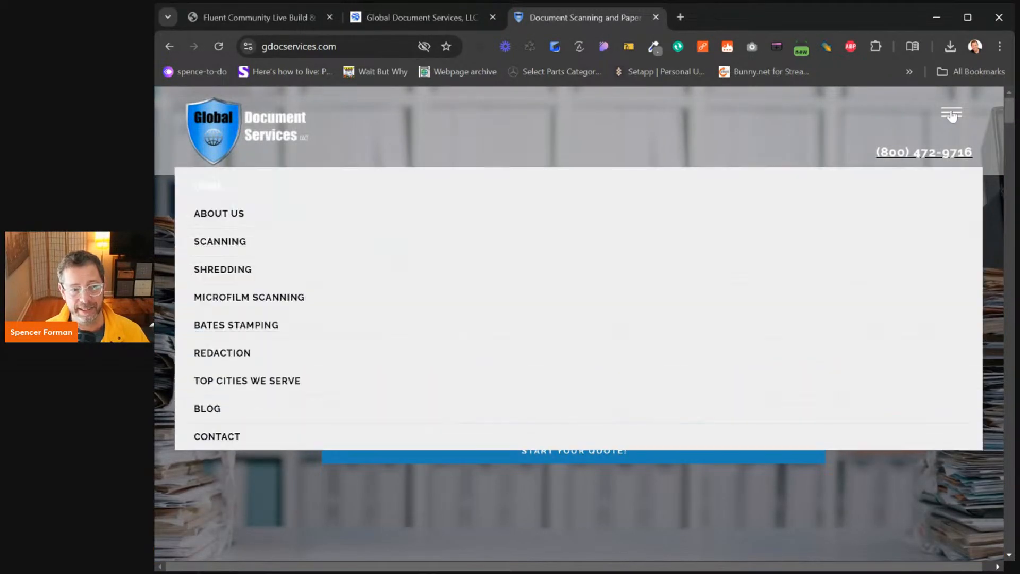
pyautogui.click(418, 205)
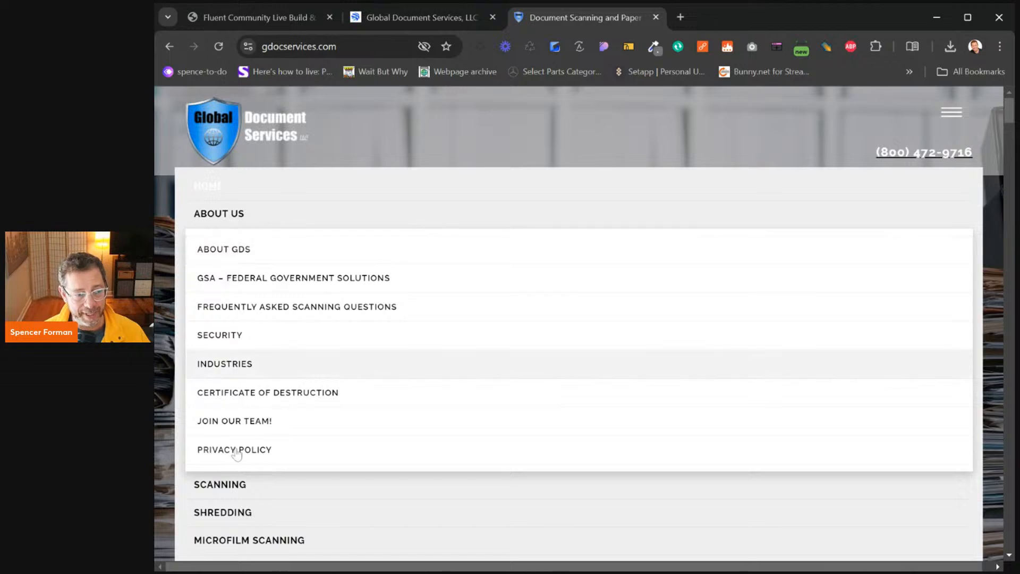
pyautogui.click(234, 484)
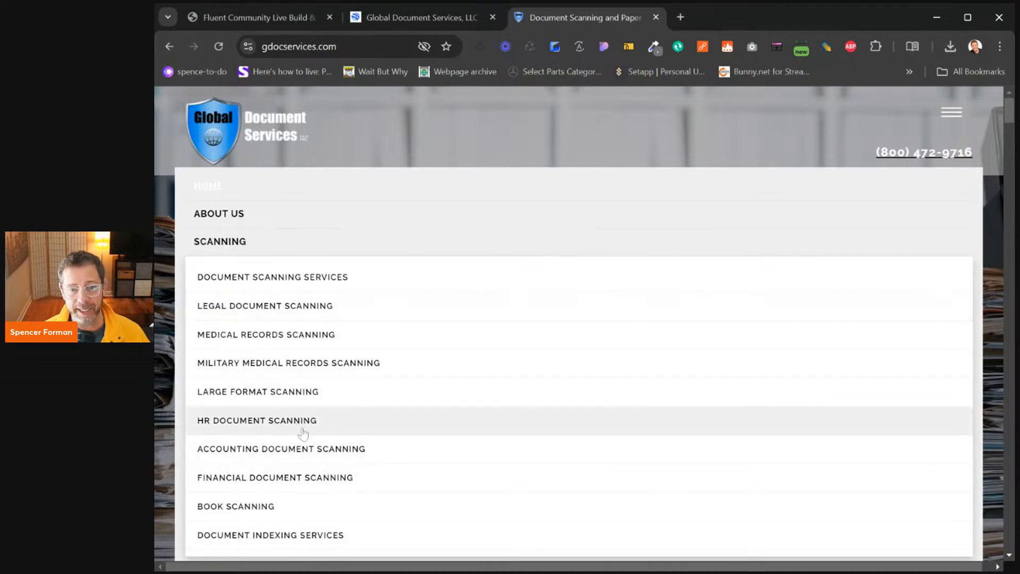
pyautogui.click(265, 372)
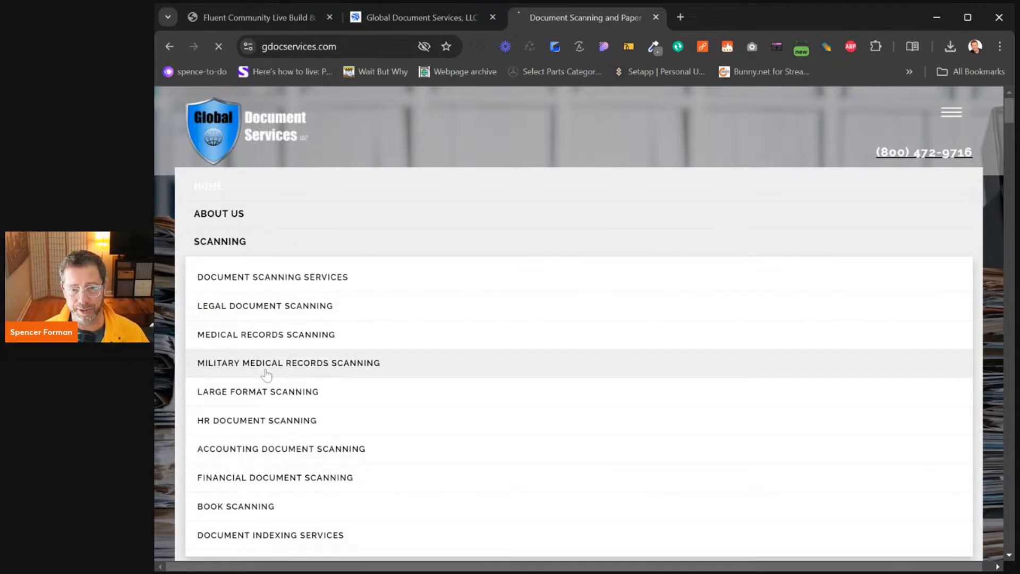
# Scroll through the Military Medical Records Scanning page, then return to the new site's tab
pyautogui.scroll(-15, 499, 403)
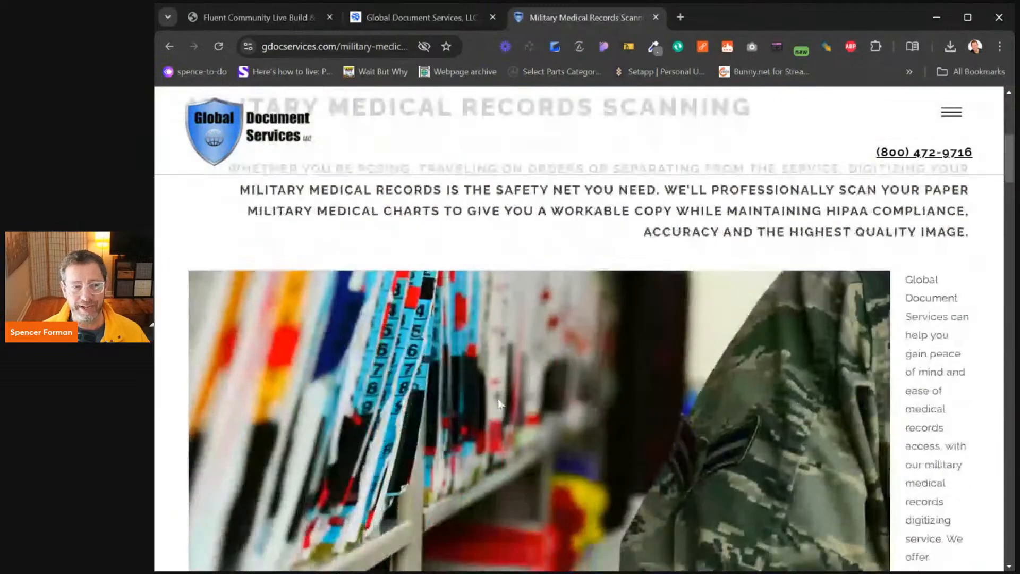
pyautogui.scroll(-5, 753, 397)
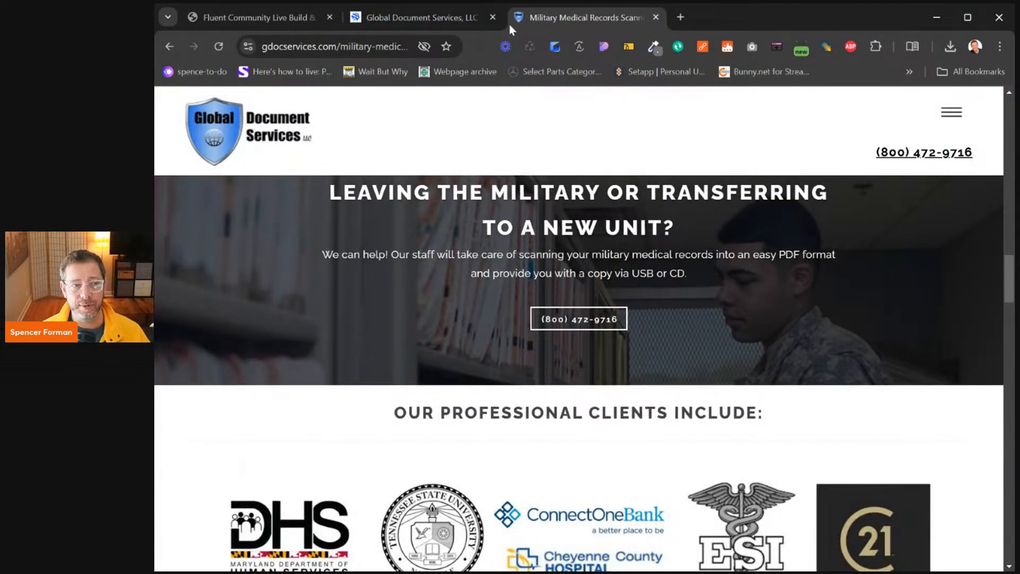
pyautogui.click(458, 15)
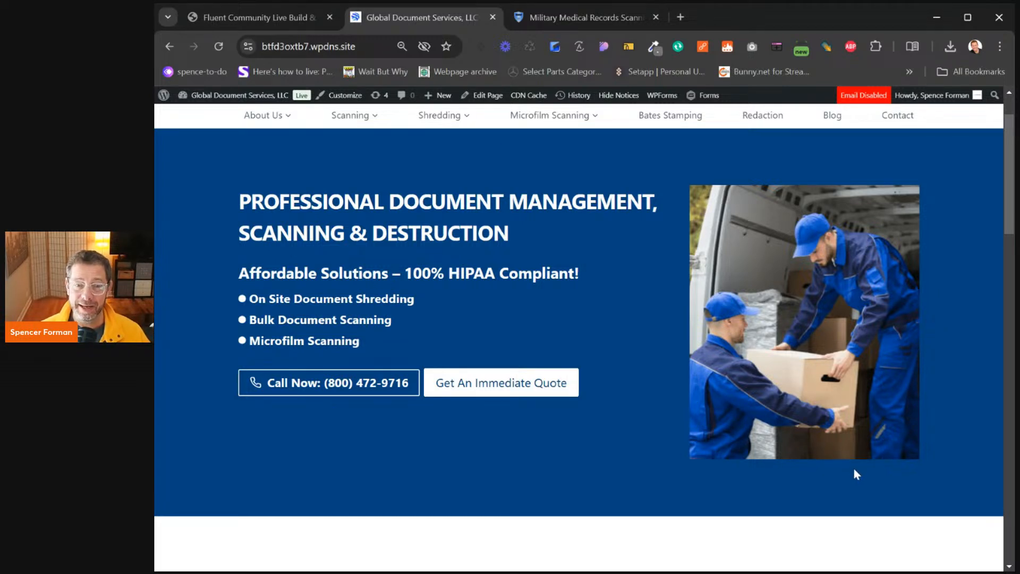
# Open a fourth browser tab on Google's start page
pyautogui.click(681, 19)
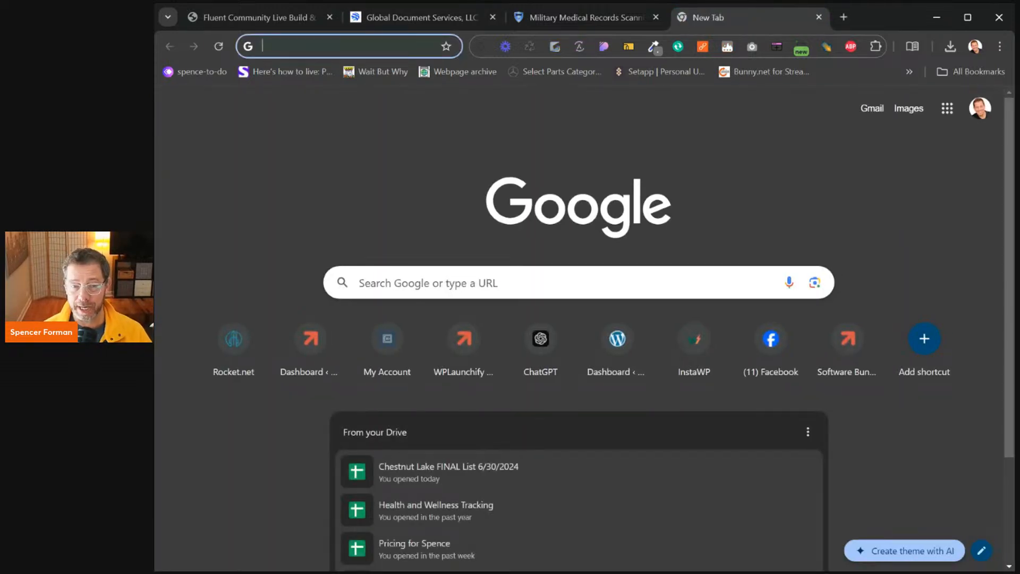
# Search Google for 'document shredding new jersey'
pyautogui.write('docume')
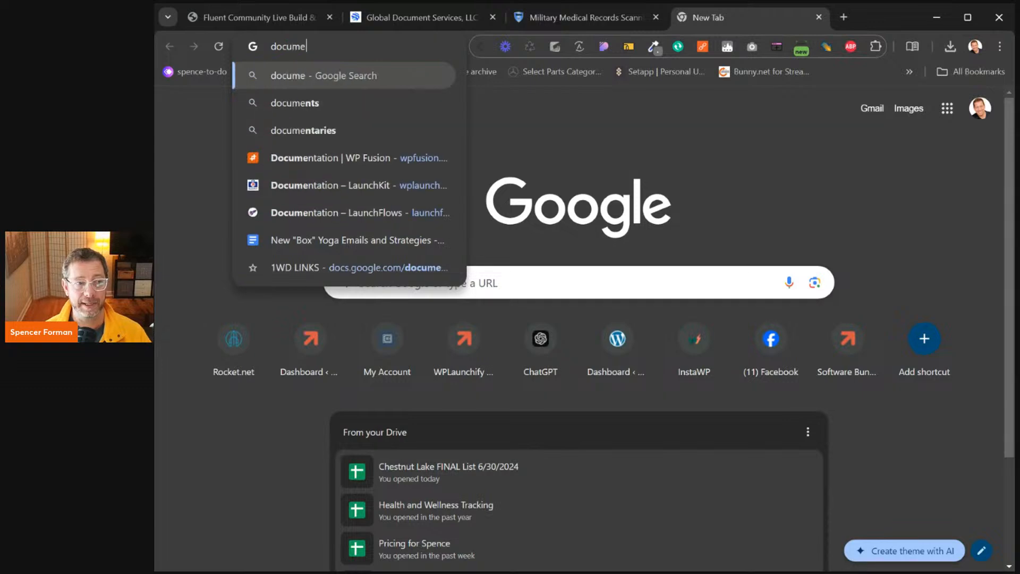
pyautogui.write('nt shredding ')
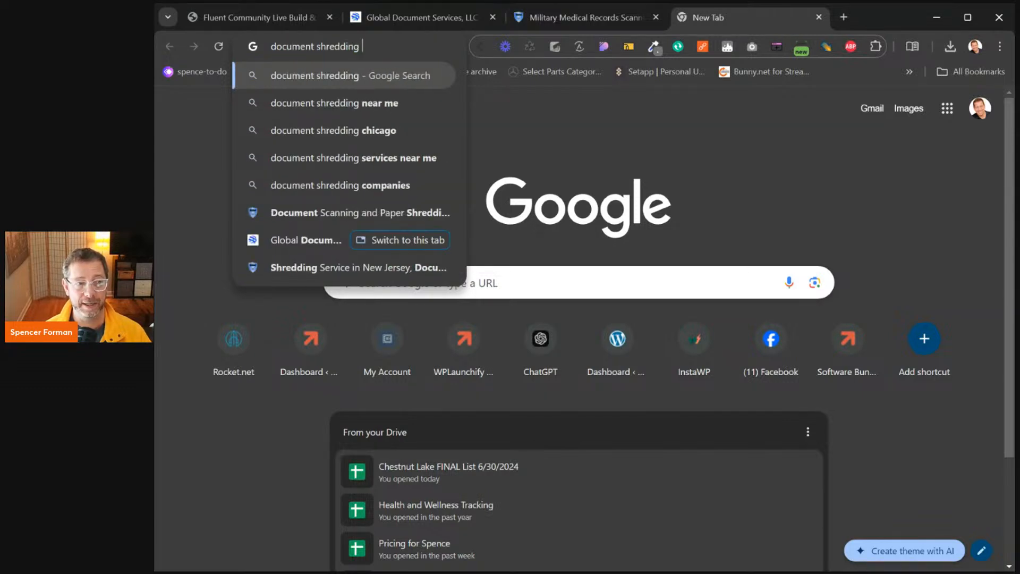
pyautogui.write('new jersey')
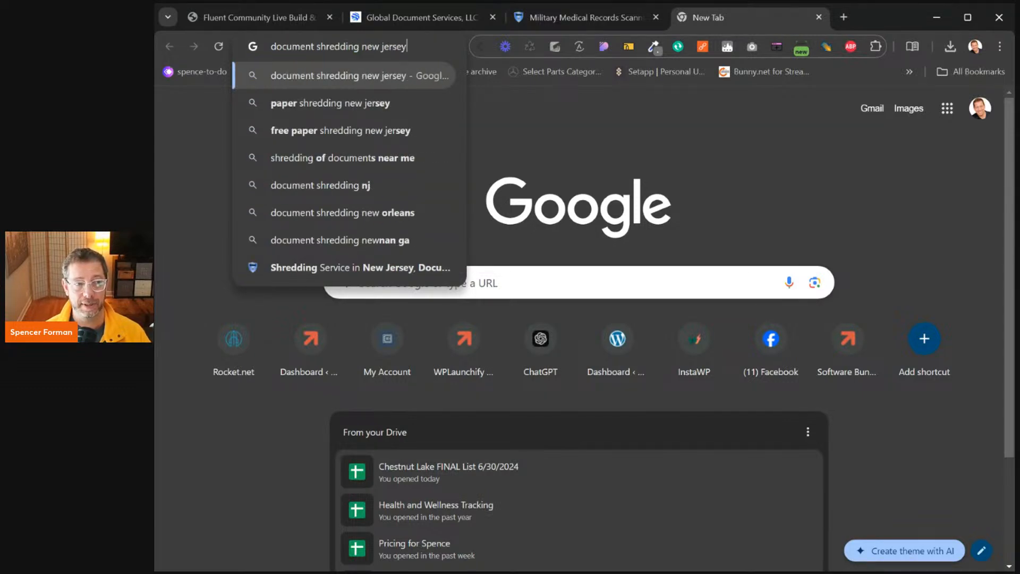
pyautogui.press('Return')
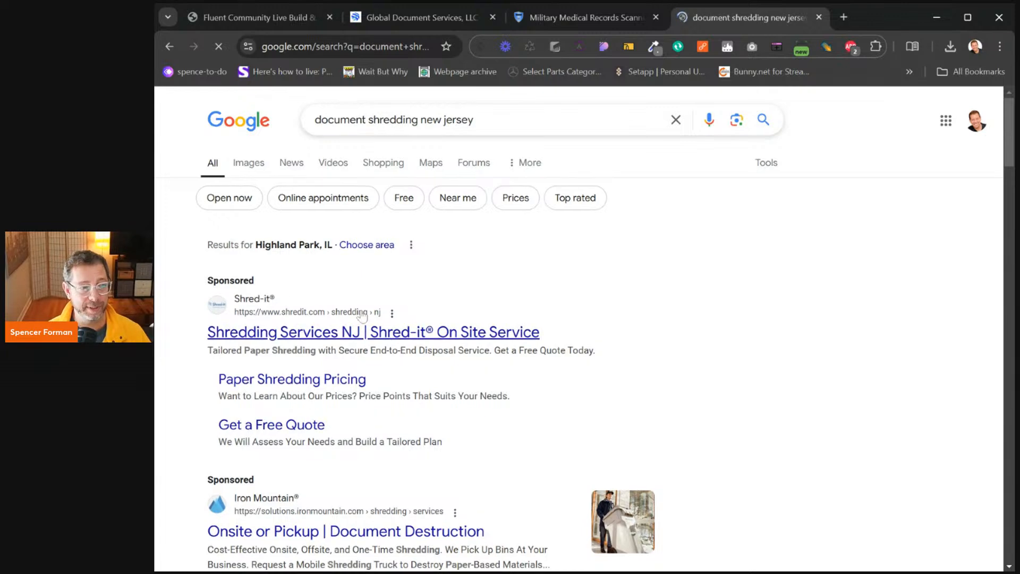
pyautogui.scroll(-3, 469, 303)
pyautogui.scroll(-5, 471, 310)
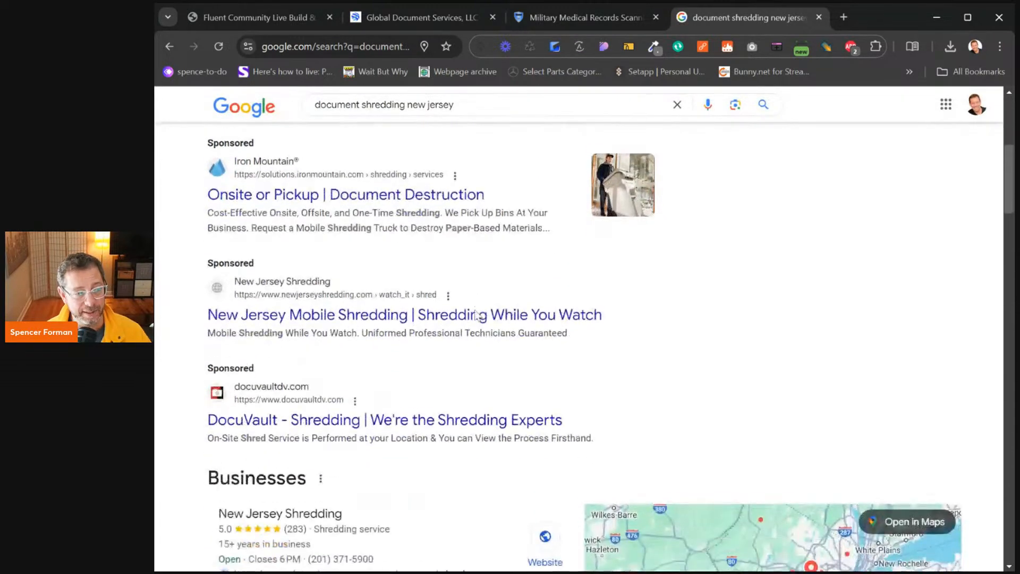
pyautogui.scroll(-5, 481, 316)
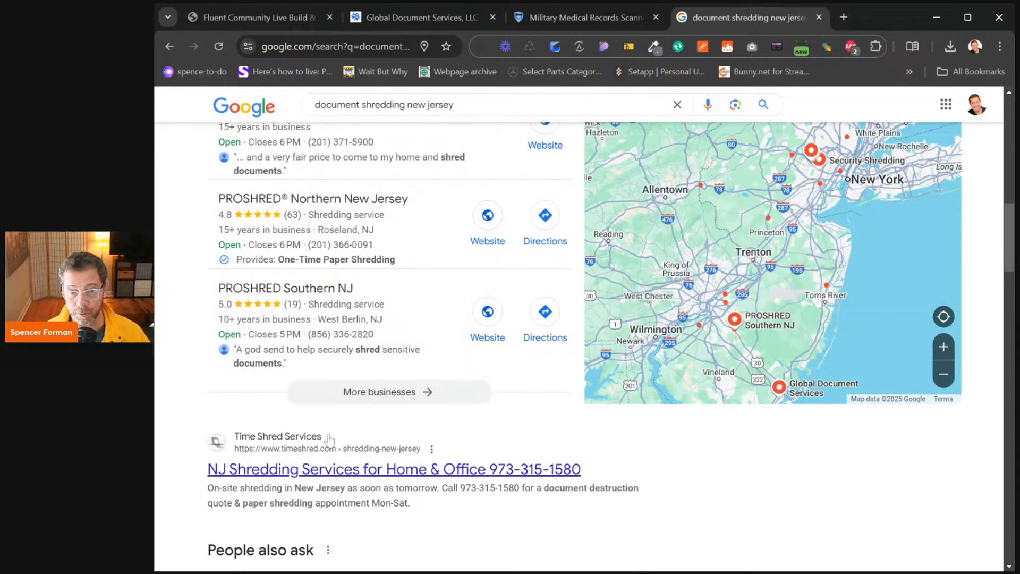
pyautogui.scroll(-4, 333, 435)
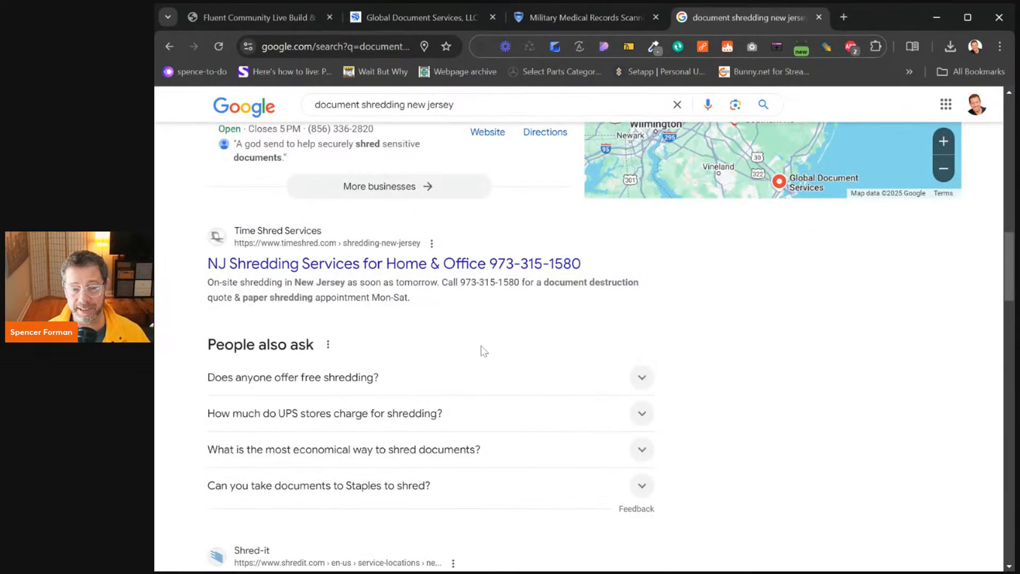
pyautogui.scroll(-4, 482, 352)
pyautogui.scroll(-4, 514, 361)
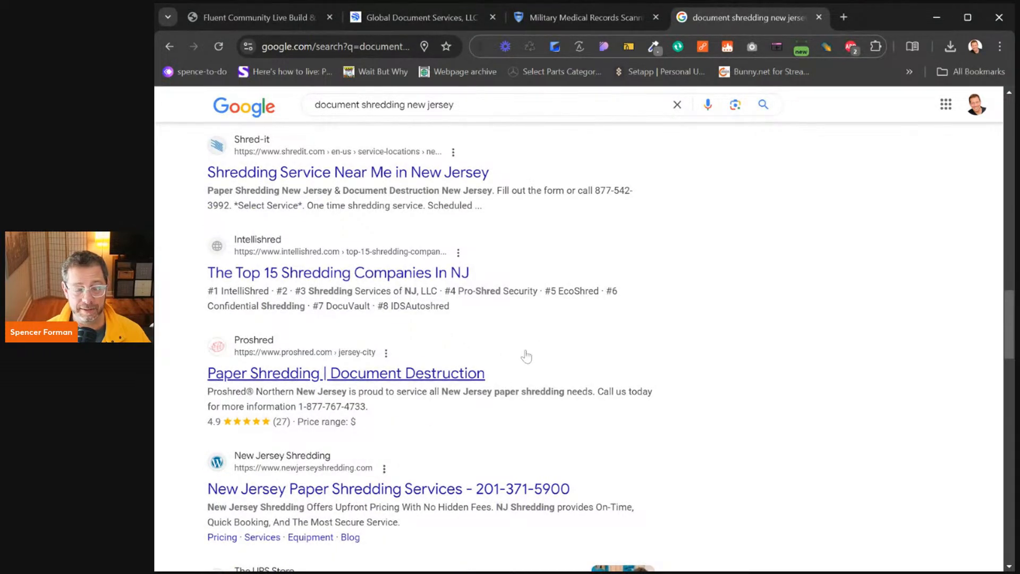
pyautogui.scroll(-4, 532, 345)
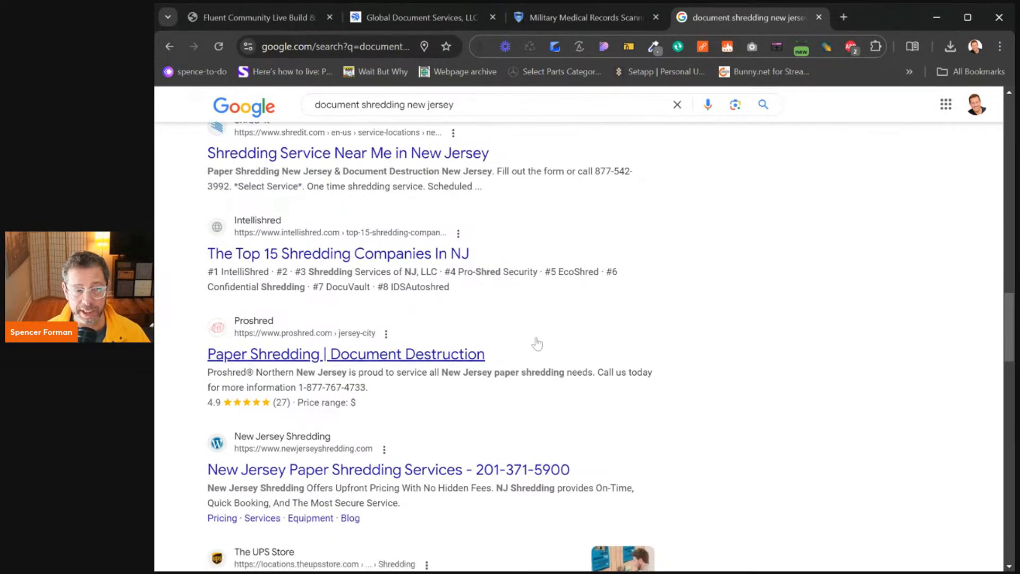
pyautogui.scroll(-3, 538, 342)
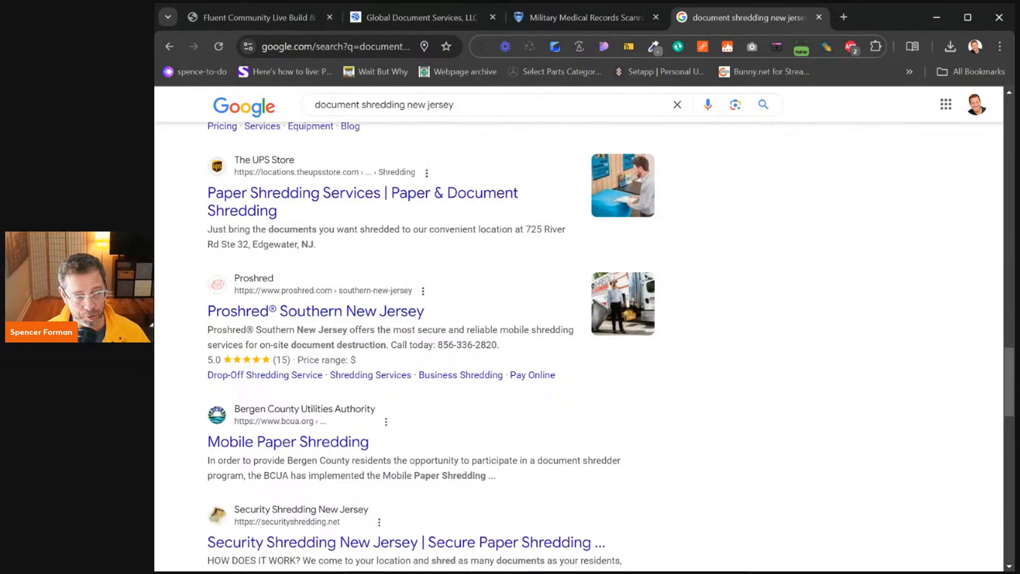
pyautogui.scroll(-4, 286, 343)
pyautogui.scroll(-4, 287, 343)
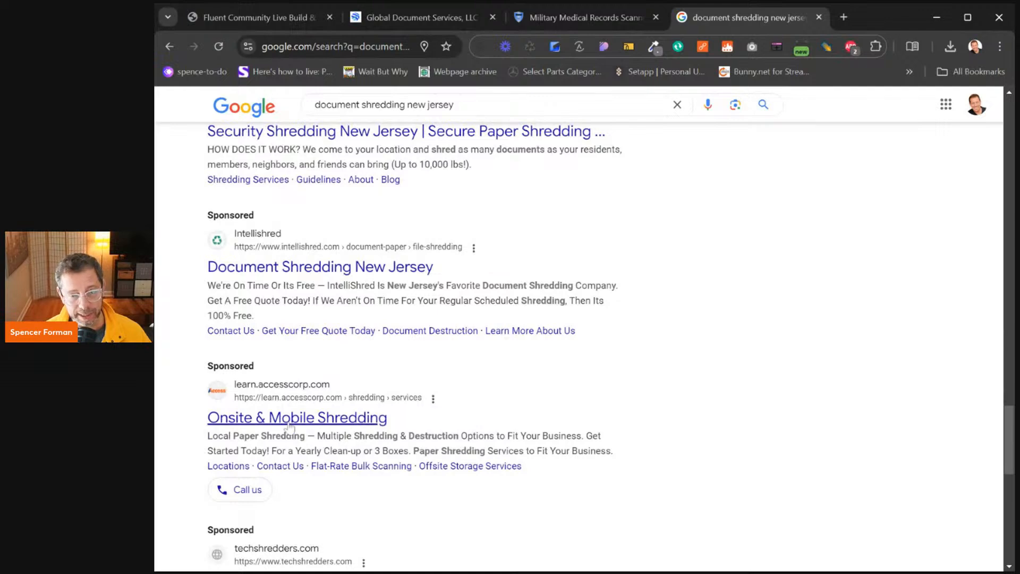
pyautogui.scroll(-9, 345, 433)
pyautogui.scroll(20, 345, 433)
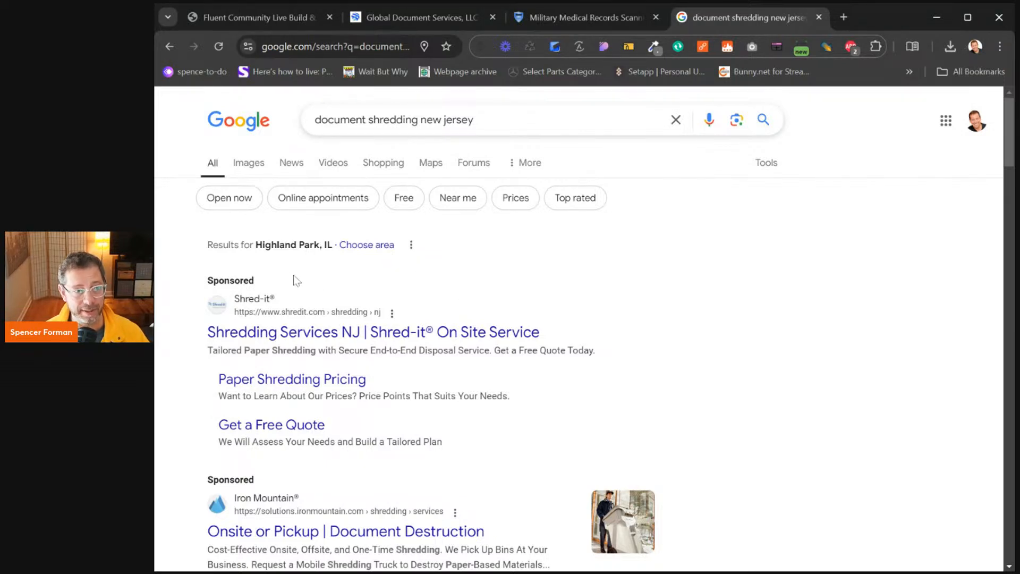
pyautogui.scroll(-5, 295, 279)
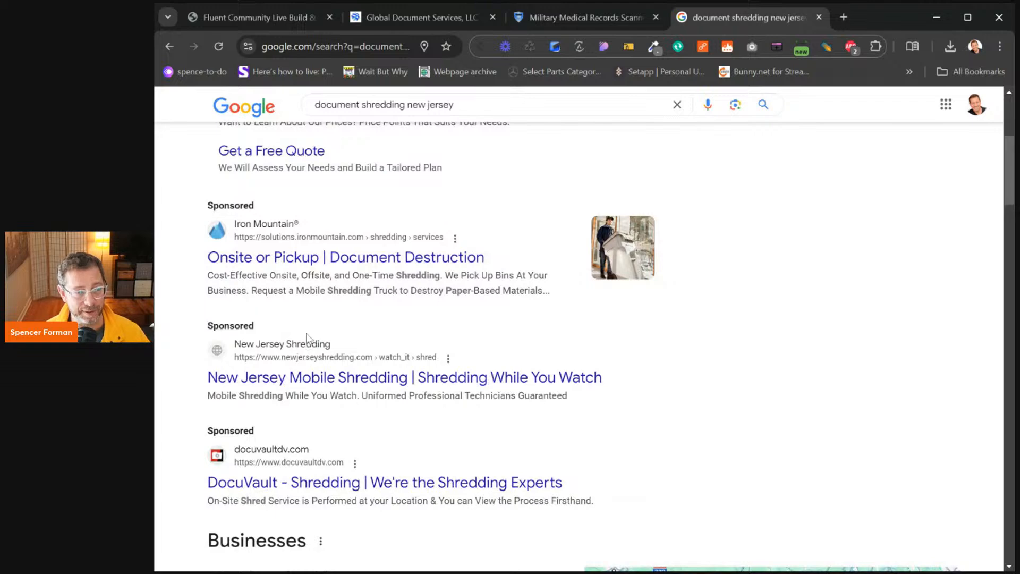
pyautogui.scroll(-5, 314, 341)
pyautogui.scroll(-3, 362, 327)
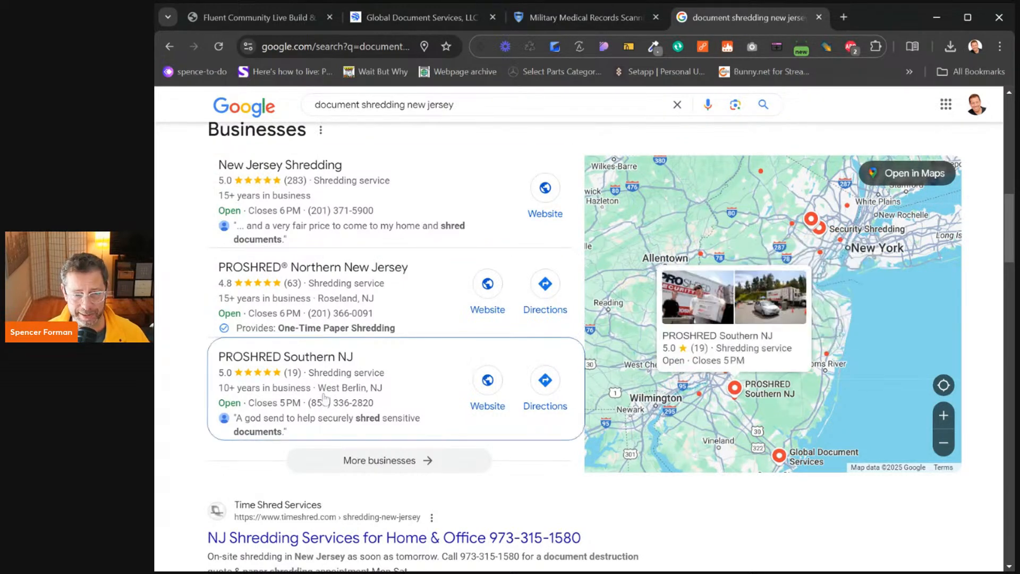
pyautogui.scroll(-1, 356, 331)
pyautogui.scroll(-3, 361, 332)
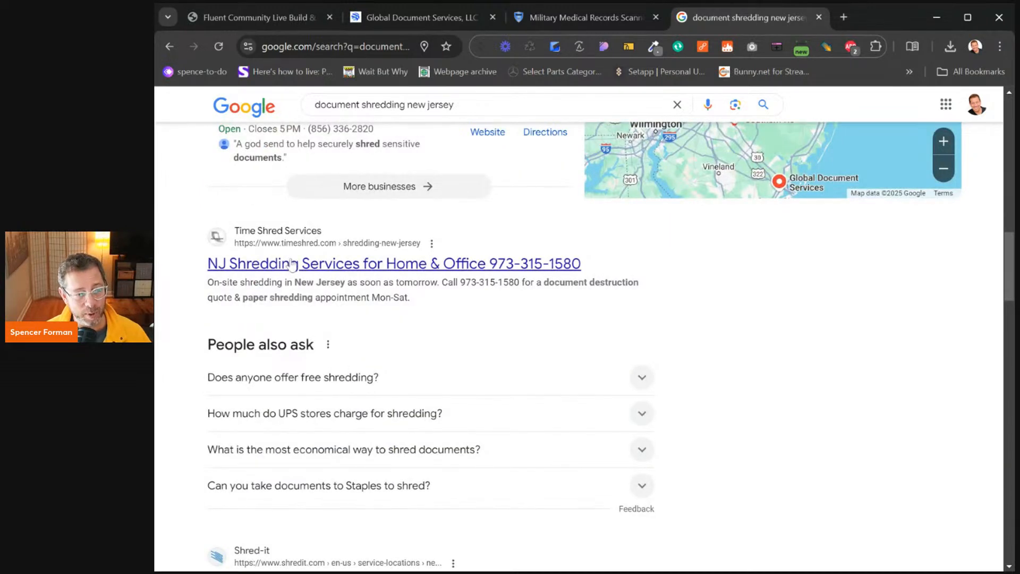
pyautogui.scroll(-2, 290, 266)
pyautogui.scroll(-4, 300, 383)
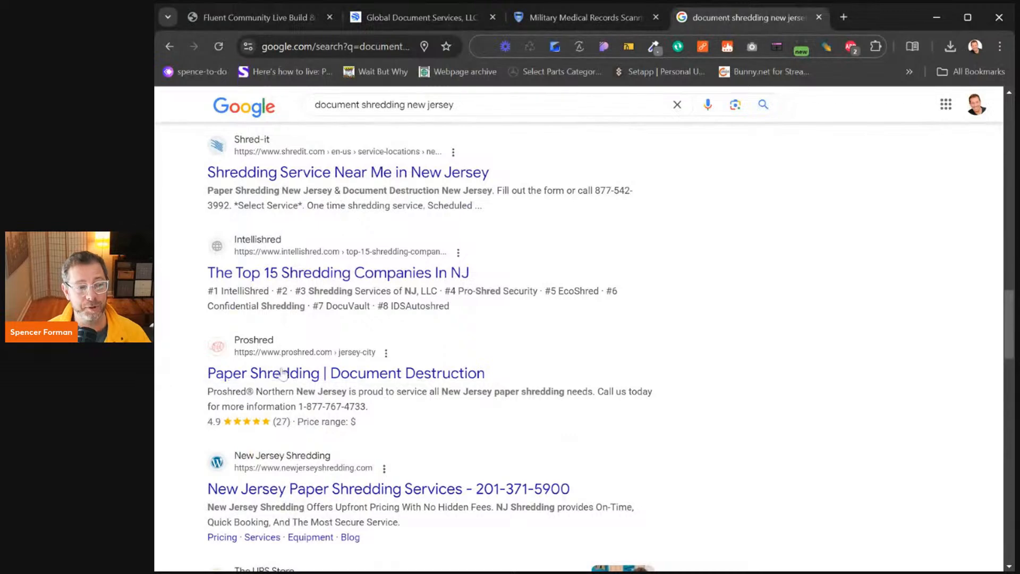
pyautogui.scroll(-2, 284, 354)
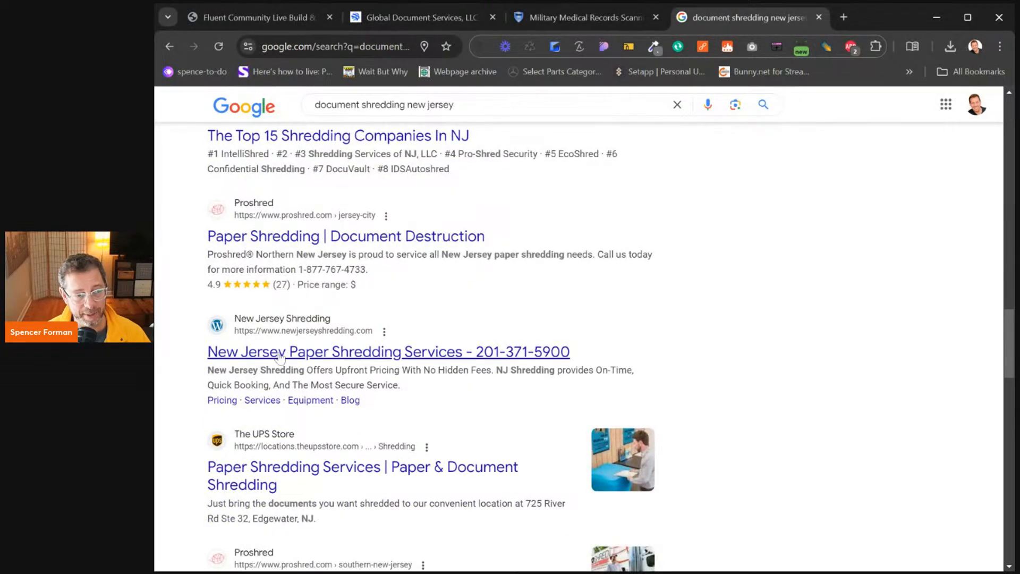
pyautogui.scroll(-2, 281, 353)
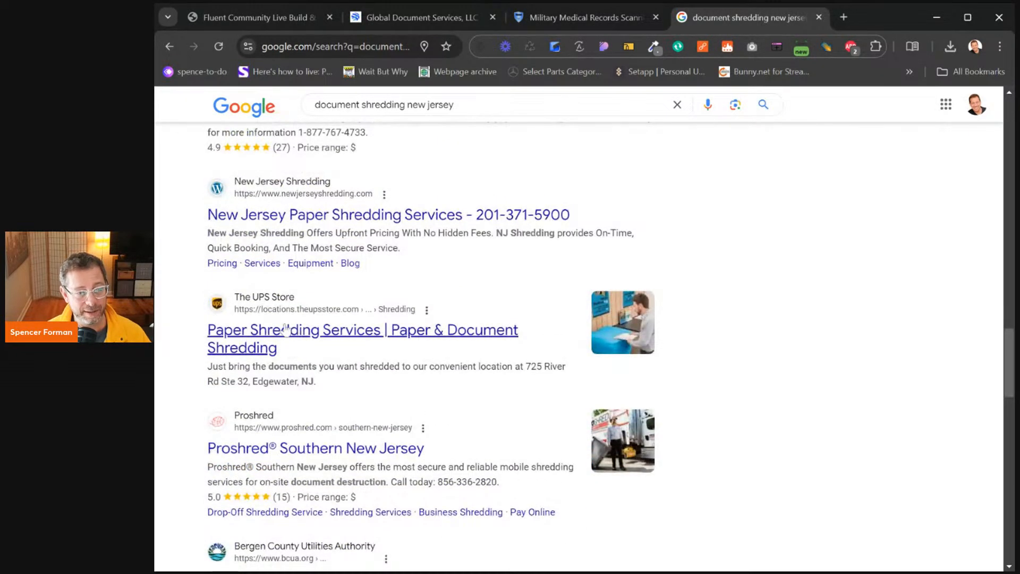
pyautogui.scroll(-2, 289, 404)
pyautogui.scroll(-5, 289, 404)
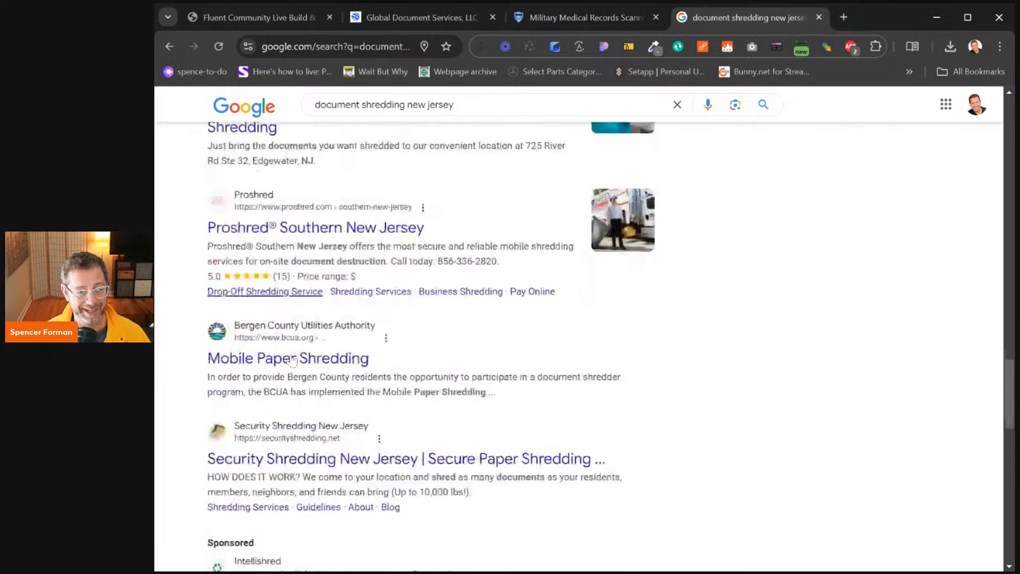
pyautogui.scroll(-5, 308, 369)
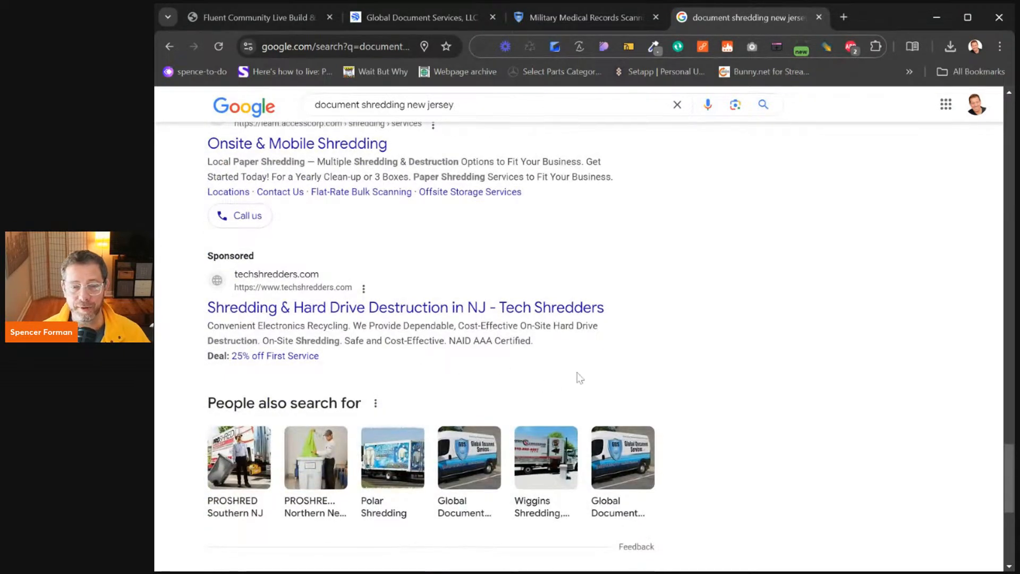
pyautogui.scroll(15, 578, 376)
pyautogui.scroll(3, 605, 383)
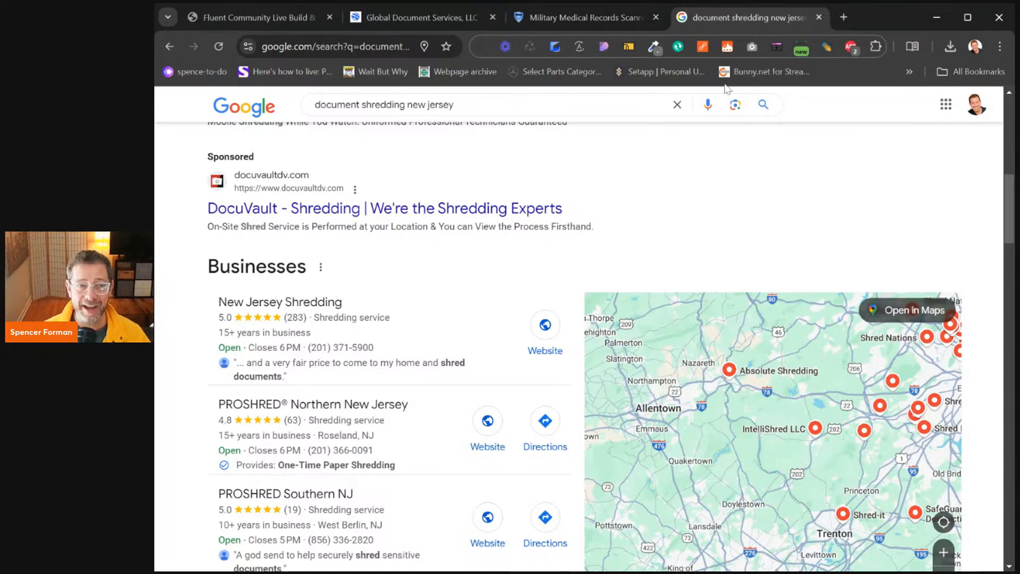
# Close the shredding search tab to return to the Global Document Services homepage
pyautogui.click(819, 17)
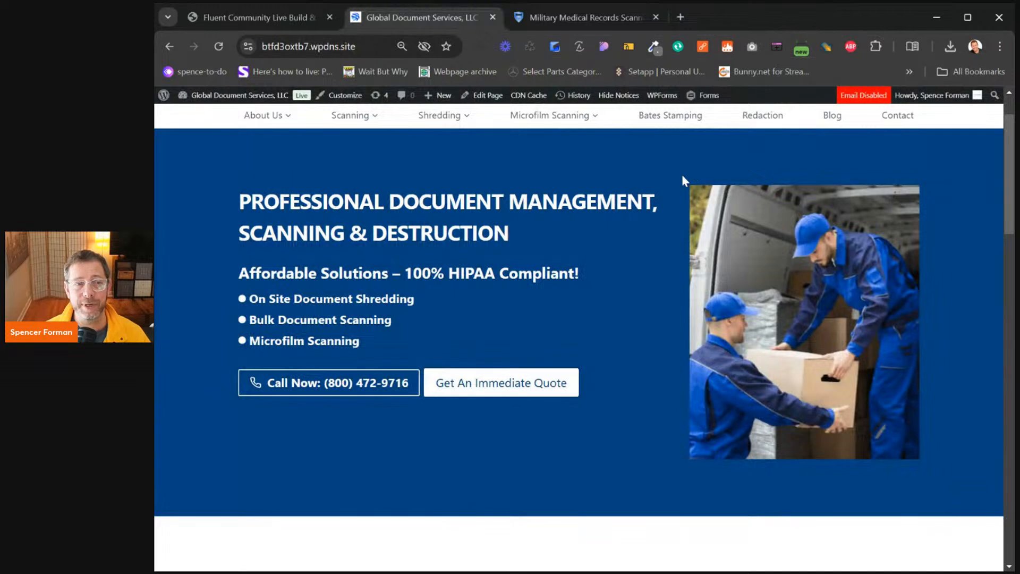
pyautogui.moveTo(555, 117)
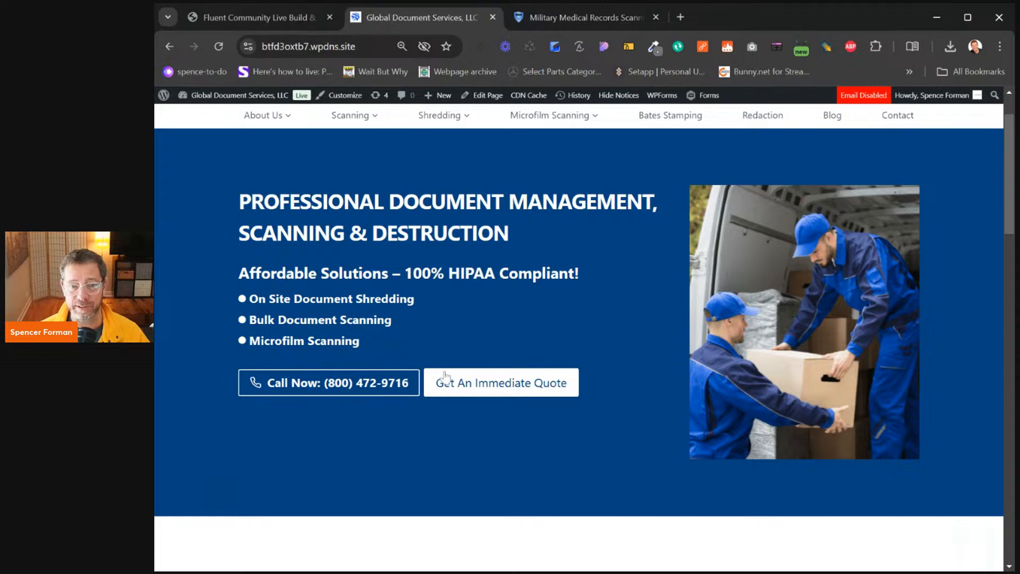
# Fill the quote form's first name, last name, company and zip code with test values
pyautogui.scroll(-9, 461, 359)
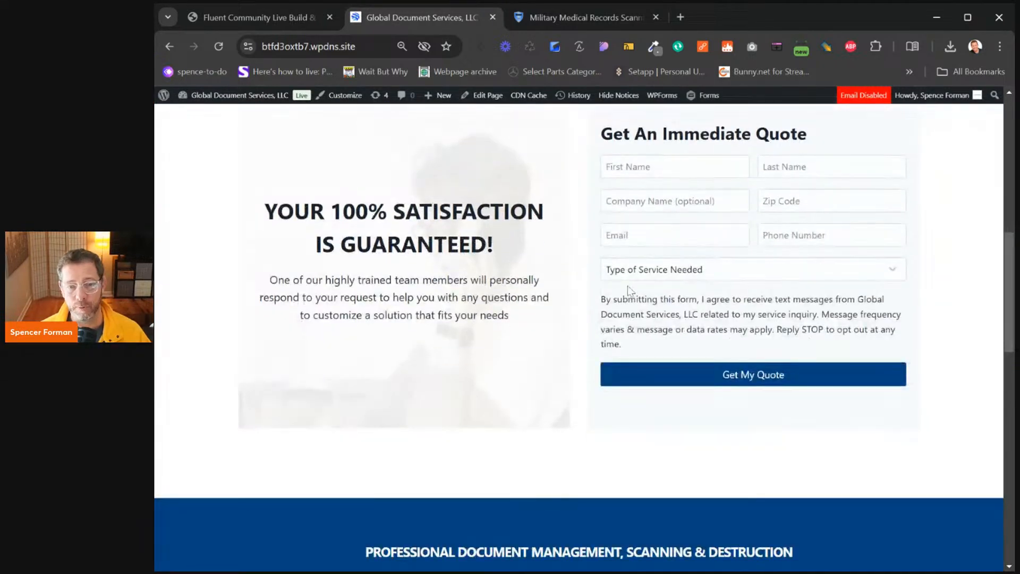
pyautogui.scroll(1, 627, 286)
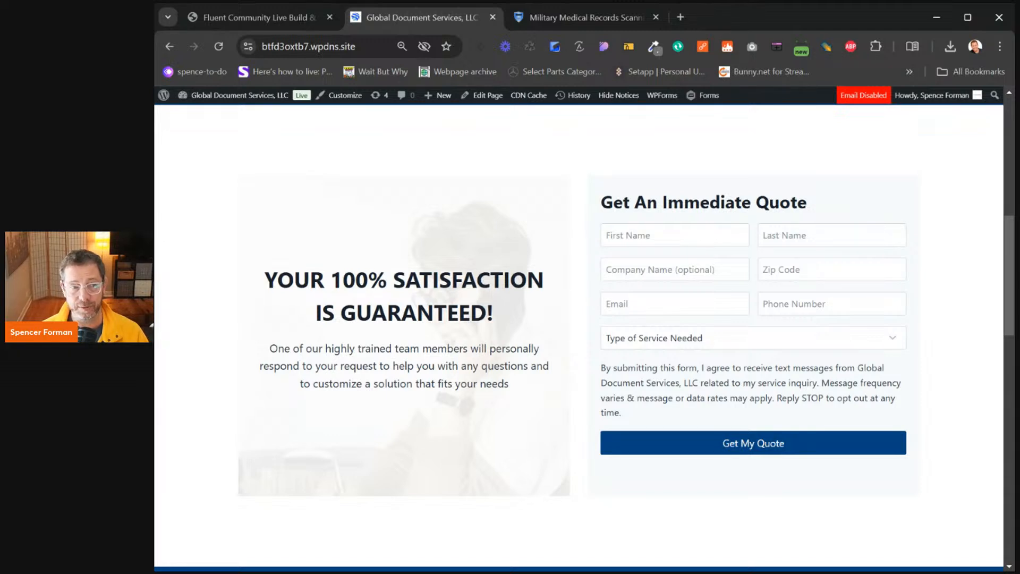
pyautogui.click(675, 235)
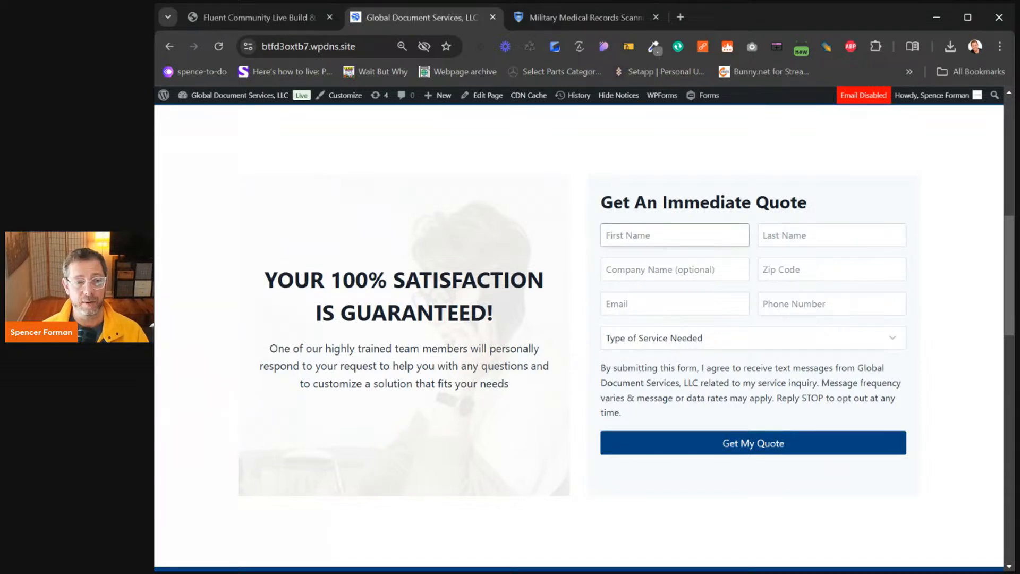
pyautogui.write('Bob')
pyautogui.press('Tab')
pyautogui.write('Smith')
pyautogui.press('Tab')
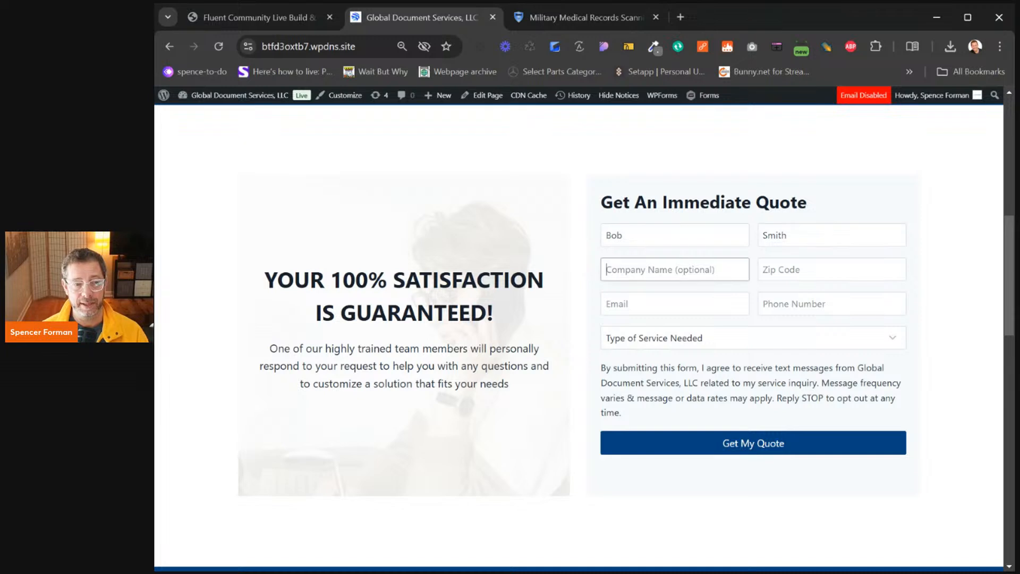
pyautogui.write('Bob S')
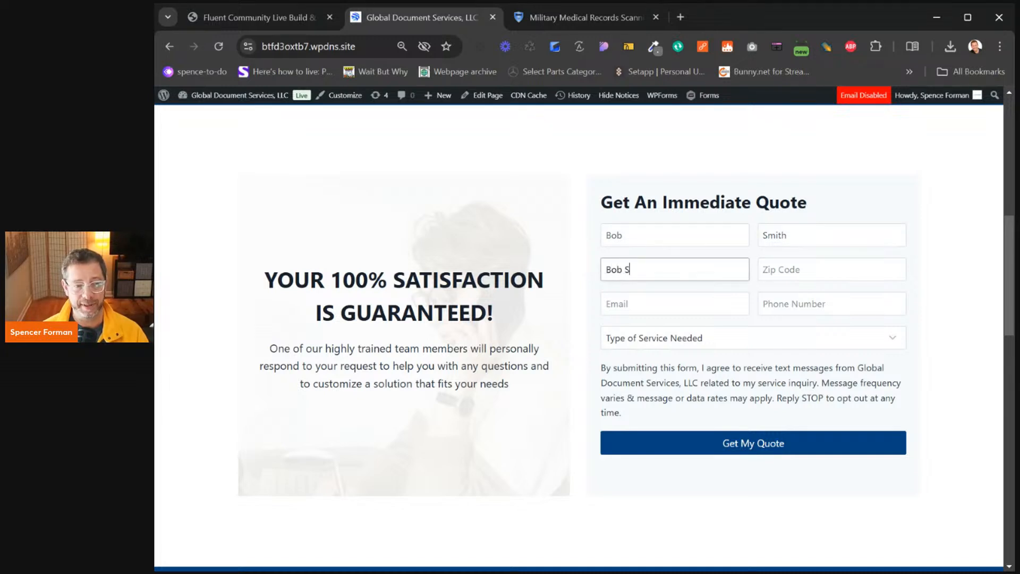
pyautogui.write('mith Company')
pyautogui.press('Tab')
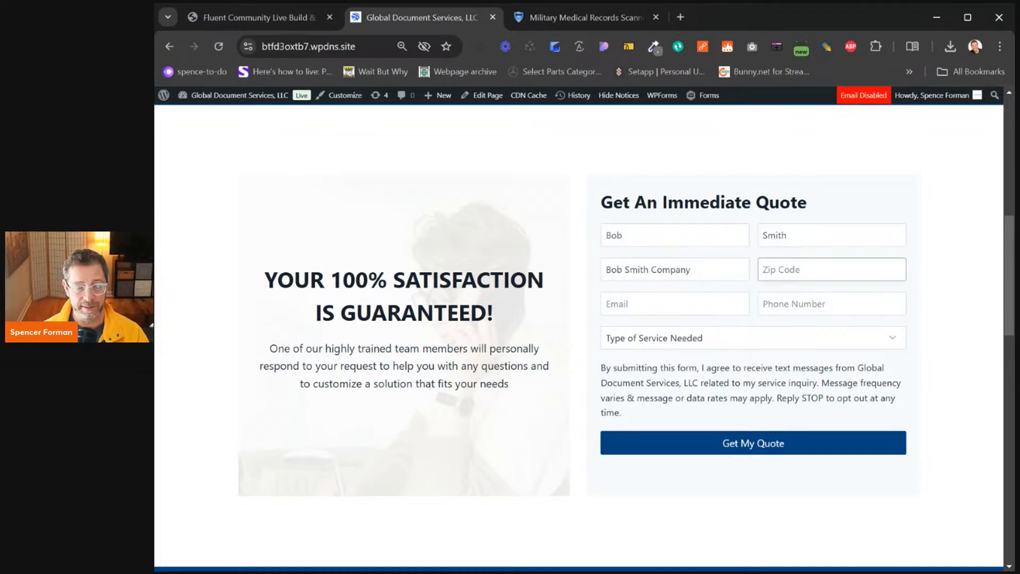
pyautogui.write('12345')
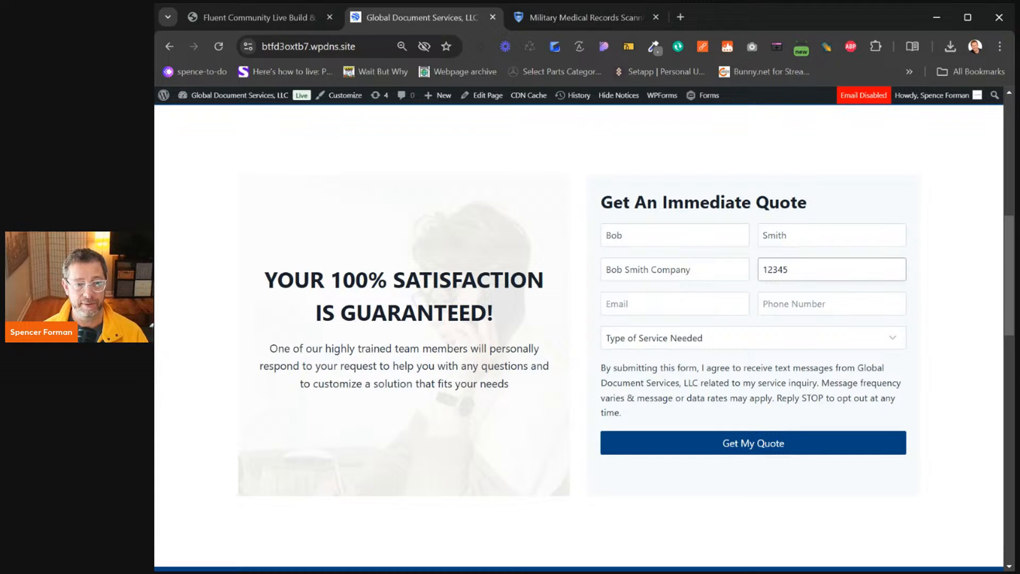
pyautogui.click(788, 235)
pyautogui.write('(')
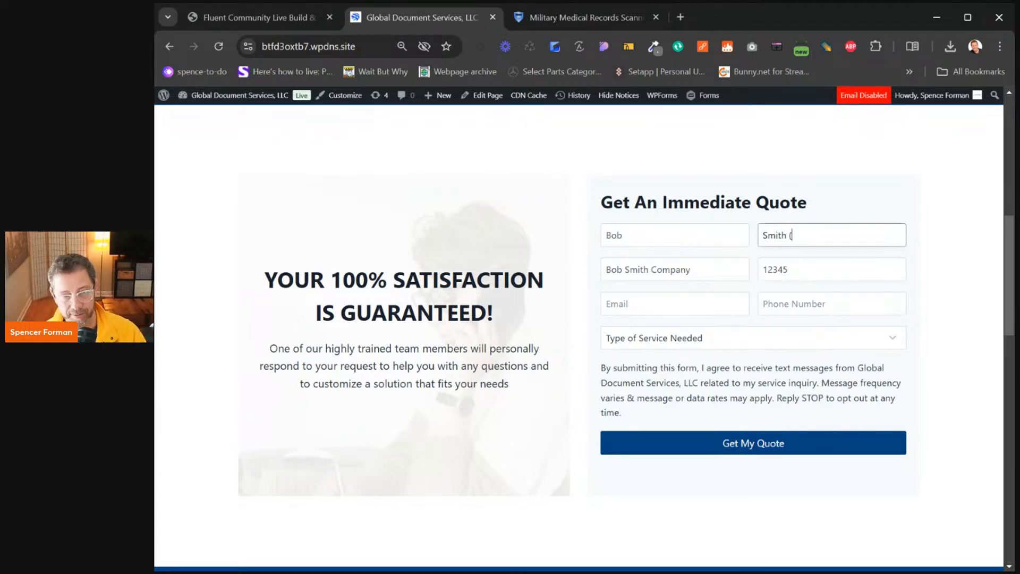
pyautogui.write('Tred')
pyautogui.press('BackSpace')
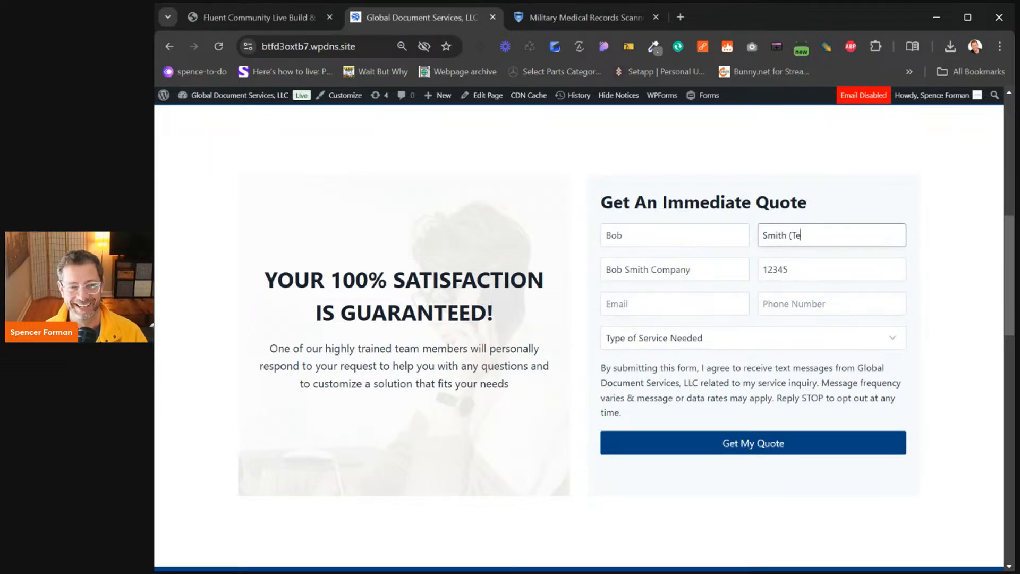
pyautogui.write('st)')
# Enter a test email and phone number, and choose Document Scanning as the service
pyautogui.click(637, 304)
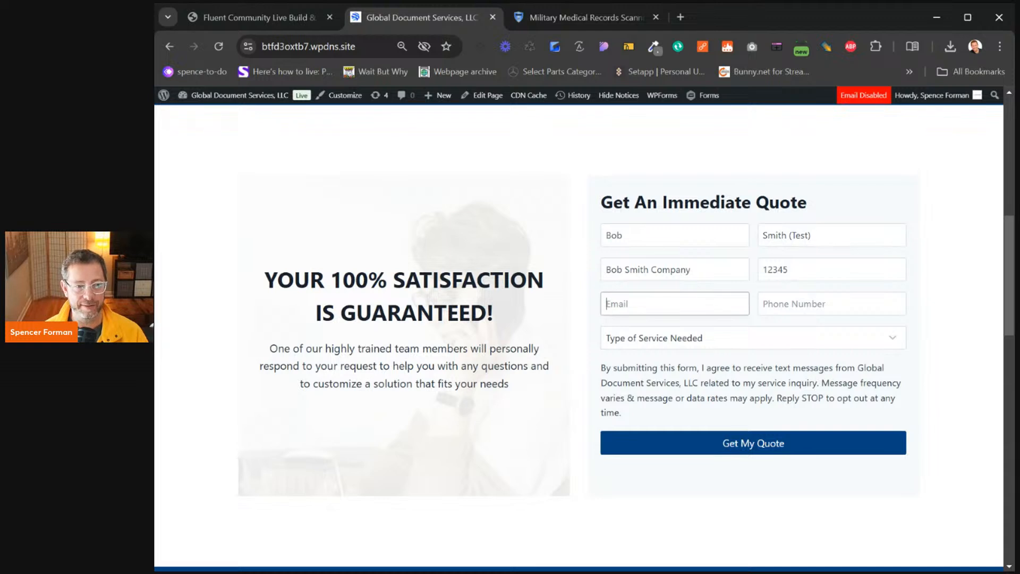
pyautogui.write('bob@test.com')
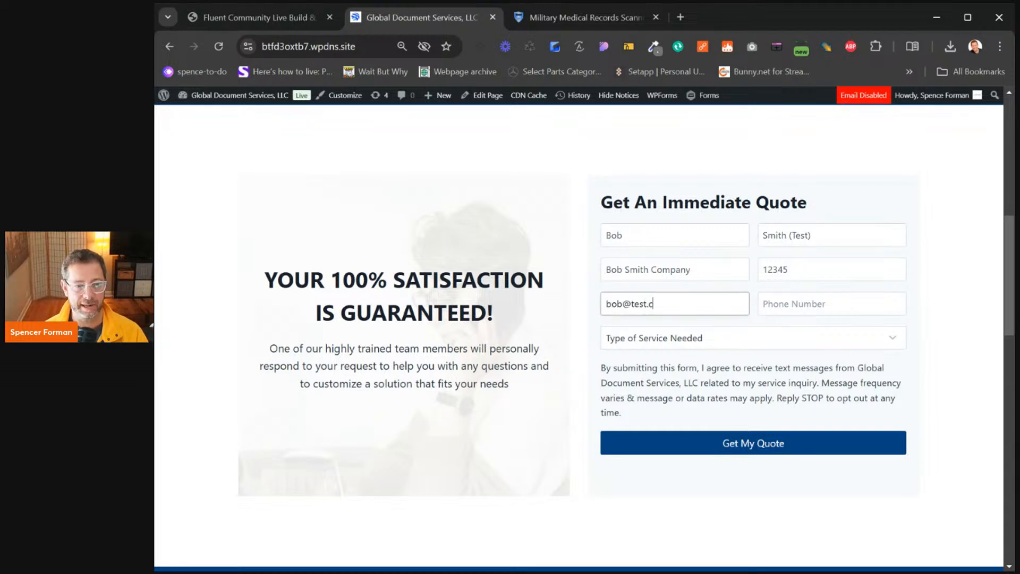
pyautogui.press('Tab')
pyautogui.write('312555212')
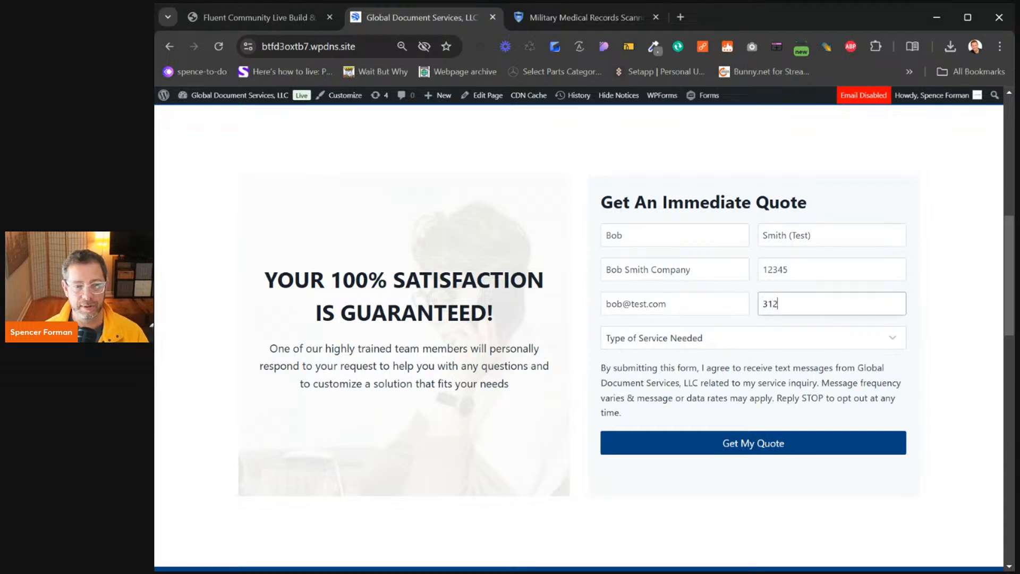
pyautogui.click(704, 339)
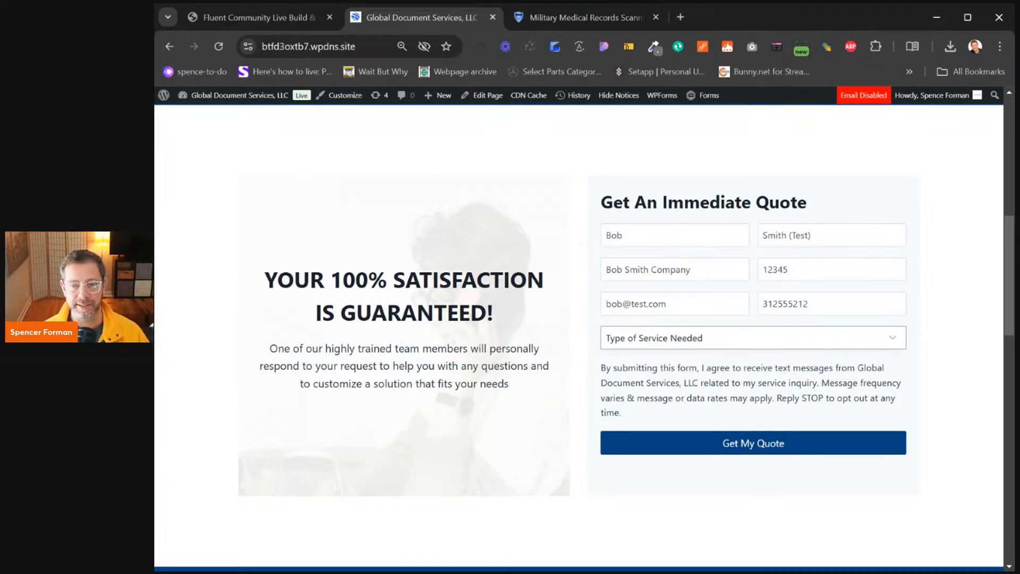
pyautogui.press('Down')
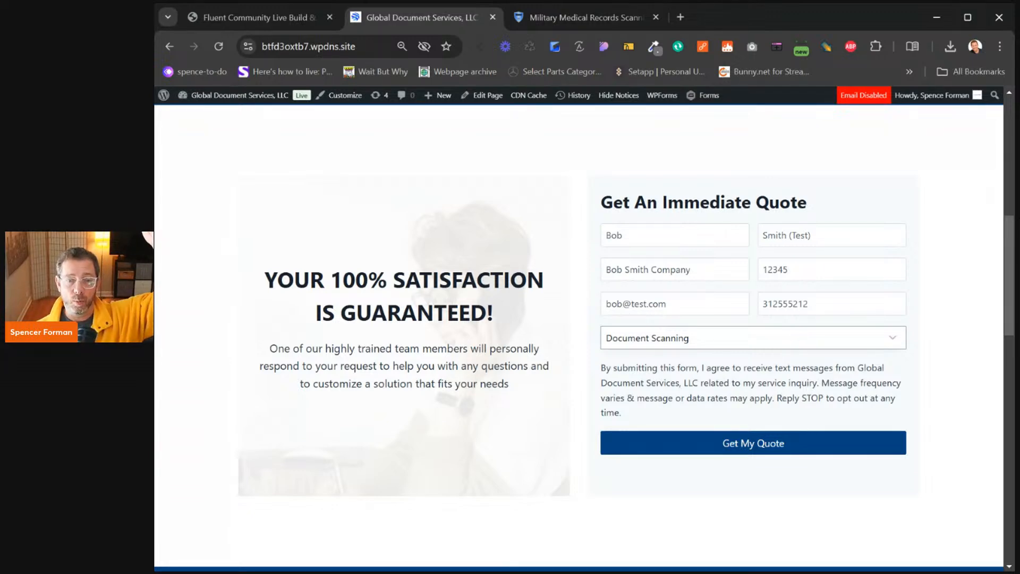
# Scroll through the homepage sections and back up to the filled-in quote form
pyautogui.scroll(10, 684, 300)
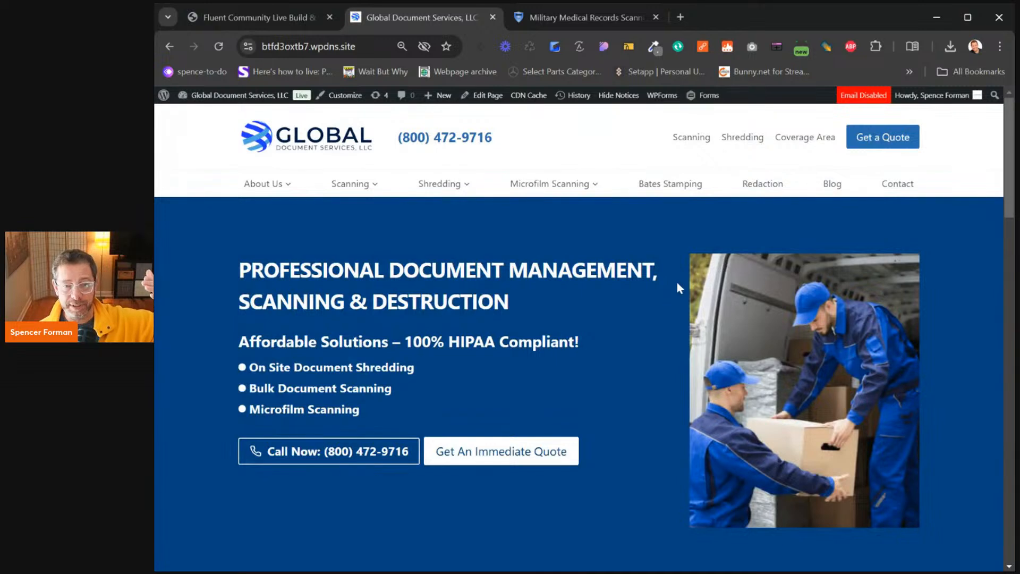
pyautogui.scroll(-1, 677, 287)
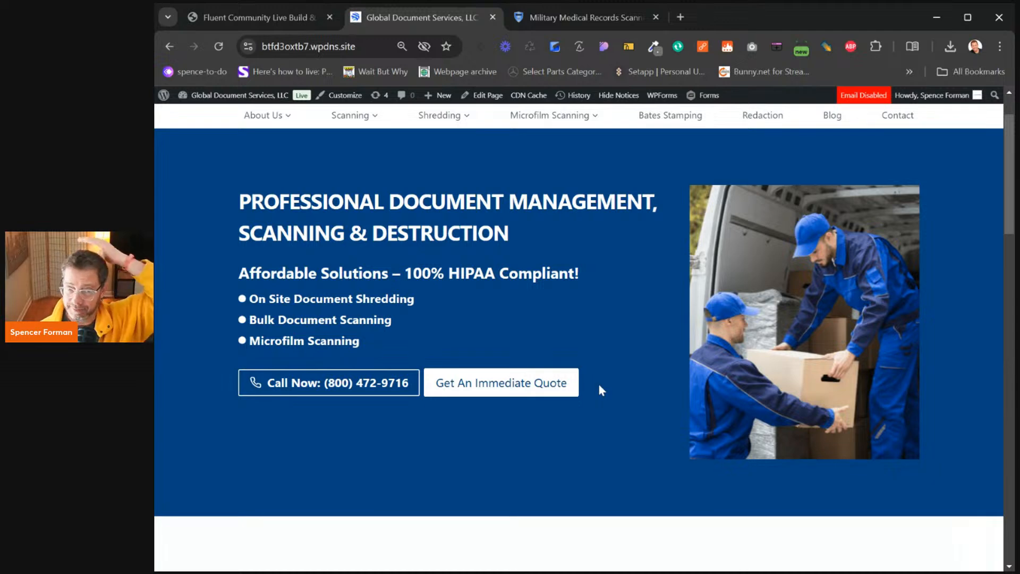
pyautogui.click(574, 383)
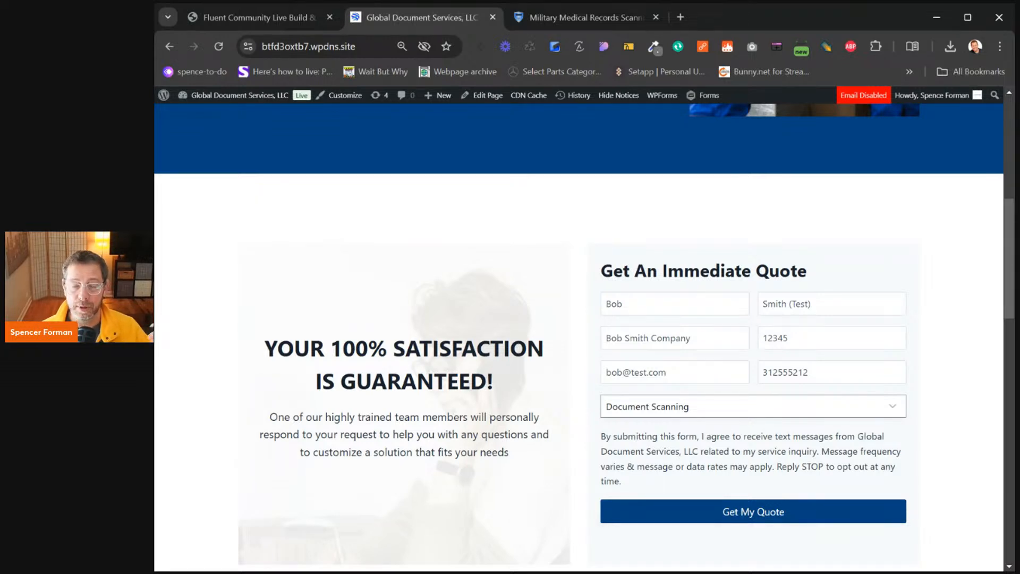
pyautogui.scroll(-5, 811, 410)
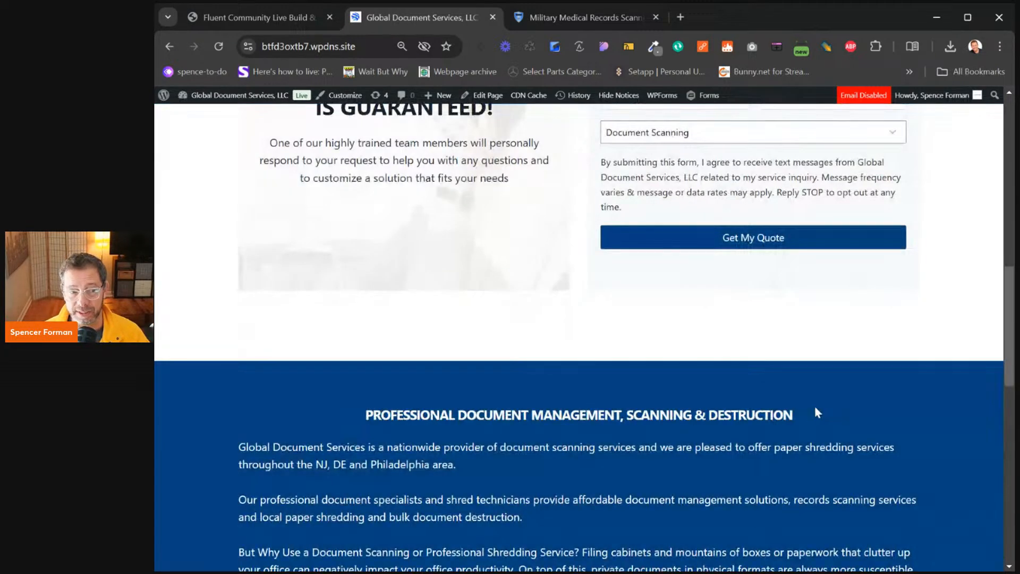
pyautogui.scroll(-4, 815, 406)
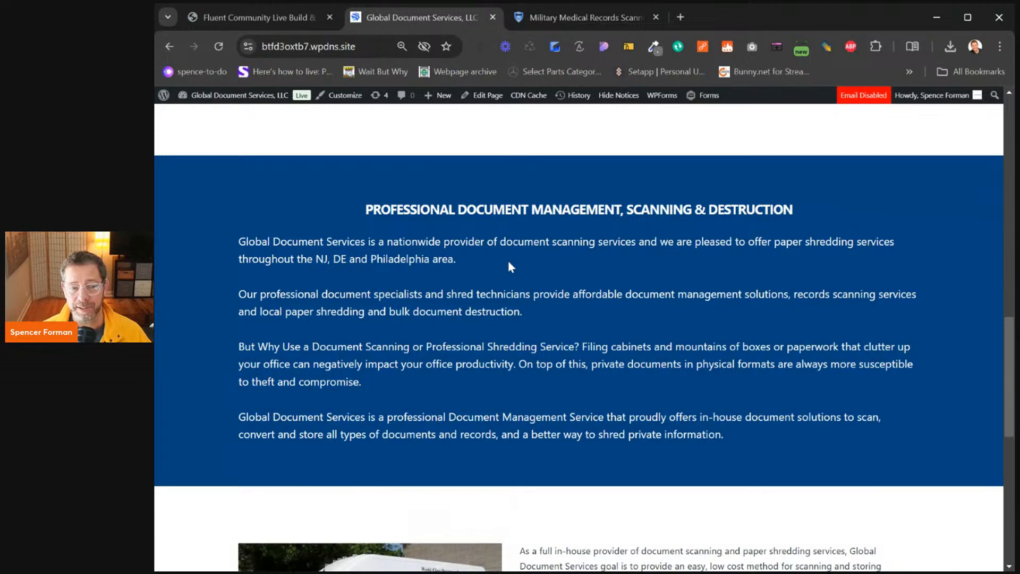
pyautogui.scroll(-6, 510, 265)
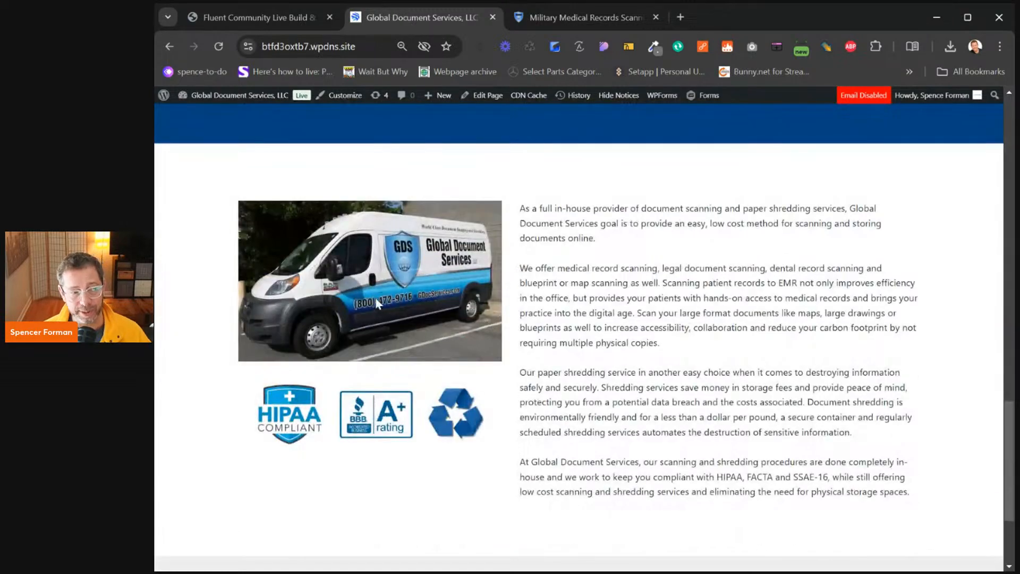
pyautogui.scroll(-2, 431, 402)
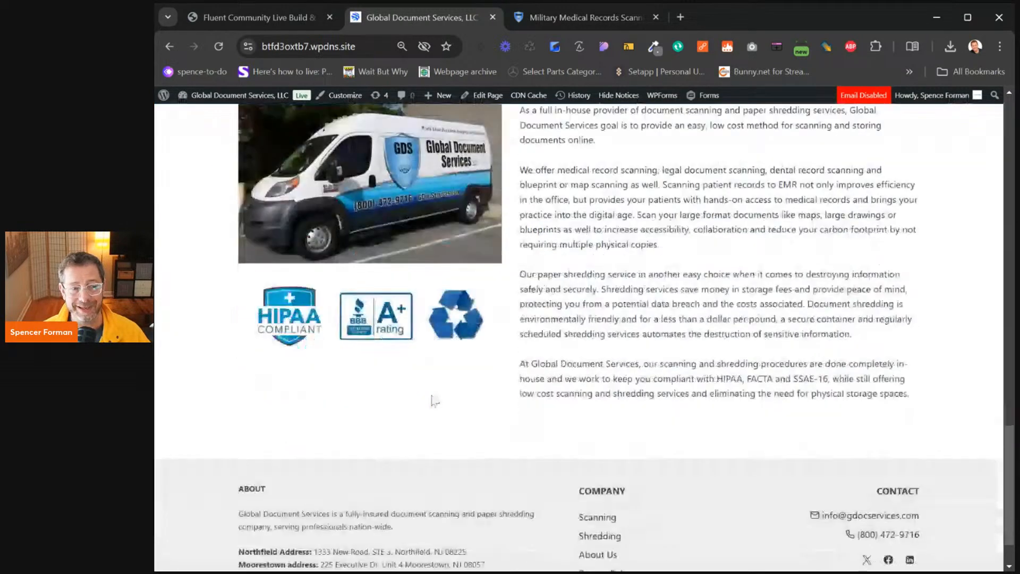
pyautogui.scroll(3, 474, 406)
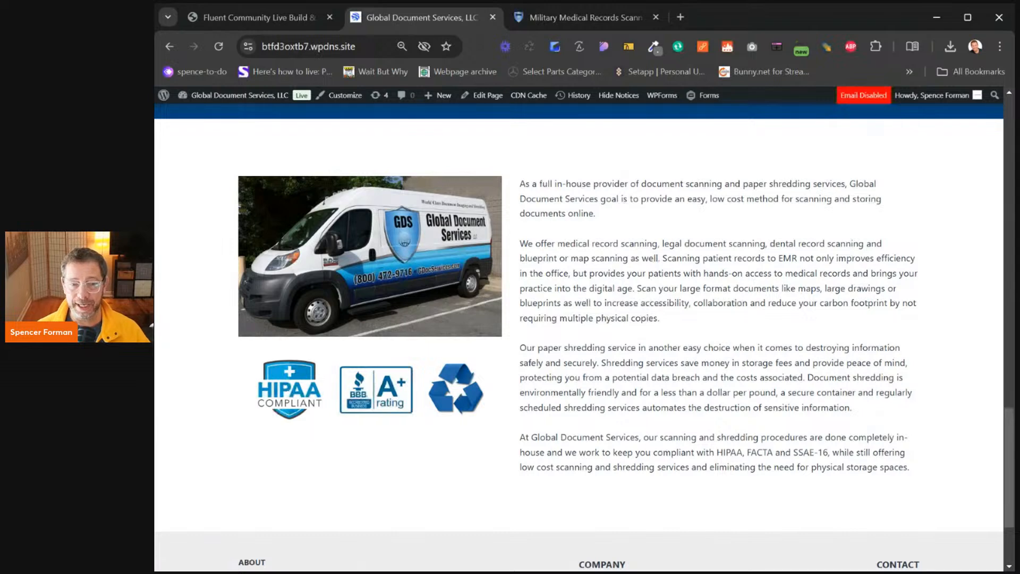
pyautogui.scroll(5, 579, 345)
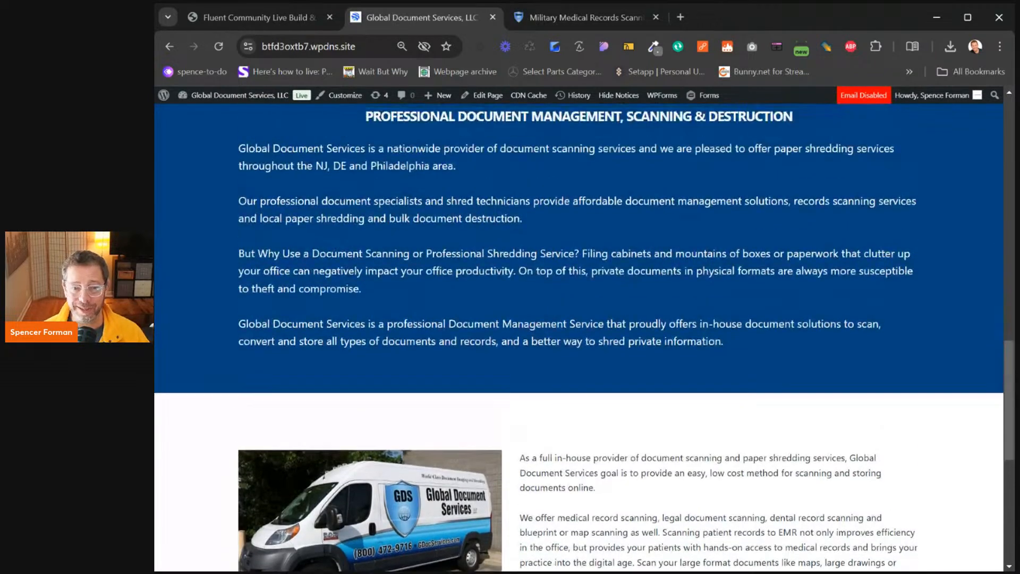
pyautogui.scroll(3, 752, 415)
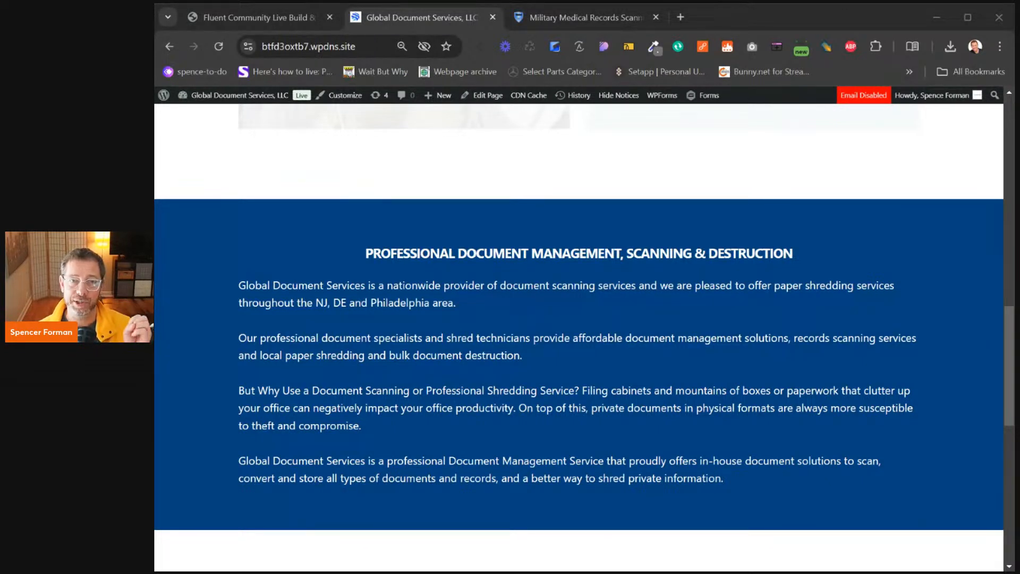
pyautogui.scroll(10, 875, 325)
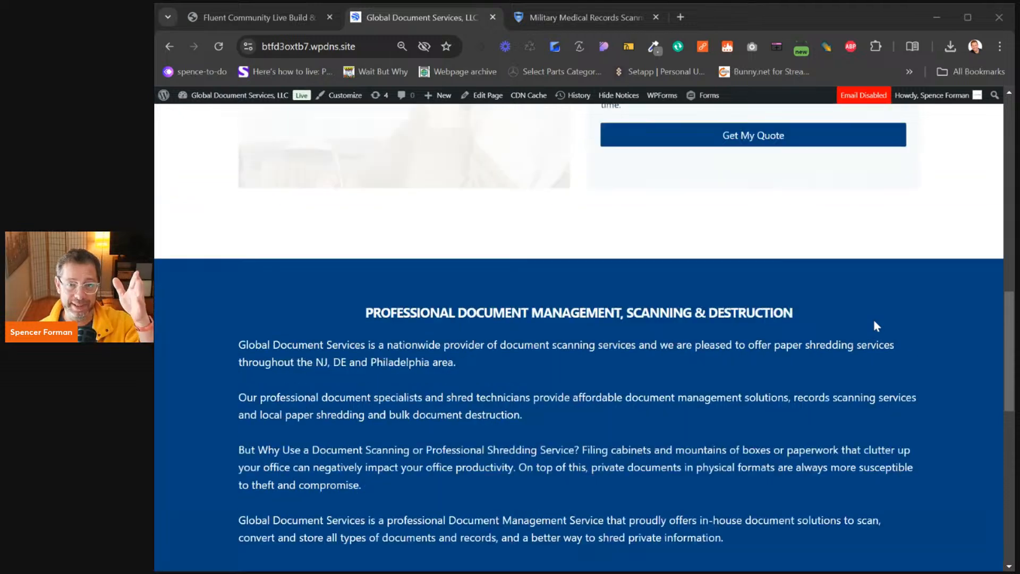
pyautogui.scroll(-3, 877, 326)
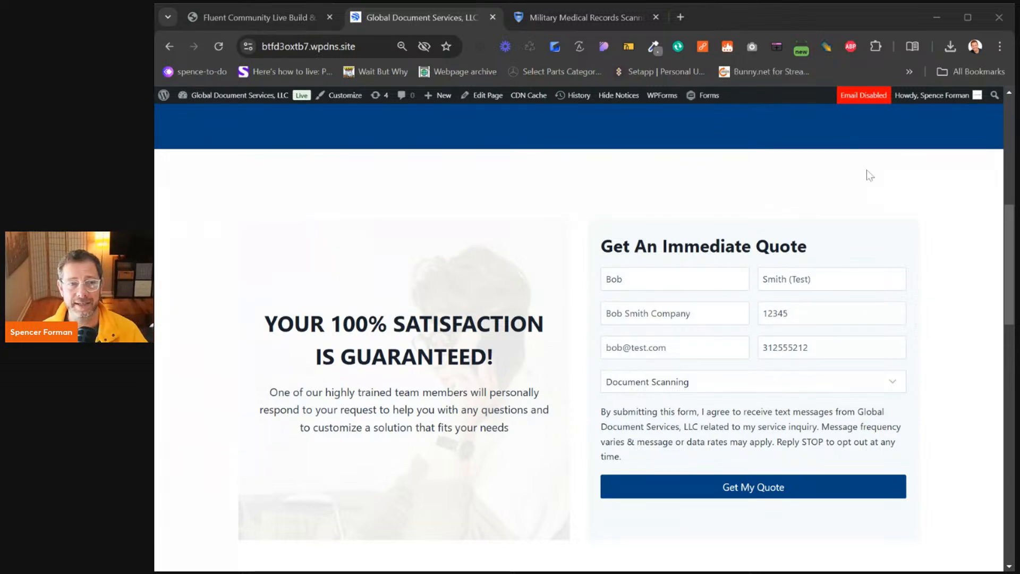
# Open chatgpt.com in a new tab and ask 'what are the best document shredding companies in new jersey'
pyautogui.click(680, 17)
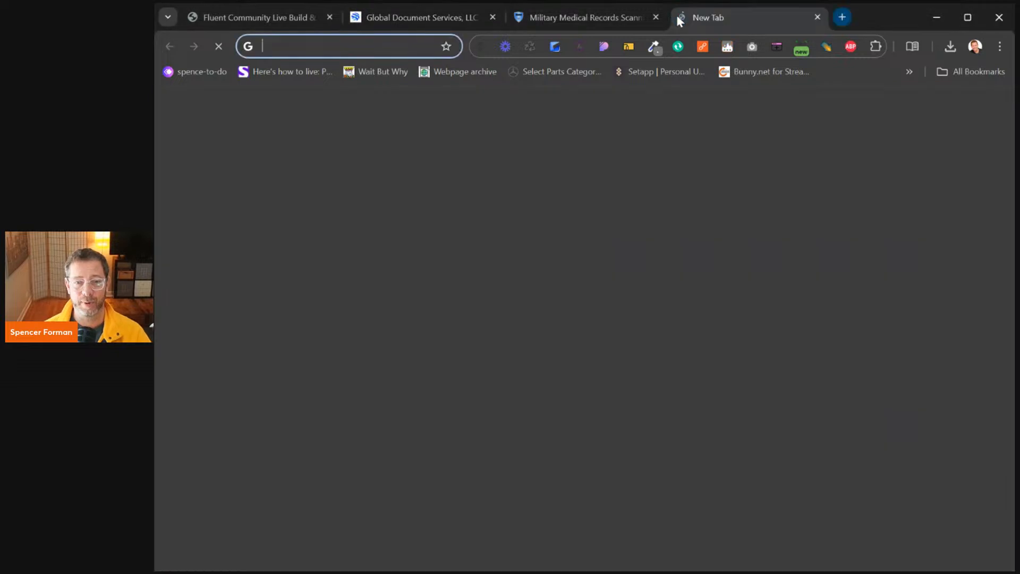
pyautogui.write('chat.openai.com')
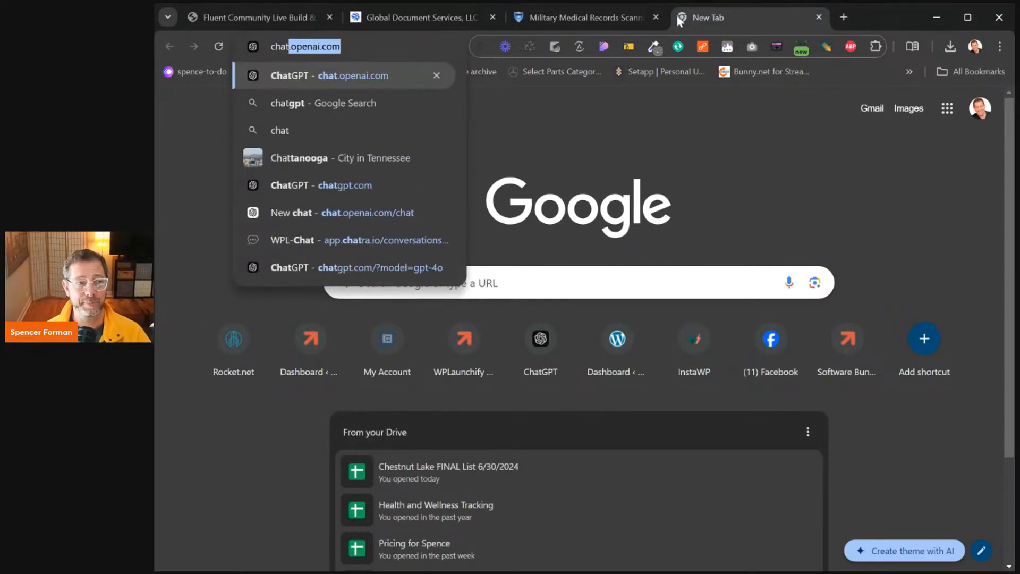
pyautogui.press('Return')
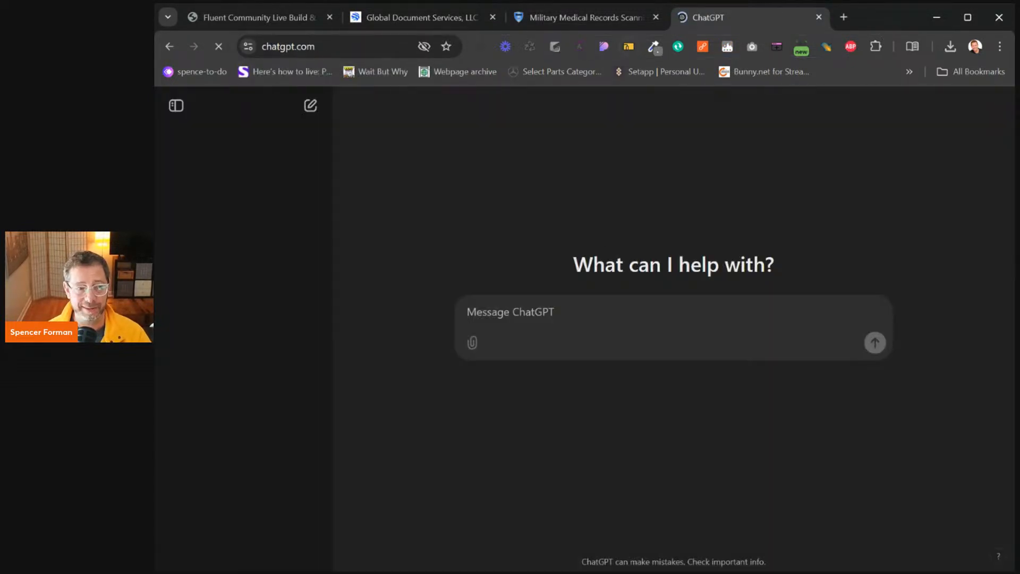
pyautogui.write('what are the bst')
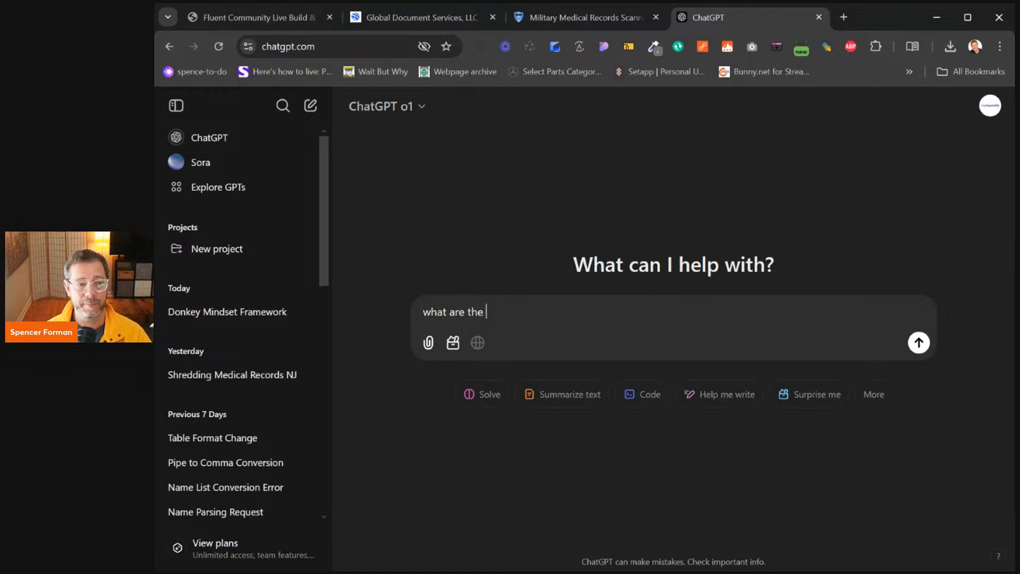
pyautogui.press('BackSpace')
pyautogui.press('BackSpace')
pyautogui.press('BackSpace')
pyautogui.write('est d')
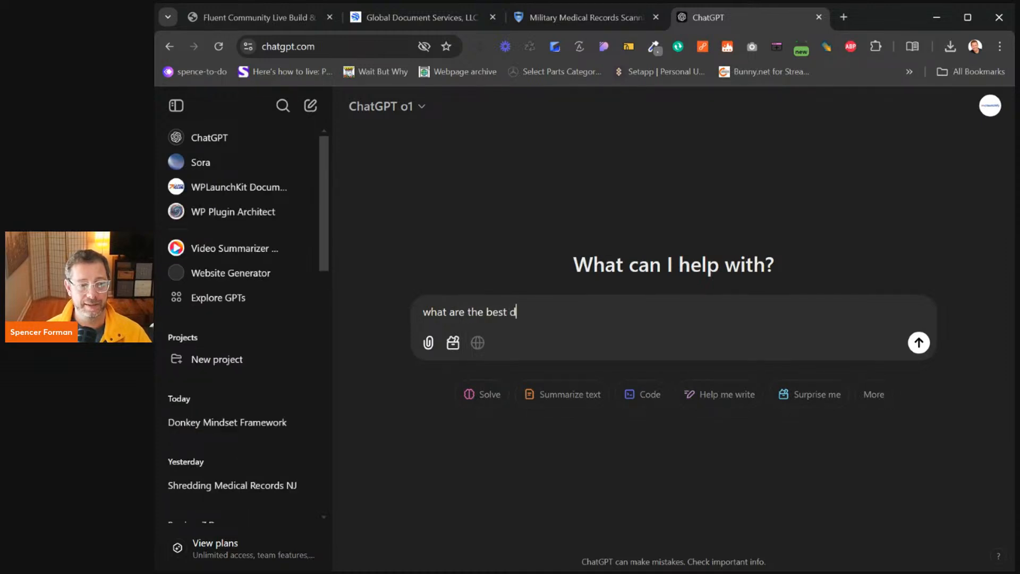
pyautogui.write('ocument shred')
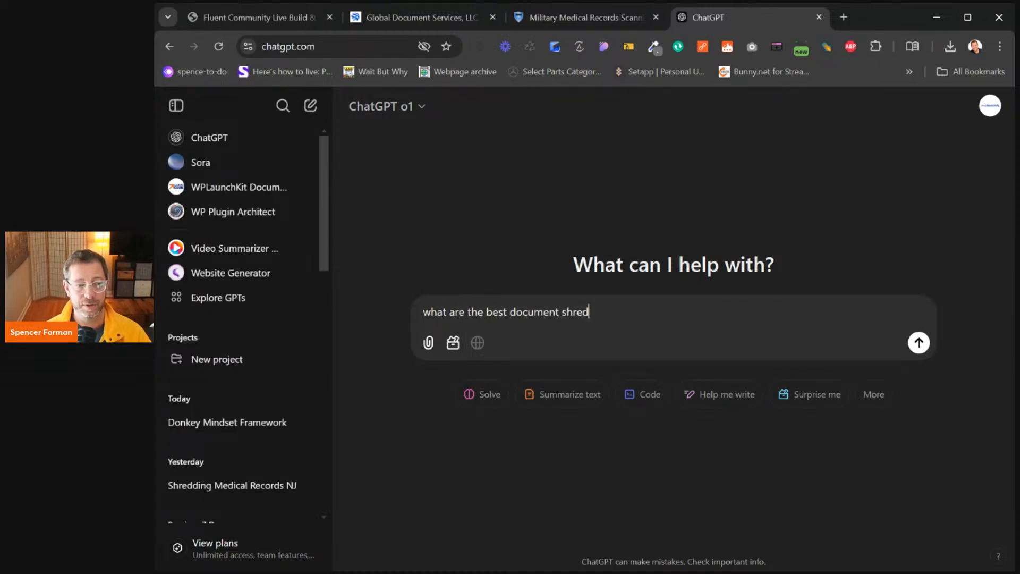
pyautogui.write('ding companies in ne')
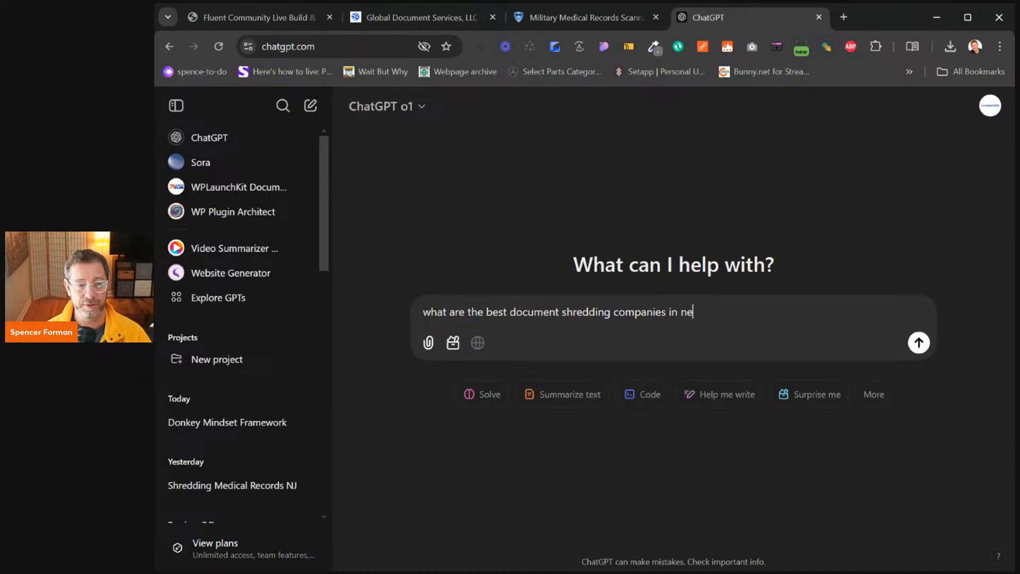
pyautogui.write('w jersey')
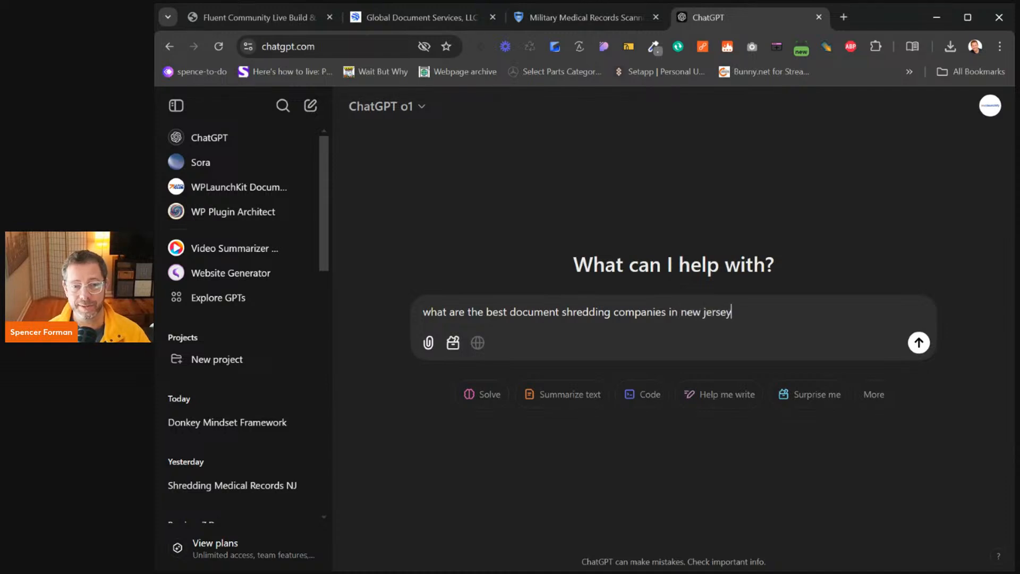
pyautogui.press('Return')
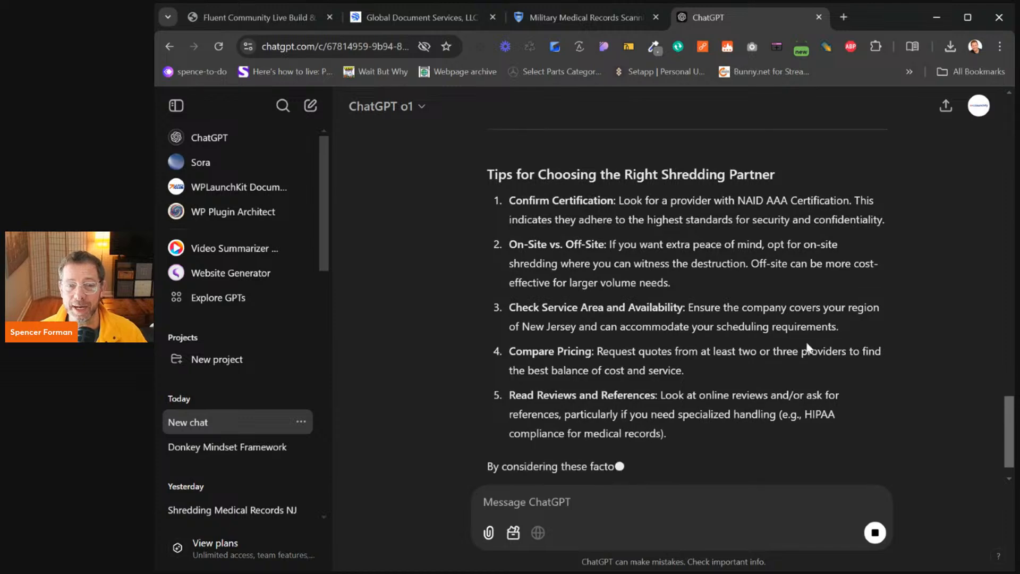
# Scroll back up through the shredding-company answer, then close the ChatGPT tab
pyautogui.scroll(2, 806, 341)
pyautogui.scroll(6, 812, 335)
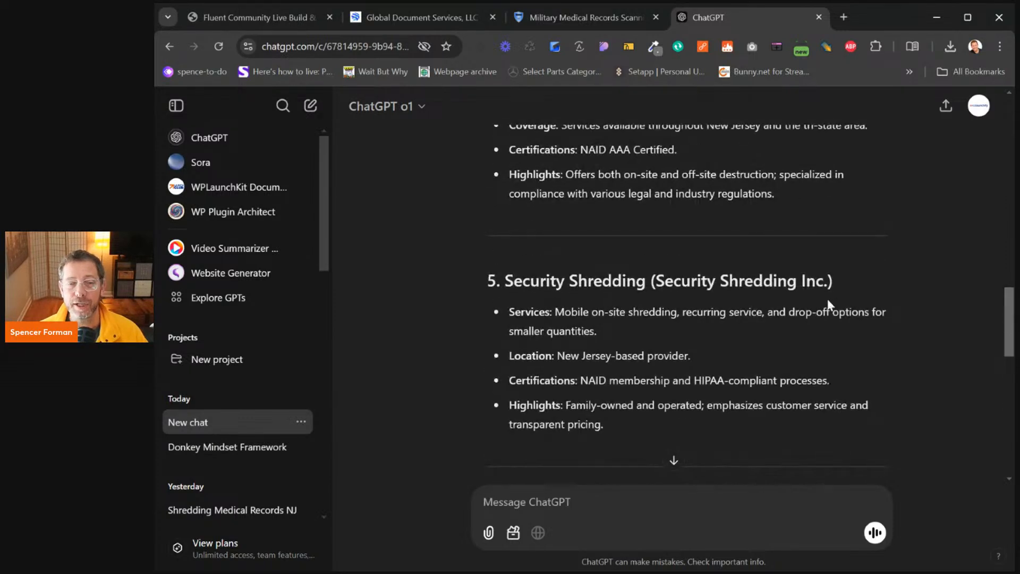
pyautogui.scroll(8, 824, 297)
pyautogui.click(818, 17)
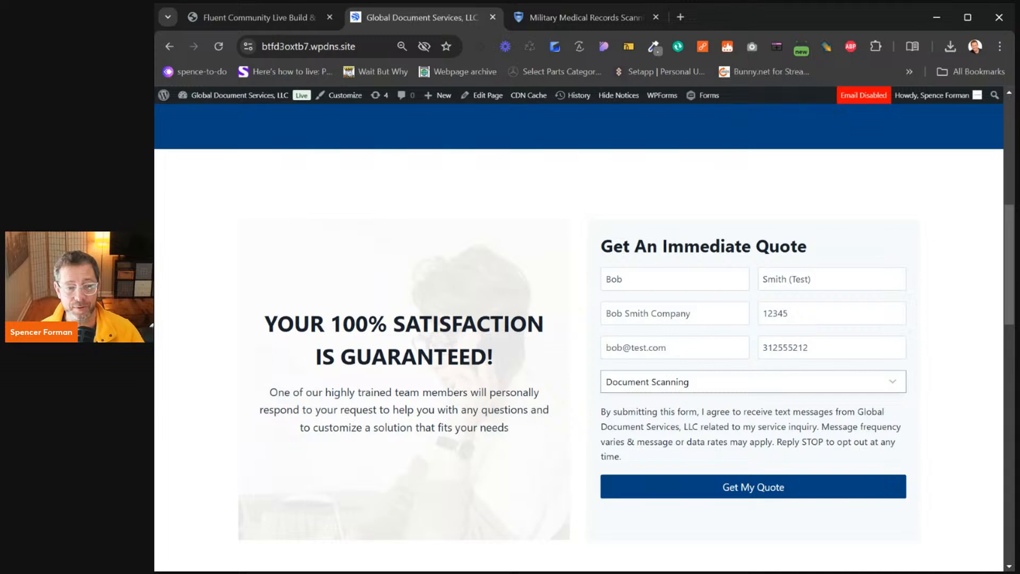
# Submit the test quote, glance at the linked document management blog, then return to the thank-you page
pyautogui.click(755, 494)
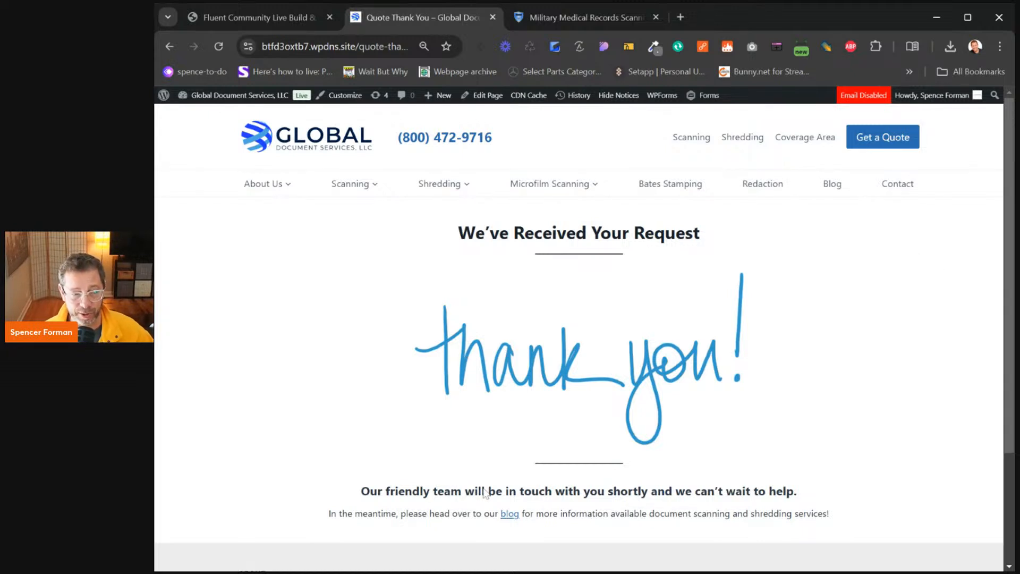
pyautogui.moveTo(377, 491); pyautogui.dragTo(823, 486)
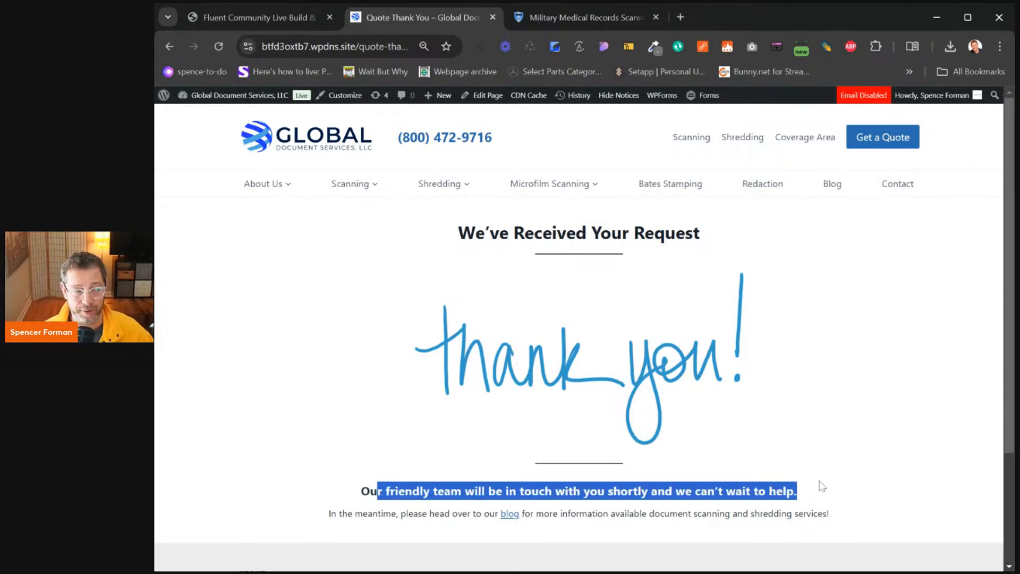
pyautogui.click(509, 514)
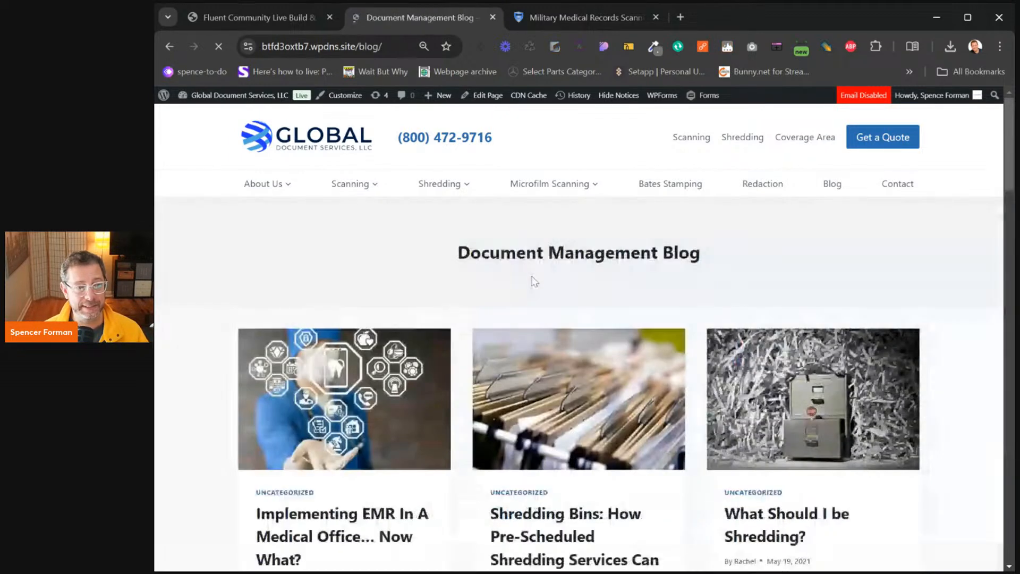
pyautogui.scroll(-3, 583, 272)
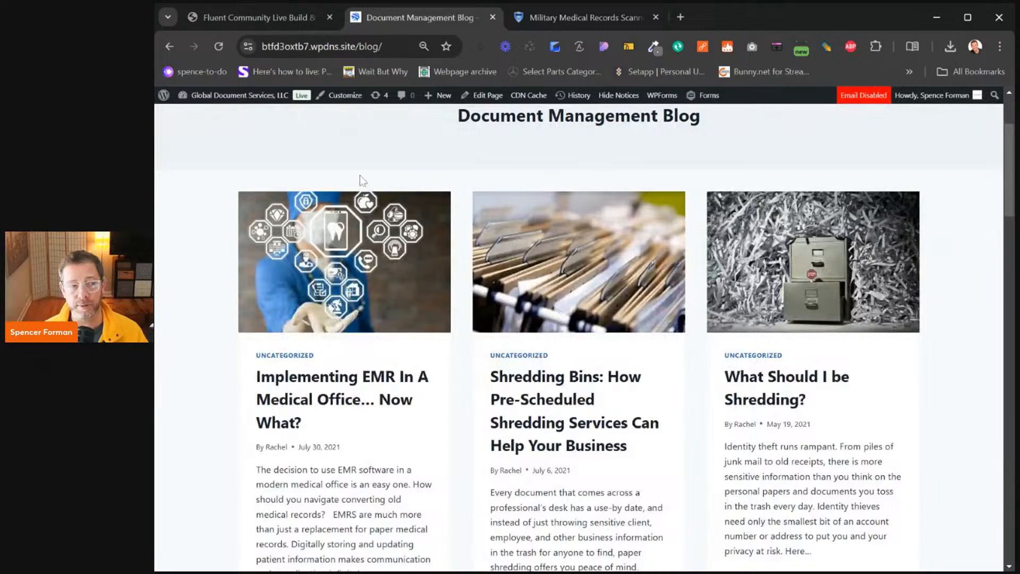
pyautogui.click(169, 48)
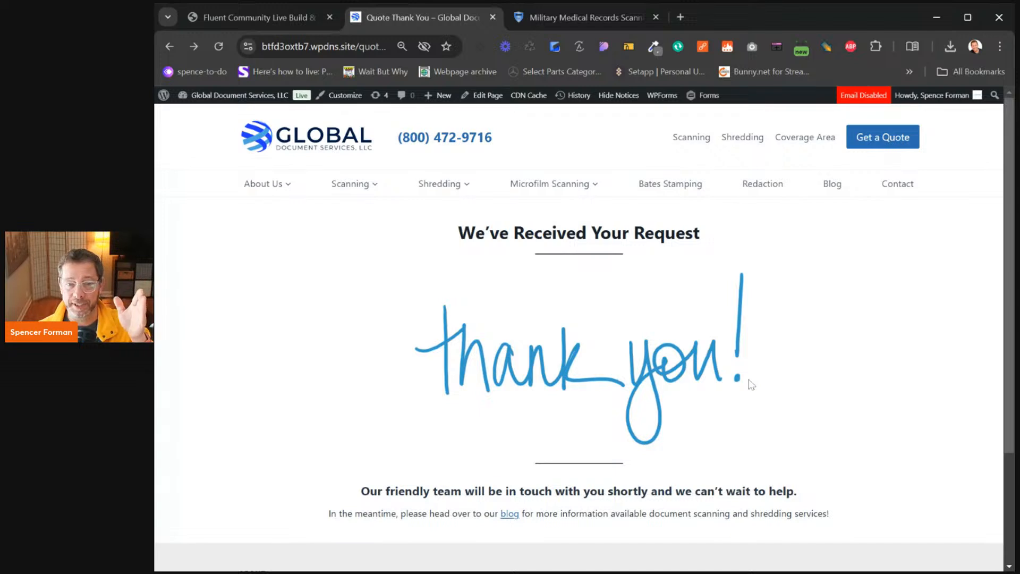
pyautogui.moveTo(205, 97)
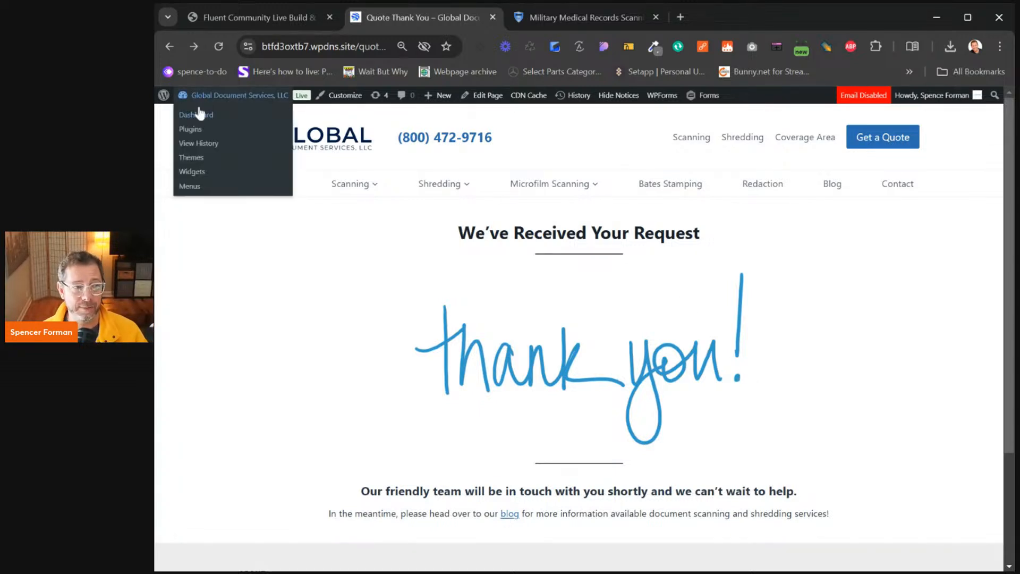
pyautogui.click(197, 116)
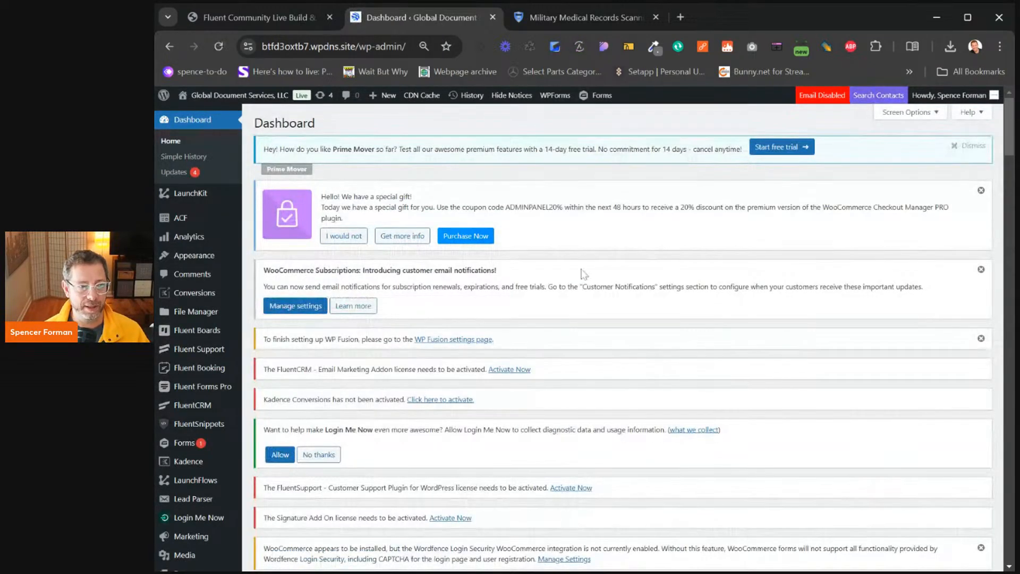
pyautogui.click(512, 96)
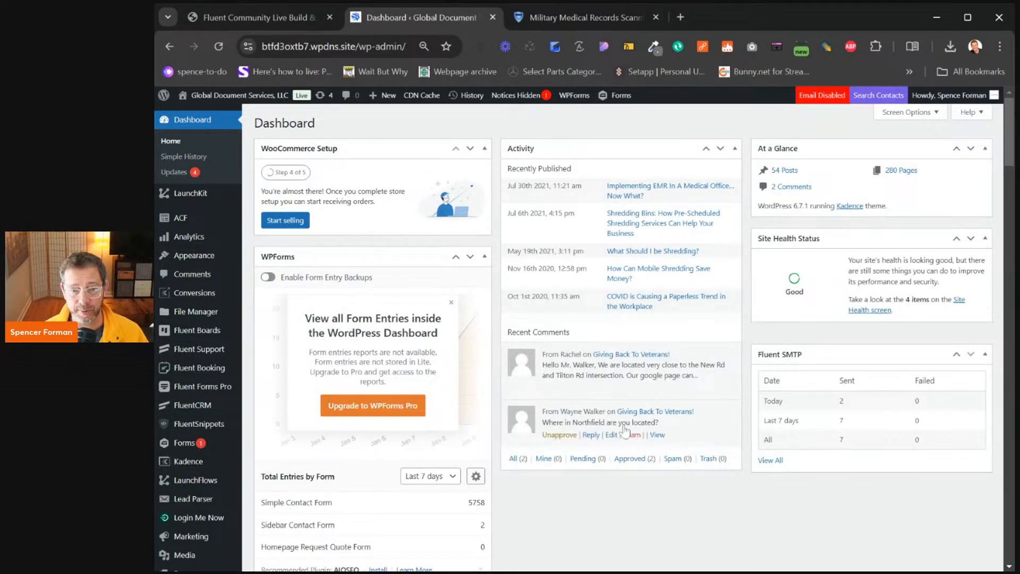
pyautogui.moveTo(217, 314)
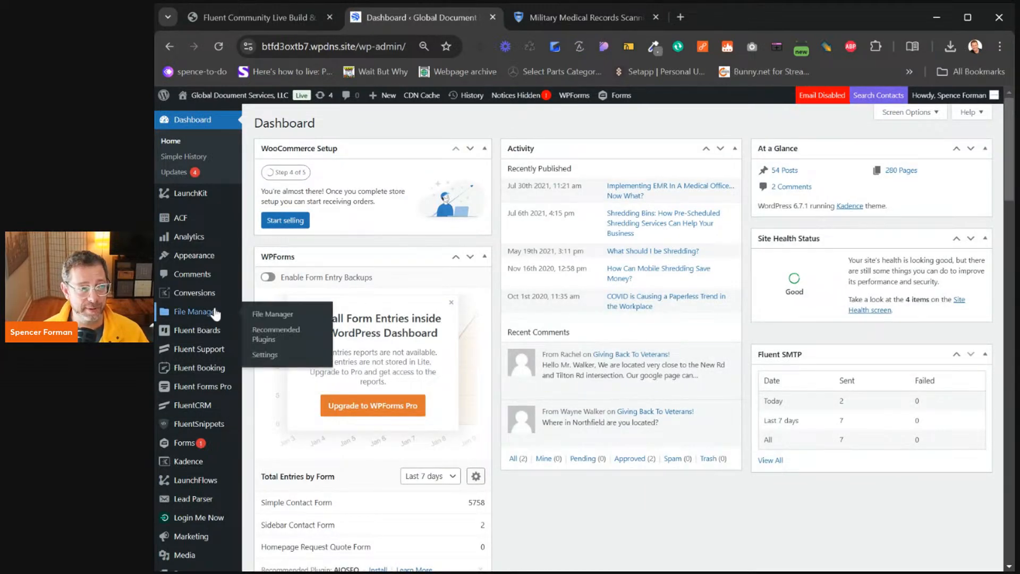
pyautogui.scroll(-4, 202, 298)
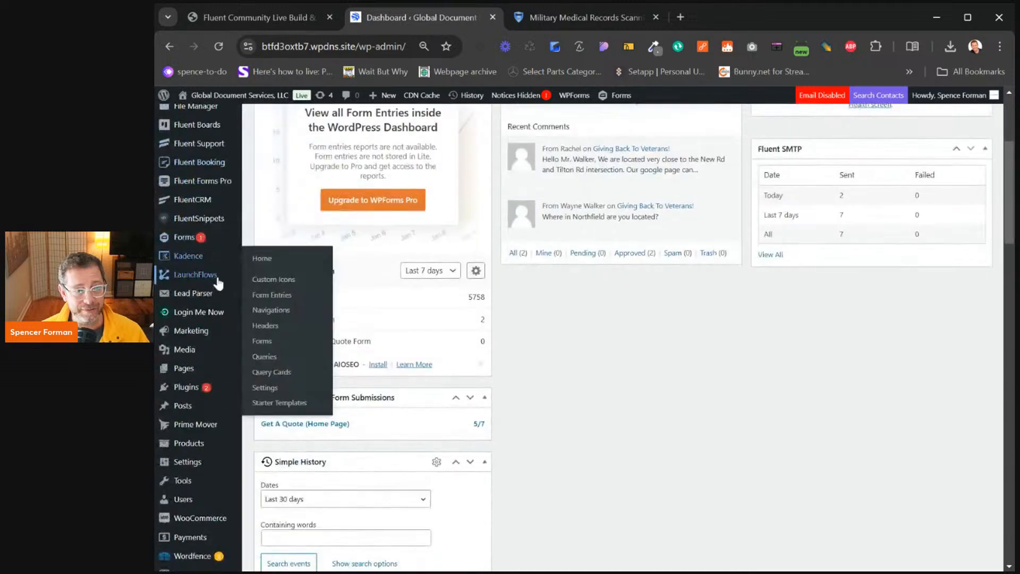
pyautogui.moveTo(190, 212)
pyautogui.scroll(1, 193, 221)
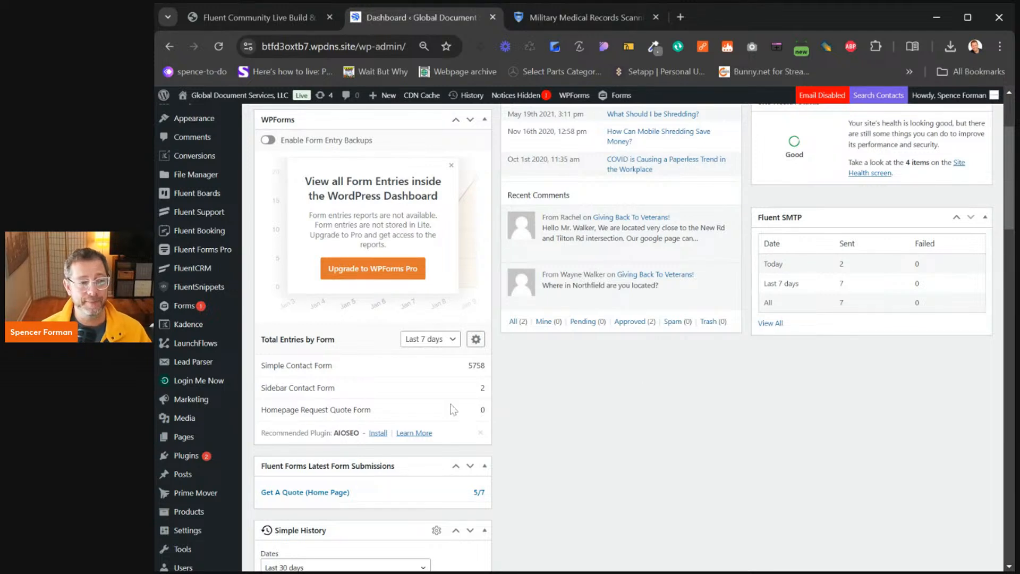
pyautogui.moveTo(184, 311)
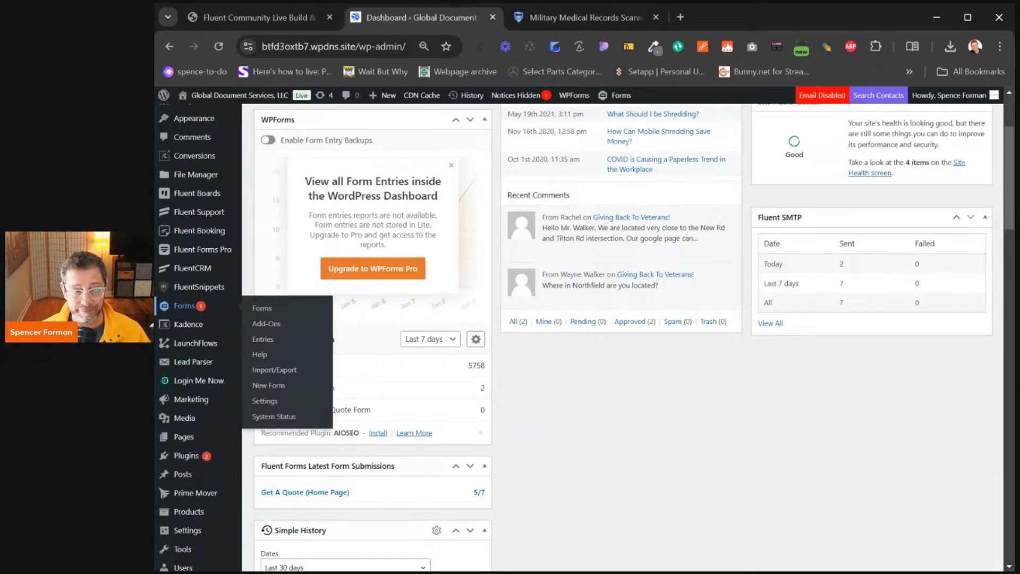
# Open Forms > Forms and scroll through all 18 Gravity Forms, including Hero multi-stage form
pyautogui.click(261, 309)
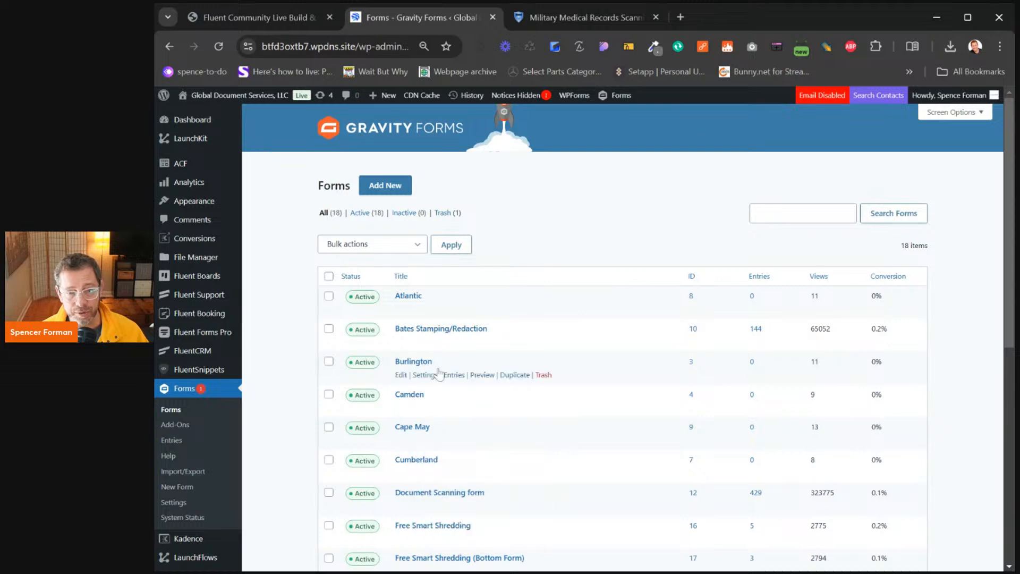
pyautogui.scroll(-8, 540, 335)
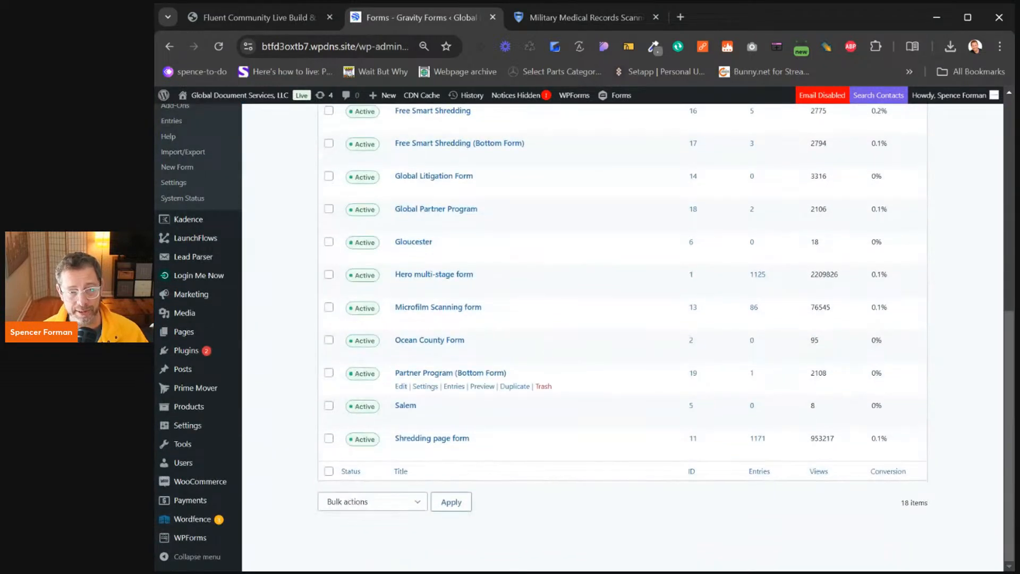
pyautogui.scroll(7, 581, 390)
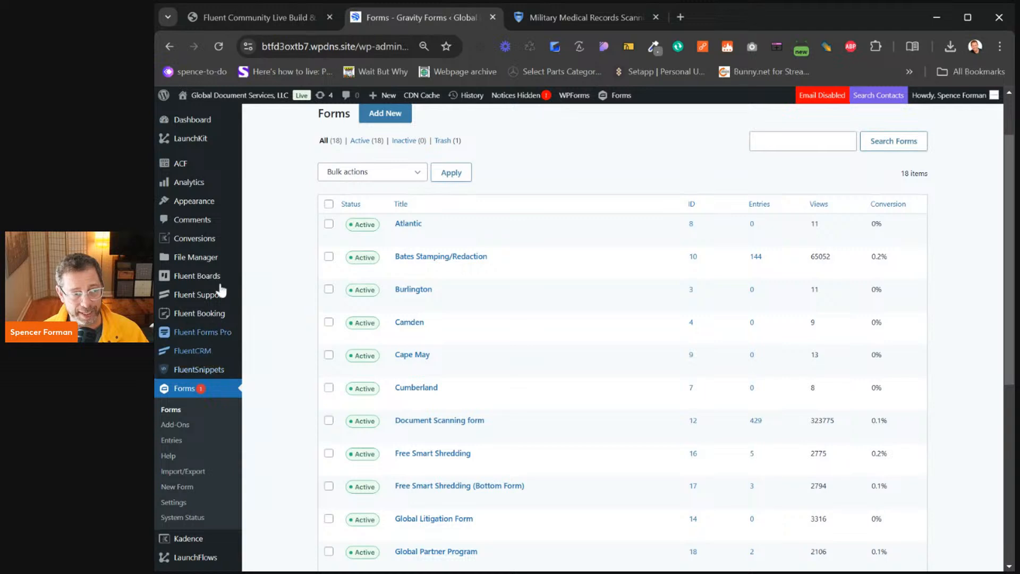
pyautogui.moveTo(223, 255)
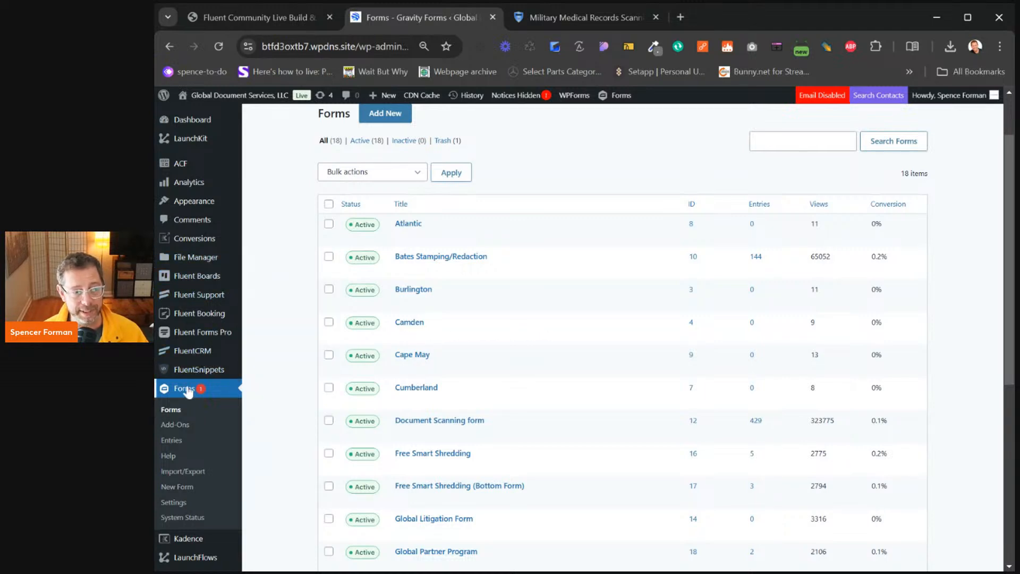
pyautogui.scroll(-4, 205, 354)
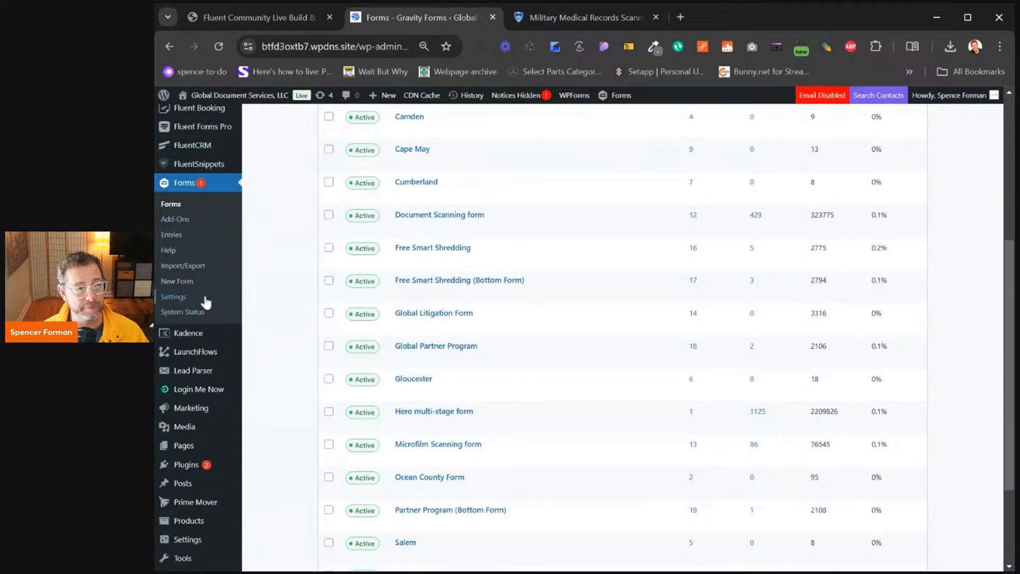
# Go to Fluent Forms Entries to list the seven Get A Quote (Home Page) submissions
pyautogui.moveTo(203, 130)
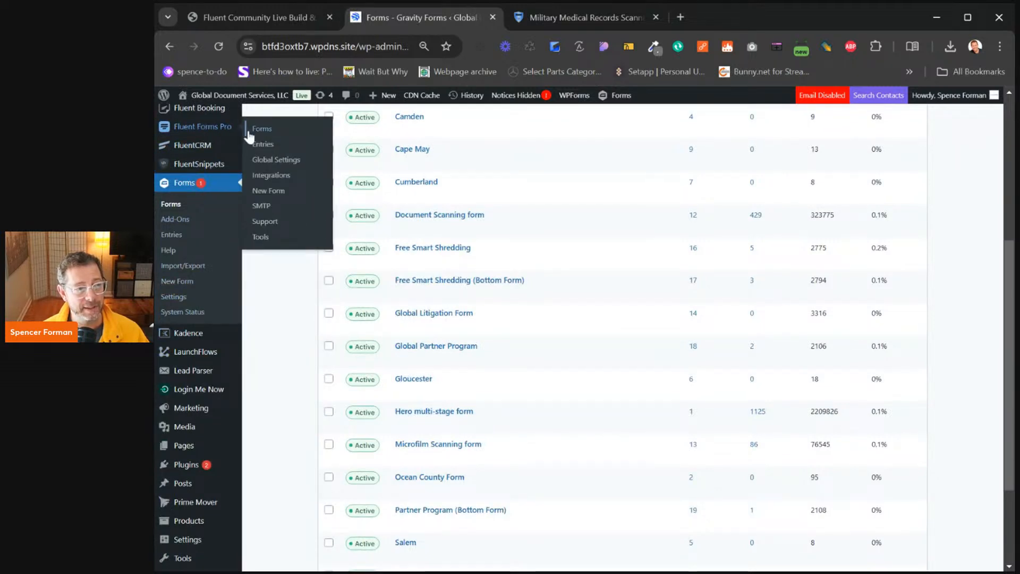
pyautogui.click(249, 130)
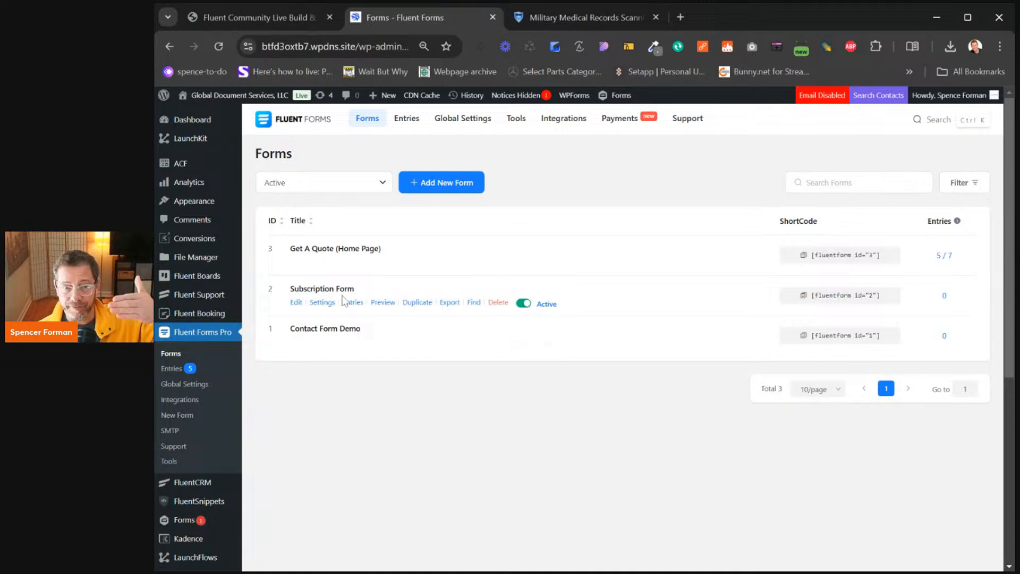
pyautogui.click(172, 369)
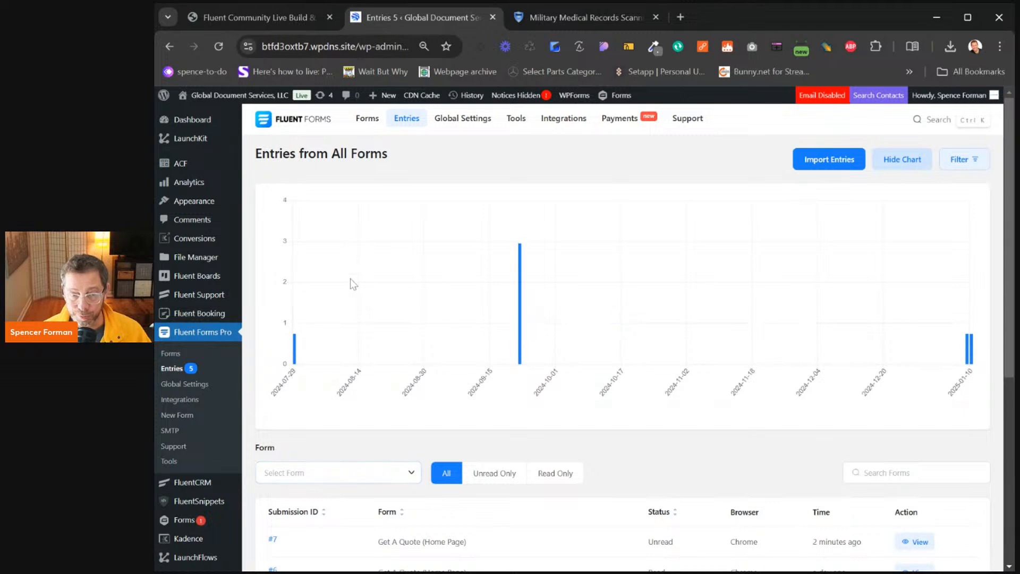
pyautogui.scroll(-4, 357, 319)
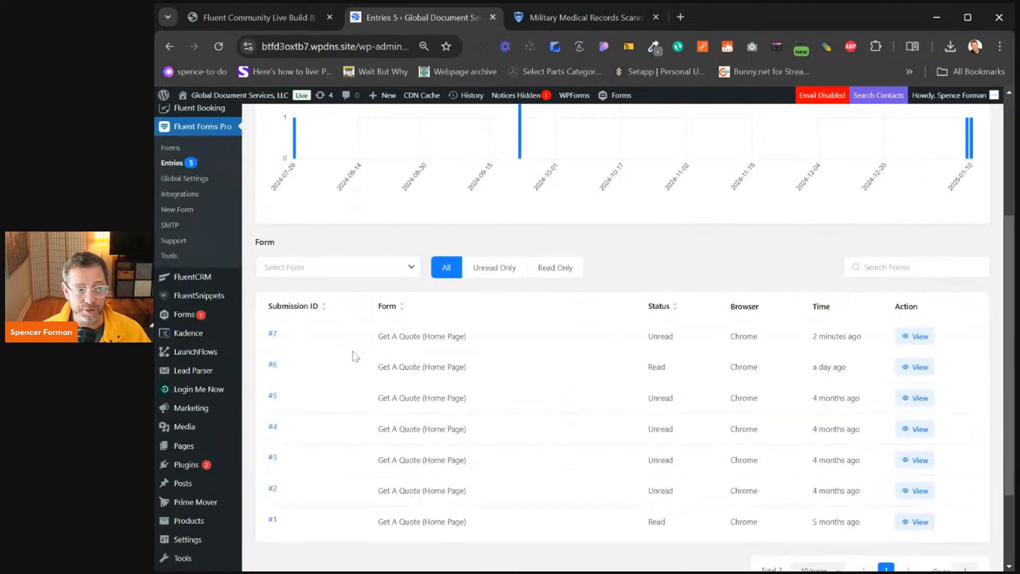
# Open submission #7's details and briefly view the submitting user's profile in a new tab
pyautogui.click(273, 334)
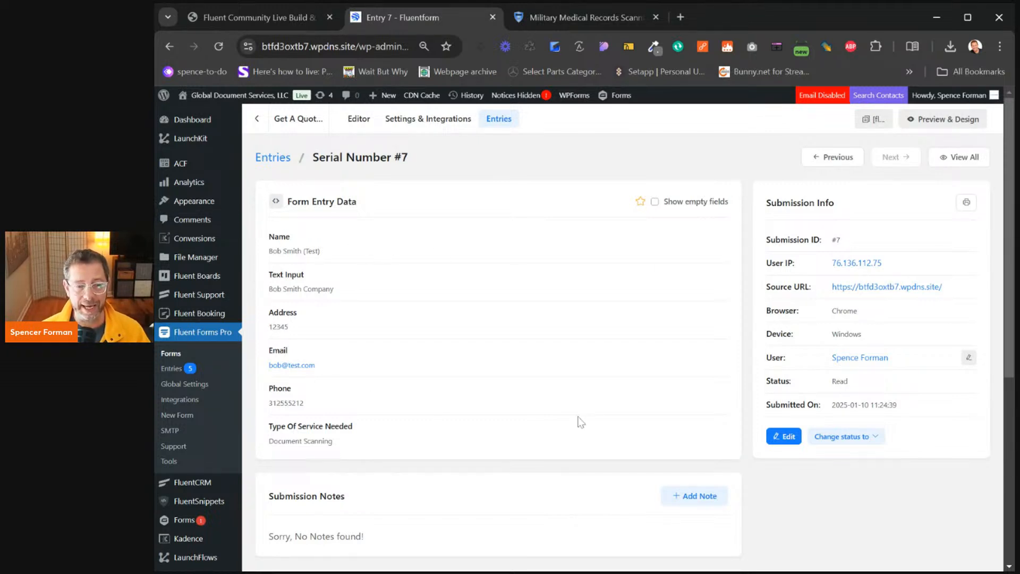
pyautogui.click(860, 360)
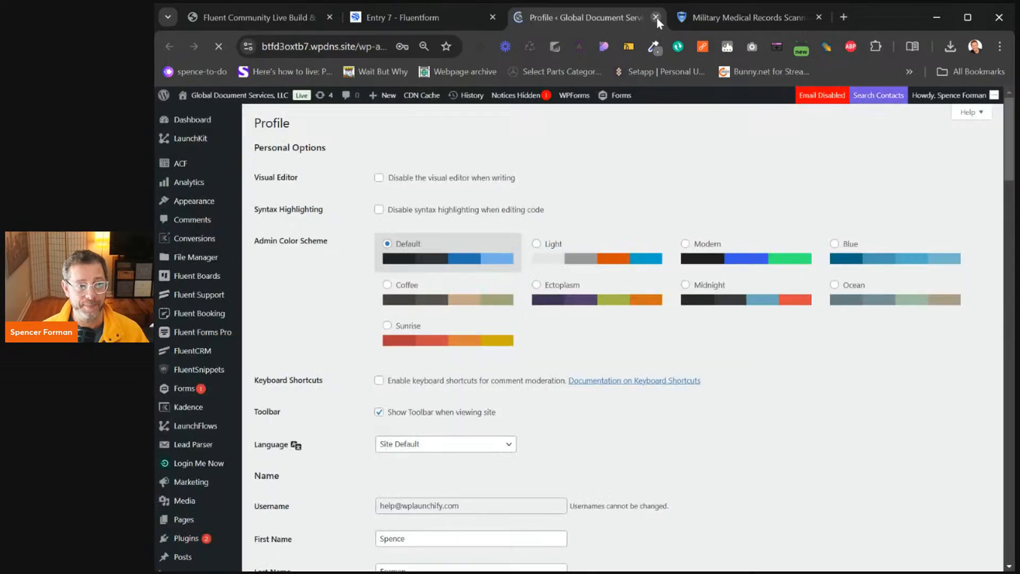
pyautogui.scroll(-8, 719, 384)
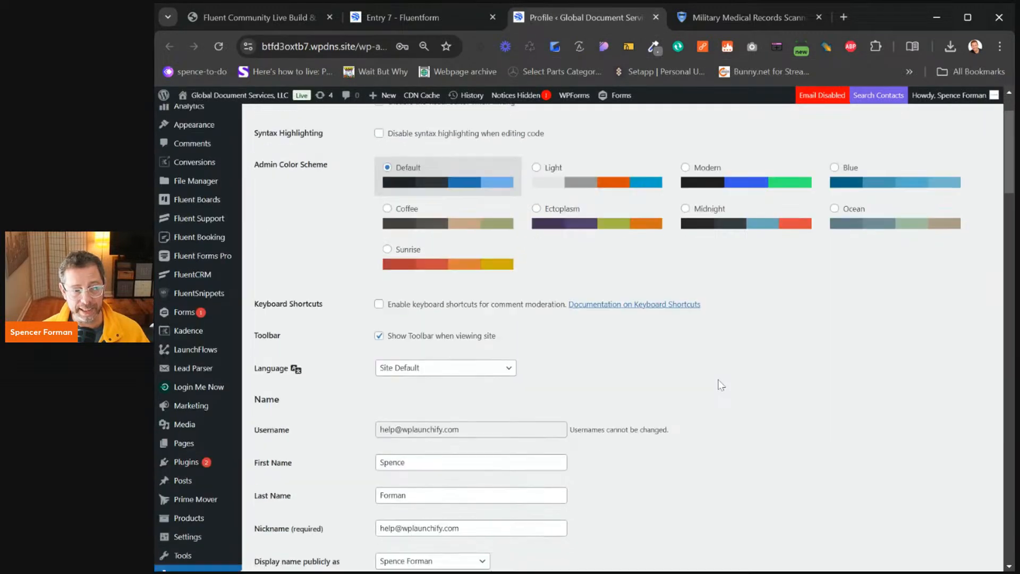
pyautogui.scroll(8, 343, 129)
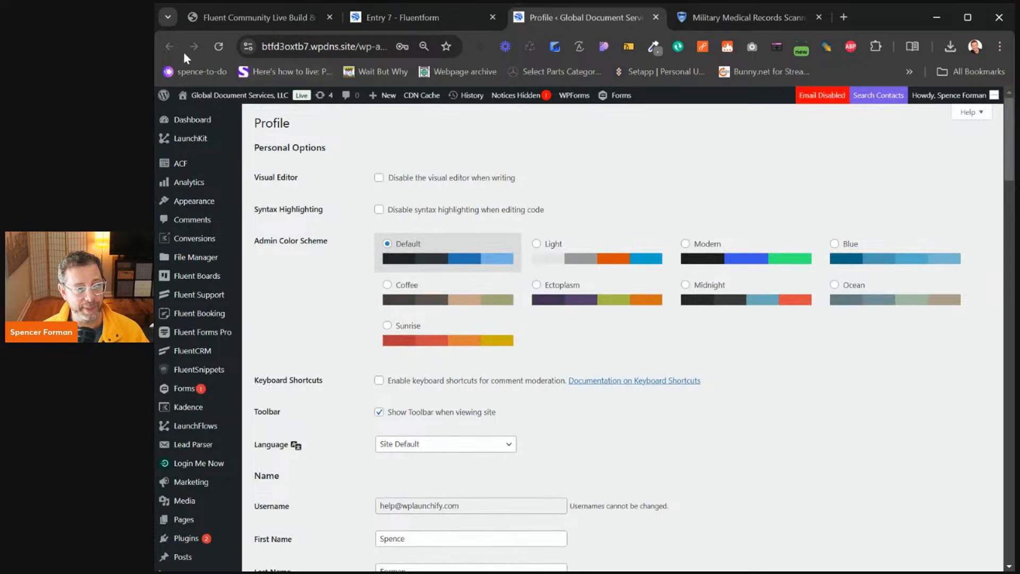
pyautogui.click(656, 18)
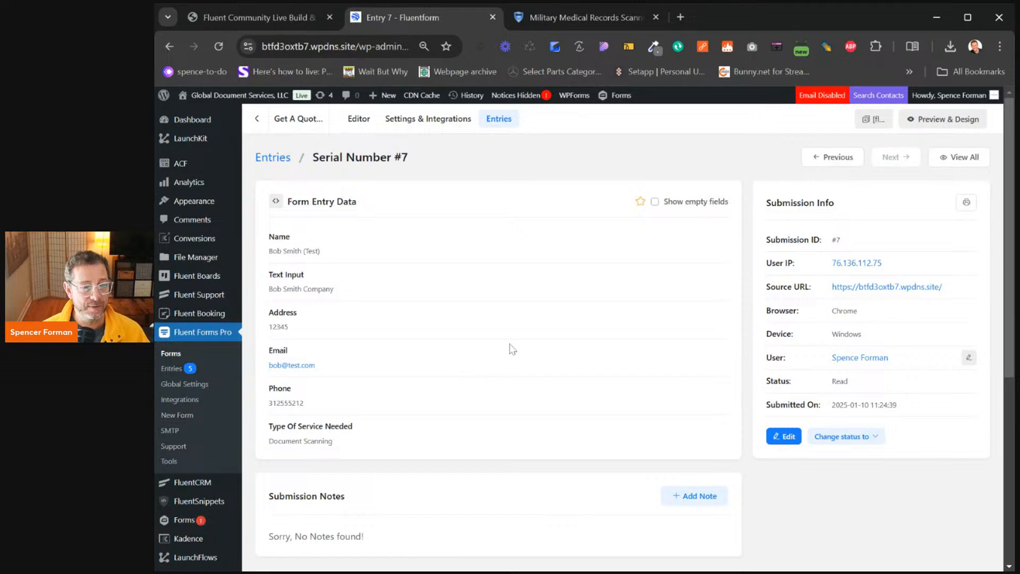
pyautogui.scroll(-4, 510, 349)
pyautogui.scroll(4, 557, 357)
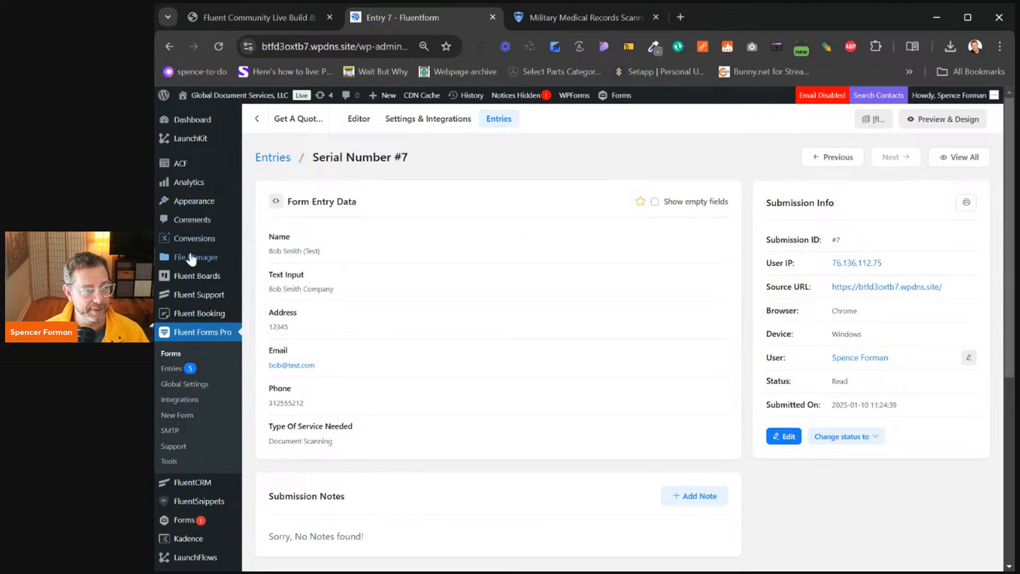
# Open the test lead's record from the FluentCRM Contacts list
pyautogui.moveTo(193, 279)
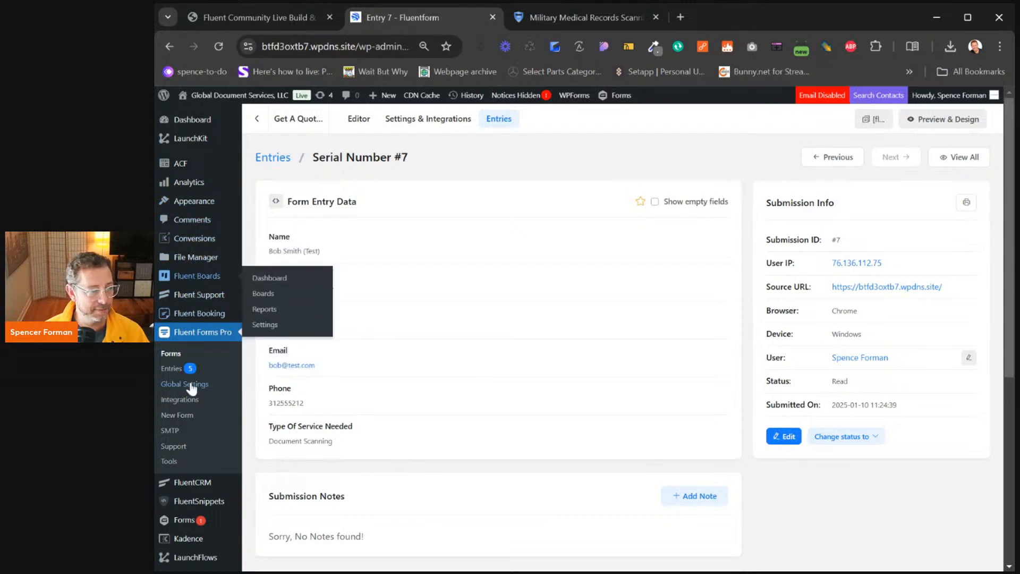
pyautogui.moveTo(202, 485)
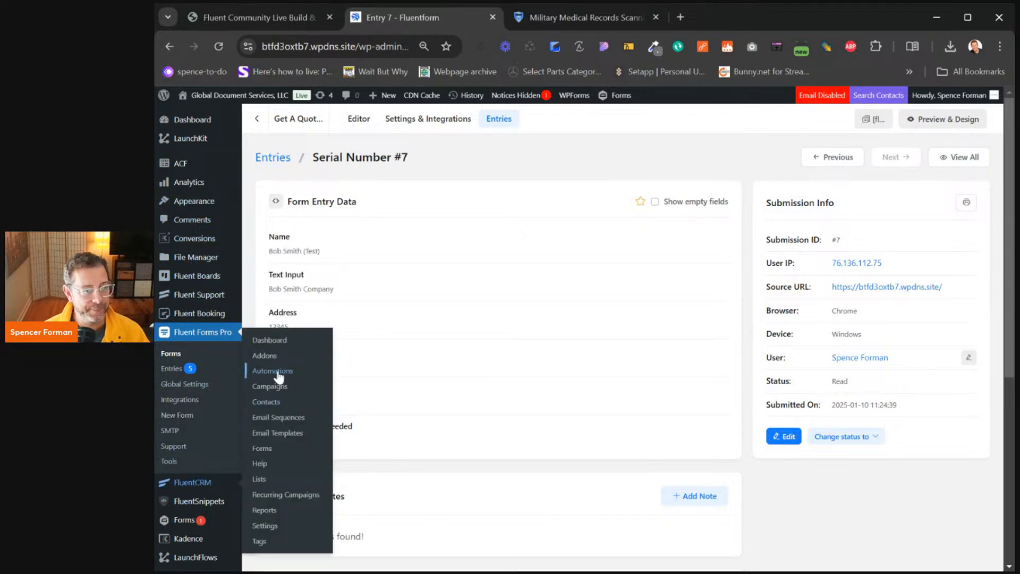
pyautogui.click(268, 403)
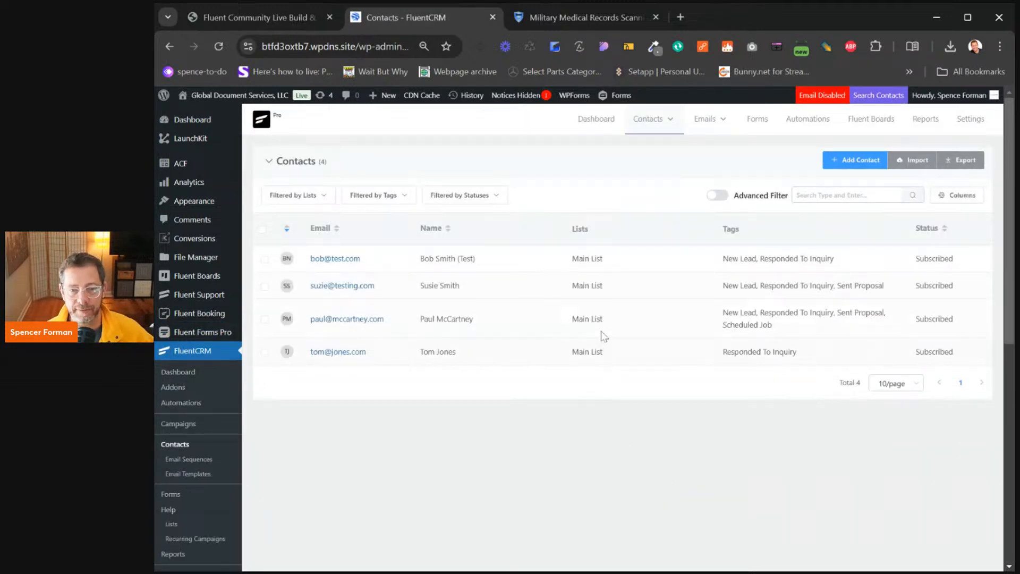
pyautogui.click(332, 261)
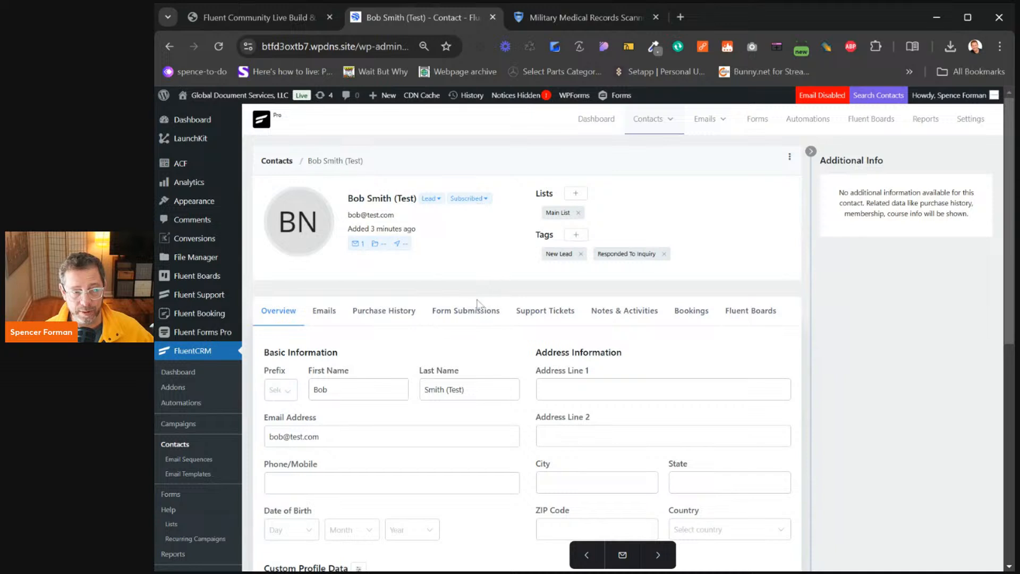
# Review the contact's form submissions, Main List membership, and New Lead and Responded To Inquiry tags
pyautogui.click(465, 312)
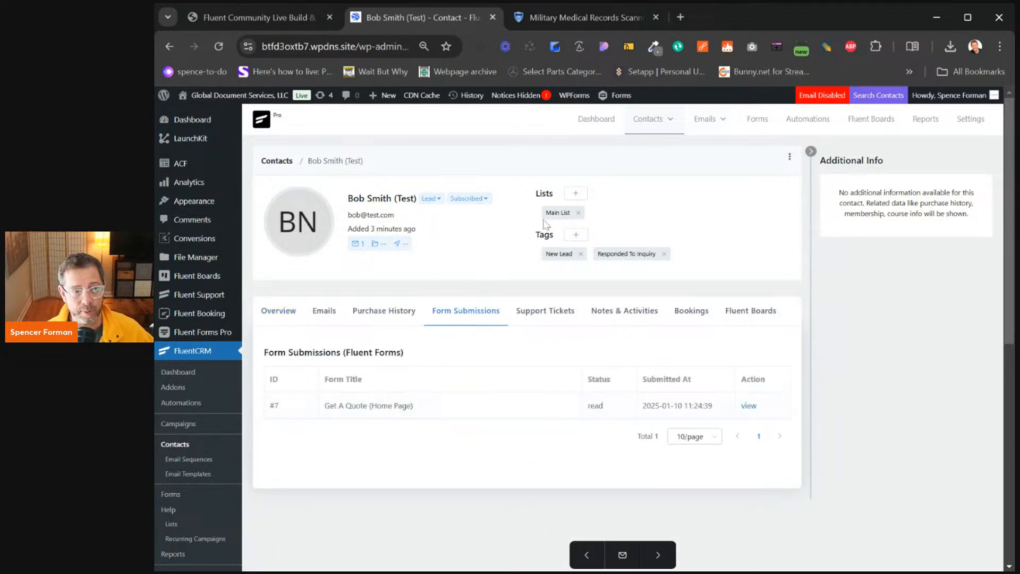
pyautogui.moveTo(551, 213); pyautogui.dragTo(561, 213)
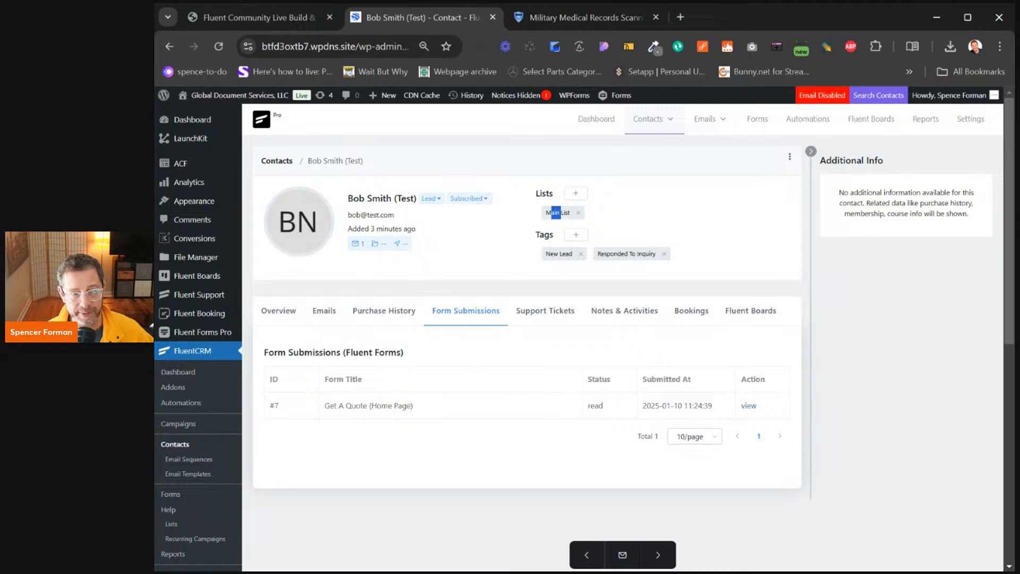
pyautogui.moveTo(546, 254); pyautogui.dragTo(569, 254)
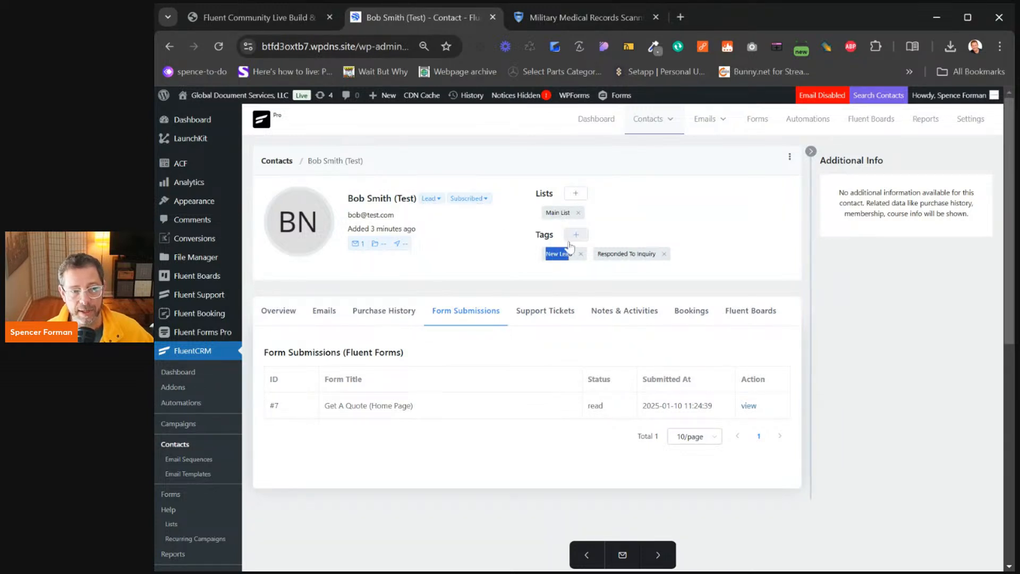
pyautogui.moveTo(601, 254); pyautogui.dragTo(657, 264)
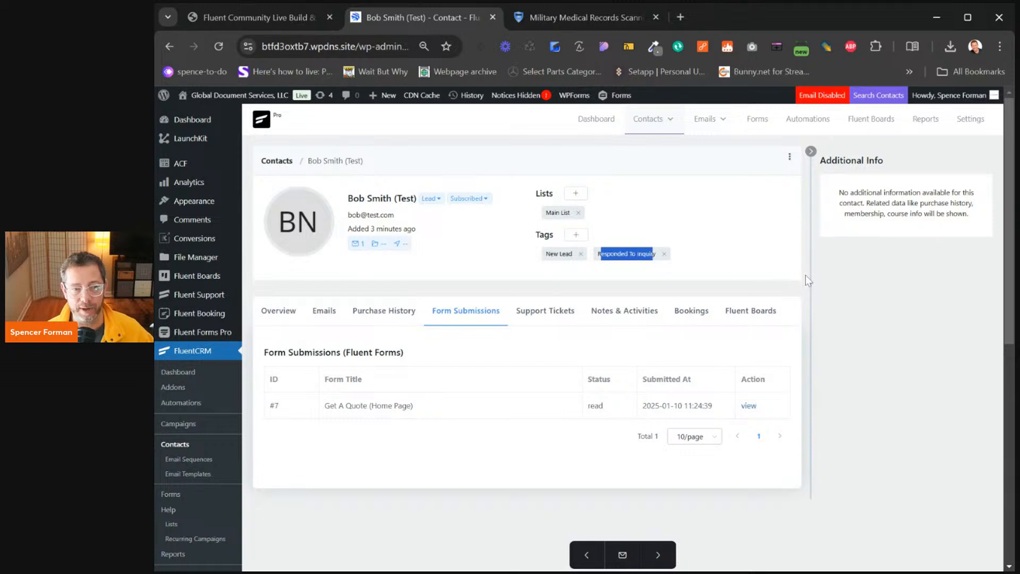
pyautogui.click(839, 286)
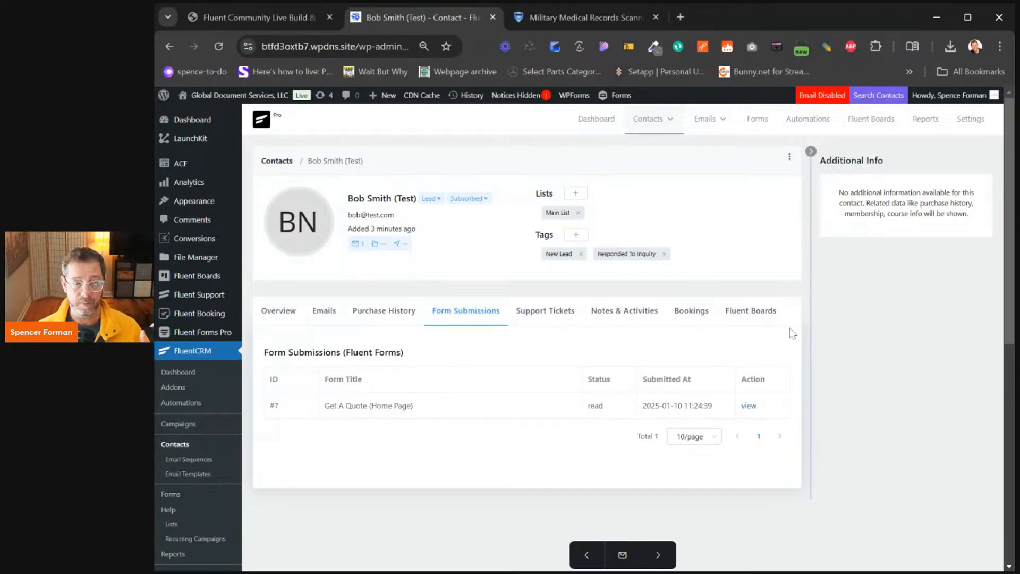
# Check the contact's overview fields, then show its empty Notes & Activities
pyautogui.click(291, 314)
pyautogui.scroll(-3, 604, 430)
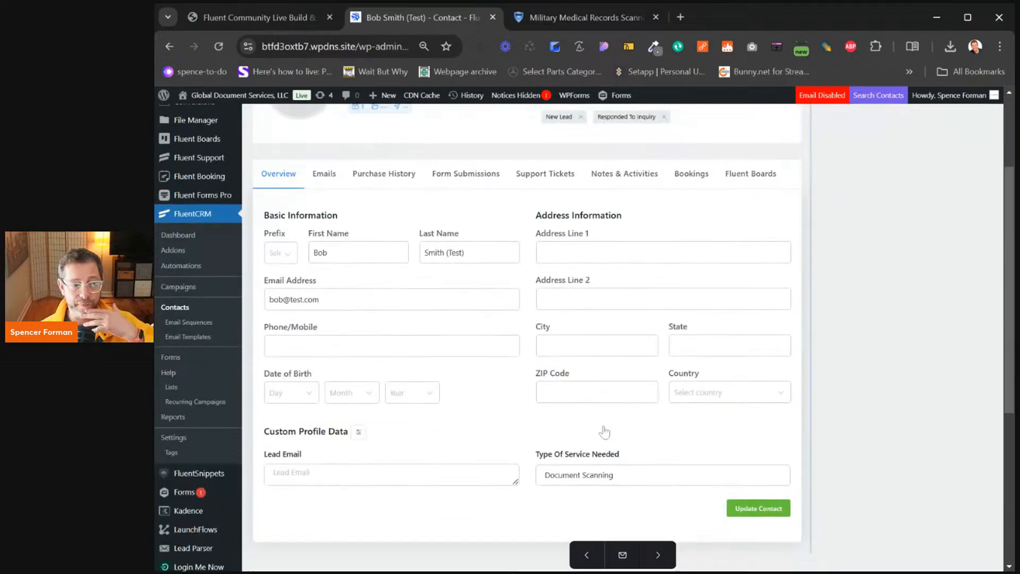
pyautogui.scroll(3, 580, 375)
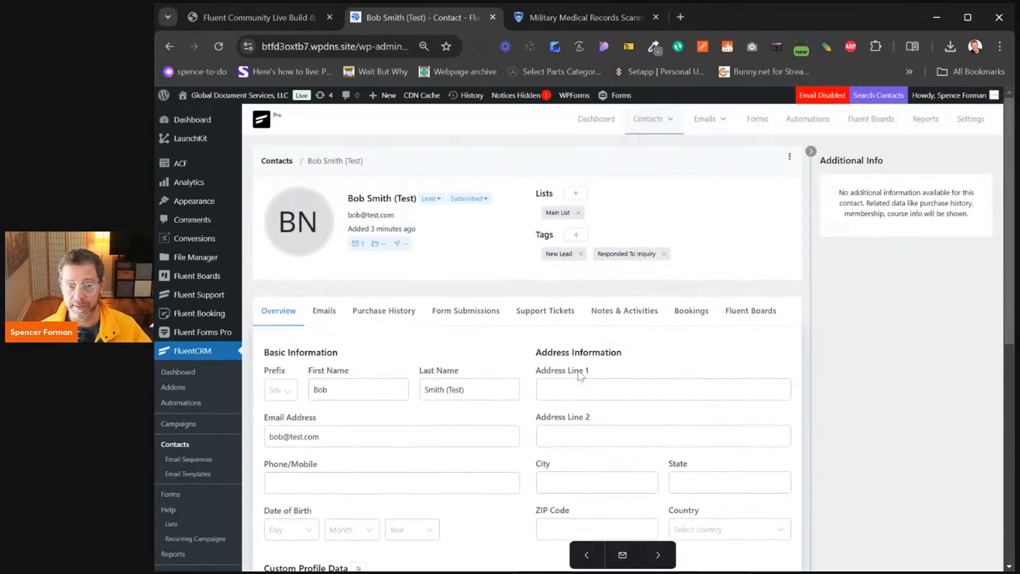
pyautogui.click(613, 315)
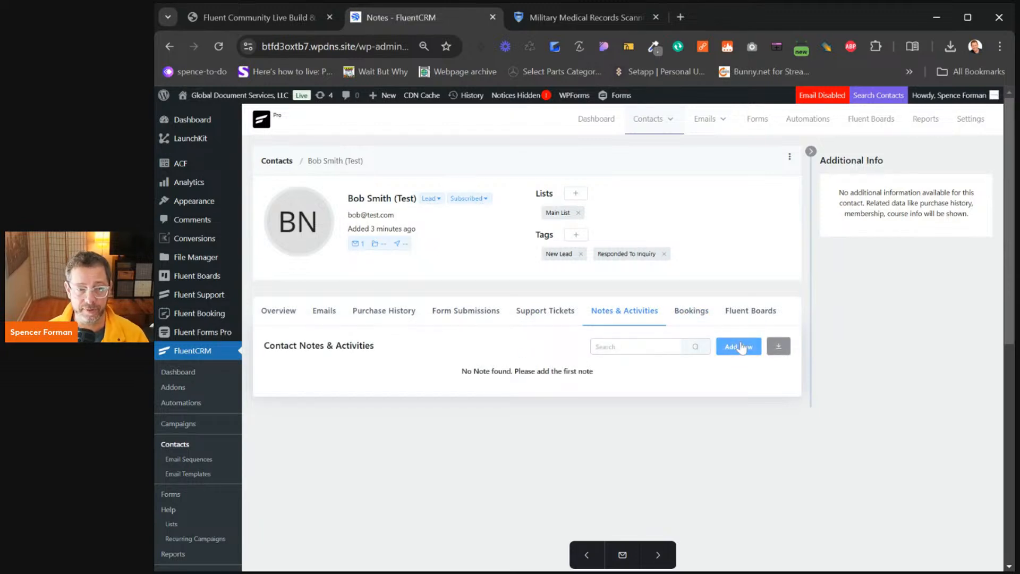
# Start a new contact note of type Call dated with the current date and time
pyautogui.click(742, 346)
pyautogui.click(648, 168)
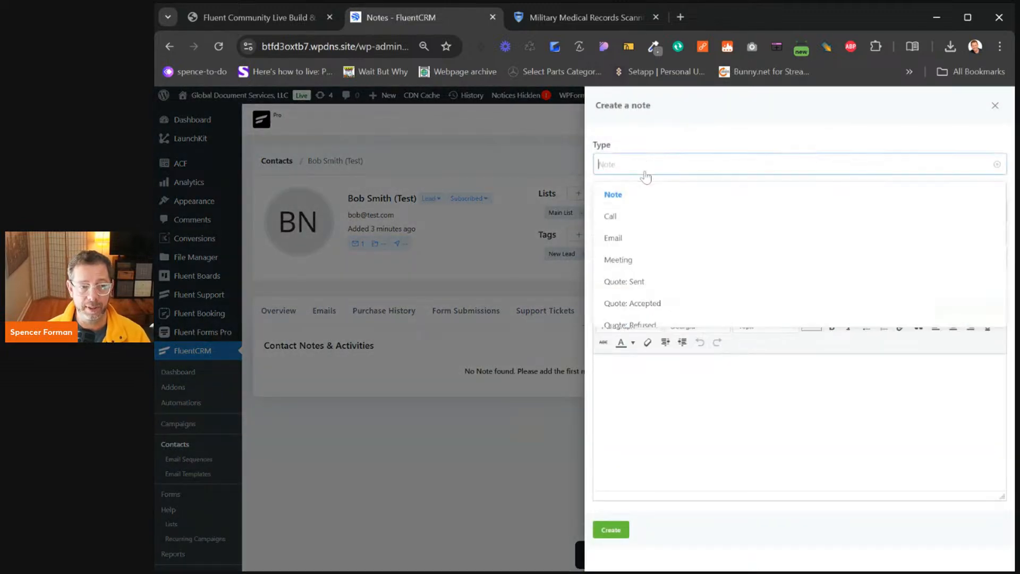
pyautogui.click(634, 218)
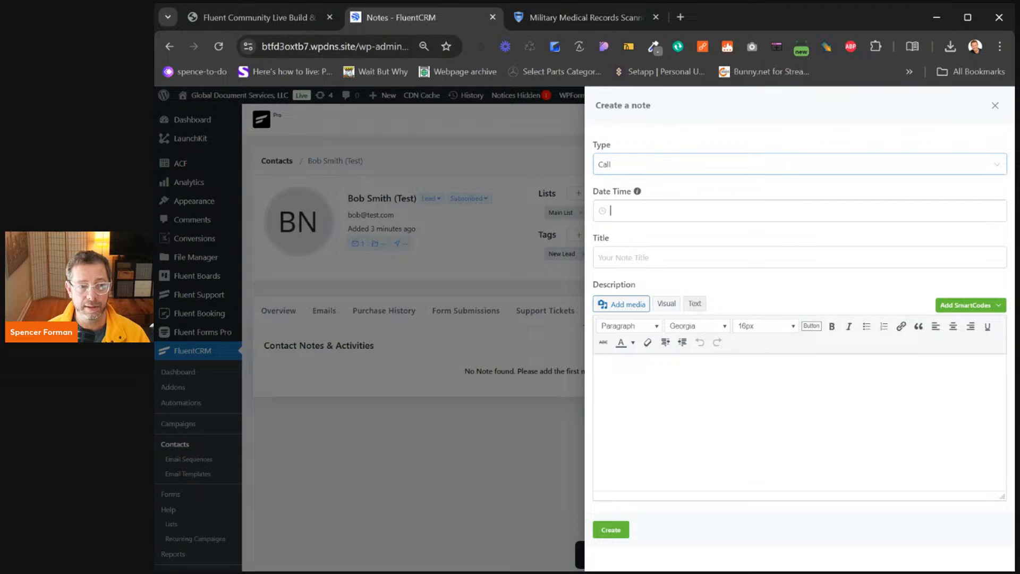
pyautogui.click(730, 452)
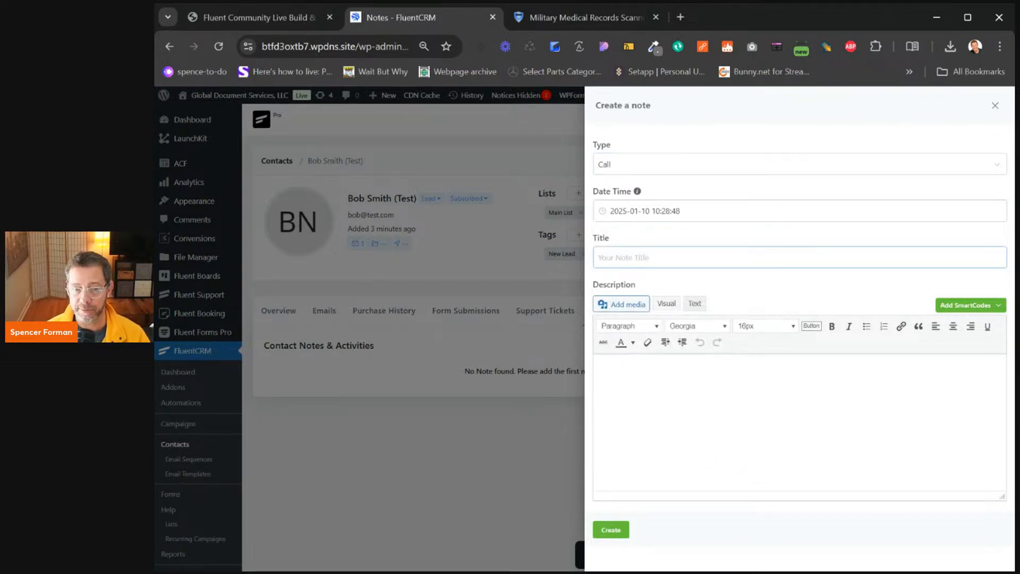
# Title the note 'S', add a three-line description, create it, then go to Fluent Boards Dashboard
pyautogui.write('Spoke to bob about bala sdfasdf')
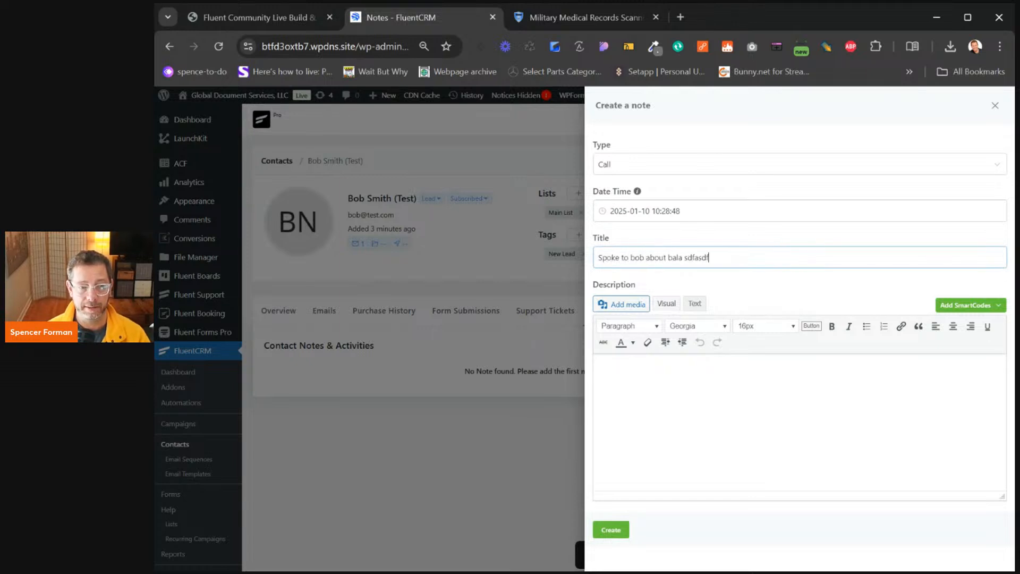
pyautogui.press('Tab')
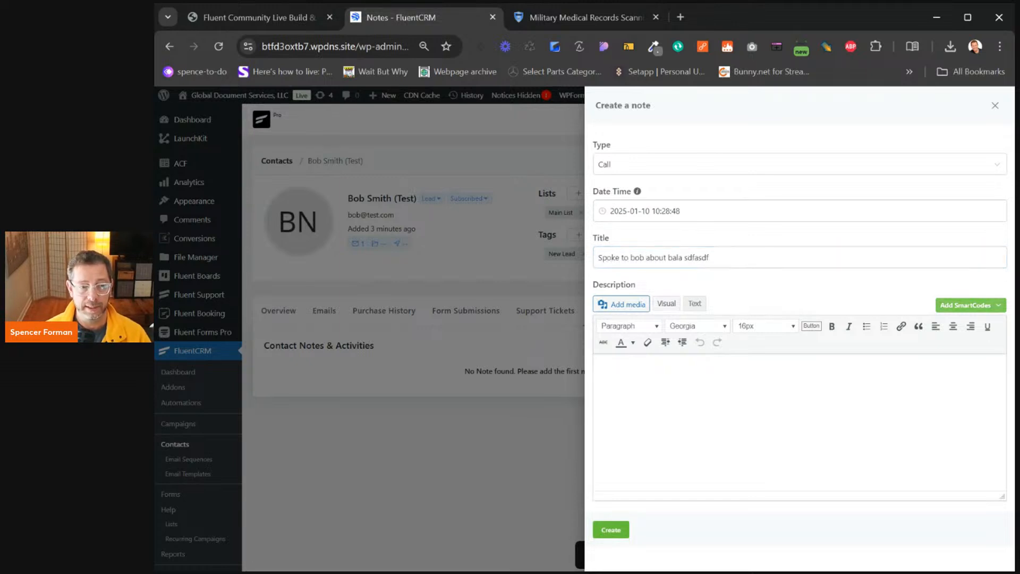
pyautogui.press('Tab')
pyautogui.write('asdfasdf')
pyautogui.press('Return')
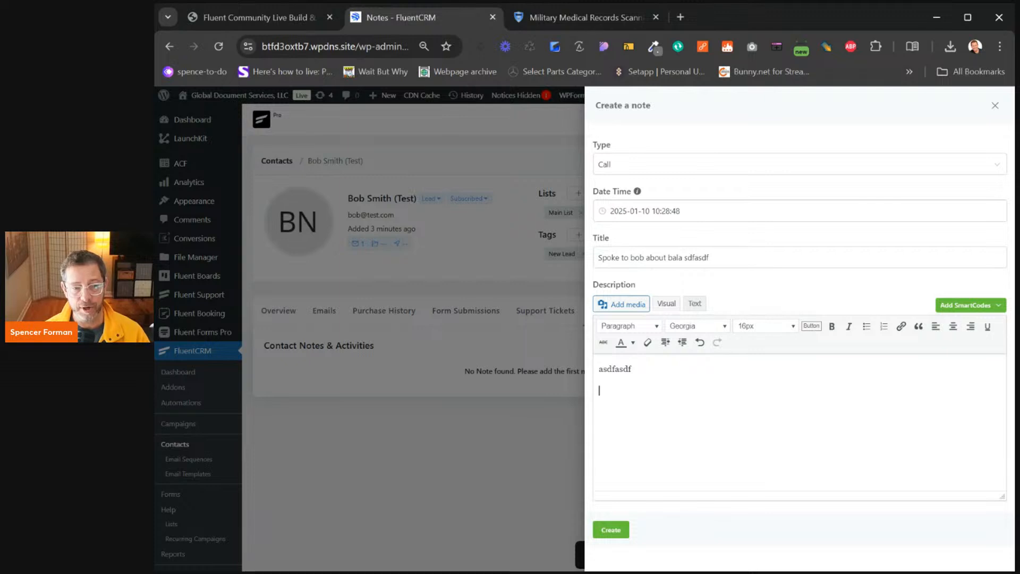
pyautogui.write('asdfasd')
pyautogui.press('Return')
pyautogui.write('asdf')
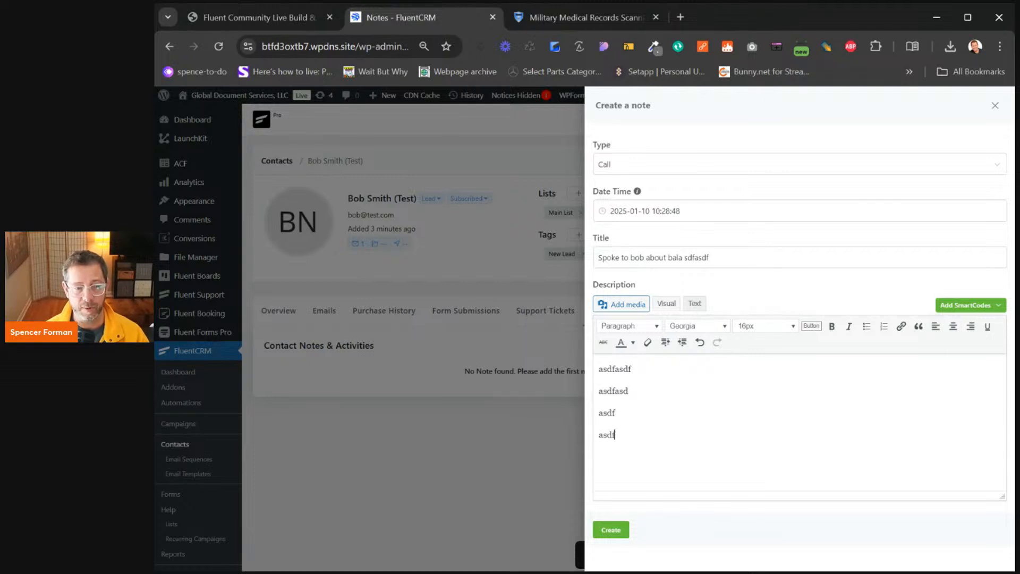
pyautogui.click(616, 529)
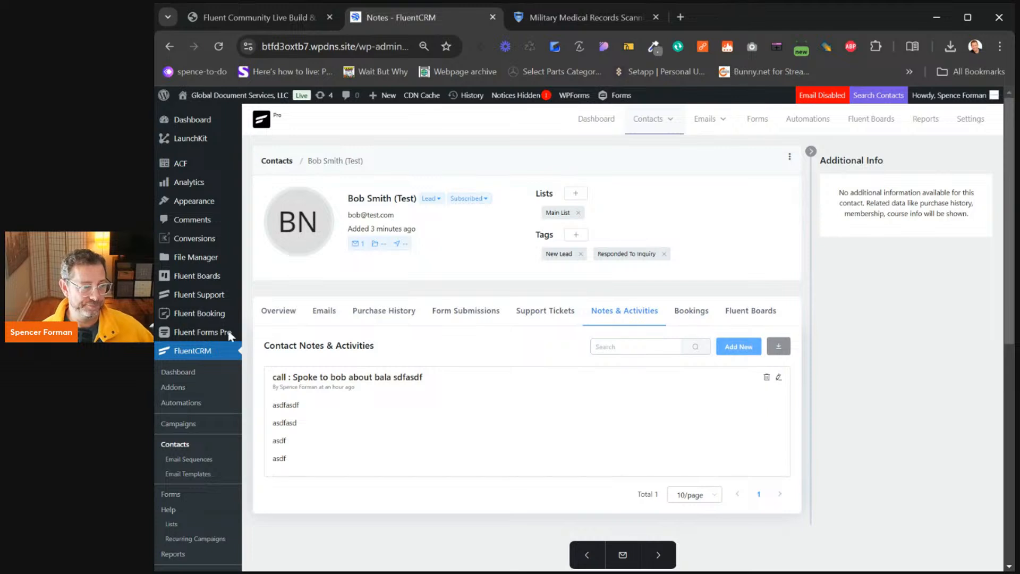
pyautogui.moveTo(183, 278)
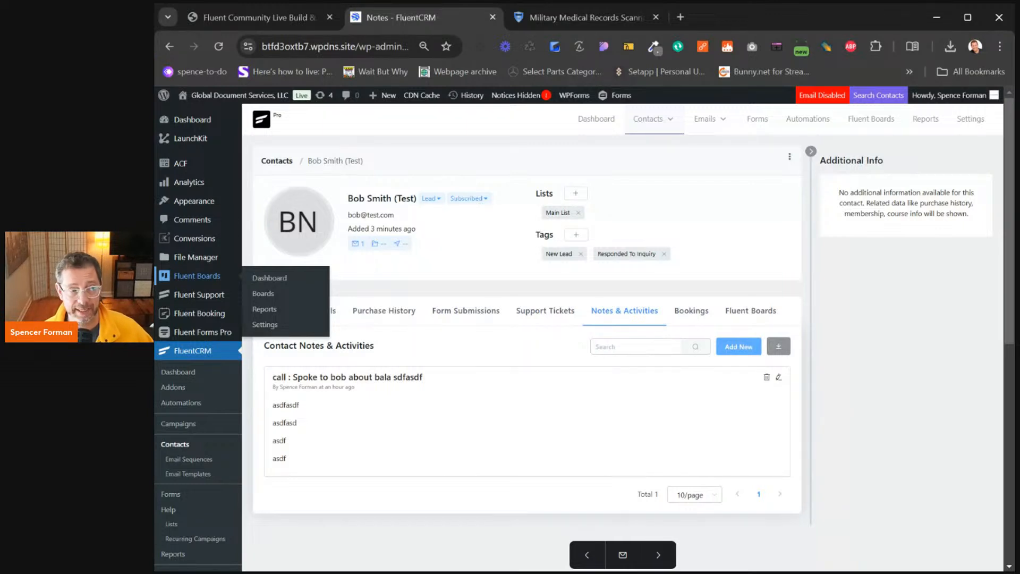
pyautogui.click(184, 277)
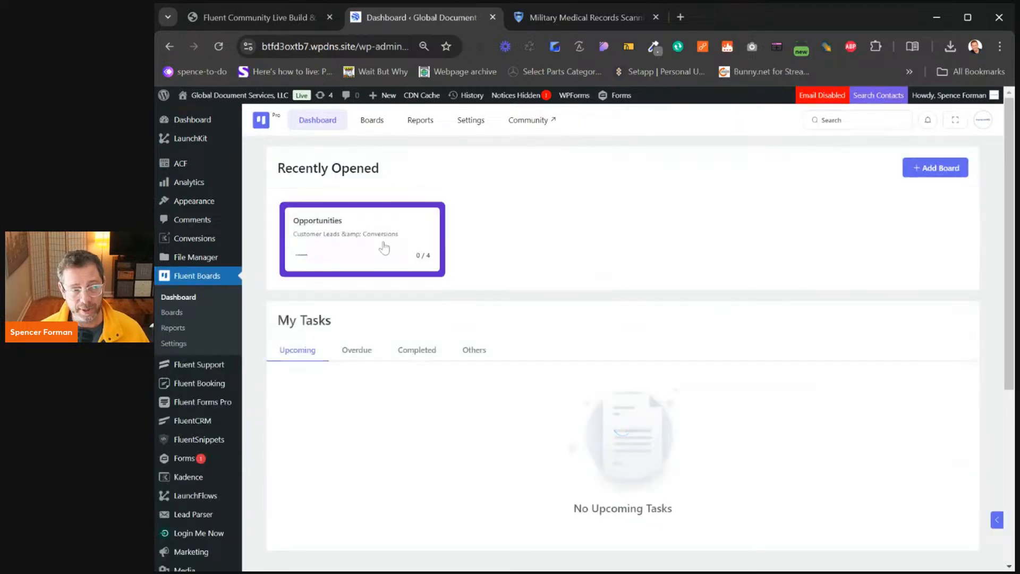
# Open the Opportunities board and inspect the first New Lead task's details
pyautogui.click(352, 245)
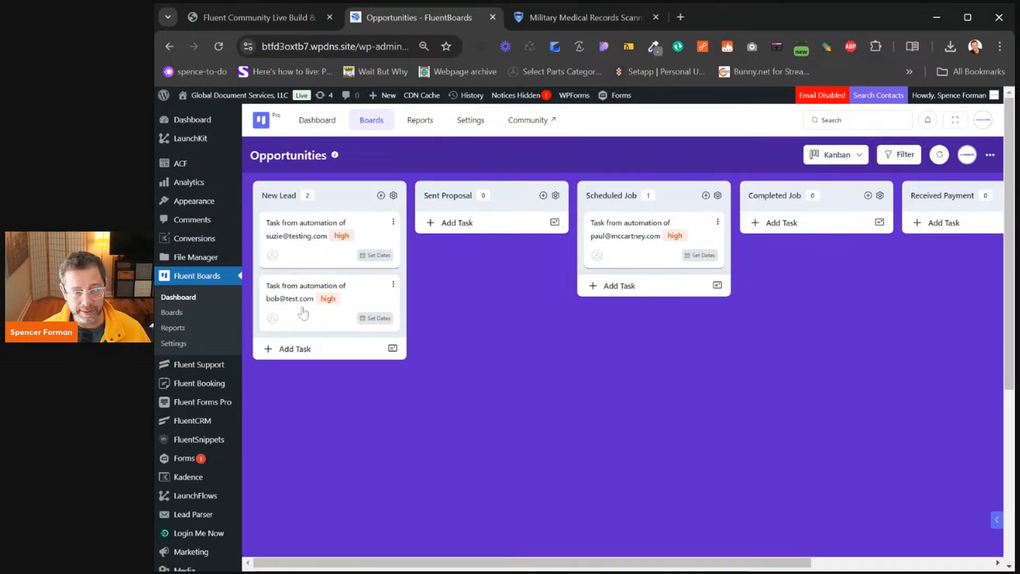
pyautogui.click(276, 313)
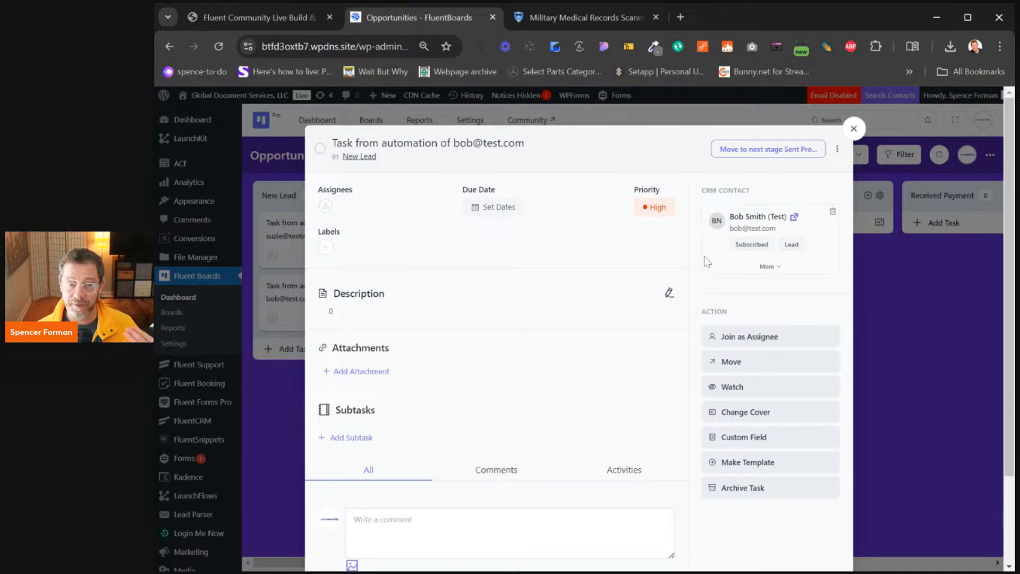
pyautogui.click(854, 129)
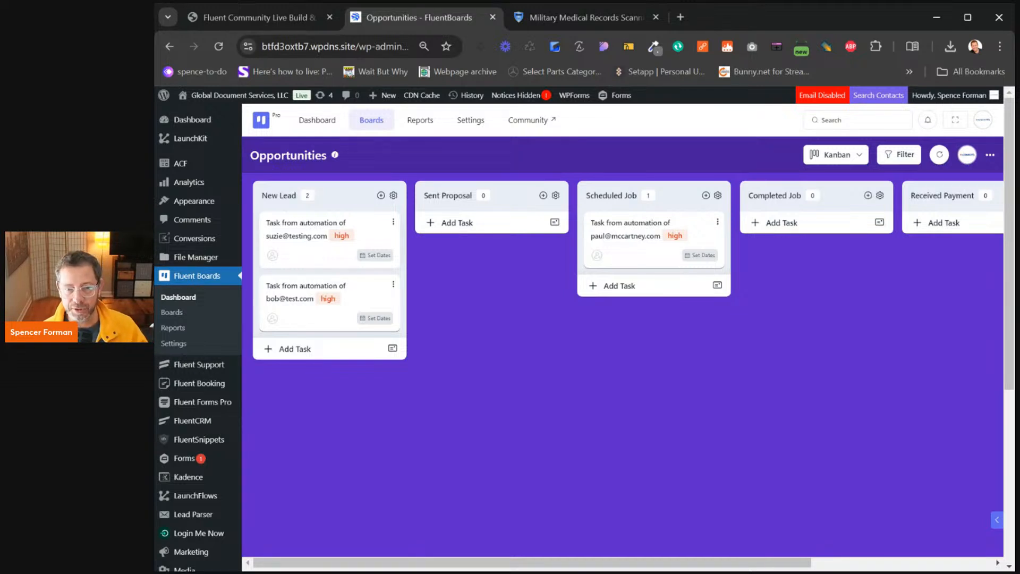
# Drag the second New Lead task into Sent Proposal and open its linked CRM contact
pyautogui.moveTo(324, 228); pyautogui.dragTo(454, 228)
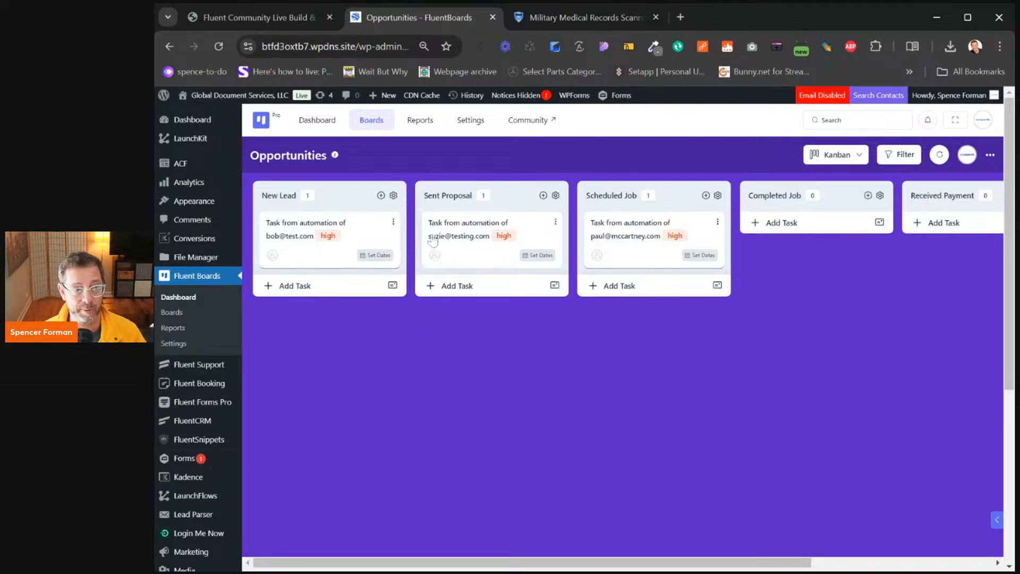
pyautogui.click(475, 242)
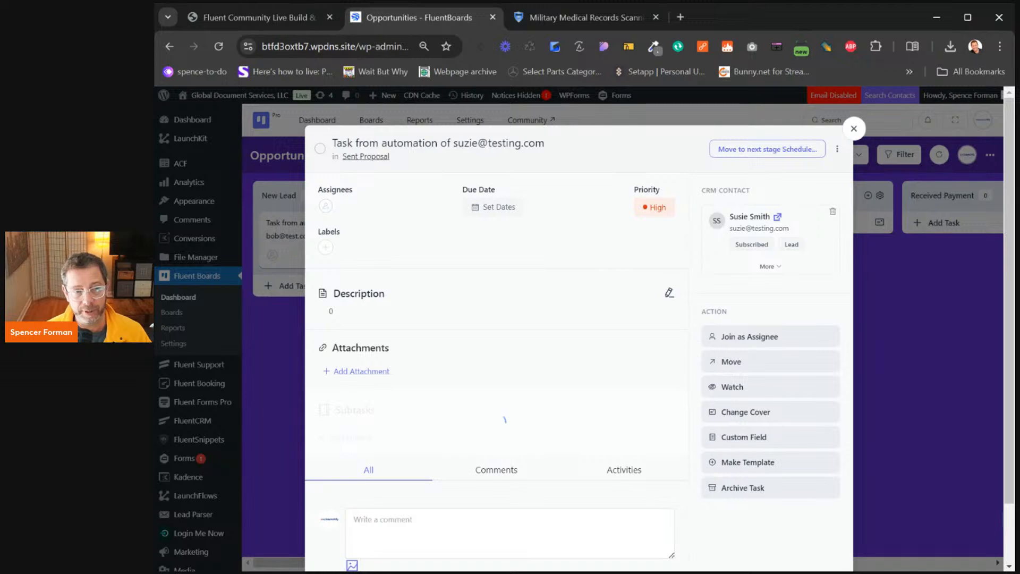
pyautogui.click(778, 218)
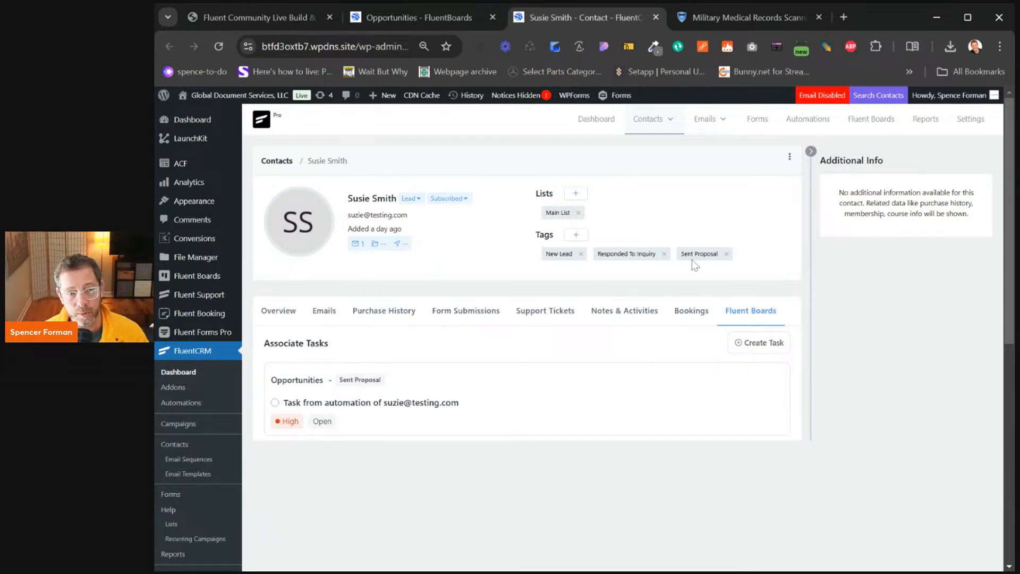
# Point out the contact's Sent Proposal tag, then switch to the FluentCRM Automations list
pyautogui.moveTo(681, 254); pyautogui.dragTo(722, 255)
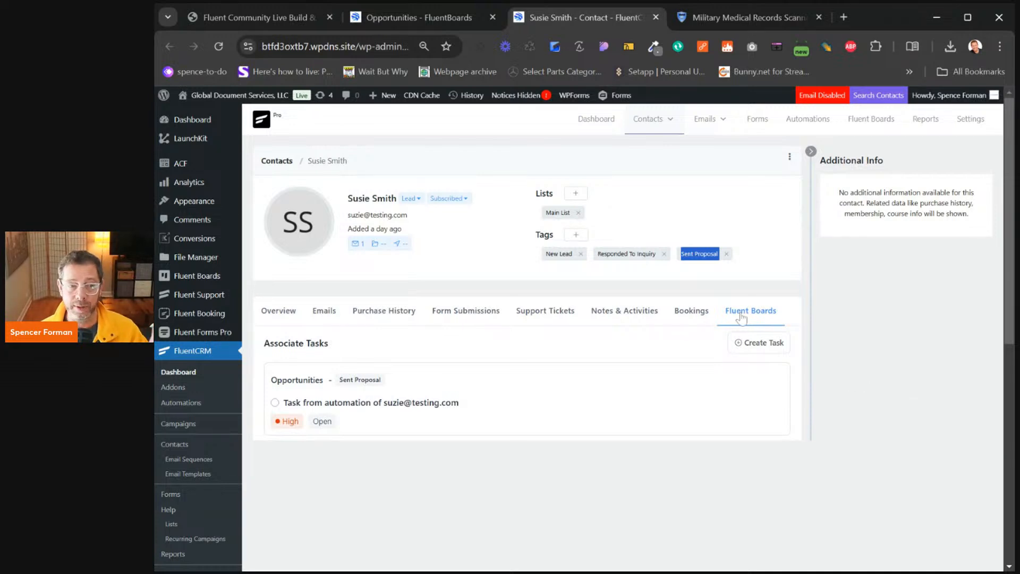
pyautogui.click(733, 265)
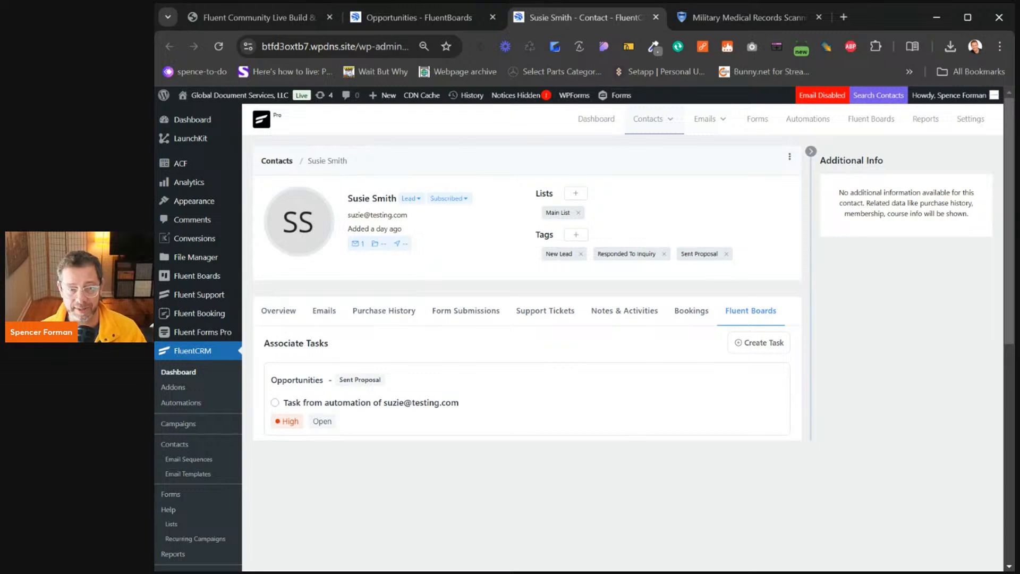
pyautogui.click(796, 122)
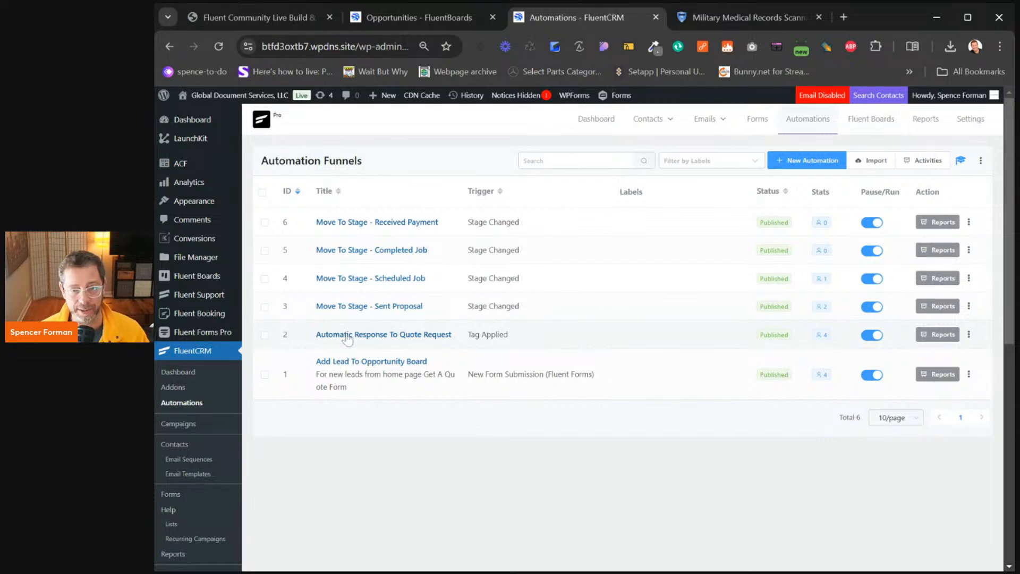
# Open the Add Lead To Opportunity Board funnel and inspect its Fluent Forms submission trigger settings
pyautogui.click(340, 362)
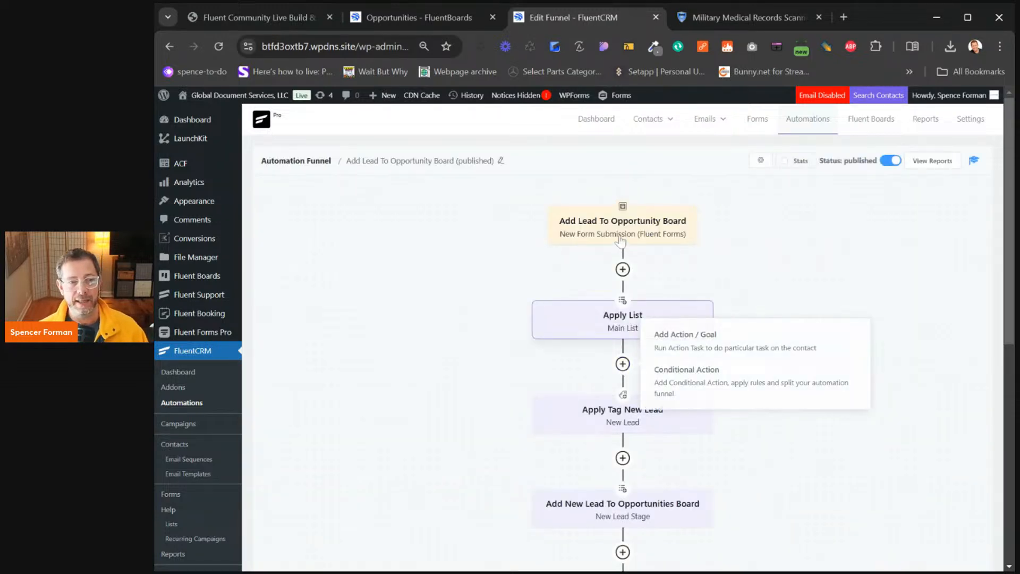
pyautogui.click(613, 234)
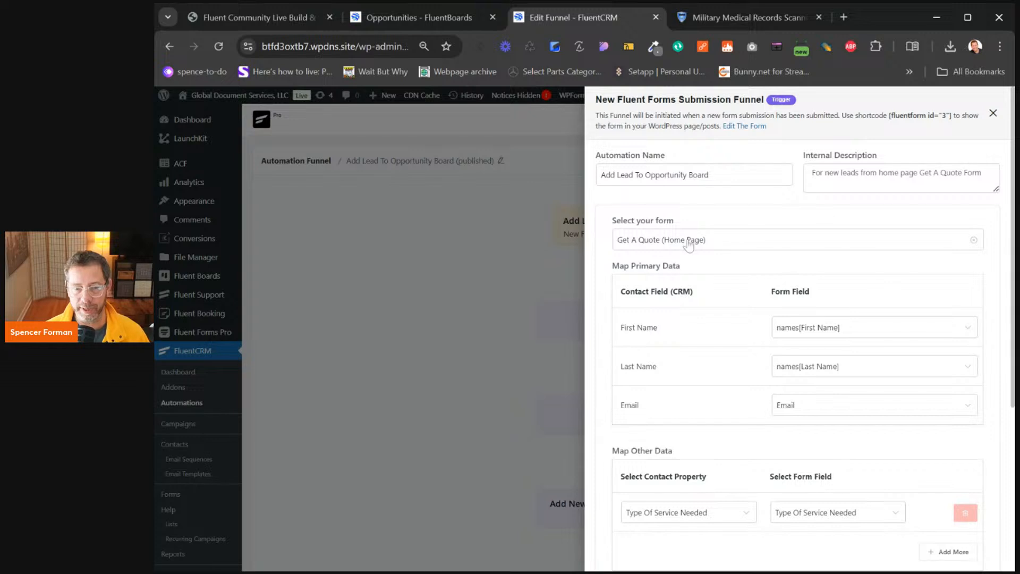
pyautogui.scroll(-2, 723, 306)
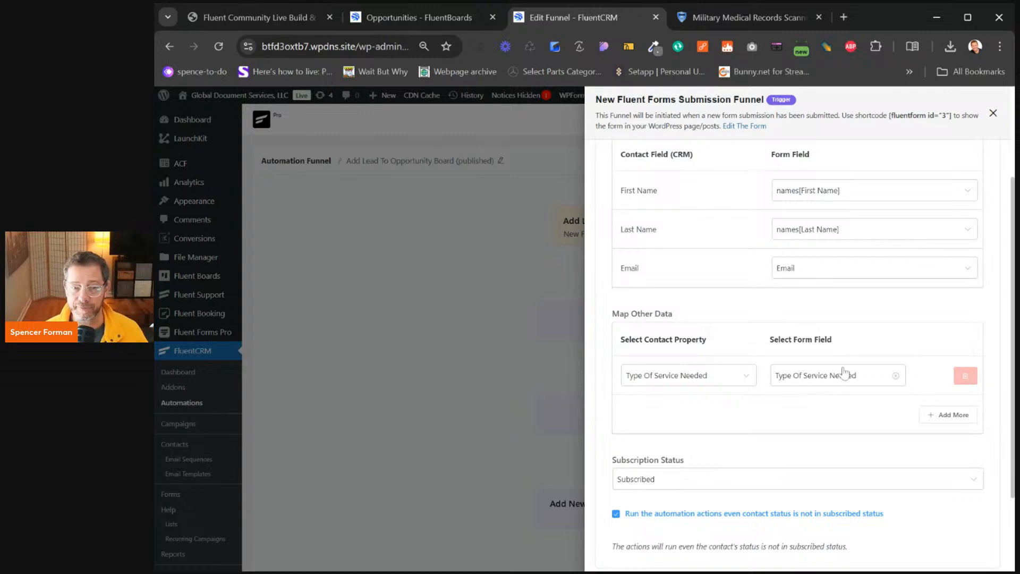
pyautogui.scroll(-2, 844, 374)
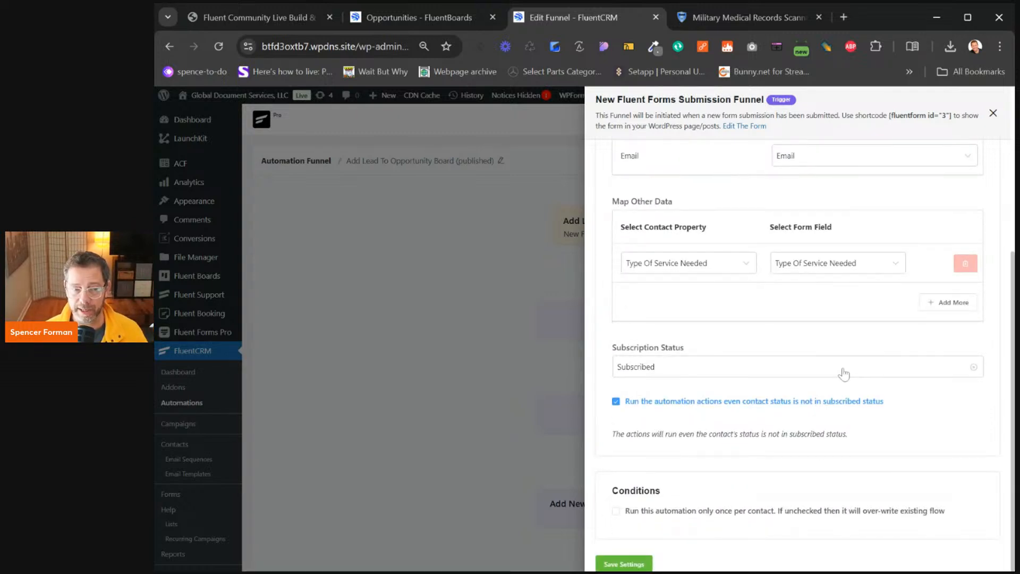
pyautogui.scroll(5, 732, 440)
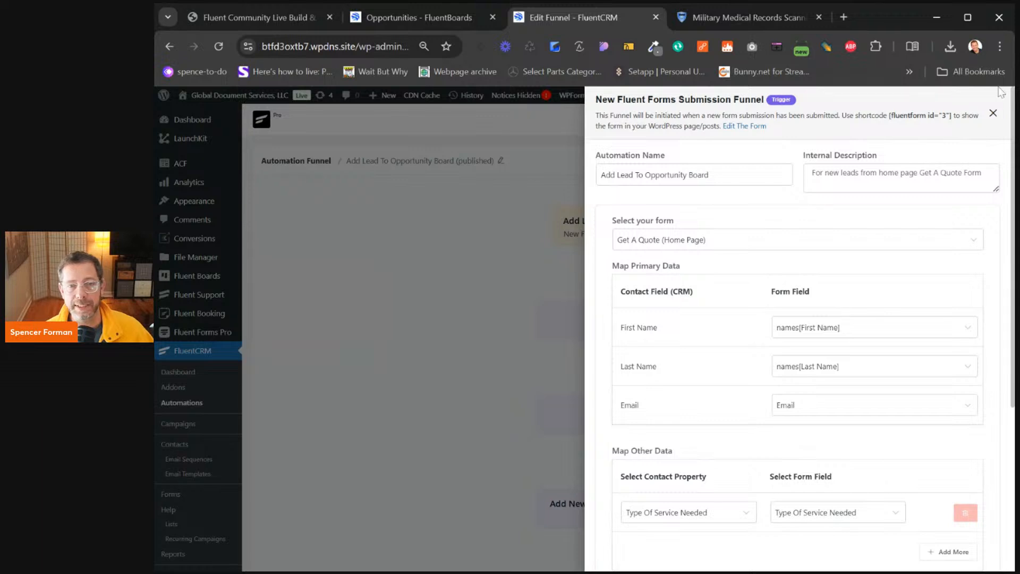
pyautogui.click(993, 113)
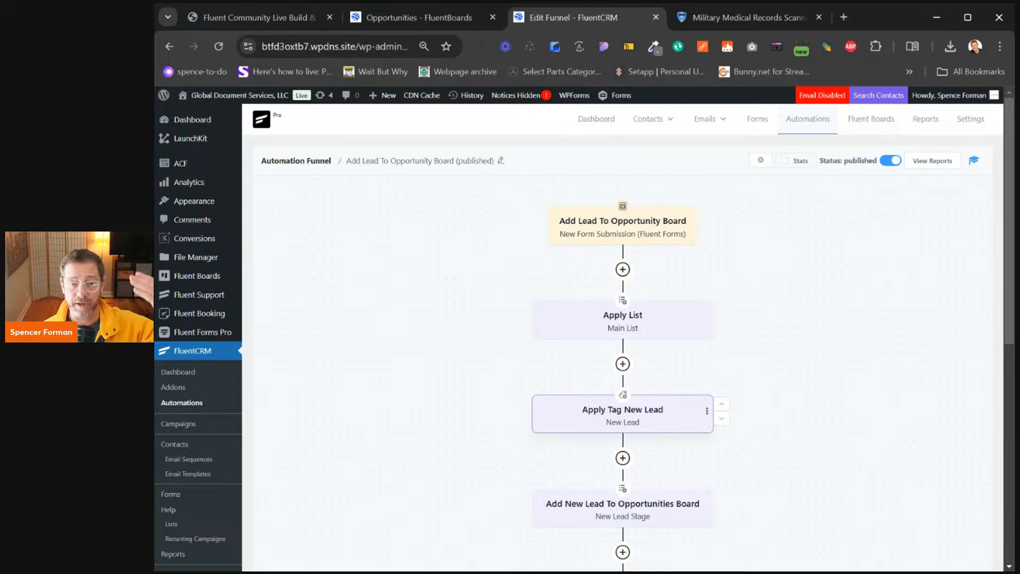
# Inspect the Create Task step for Opportunities - New Lead, then go back to Automation Funnels
pyautogui.scroll(-3, 684, 386)
pyautogui.click(623, 416)
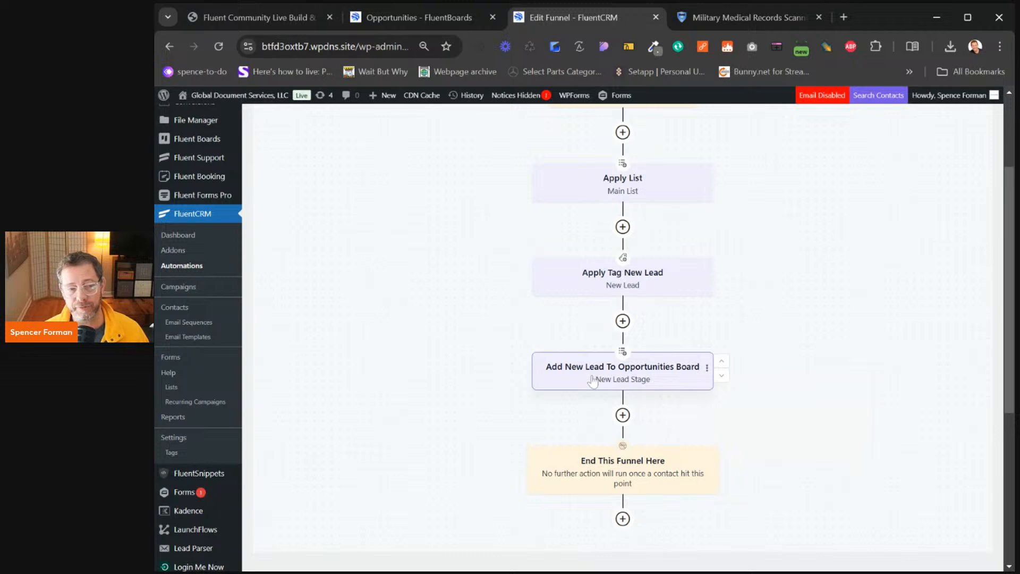
pyautogui.click(592, 380)
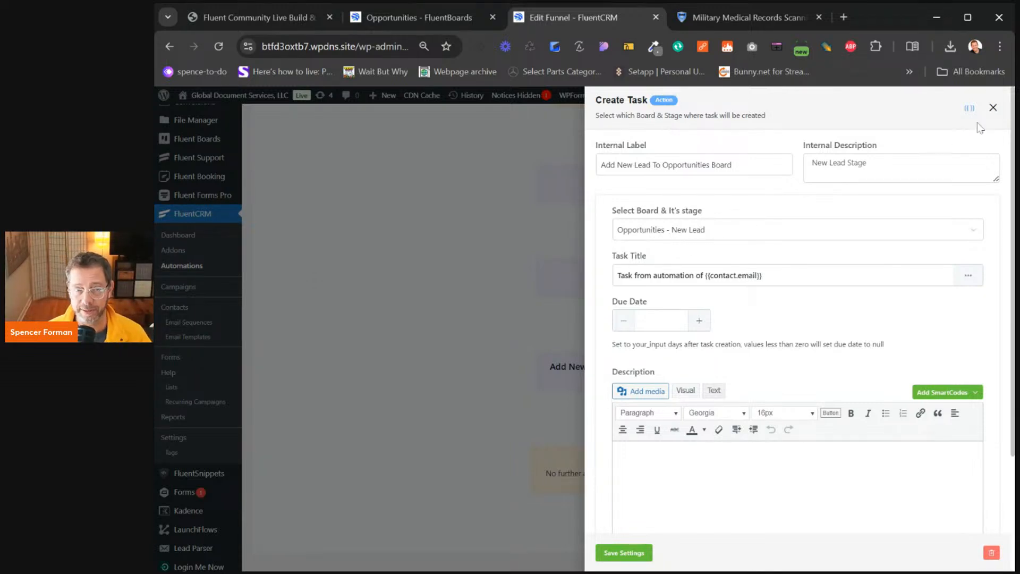
pyautogui.click(993, 108)
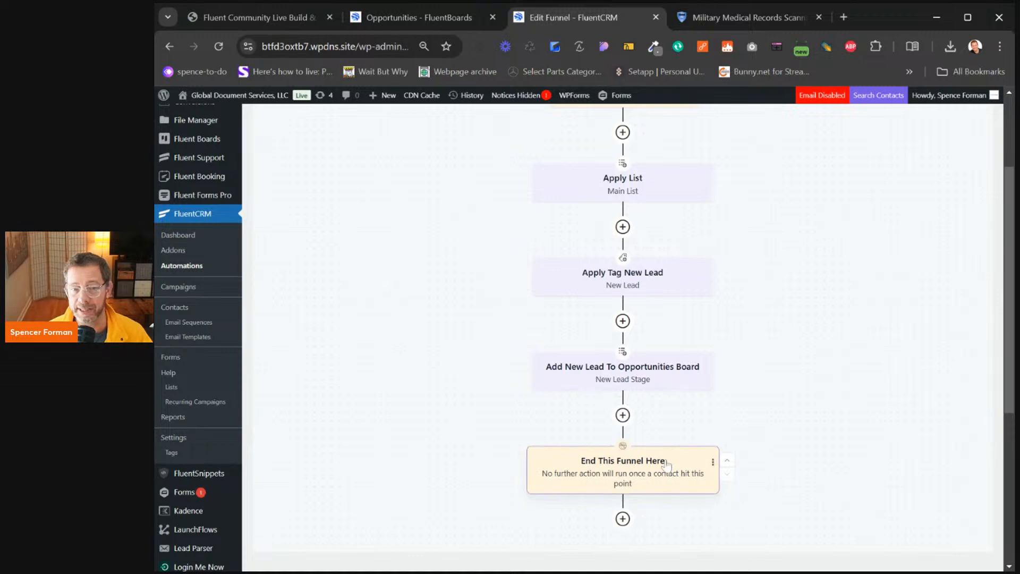
pyautogui.scroll(1, 686, 456)
pyautogui.scroll(3, 687, 456)
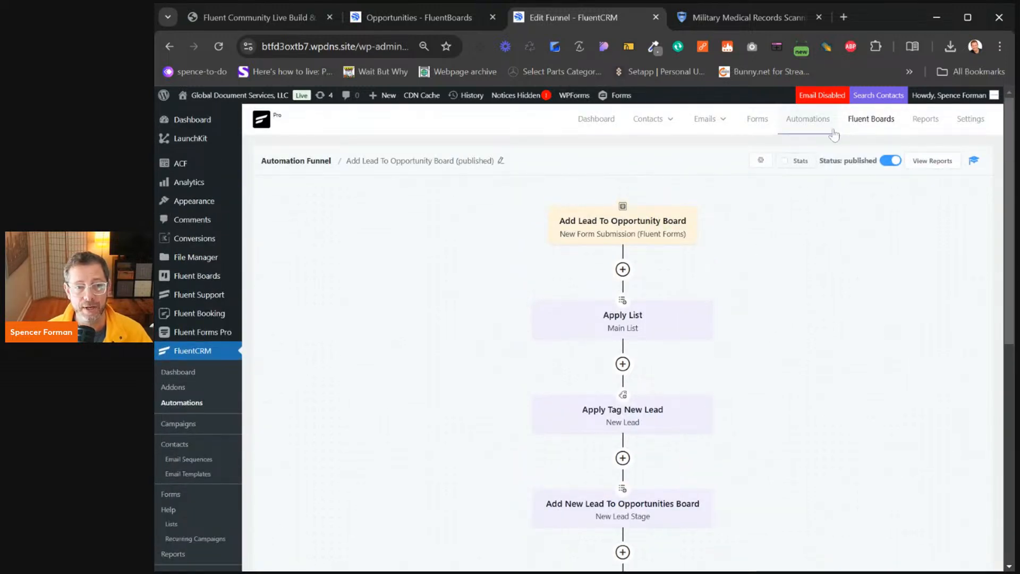
pyautogui.click(812, 123)
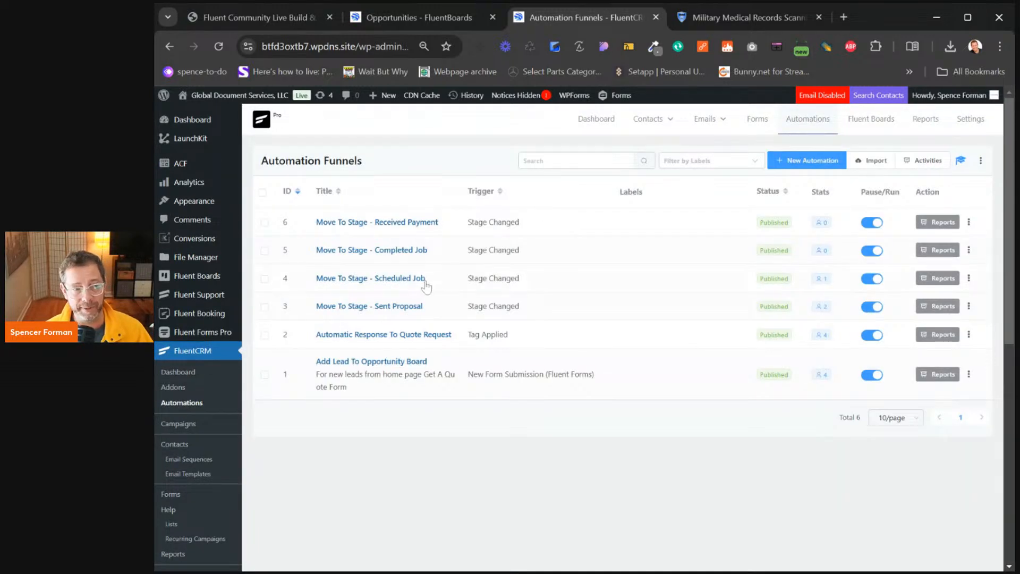
# Open the Automatic Response To Quote Request funnel and check its Tag Applied trigger
pyautogui.click(327, 338)
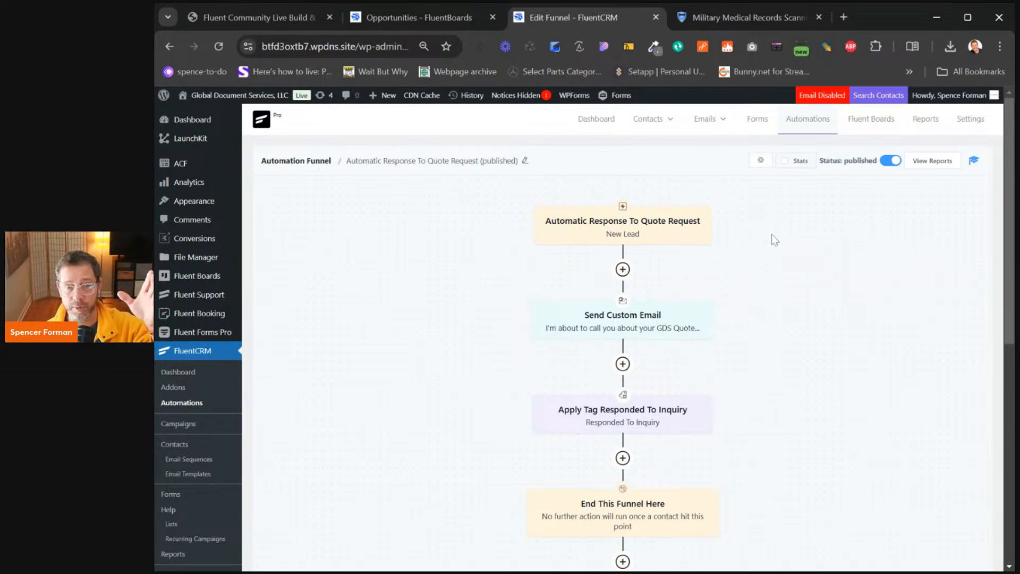
pyautogui.click(656, 230)
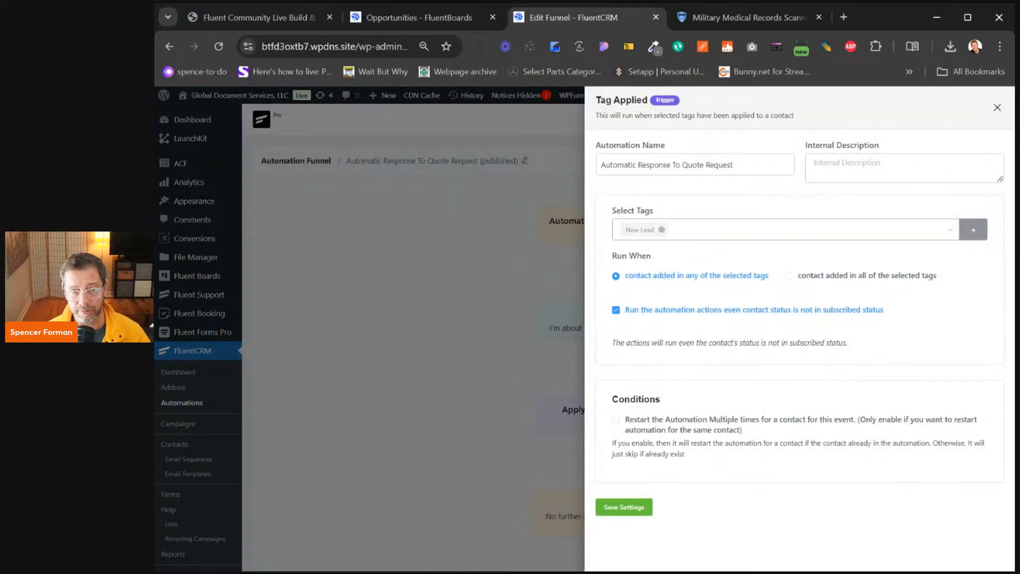
pyautogui.click(997, 108)
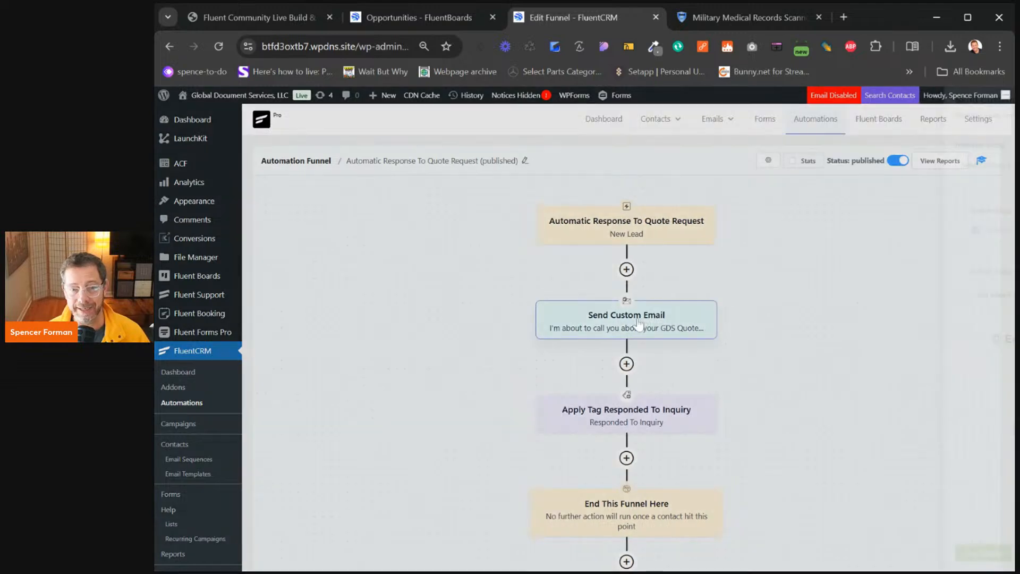
# Read the Send Custom Email body, highlighting the opening sentence and the call-back line
pyautogui.click(639, 324)
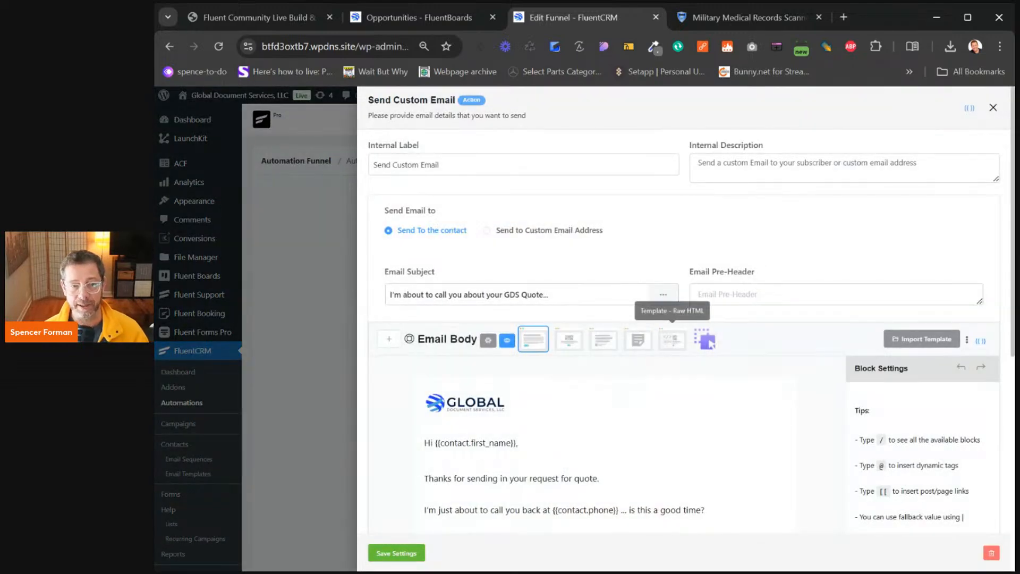
pyautogui.scroll(-4, 877, 275)
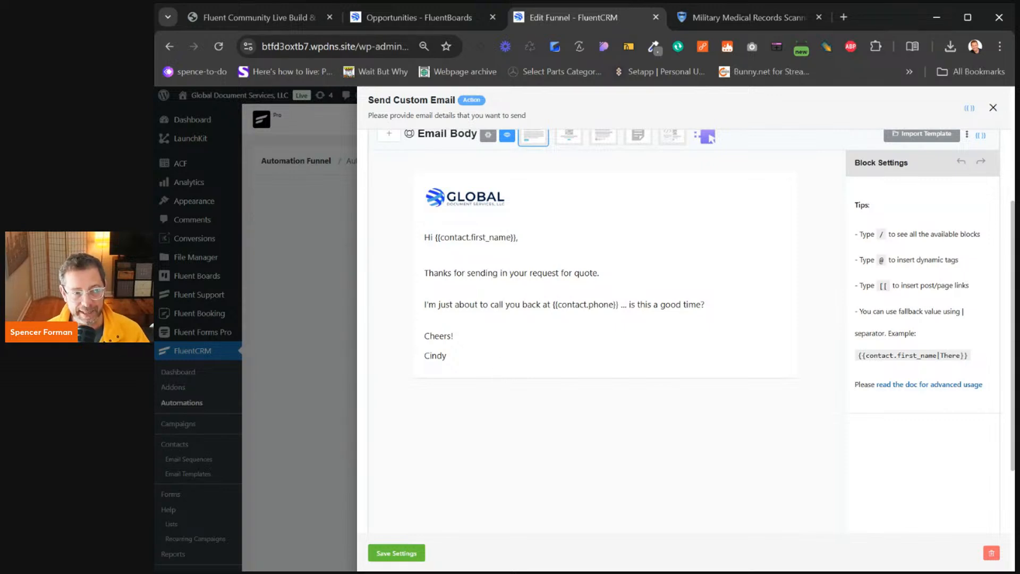
pyautogui.moveTo(438, 272); pyautogui.dragTo(599, 273)
pyautogui.moveTo(503, 304); pyautogui.dragTo(705, 304)
pyautogui.click(705, 304)
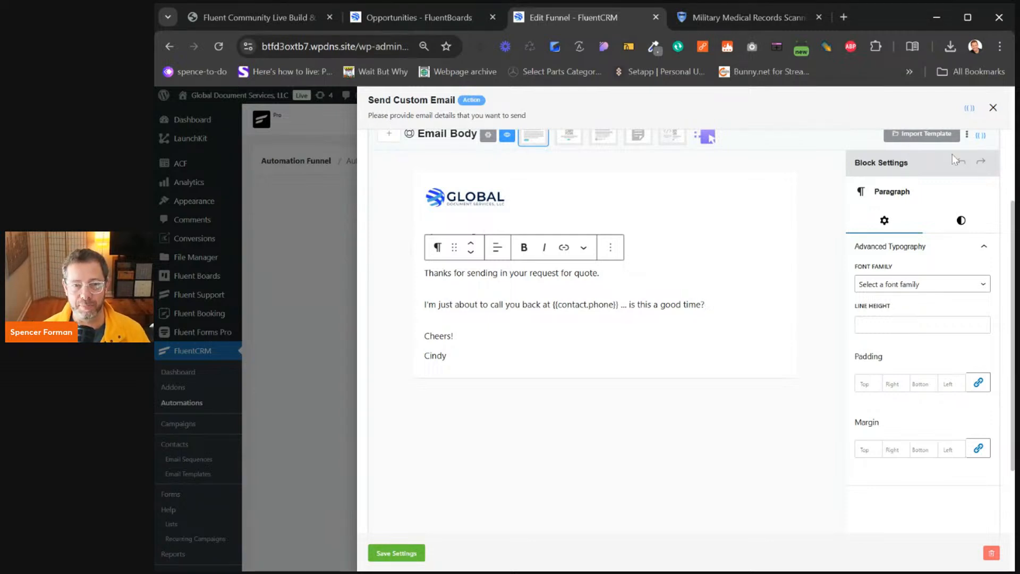
pyautogui.click(993, 107)
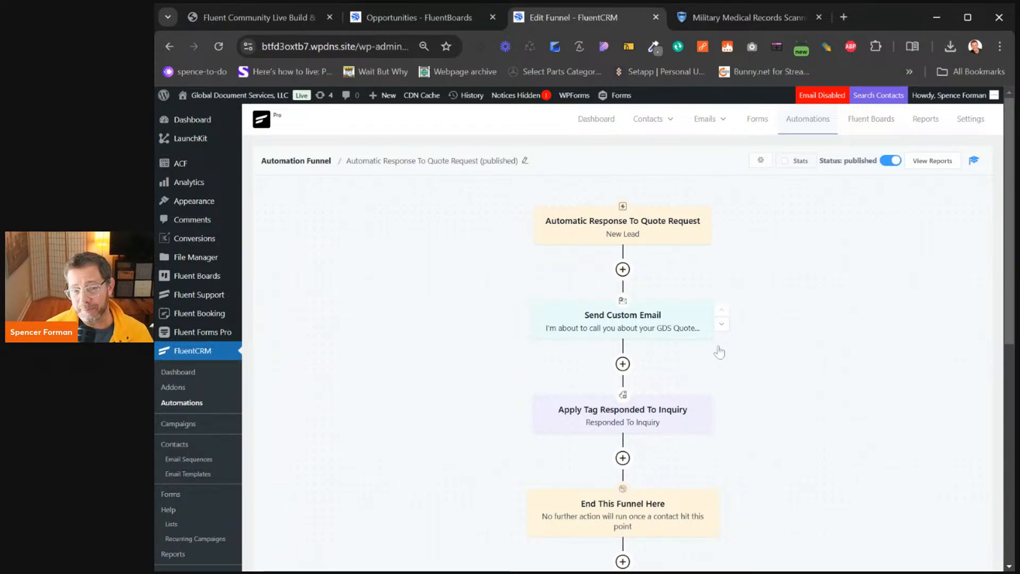
# From the Automation Funnels list, open the Move To Stage - Sent Proposal funnel
pyautogui.scroll(-6, 751, 399)
pyautogui.scroll(6, 787, 364)
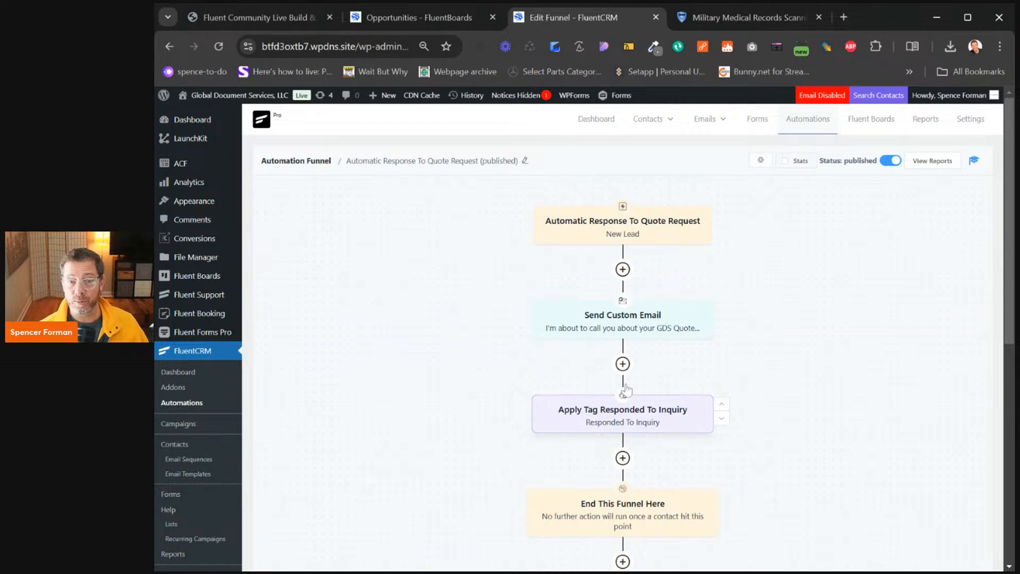
pyautogui.click(808, 120)
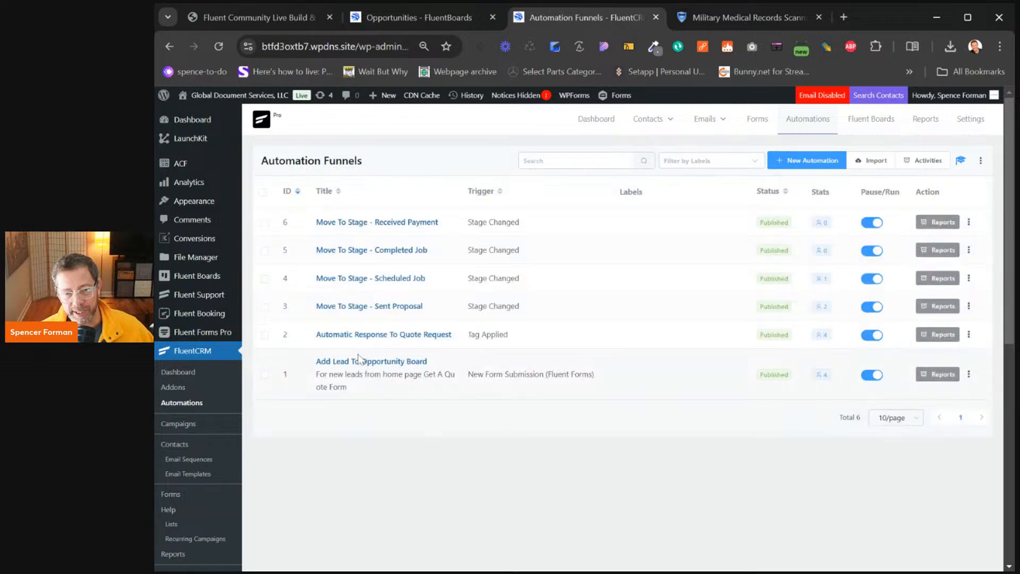
pyautogui.click(332, 309)
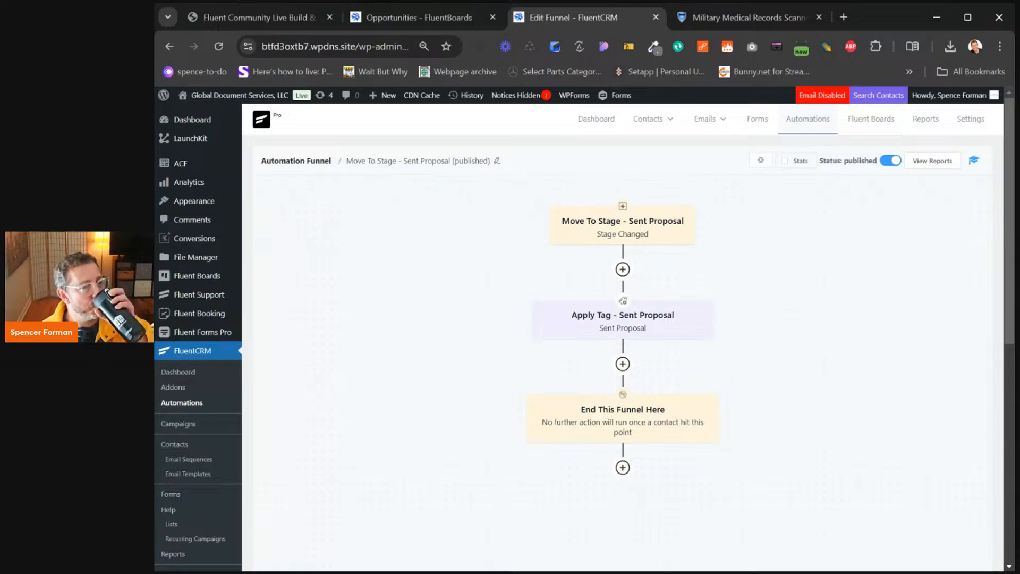
# Check that the Stage Changed trigger targets the Opportunities board's Sent Proposal stage
pyautogui.click(656, 235)
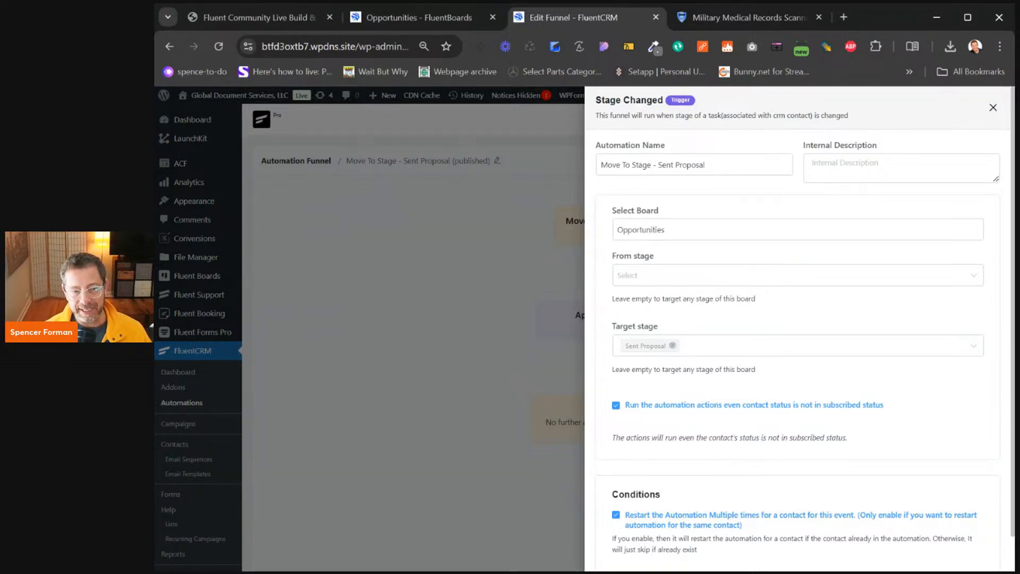
pyautogui.click(993, 108)
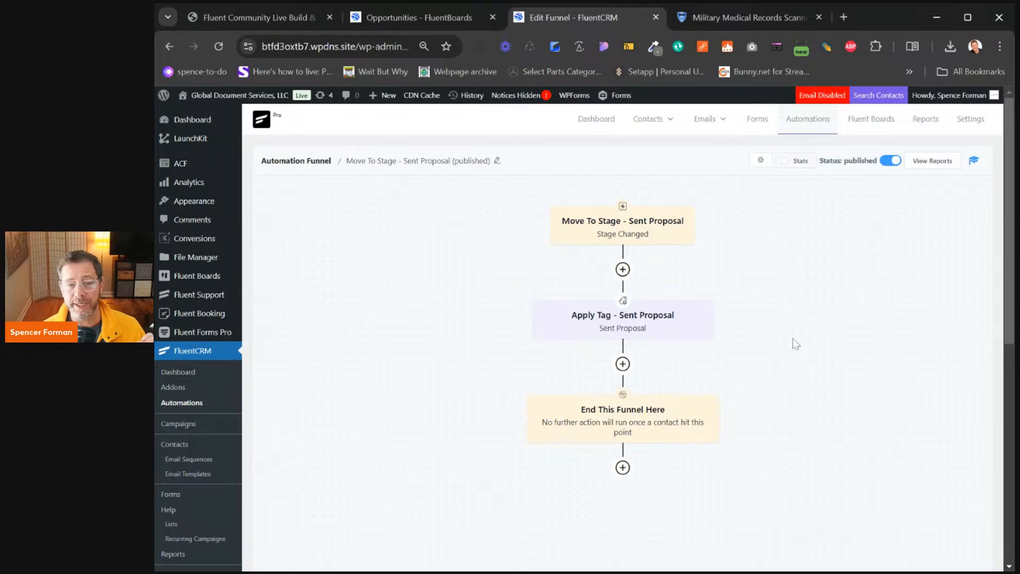
# View the Opportunities board with the task details closed, then return to the Automation Funnels list
pyautogui.click(421, 18)
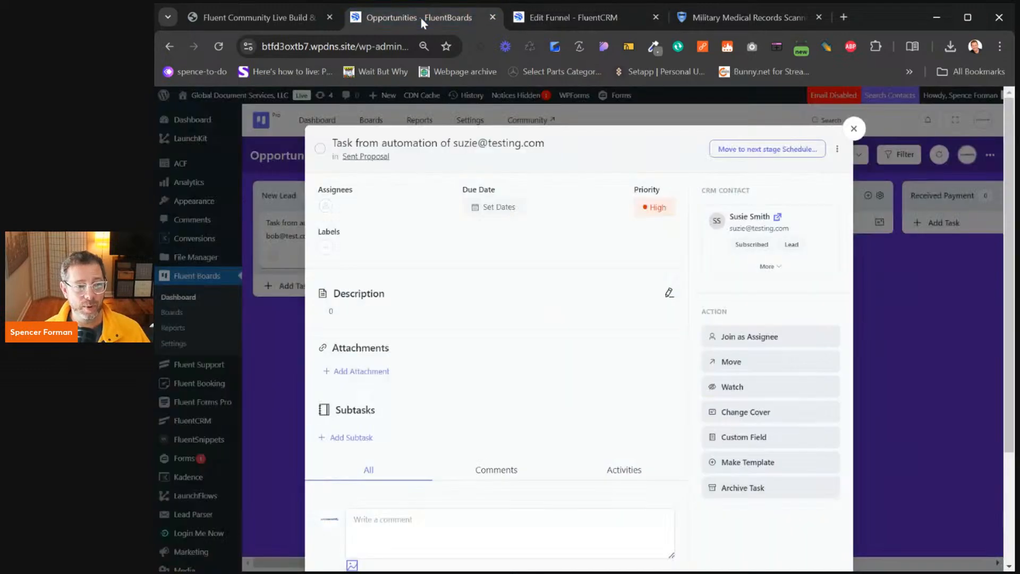
pyautogui.click(854, 129)
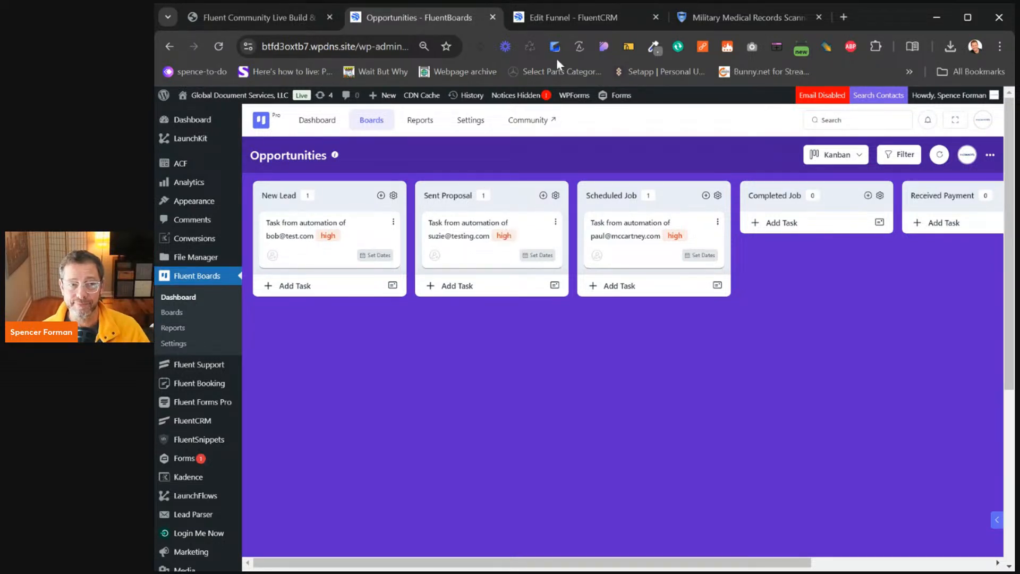
pyautogui.click(579, 27)
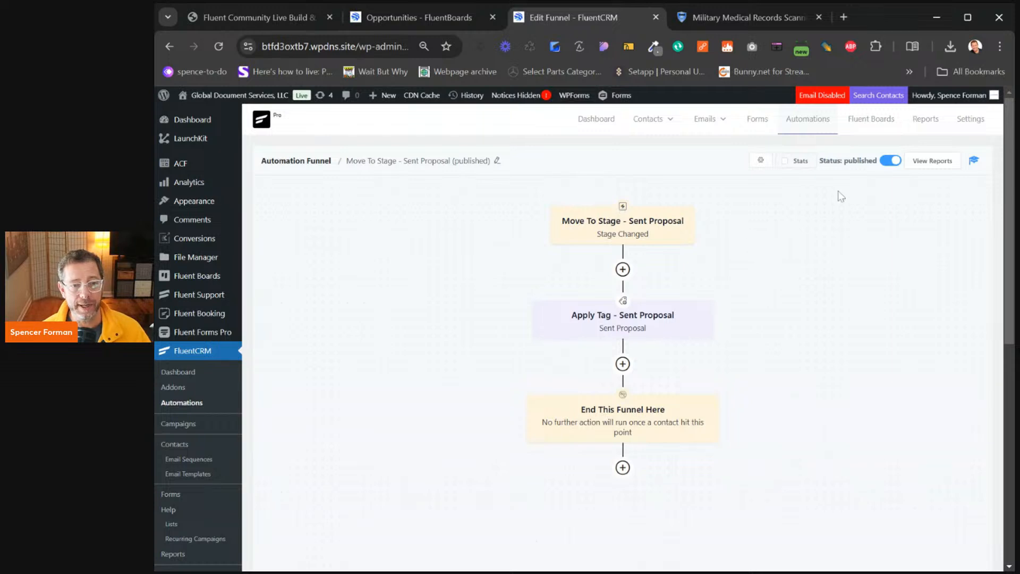
pyautogui.click(808, 119)
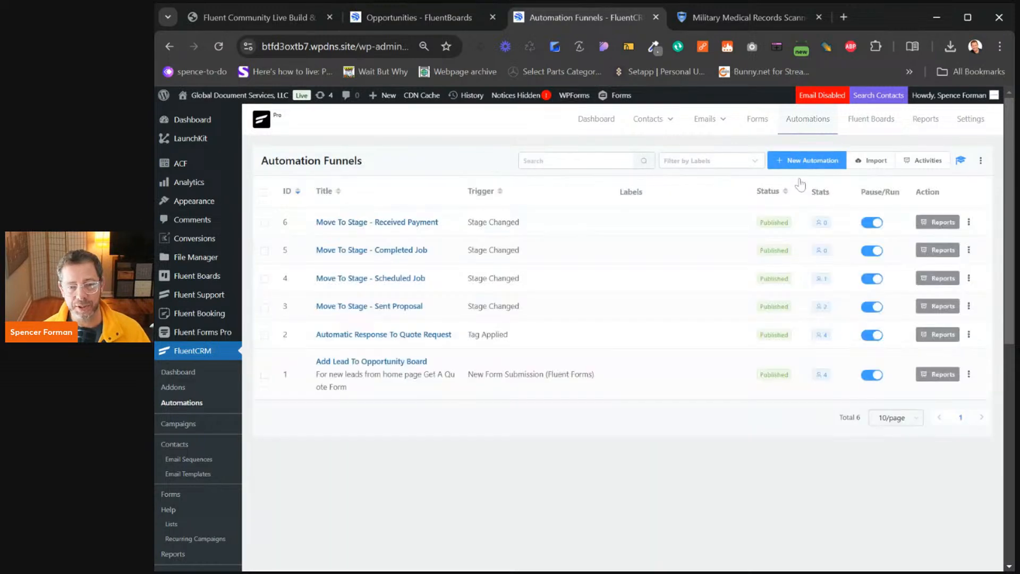
# Open the Scheduled Job funnel, drag the Sent Proposal card into Scheduled Job, and open its details
pyautogui.click(394, 280)
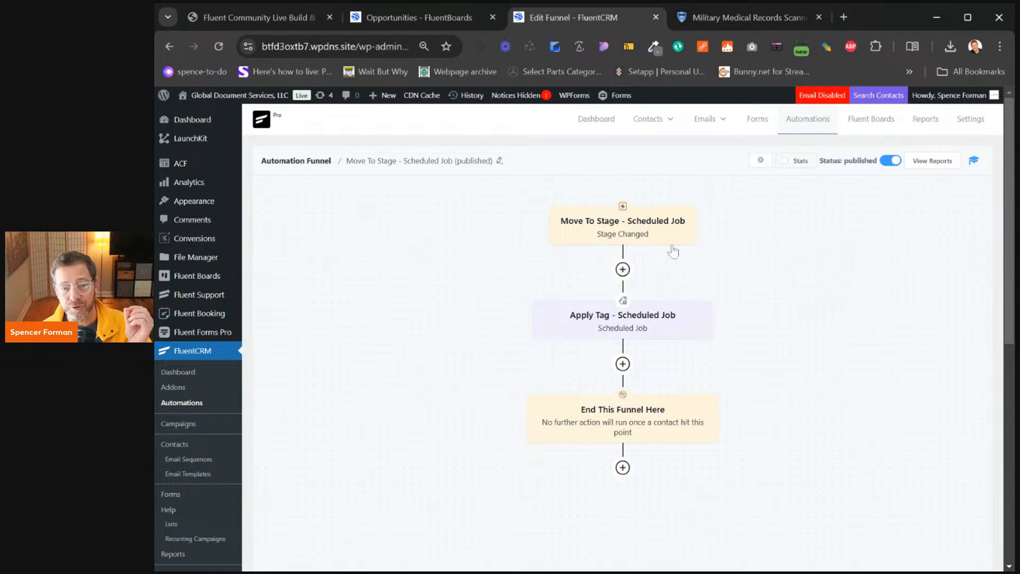
pyautogui.click(467, 13)
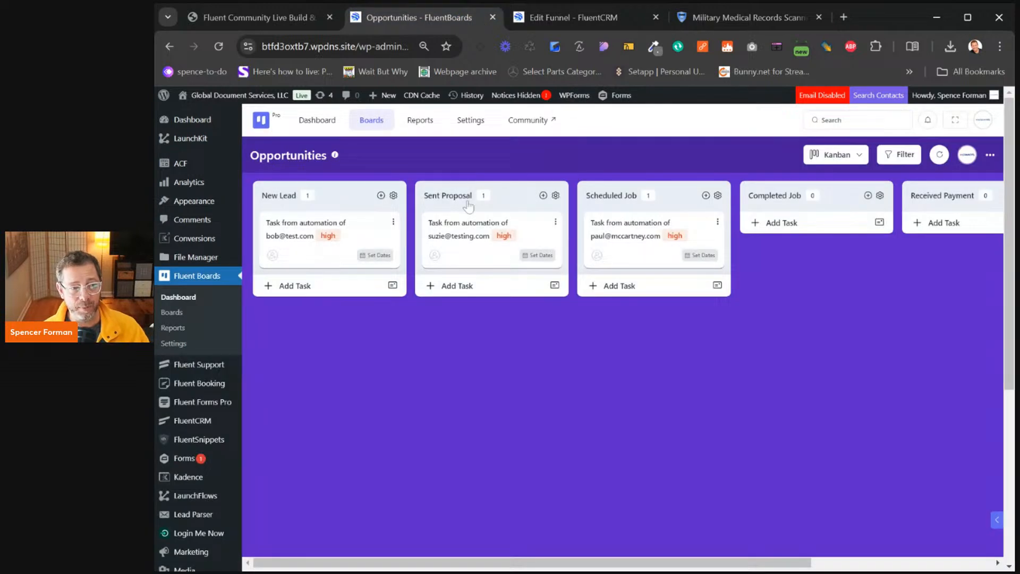
pyautogui.moveTo(464, 233); pyautogui.dragTo(606, 218)
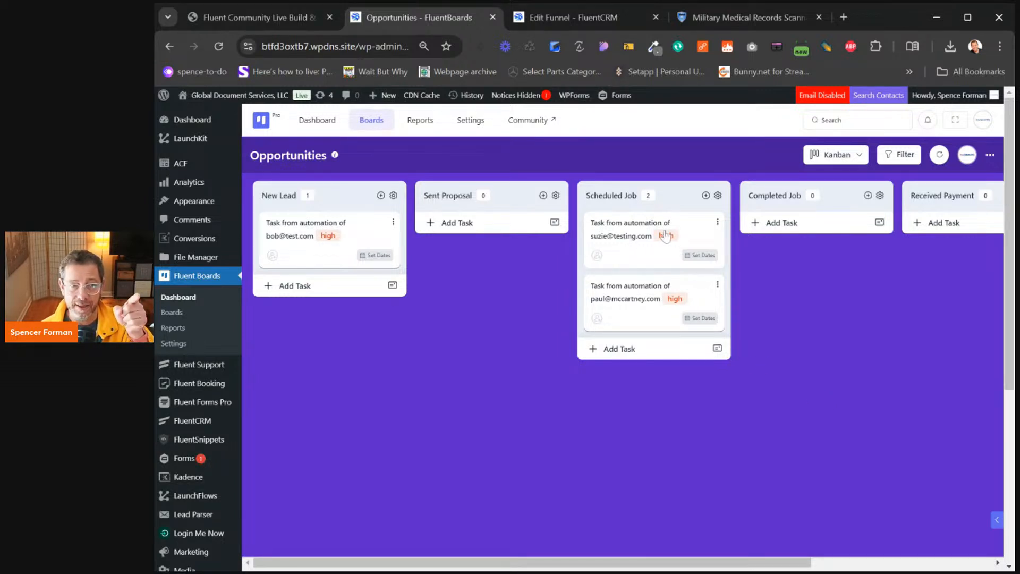
pyautogui.click(643, 17)
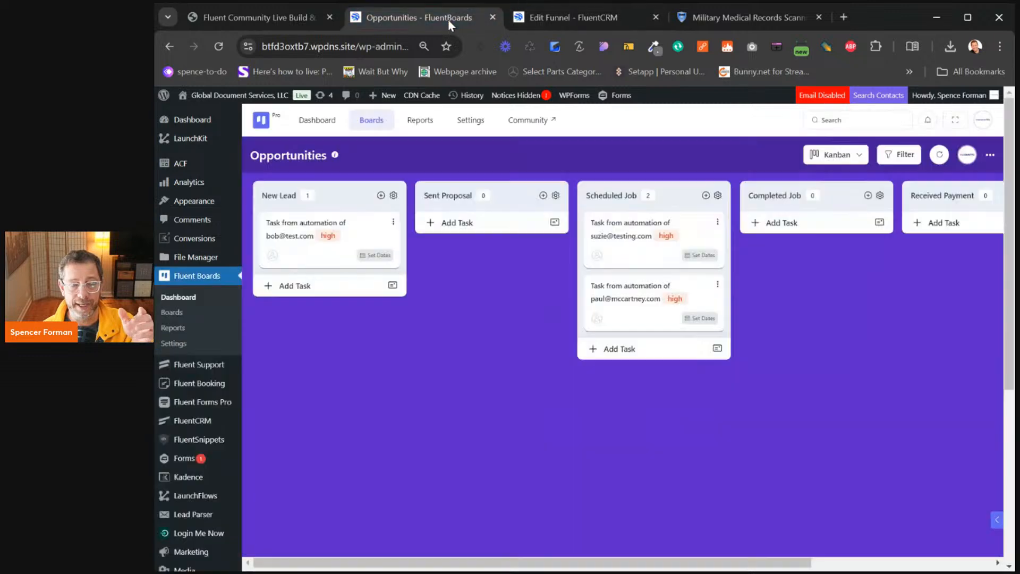
pyautogui.hotkey('ctrl', 'shift', 'Tab')
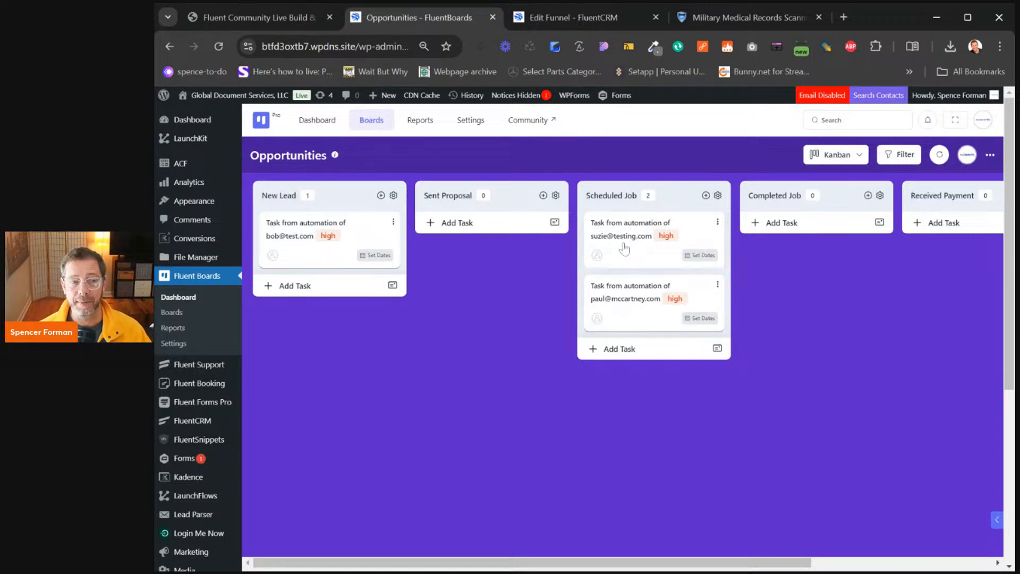
pyautogui.click(625, 249)
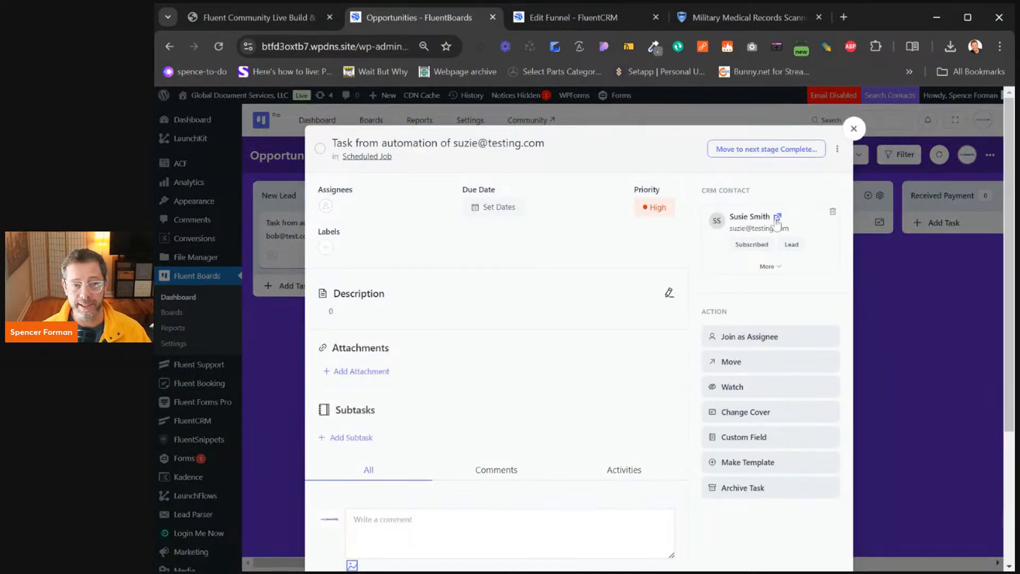
# Open the task's linked CRM contact to confirm its Scheduled Job tag, then return to Automation Funnels
pyautogui.click(777, 219)
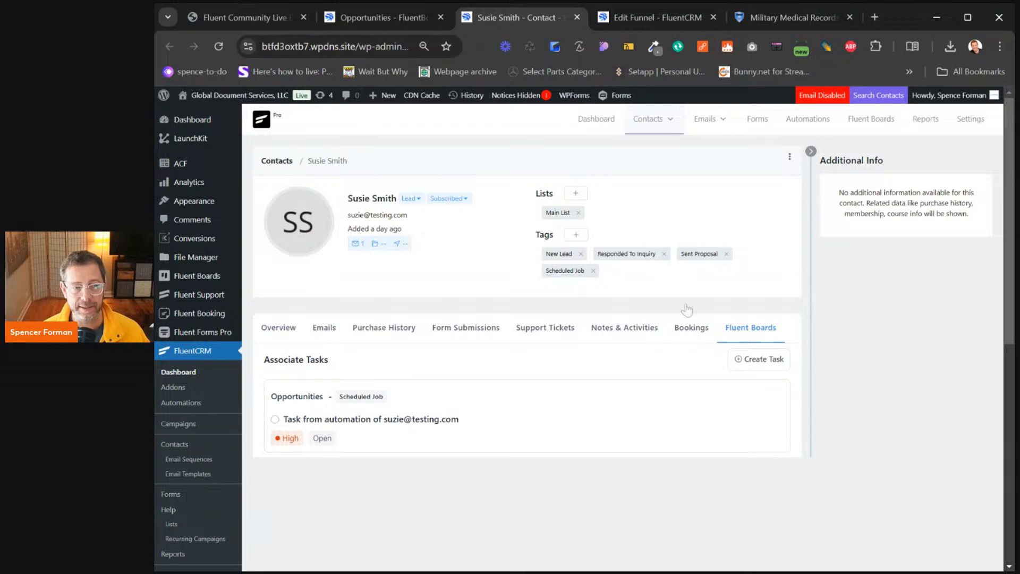
pyautogui.click(803, 122)
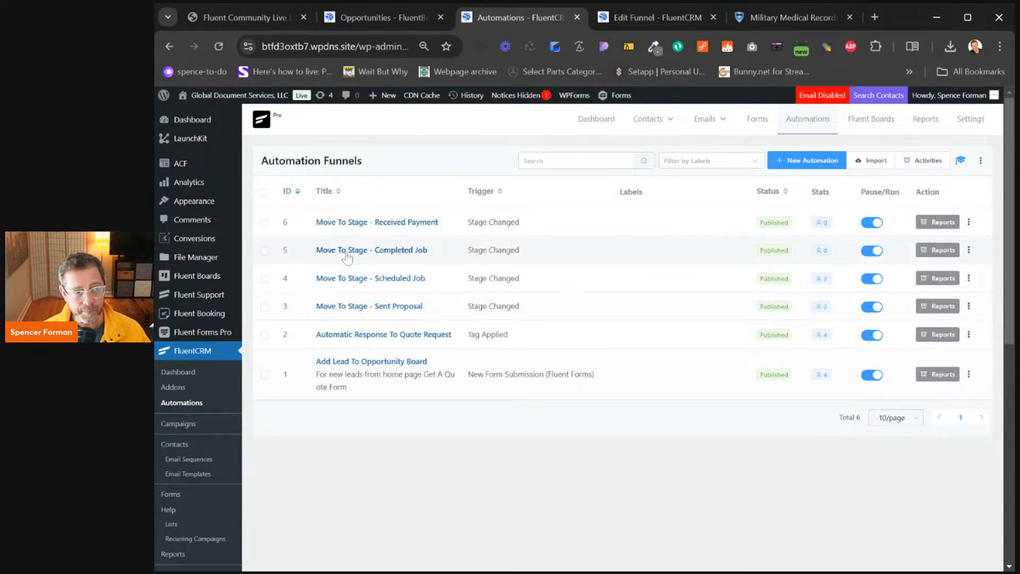
# Open the Move To Stage - Completed Job funnel and briefly view its add-step choices
pyautogui.click(346, 252)
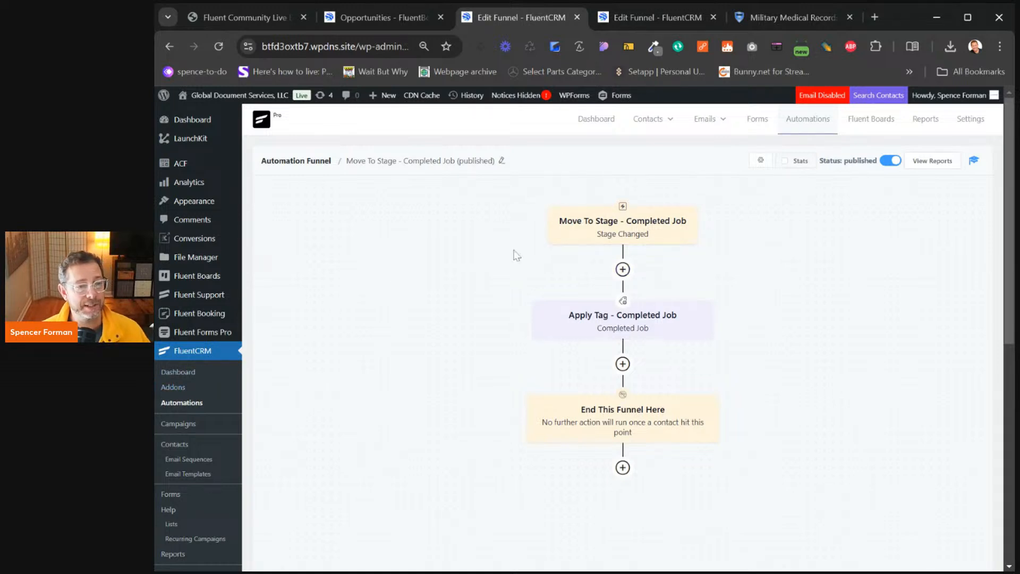
pyautogui.click(623, 269)
pyautogui.click(842, 363)
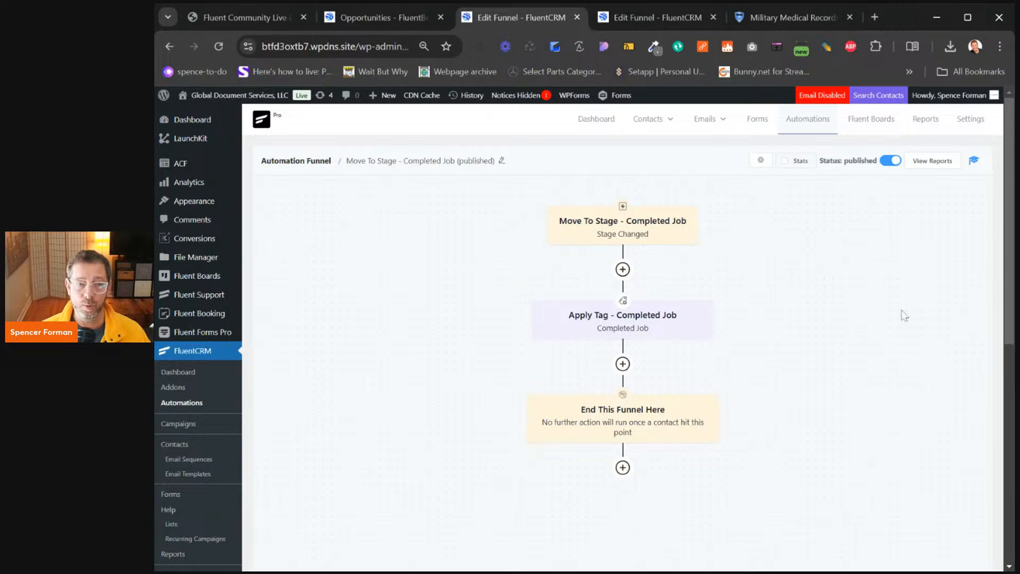
# Load the WPLaunchify website in a new tab and zoom the page out to about 90%
pyautogui.click(874, 23)
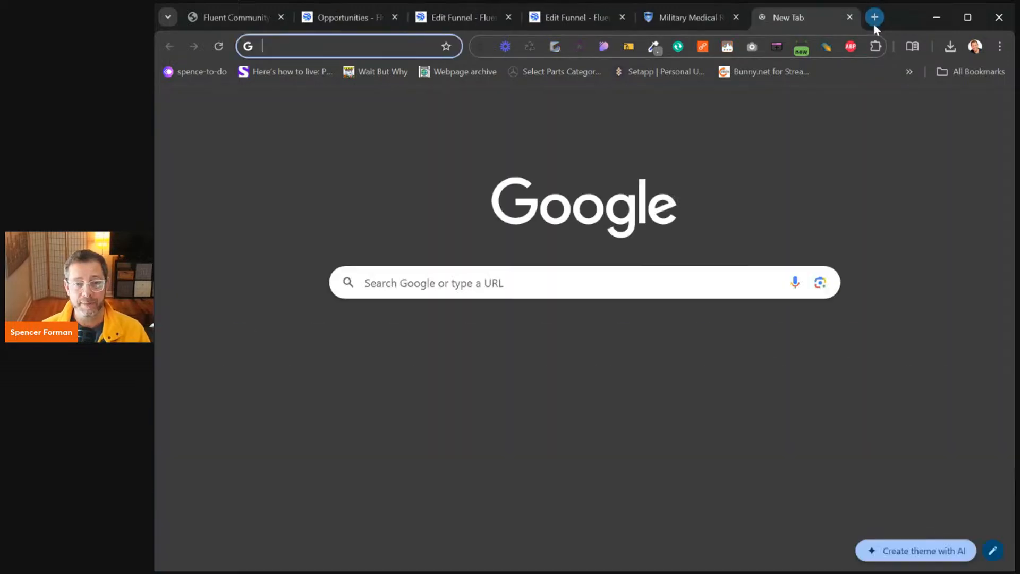
pyautogui.write('wpfu')
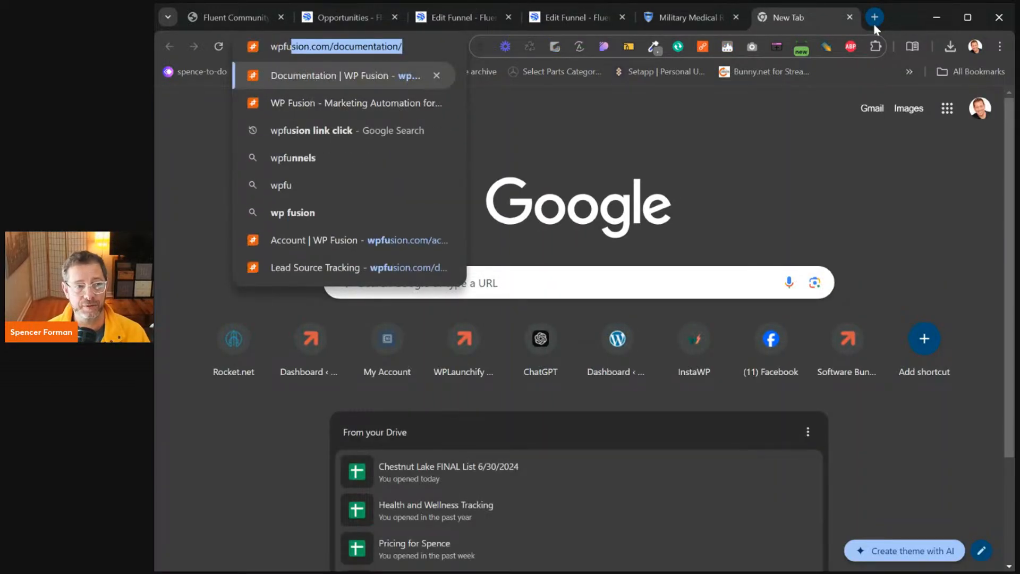
pyautogui.press('BackSpace')
pyautogui.press('BackSpace')
pyautogui.write('plaunchify.com')
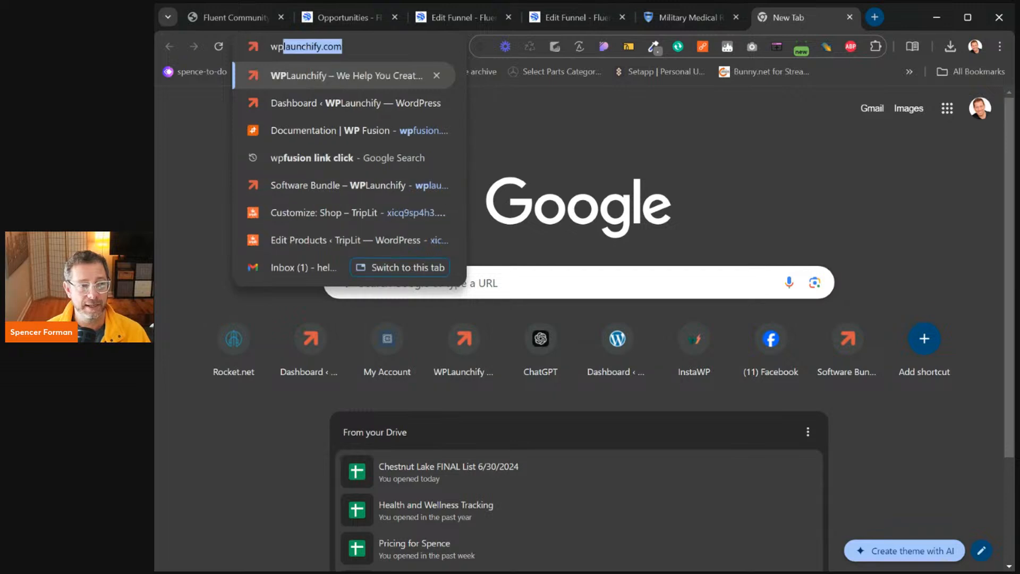
pyautogui.press('Return')
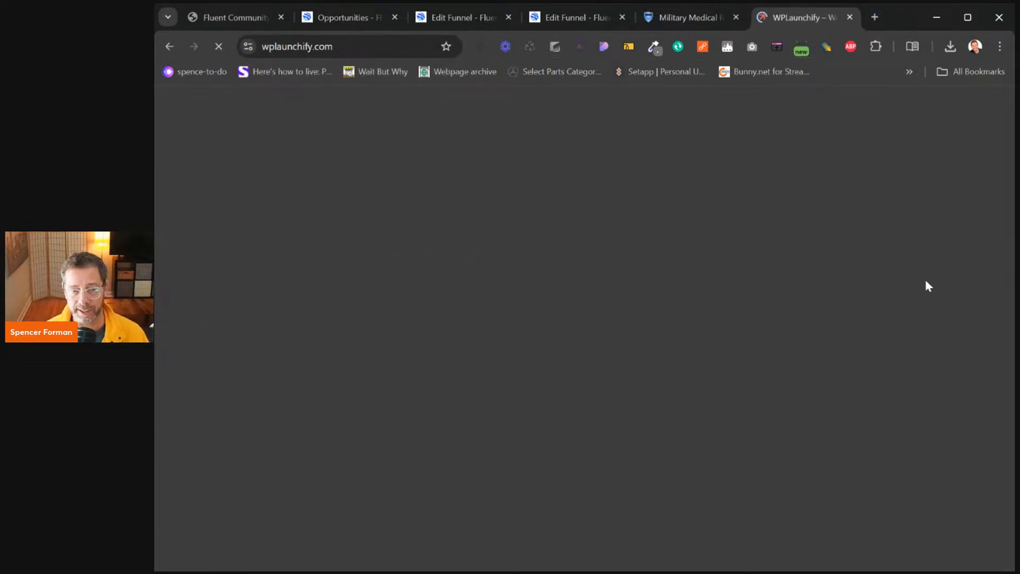
pyautogui.scroll(-10, 851, 181)
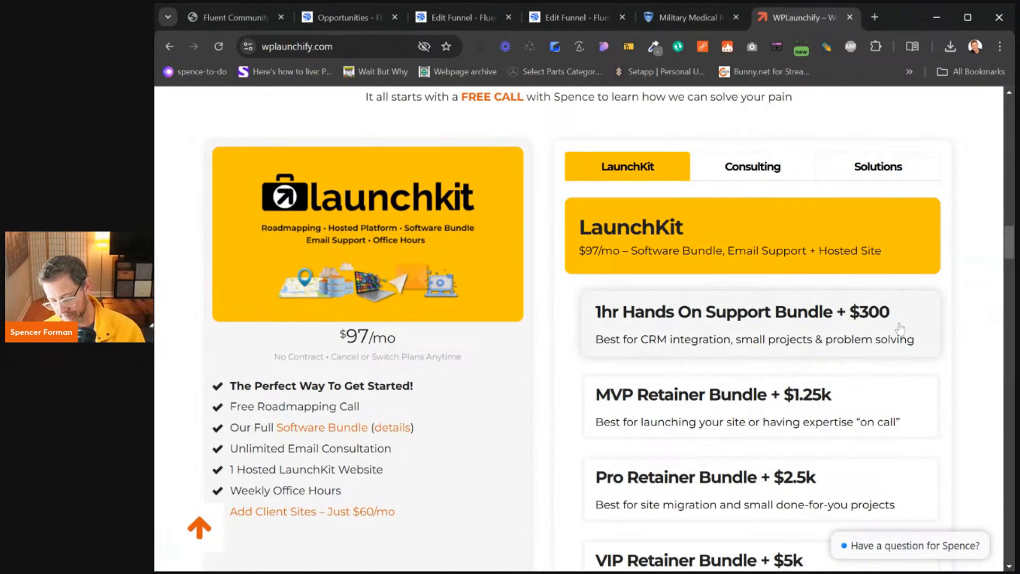
pyautogui.hotkey('ctrl', '-')
pyautogui.hotkey('ctrl', '-')
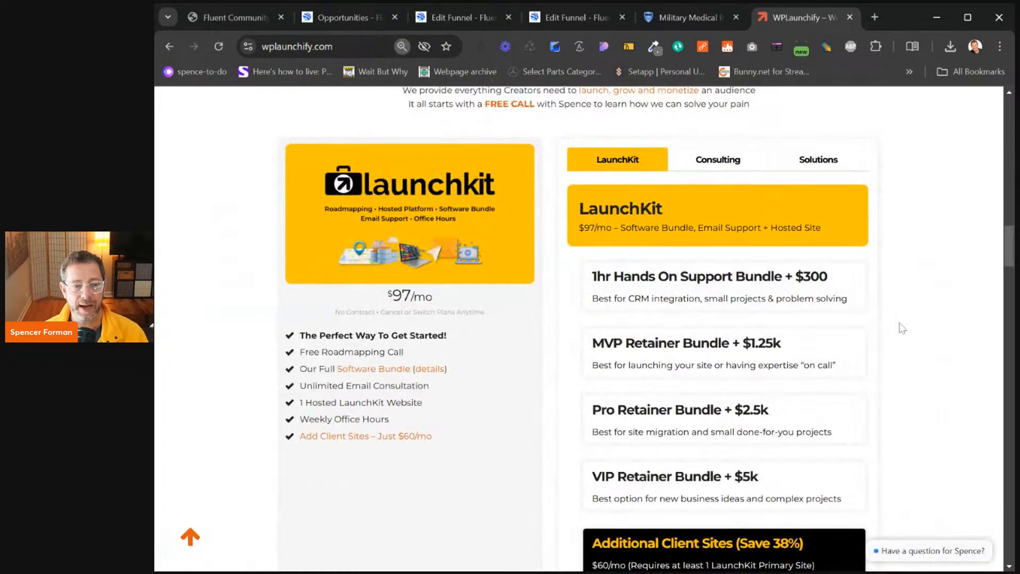
pyautogui.scroll(-2, 888, 254)
pyautogui.scroll(1, 894, 242)
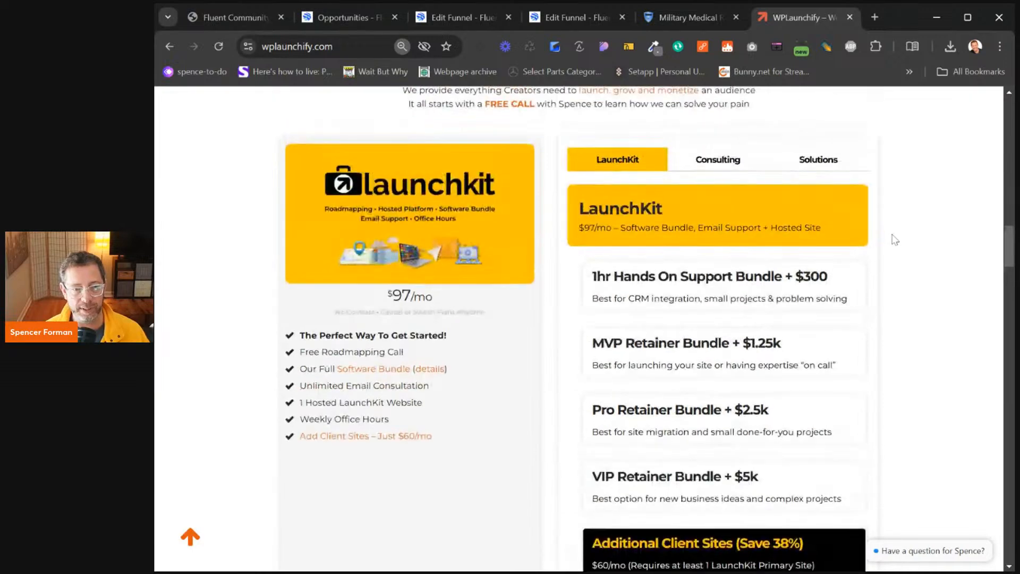
# Highlight LaunchKit's $97/mo price and Unlimited Email Consultation, then reach Build Your Bundle & Save
pyautogui.moveTo(385, 302); pyautogui.dragTo(460, 305)
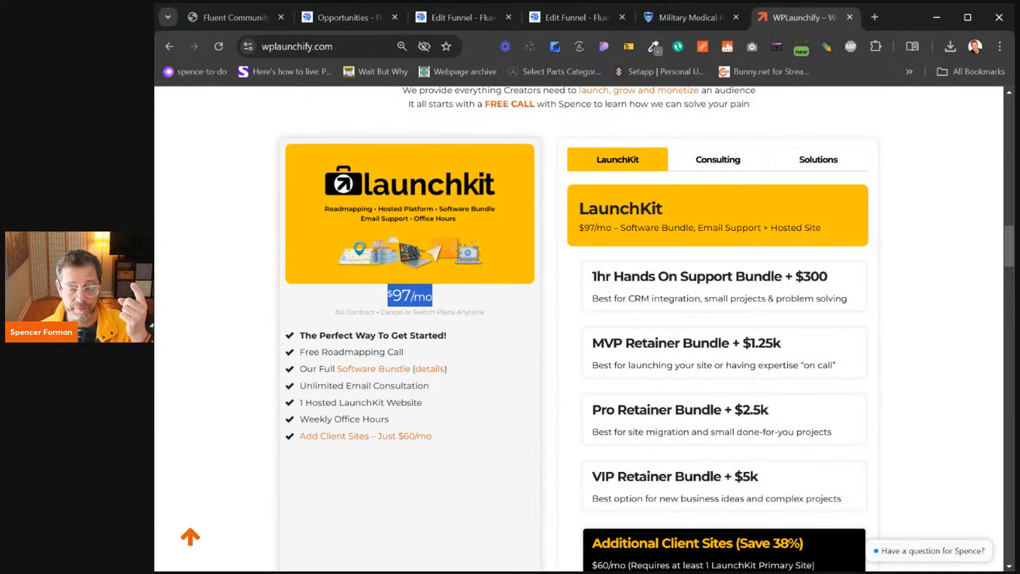
pyautogui.moveTo(300, 386); pyautogui.dragTo(453, 392)
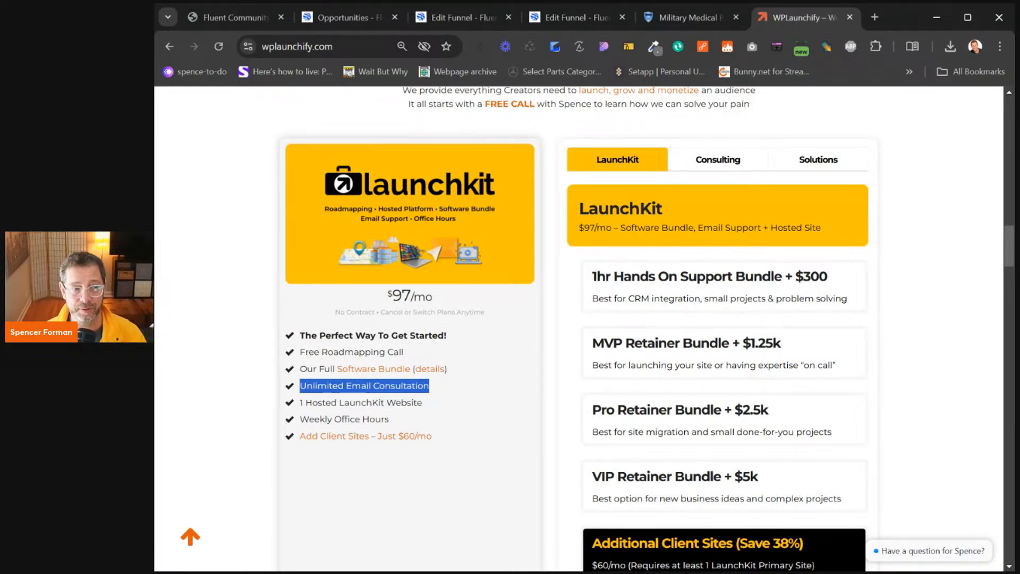
pyautogui.scroll(-15, 711, 280)
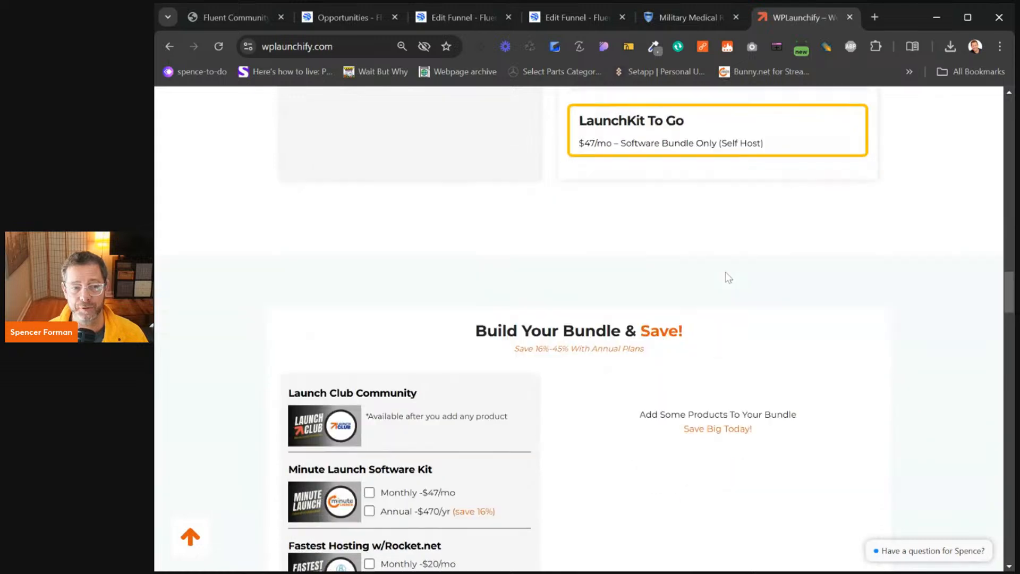
pyautogui.scroll(-1, 724, 273)
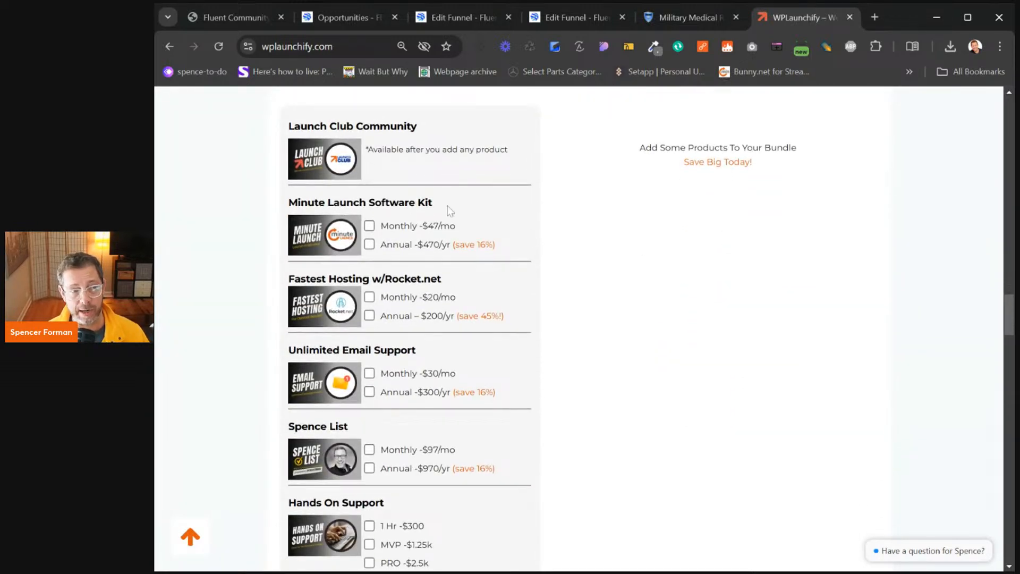
# Add monthly Minute Launch Software Kit and monthly Email Support to the bundle for $77.00
pyautogui.click(370, 226)
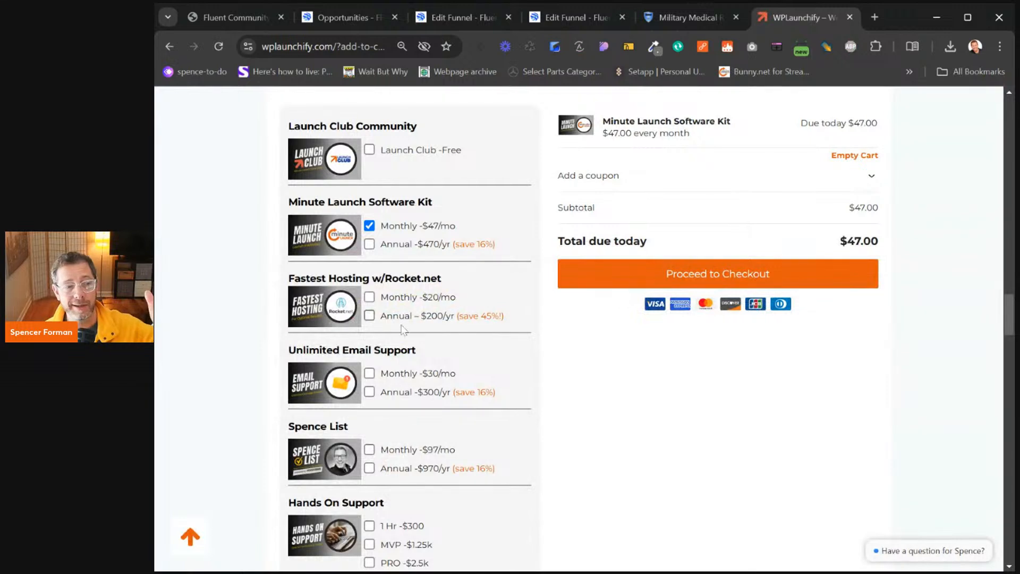
pyautogui.click(369, 374)
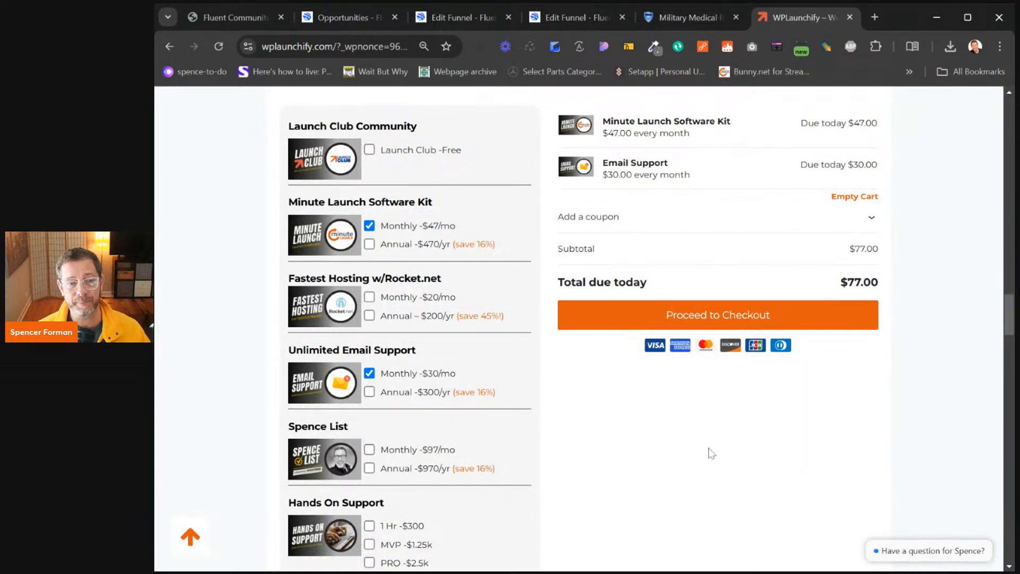
pyautogui.scroll(-4, 726, 433)
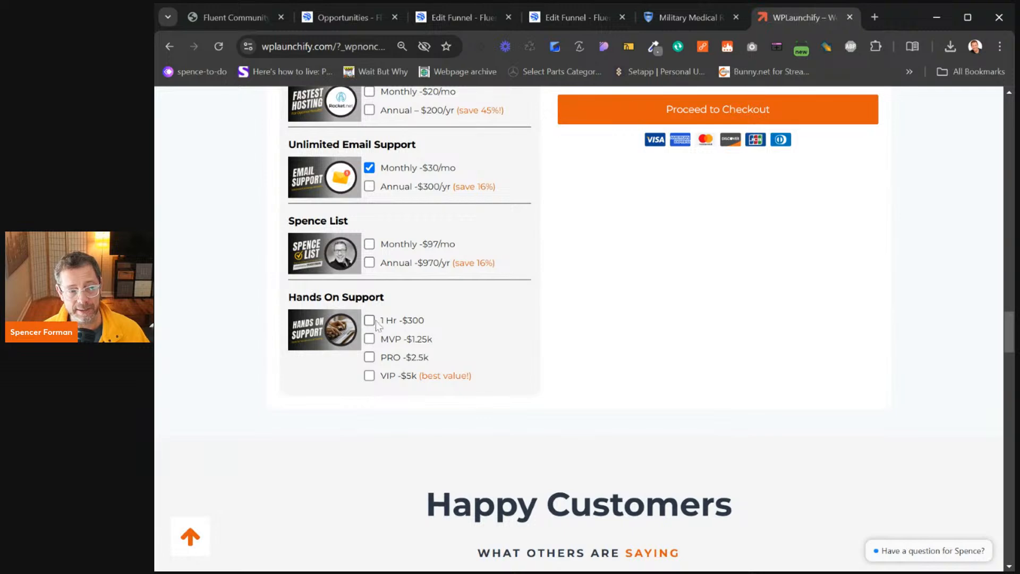
pyautogui.moveTo(405, 321); pyautogui.dragTo(424, 358)
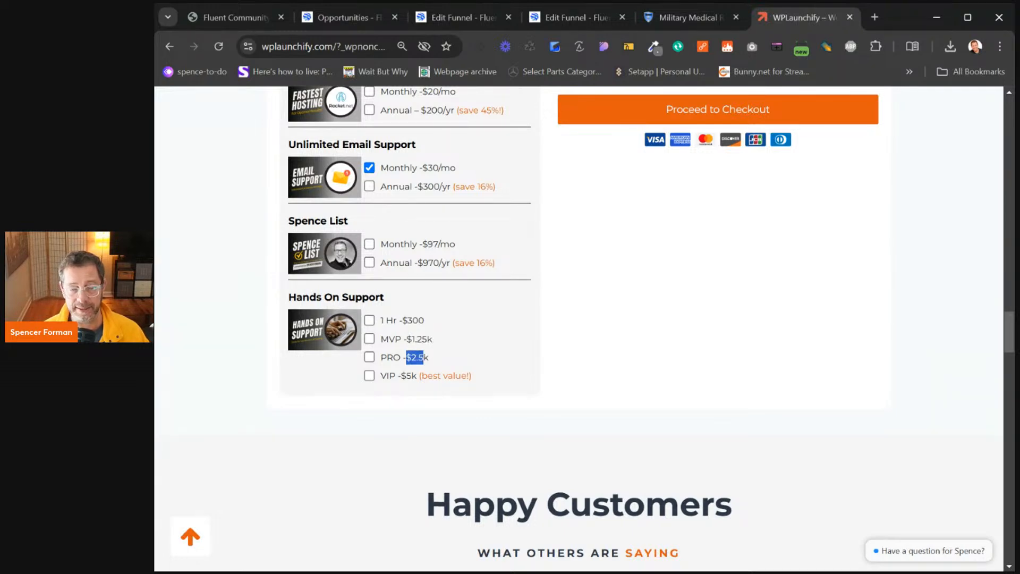
# Go to the Shop page listing all products from the Pricing menu
pyautogui.scroll(15, 550, 404)
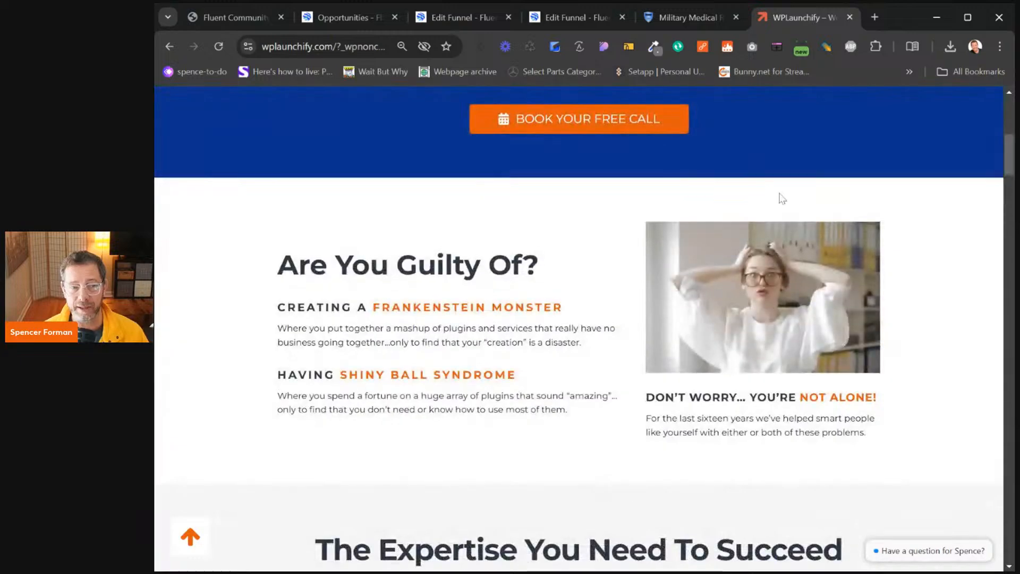
pyautogui.scroll(5, 782, 199)
pyautogui.moveTo(801, 145)
pyautogui.click(796, 169)
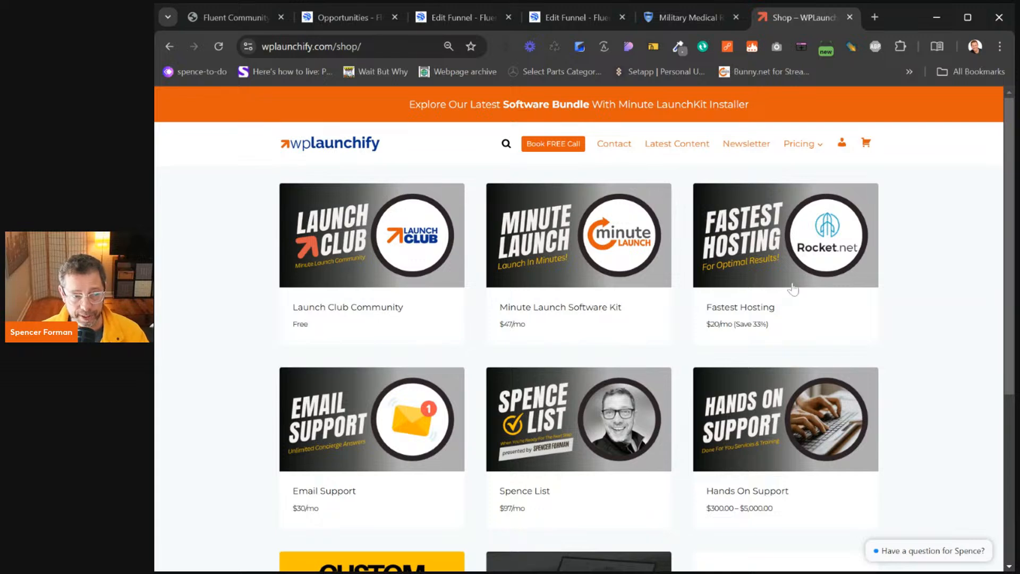
pyautogui.scroll(-5, 755, 279)
# Add a Custom Project priced at 98765.12 to the checkout, making the total $98,842.12
pyautogui.click(404, 341)
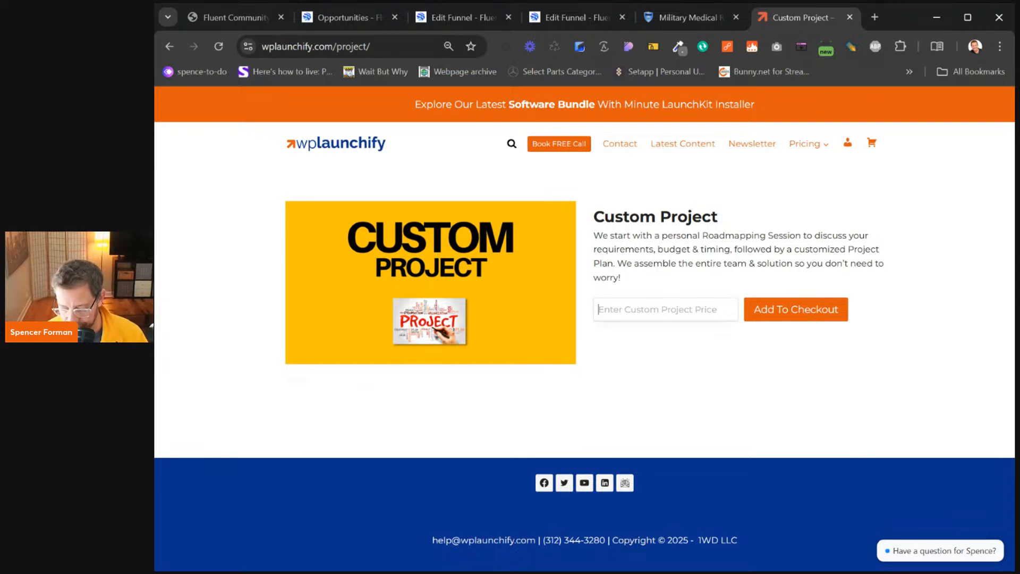
pyautogui.write('98')
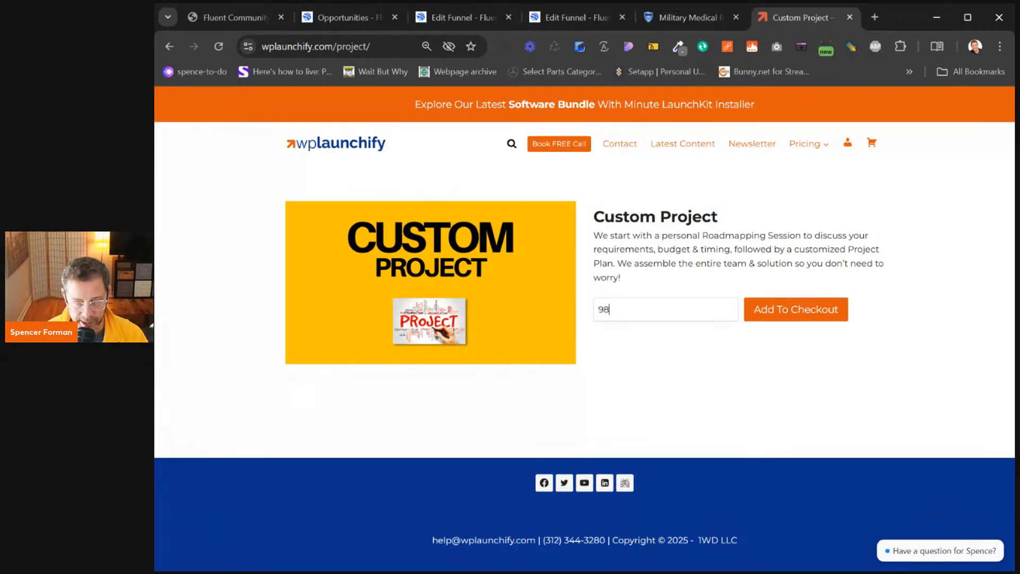
pyautogui.write('765')
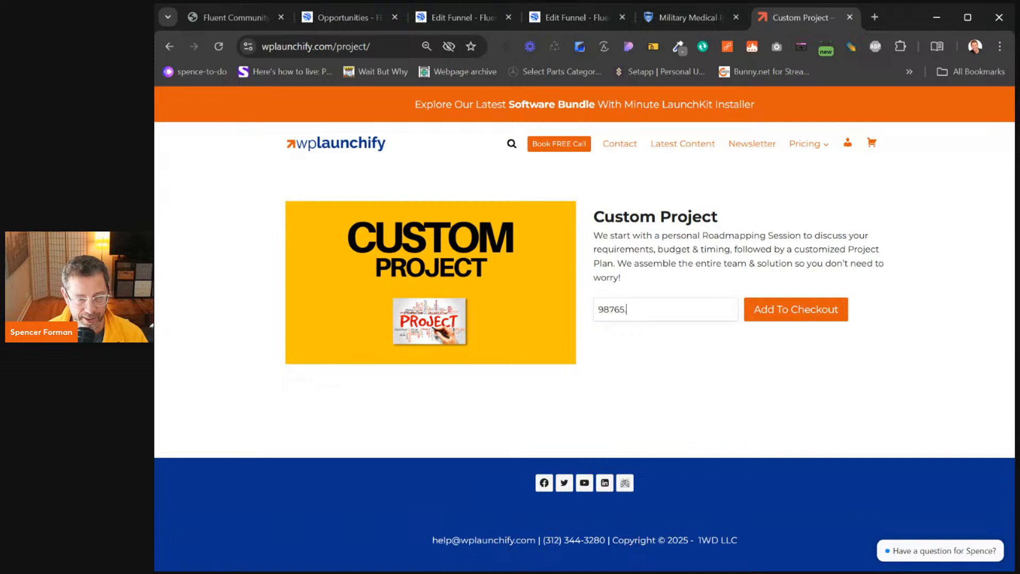
pyautogui.write('.12')
pyautogui.click(826, 316)
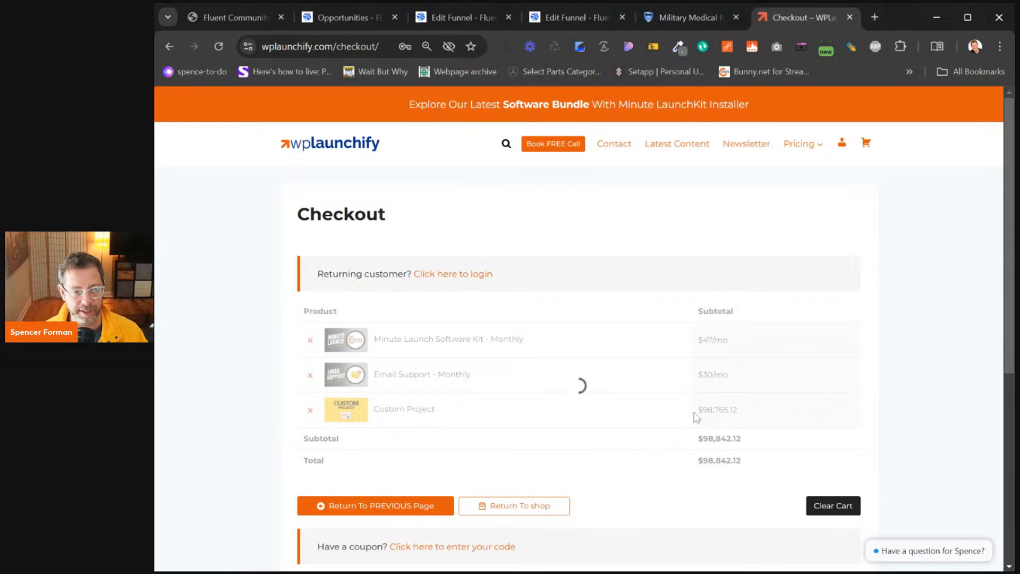
pyautogui.moveTo(697, 410); pyautogui.dragTo(738, 410)
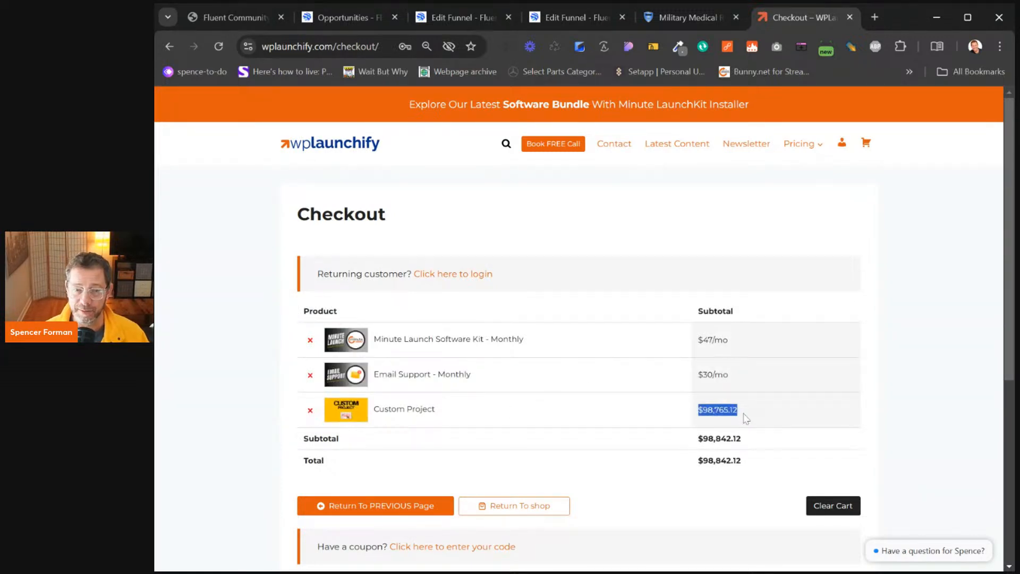
pyautogui.click(922, 400)
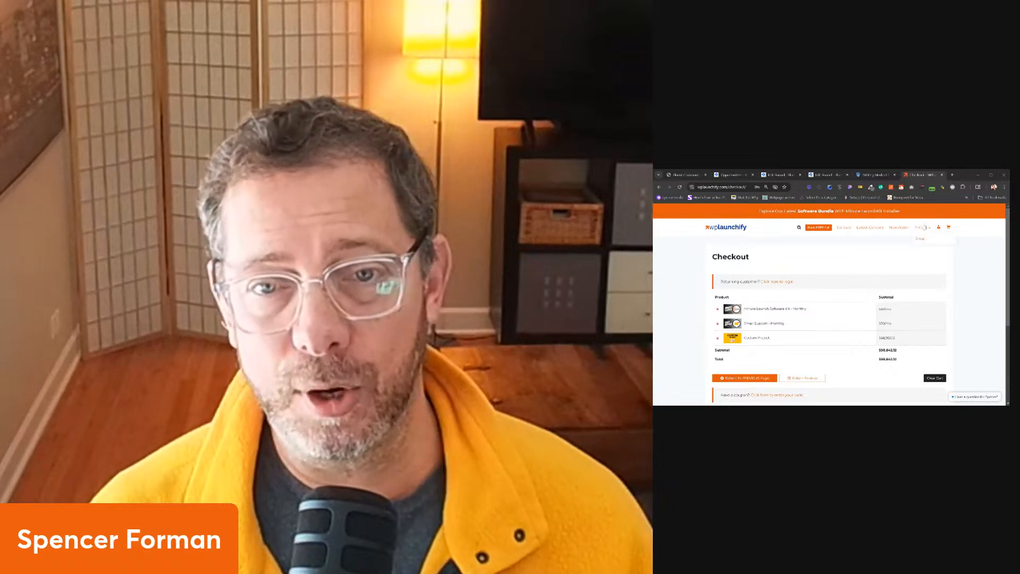
# Return to the Shop page and scroll through the products down to Customer Dashboards and LaunchFlows
pyautogui.moveTo(924, 233)
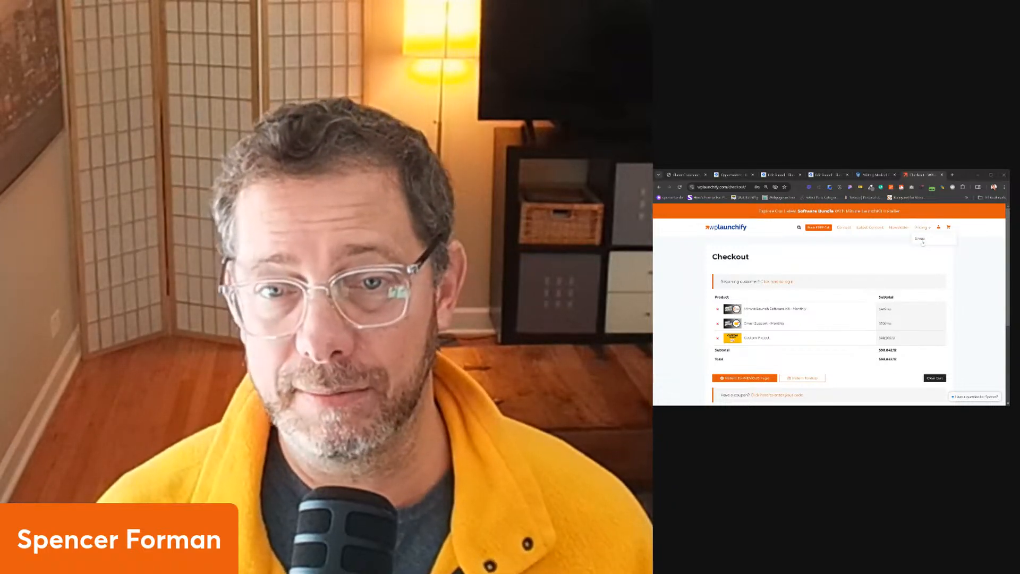
pyautogui.click(923, 240)
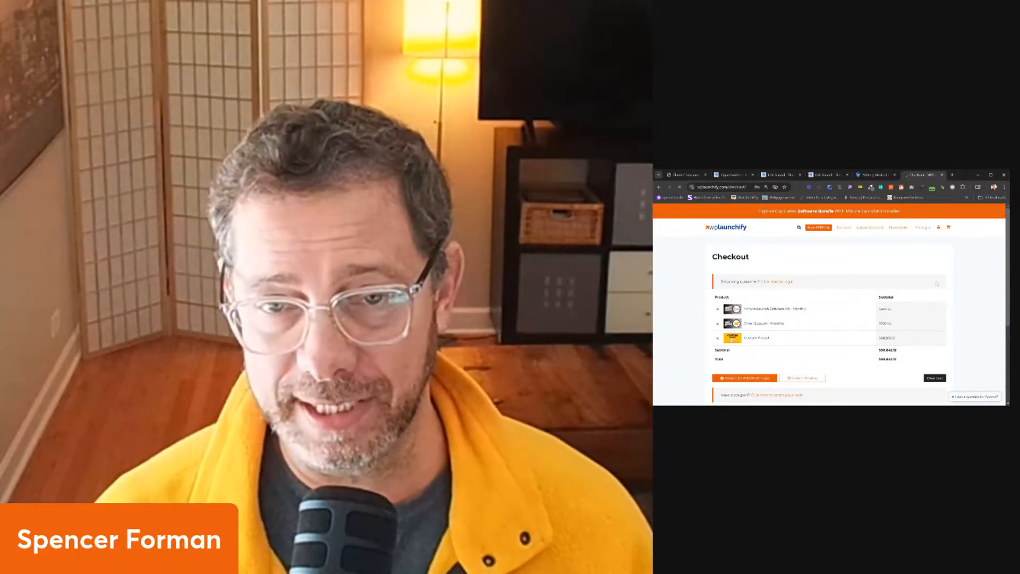
pyautogui.scroll(-4, 851, 312)
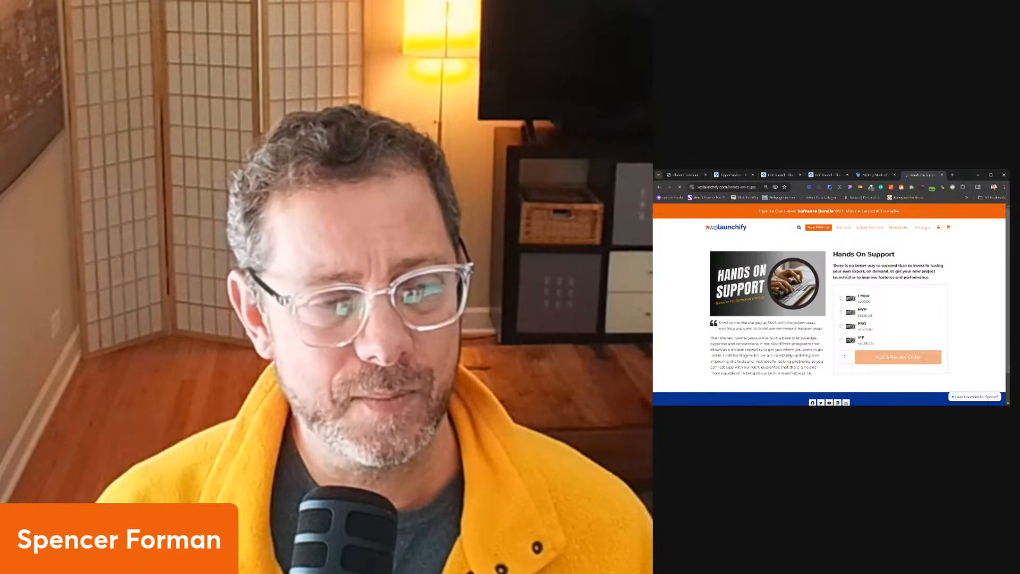
pyautogui.scroll(-5, 773, 317)
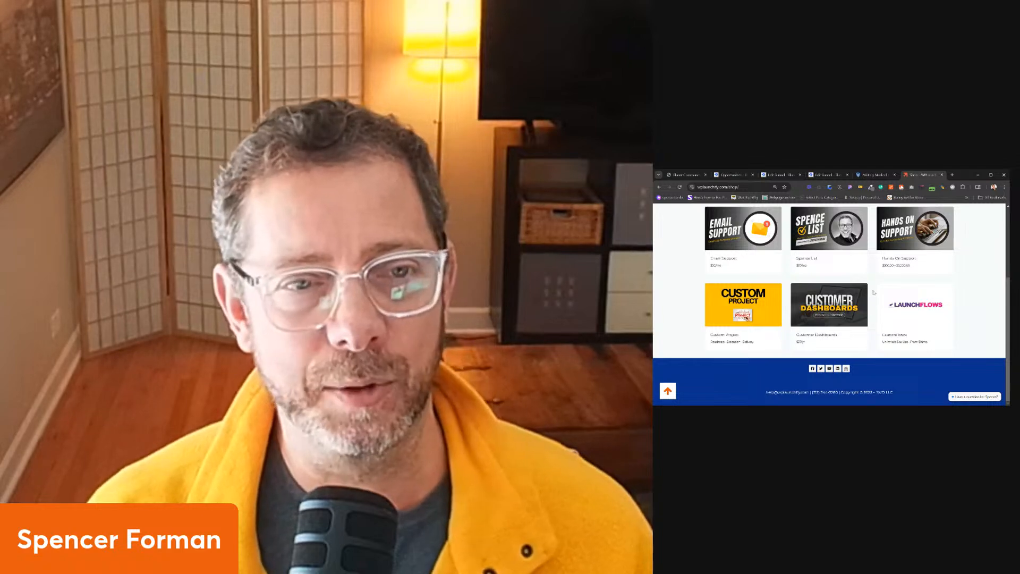
pyautogui.scroll(5, 875, 292)
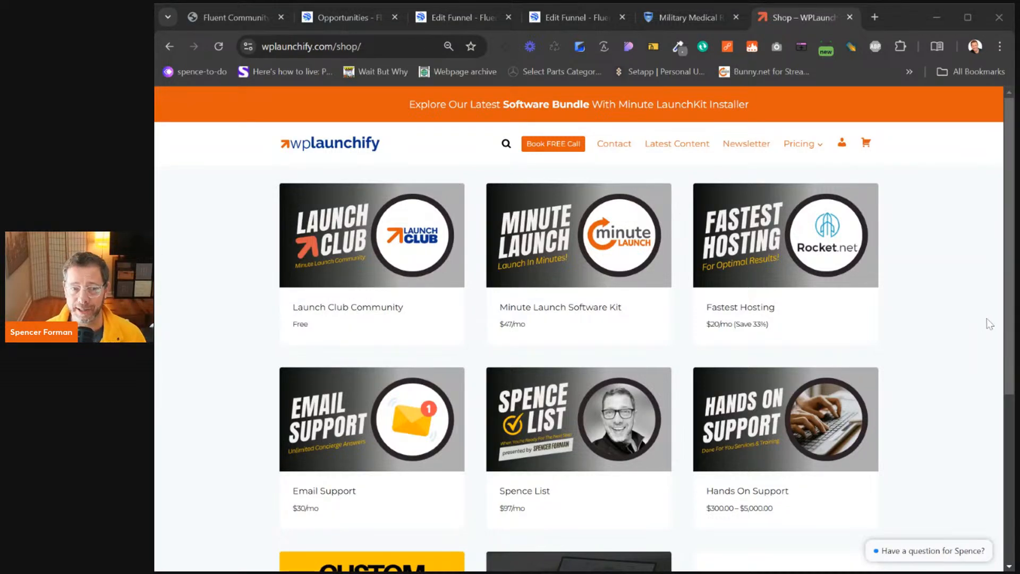
pyautogui.scroll(-5, 989, 323)
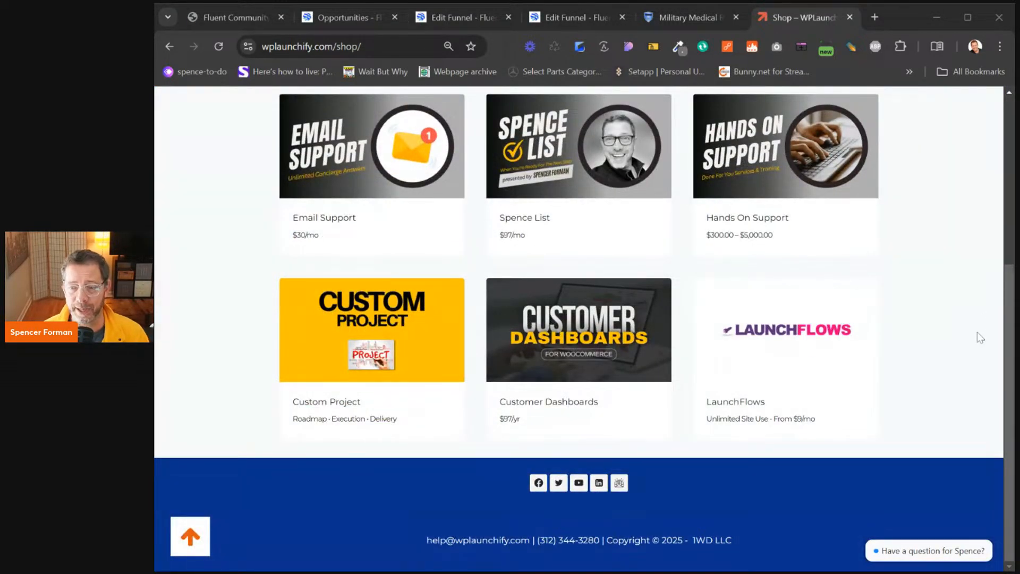
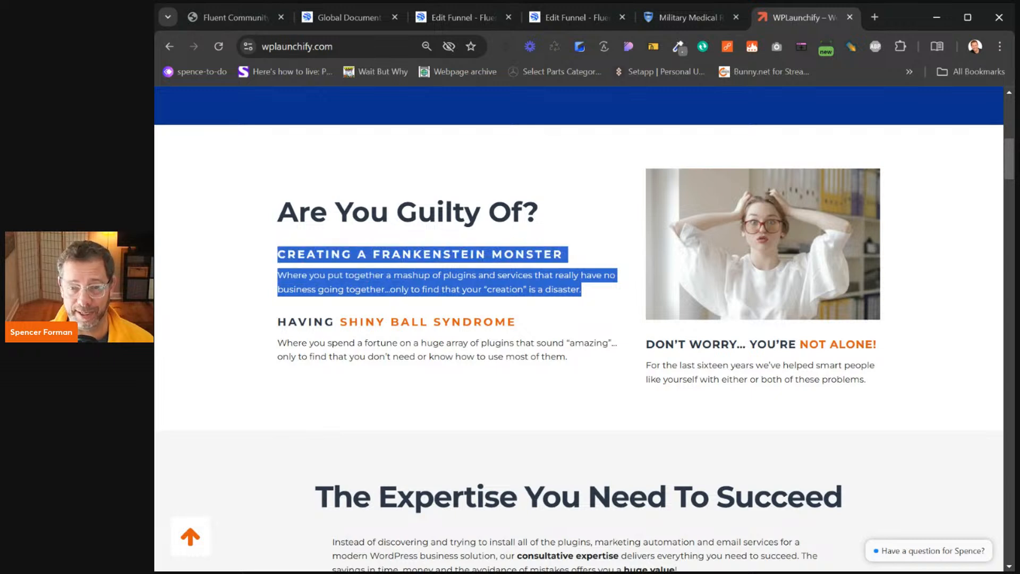
# Scroll the WPLaunchify homepage past the Shiny Ball Syndrome section down to Pricing
pyautogui.moveTo(284, 304); pyautogui.dragTo(591, 357)
pyautogui.click(594, 357)
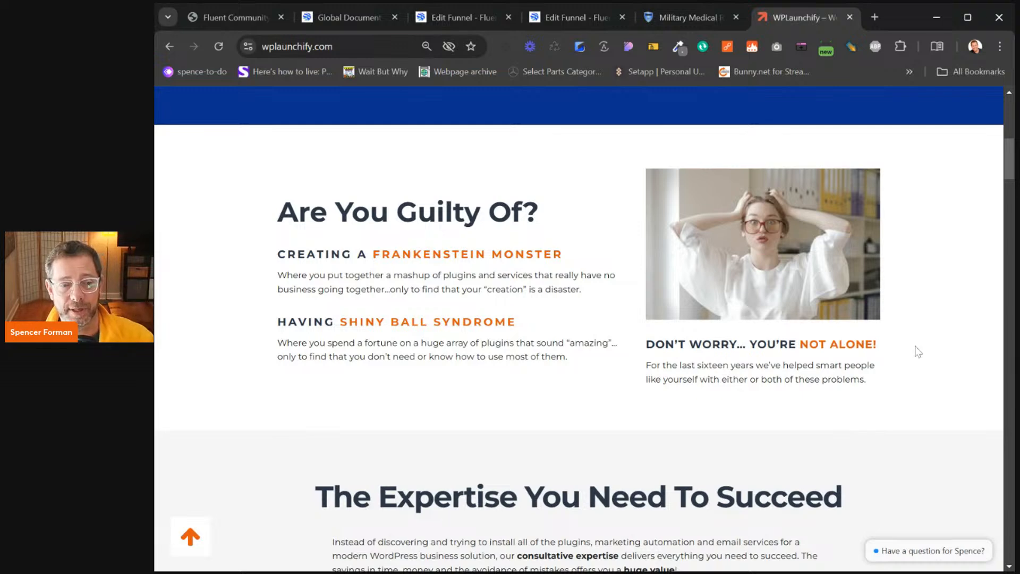
pyautogui.scroll(-5, 909, 354)
pyautogui.scroll(-2, 909, 355)
pyautogui.scroll(1, 907, 354)
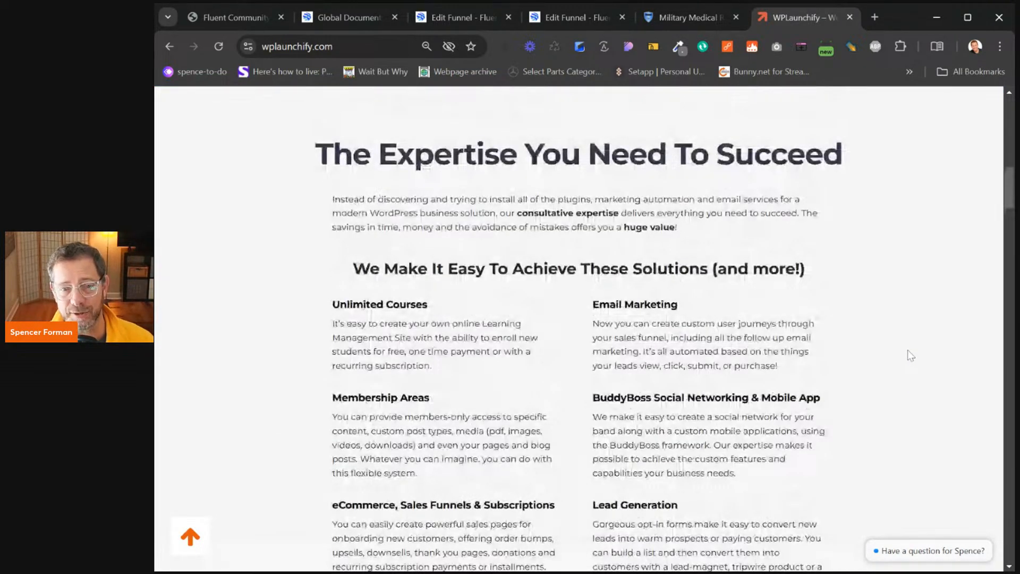
pyautogui.scroll(-2, 911, 356)
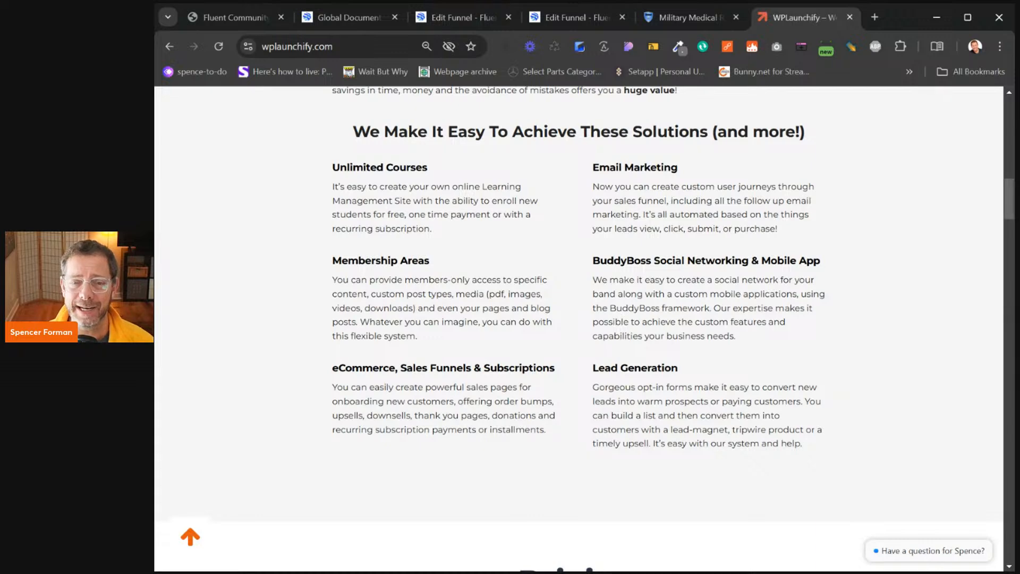
pyautogui.scroll(-8, 859, 360)
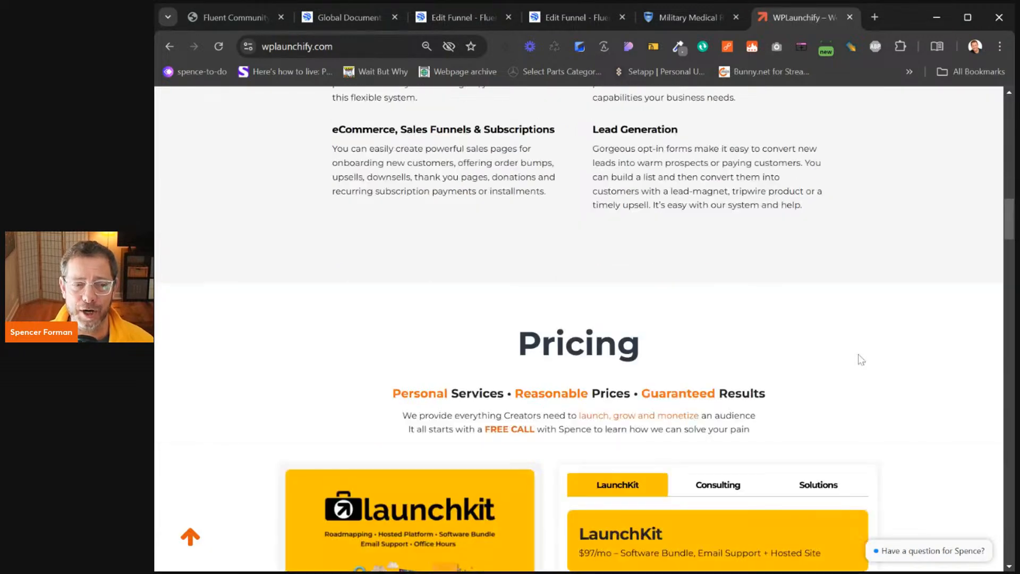
pyautogui.scroll(-2, 858, 360)
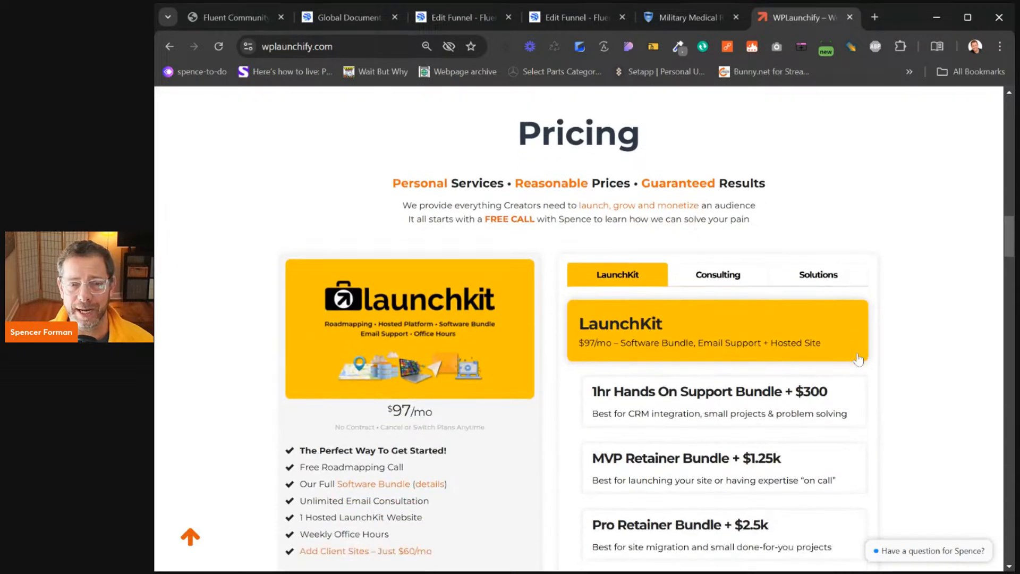
# Open the LaunchKit Software Bundle price list, review it to the Total Retail Value, and close it
pyautogui.click(403, 456)
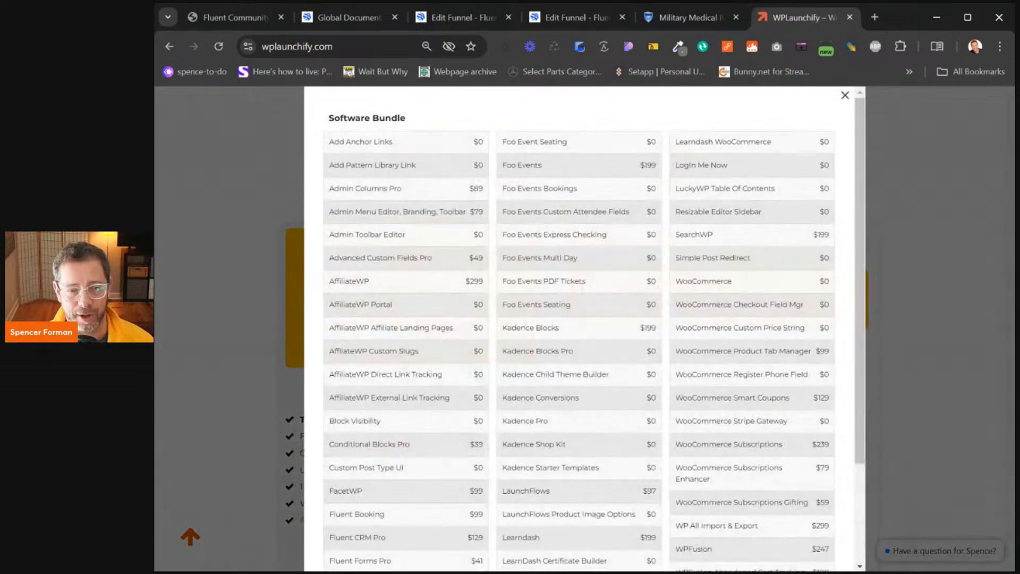
pyautogui.scroll(-4, 402, 458)
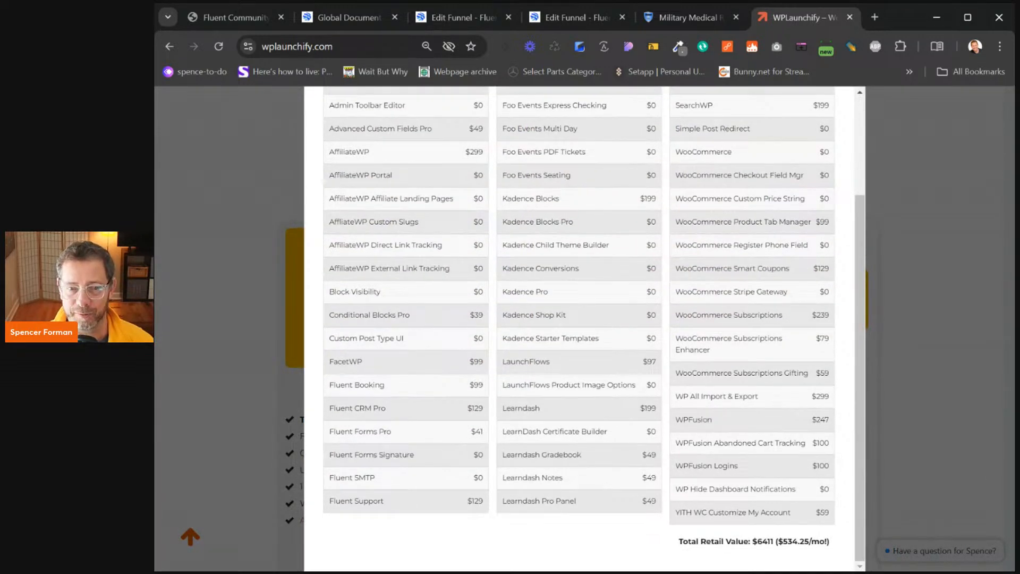
pyautogui.scroll(3, 762, 529)
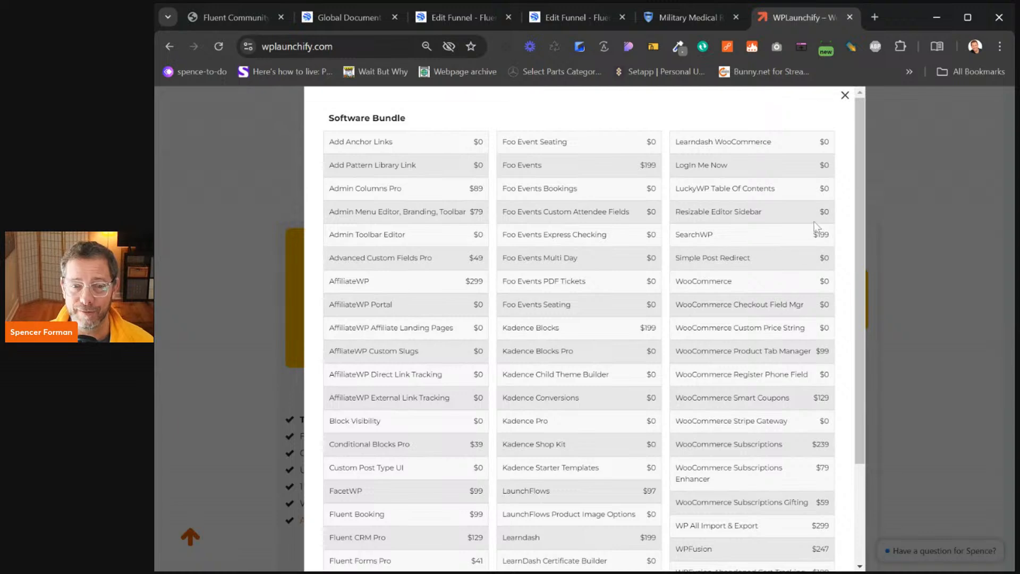
pyautogui.click(846, 95)
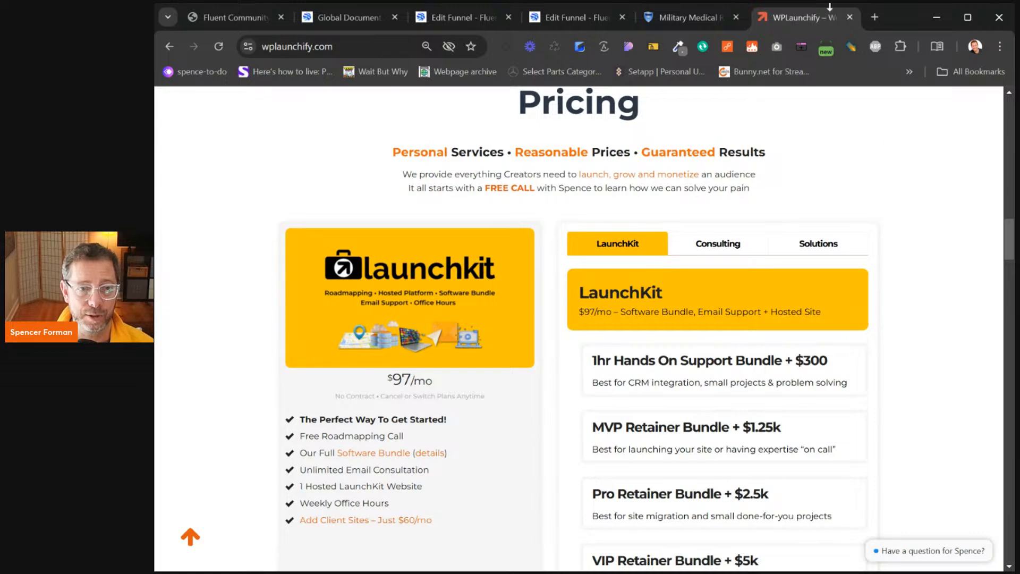
# Close the WPLaunchify tab, return to the site admin, and open Products > All Products
pyautogui.click(850, 17)
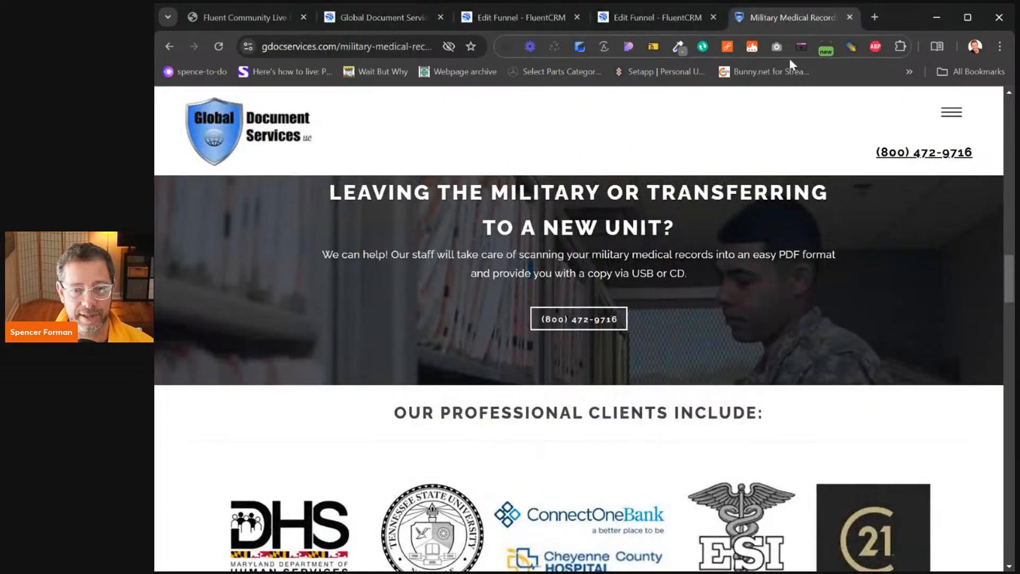
pyautogui.click(392, 17)
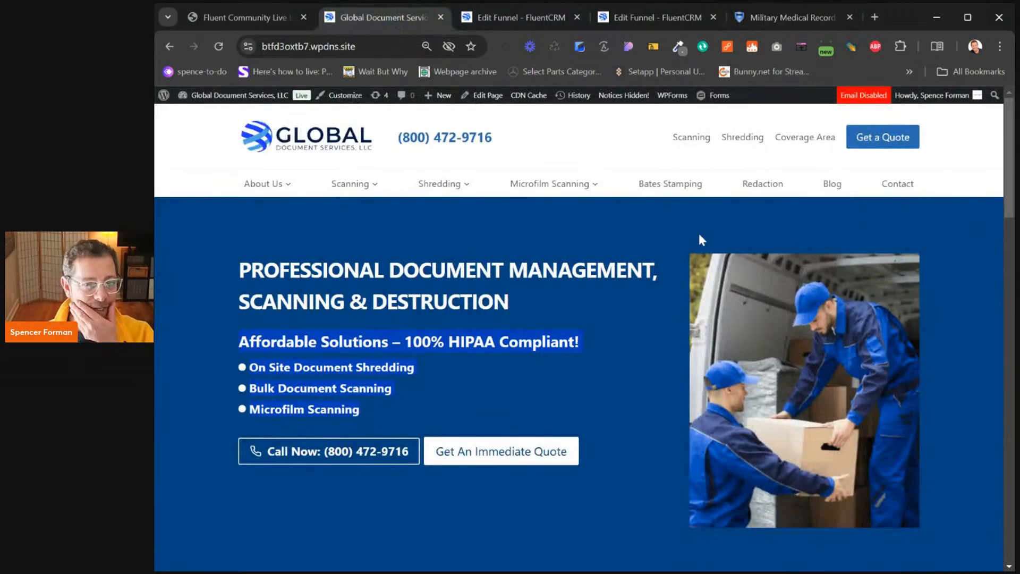
pyautogui.click(543, 19)
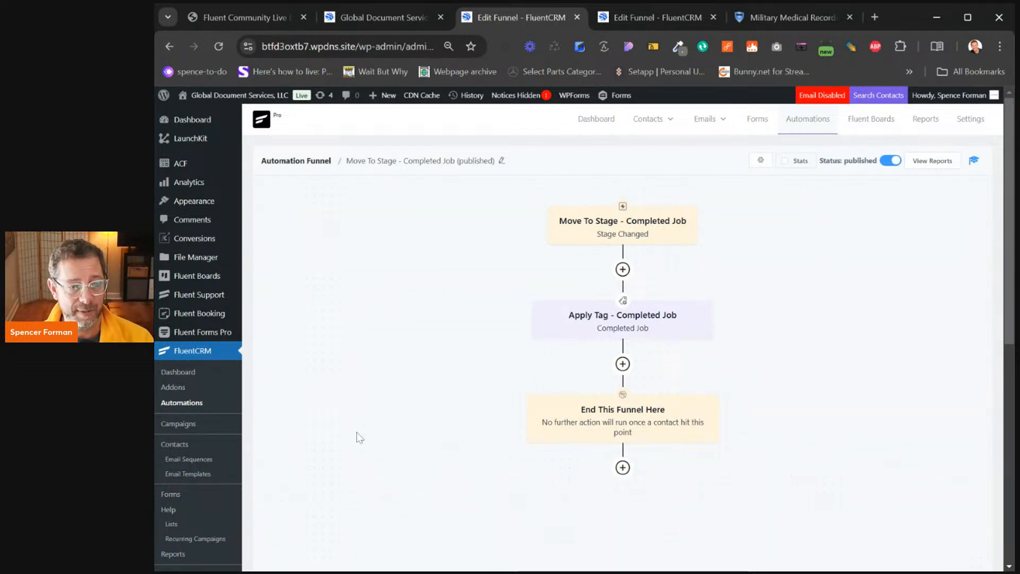
pyautogui.scroll(-6, 239, 455)
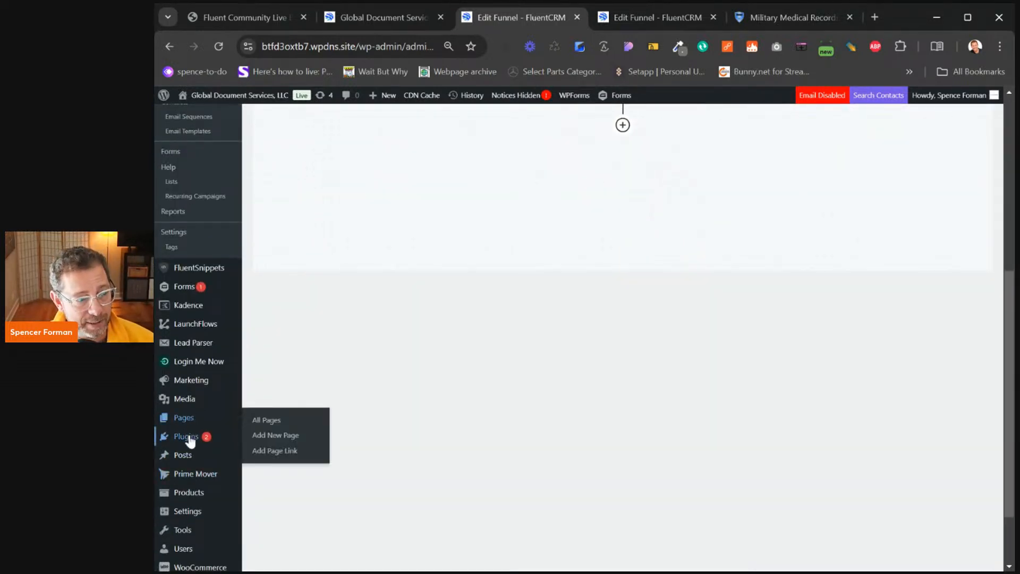
pyautogui.moveTo(183, 493)
pyautogui.click(280, 433)
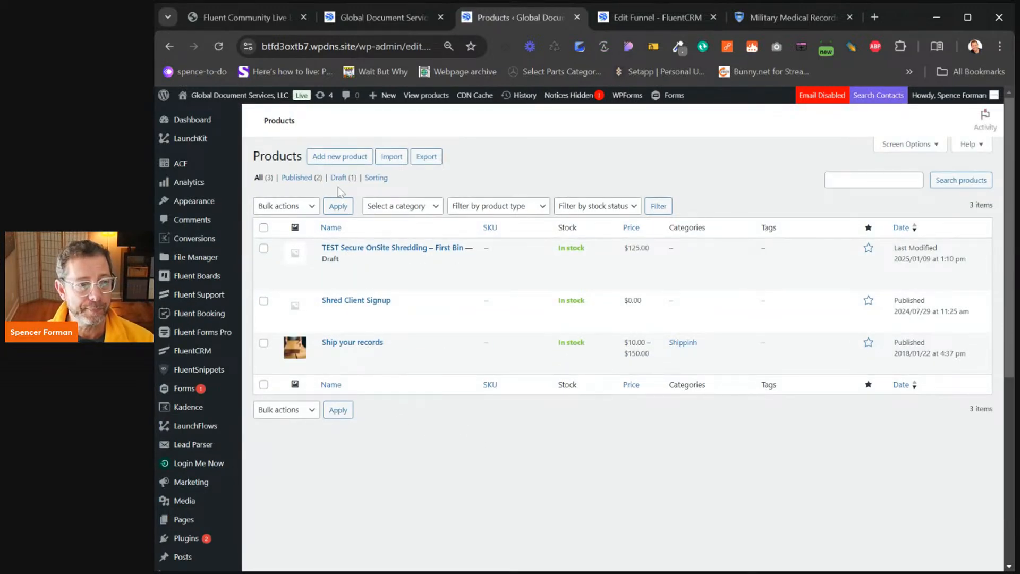
# Create a new virtual product titled 'Custom Quote'
pyautogui.click(340, 158)
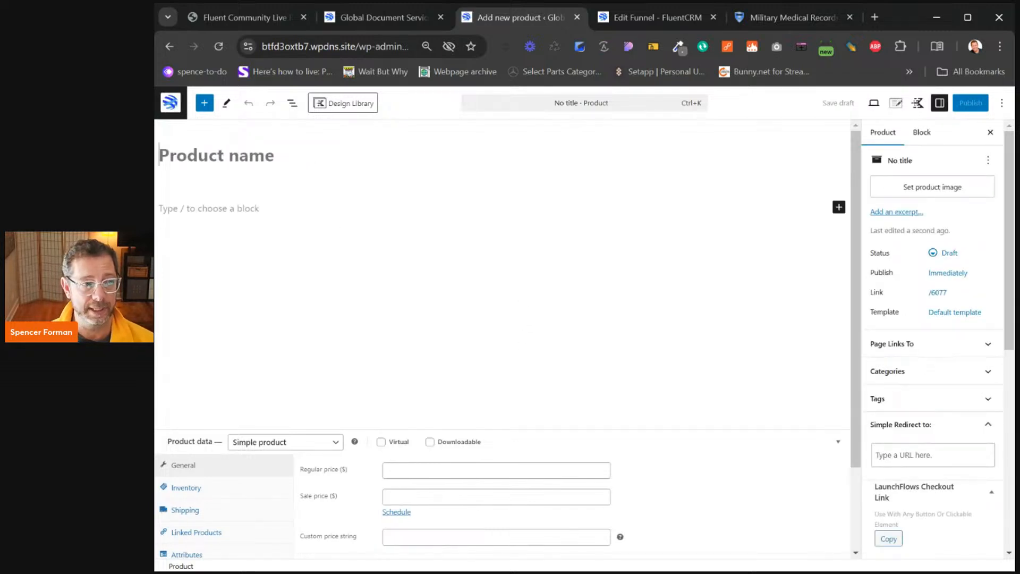
pyautogui.write('cusotm')
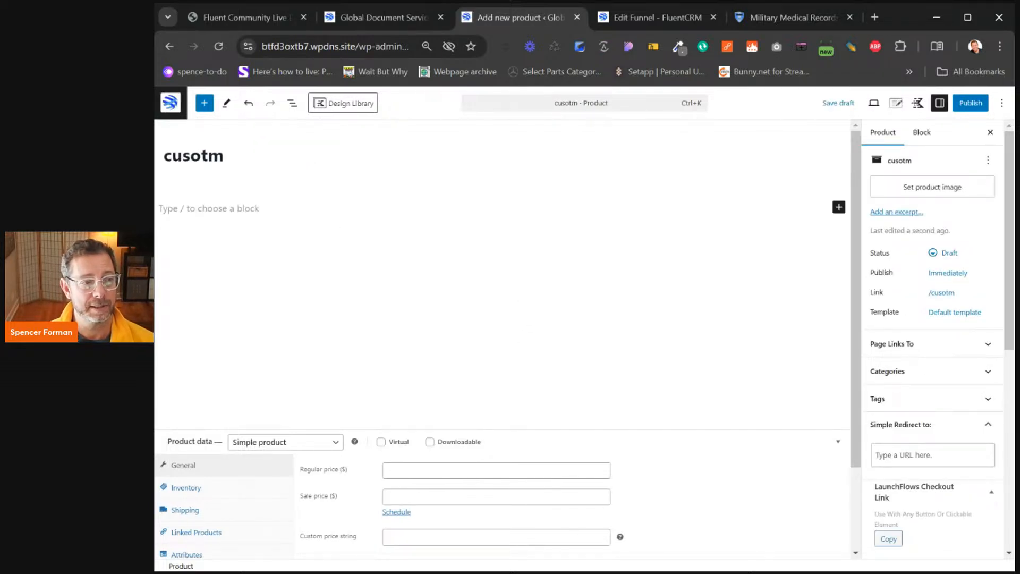
pyautogui.press('BackSpace')
pyautogui.press('BackSpace')
pyautogui.press('BackSpace')
pyautogui.press('BackSpace')
pyautogui.press('BackSpace')
pyautogui.press('BackSpace')
pyautogui.write('Custom ')
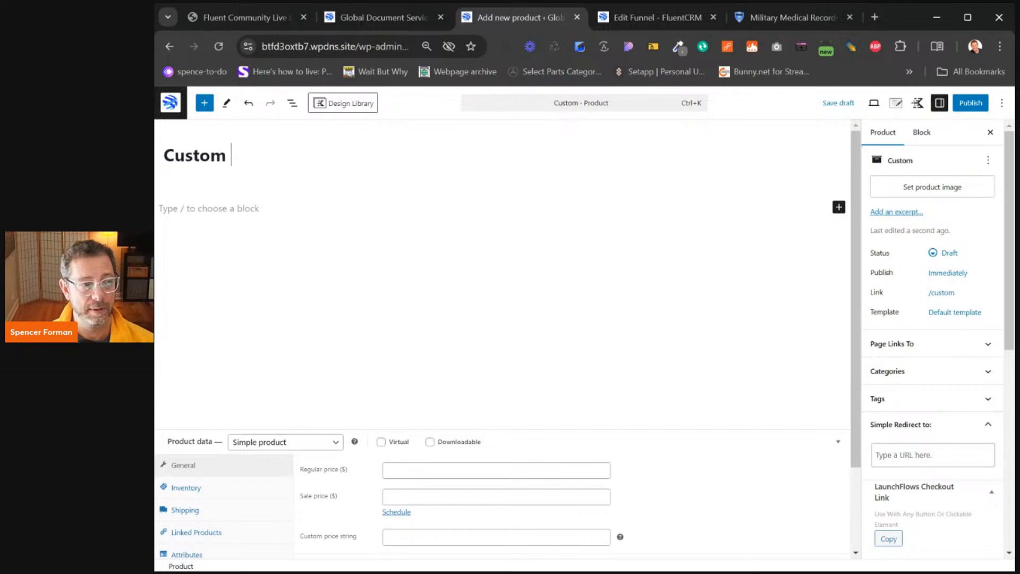
pyautogui.write('Quote')
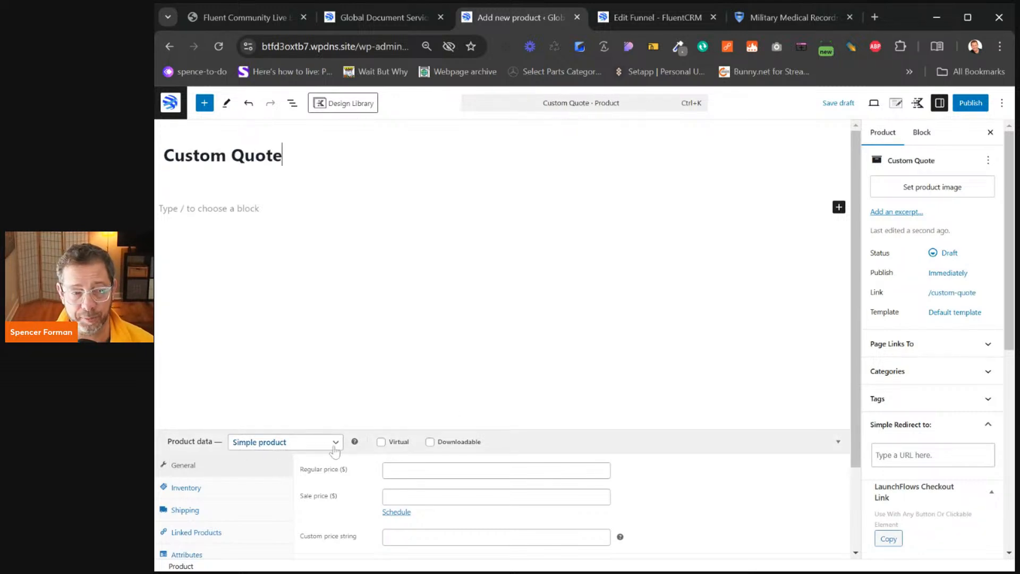
pyautogui.click(381, 441)
pyautogui.click(468, 470)
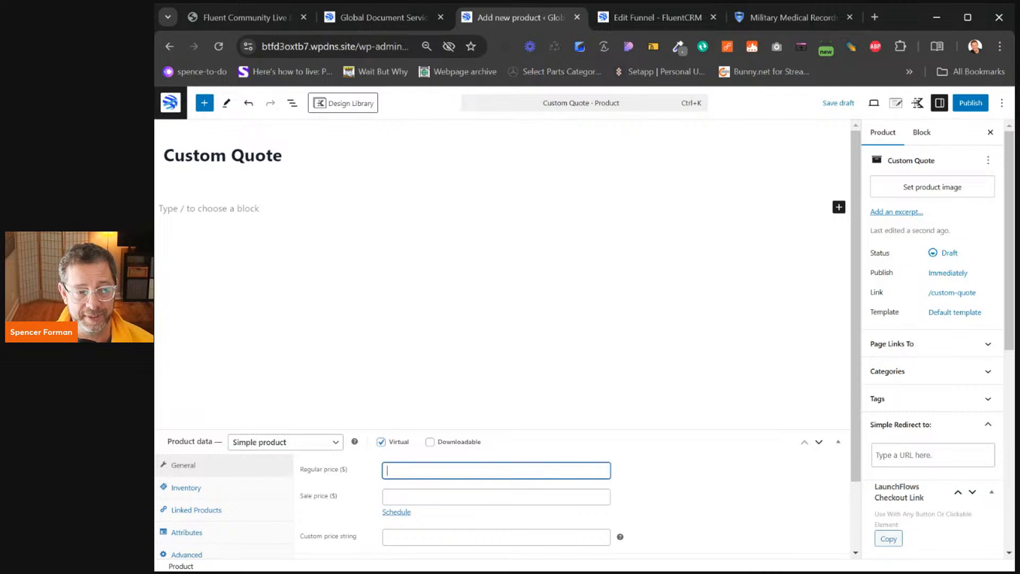
pyautogui.scroll(-2, 266, 439)
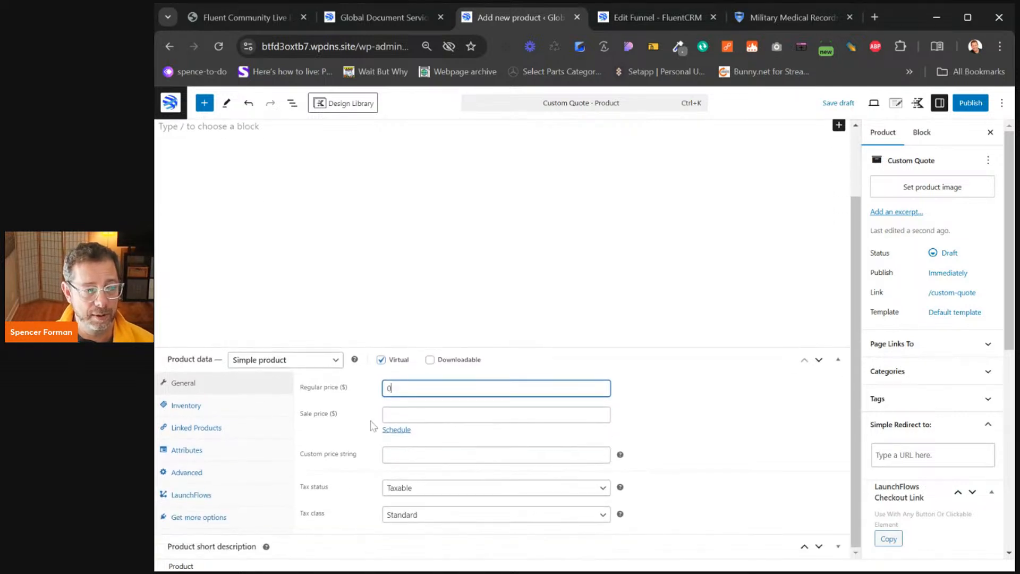
# Set the product's LaunchFlows next step to Checkout and post-checkout page to Thank You!
pyautogui.click(207, 499)
pyautogui.click(465, 386)
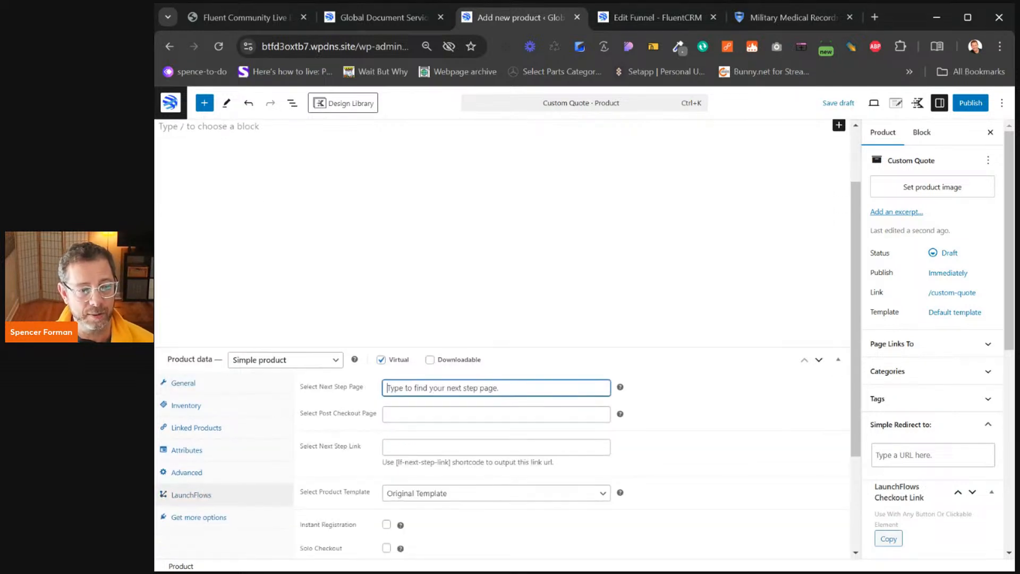
pyautogui.write('checkout')
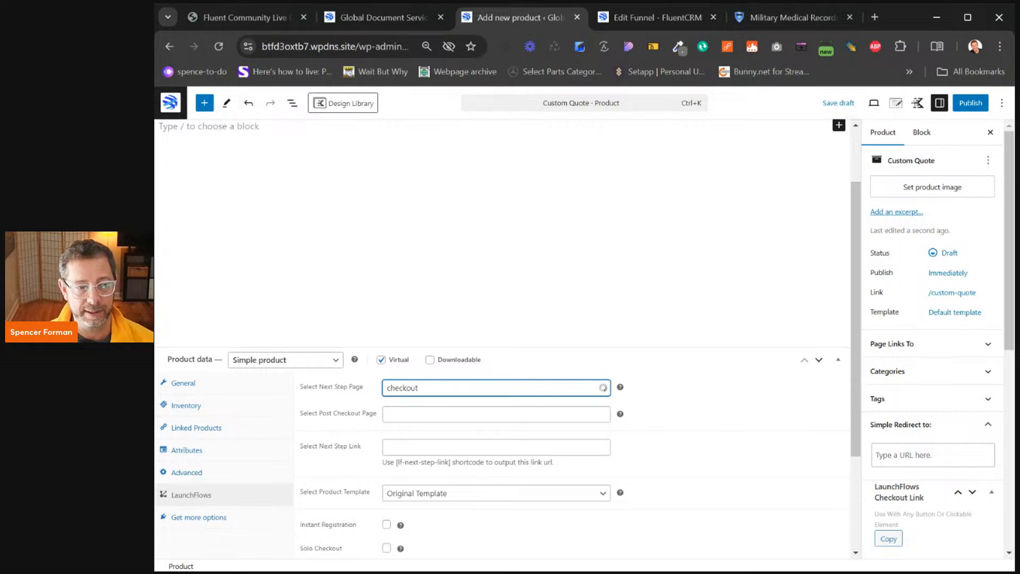
pyautogui.click(426, 412)
pyautogui.click(426, 413)
pyautogui.write('thank you')
pyautogui.click(414, 427)
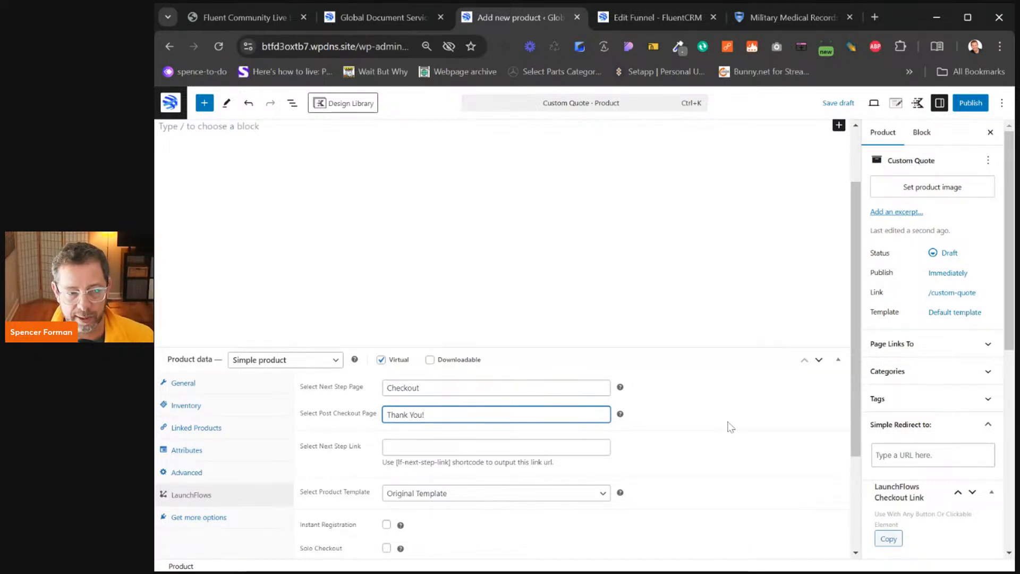
# Turn on Instant Clean Sales Page and bring up the product image picker
pyautogui.scroll(-2, 674, 436)
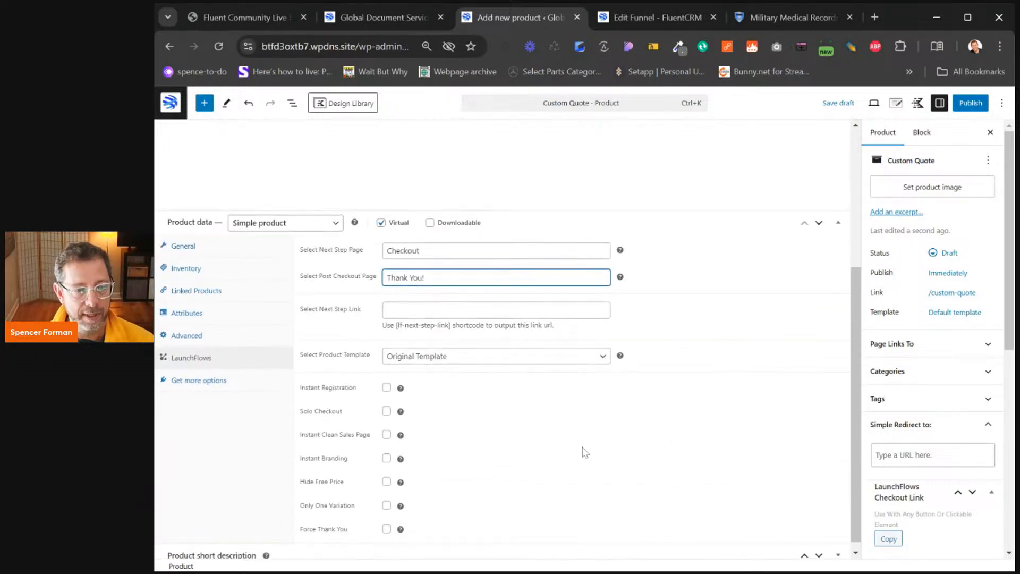
pyautogui.click(386, 435)
pyautogui.scroll(4, 735, 391)
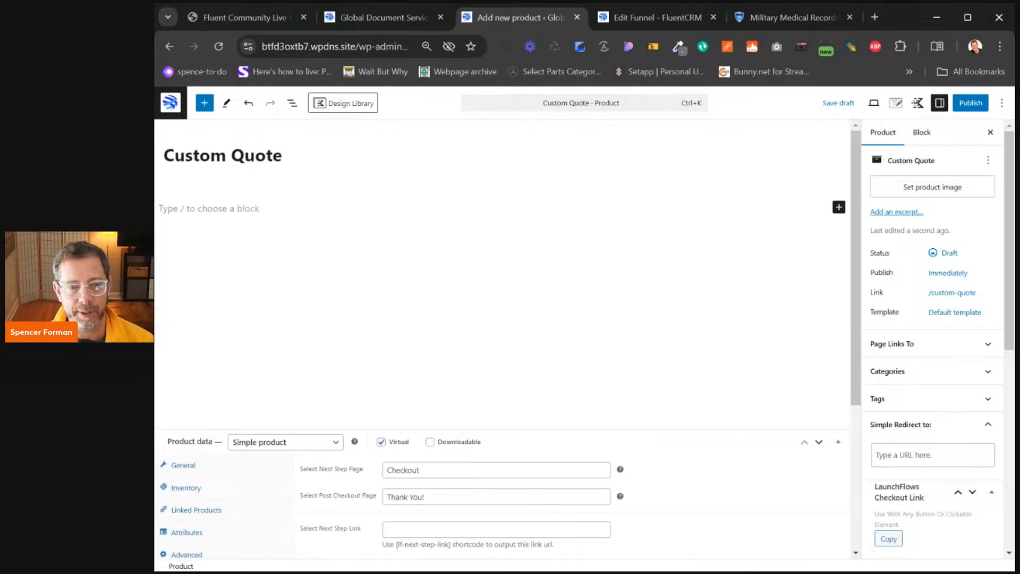
pyautogui.click(926, 192)
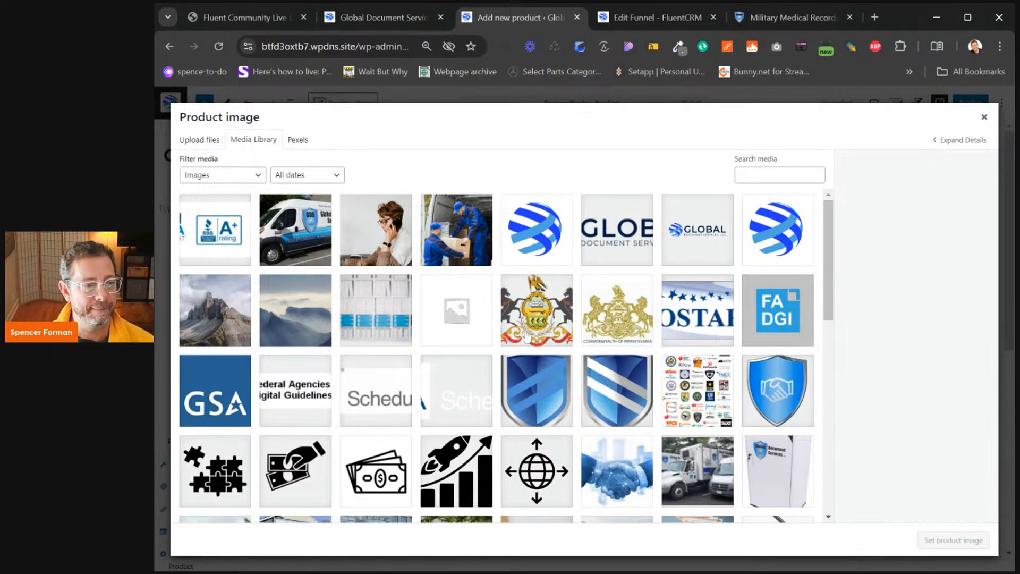
# Set the money-icon image as the product image and publish Custom Quote
pyautogui.scroll(-4, 521, 343)
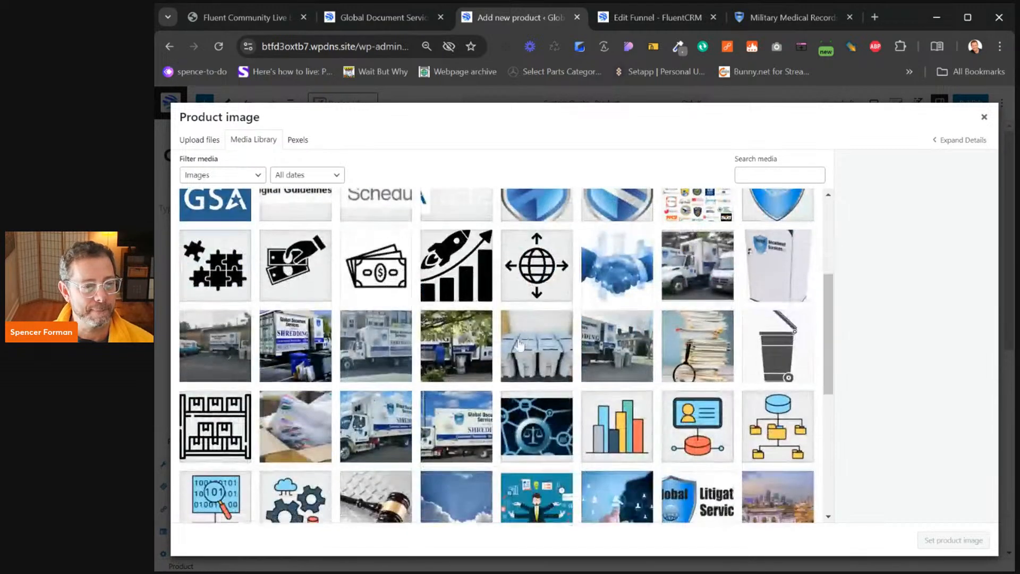
pyautogui.click(369, 286)
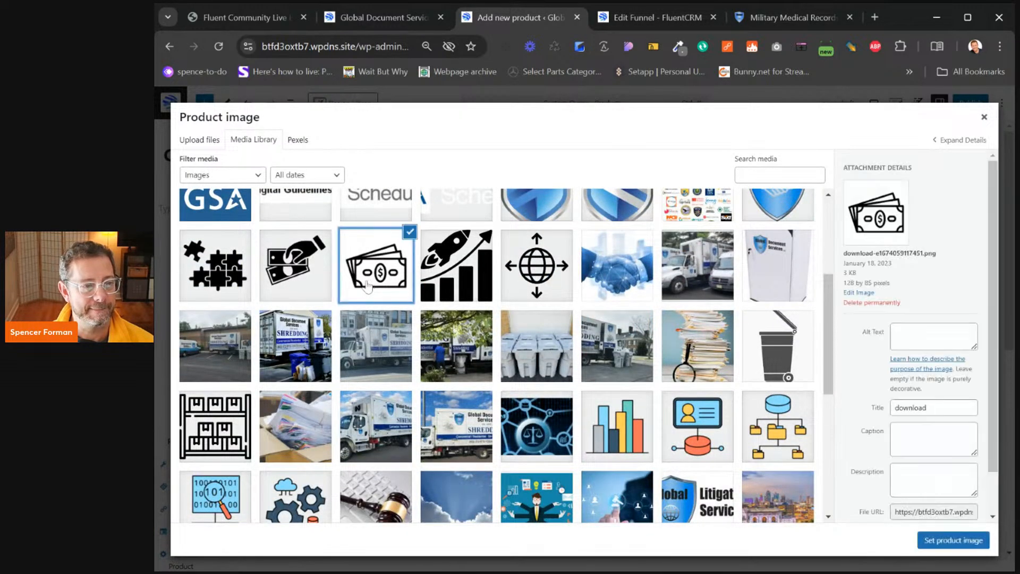
pyautogui.click(952, 541)
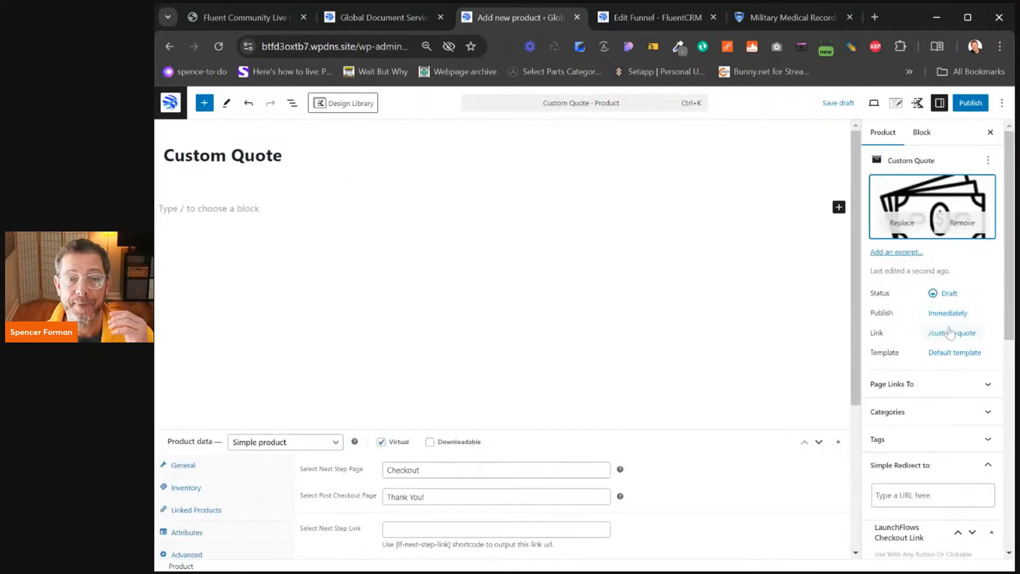
pyautogui.click(966, 106)
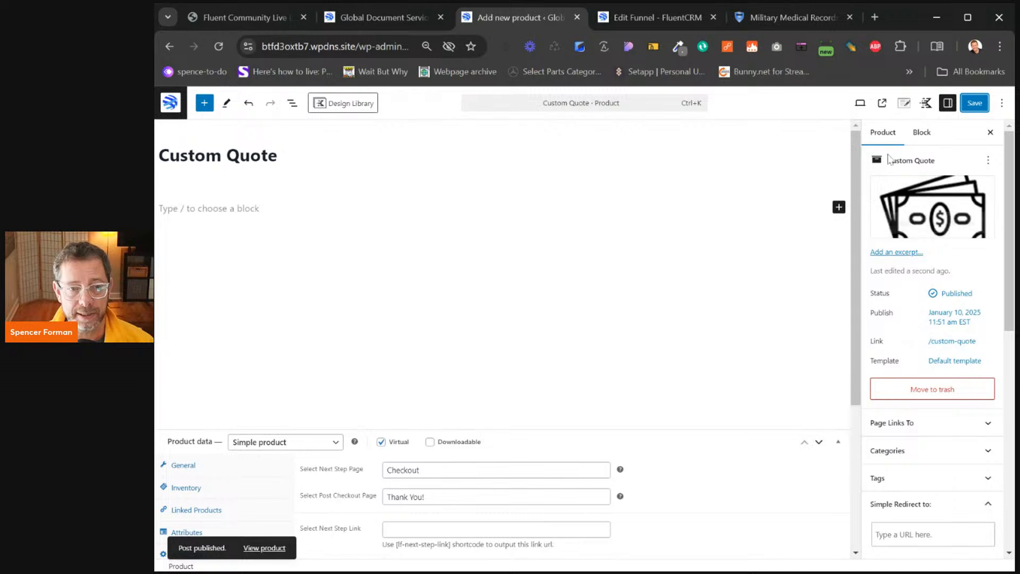
# Reload the product editor and copy its LaunchFlows checkout link
pyautogui.scroll(-6, 922, 264)
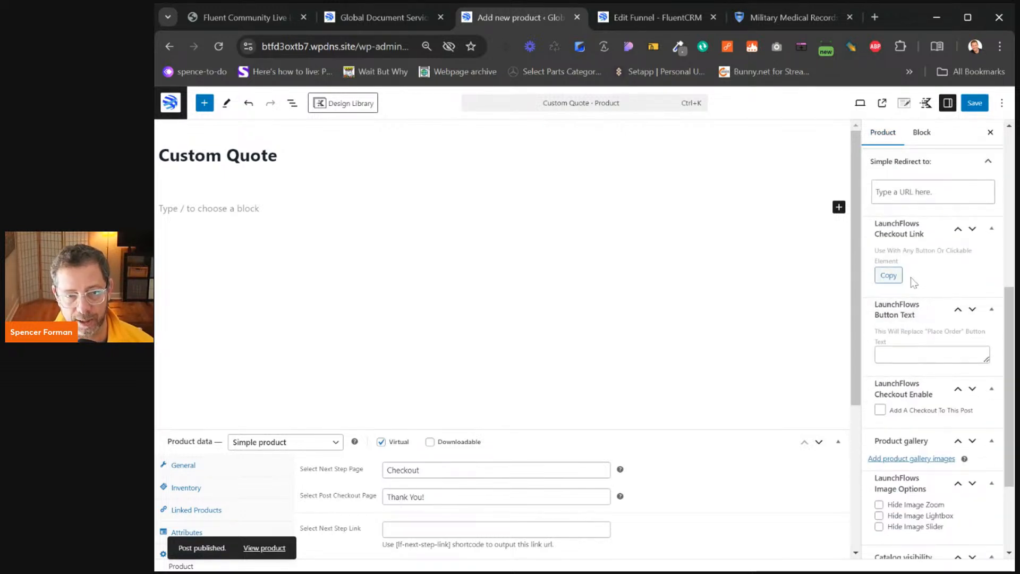
pyautogui.click(219, 46)
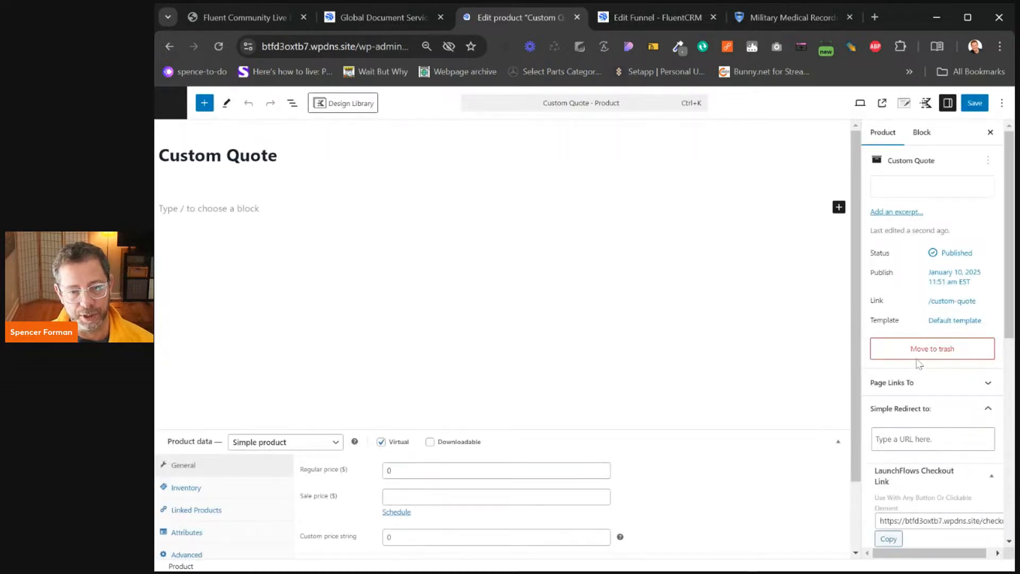
pyautogui.scroll(-4, 906, 457)
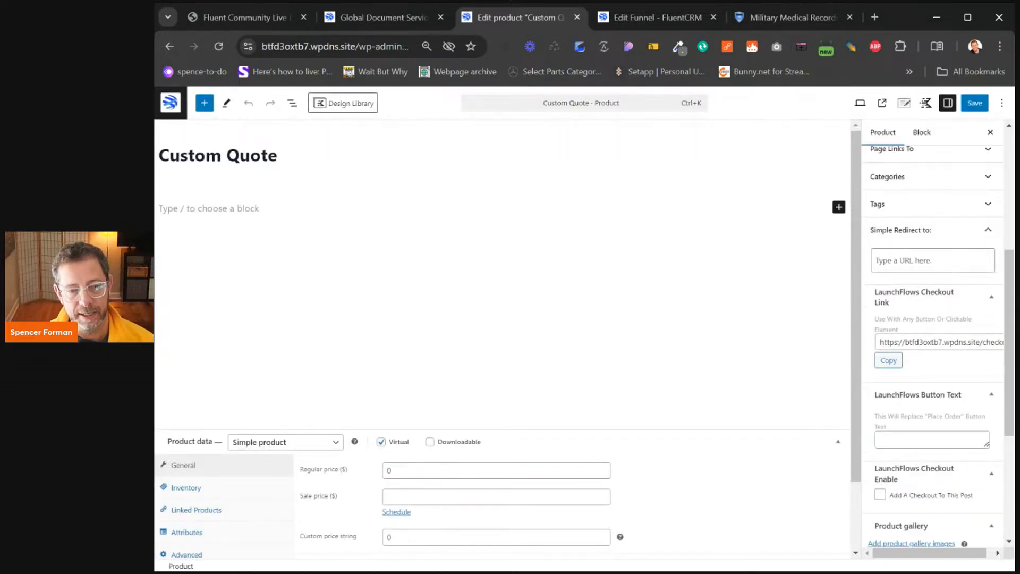
pyautogui.click(889, 361)
# Paste the checkout link into a new tab and append &donation=12755.12
pyautogui.click(868, 20)
pyautogui.write('https://btfd3oxtb7.wpdns.site/checkout/?add-to-cart=6077')
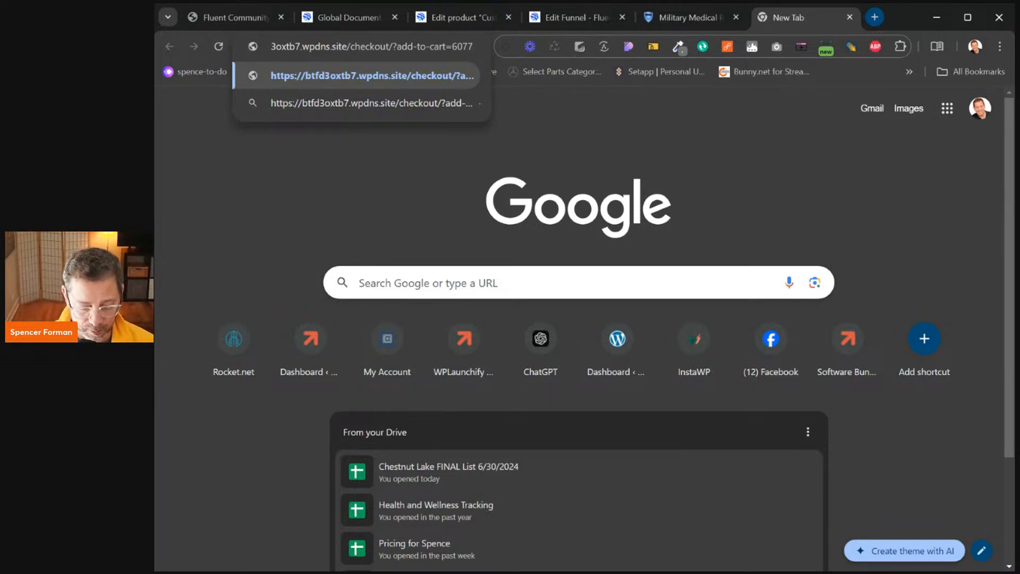
pyautogui.write('&donation=')
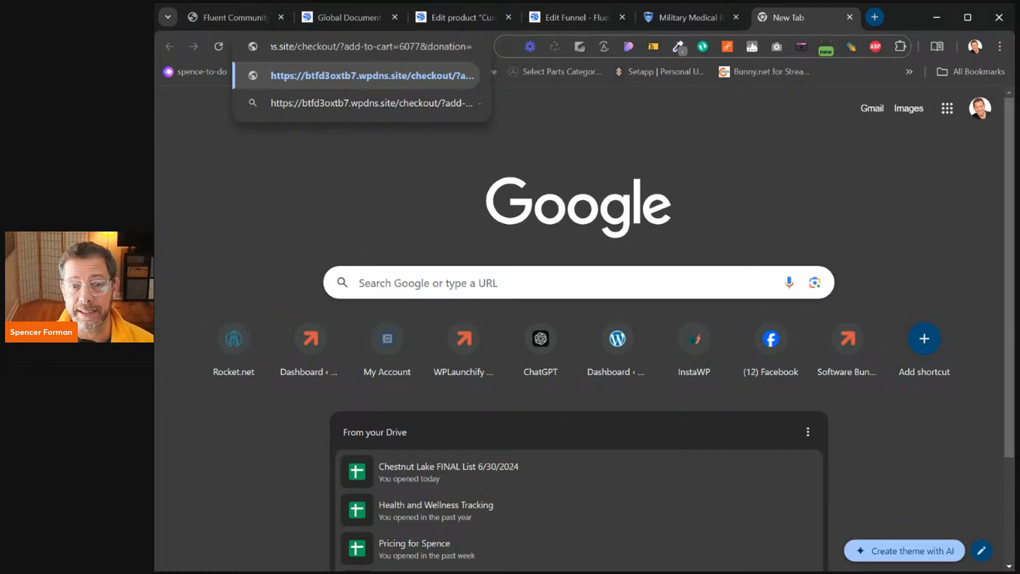
pyautogui.write('12')
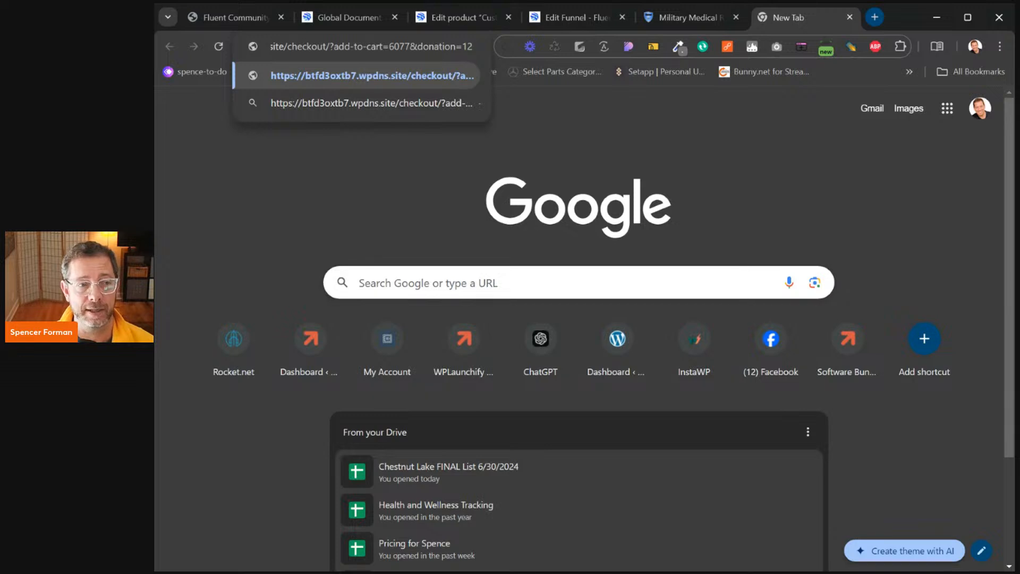
pyautogui.write('755')
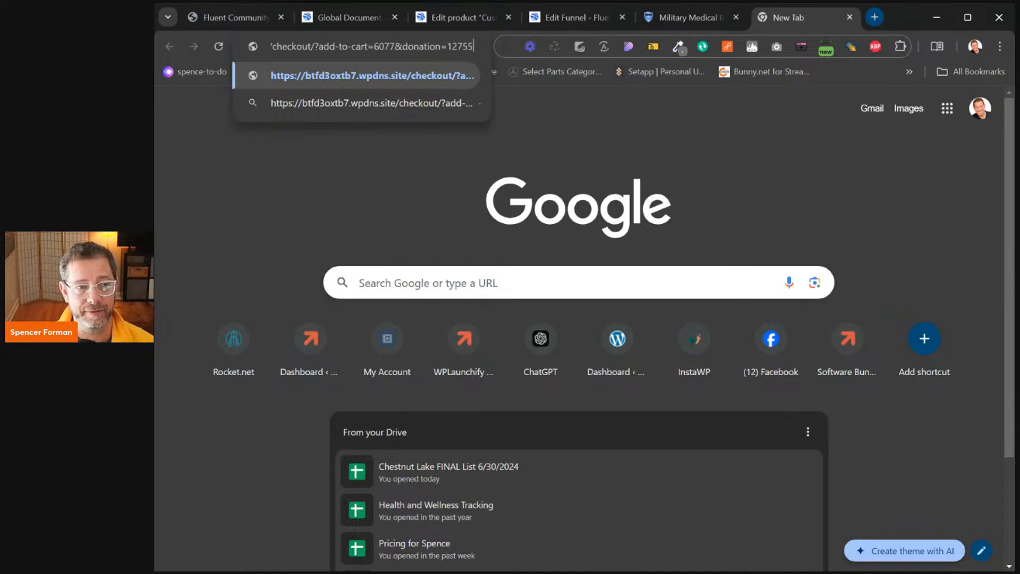
pyautogui.write('.12')
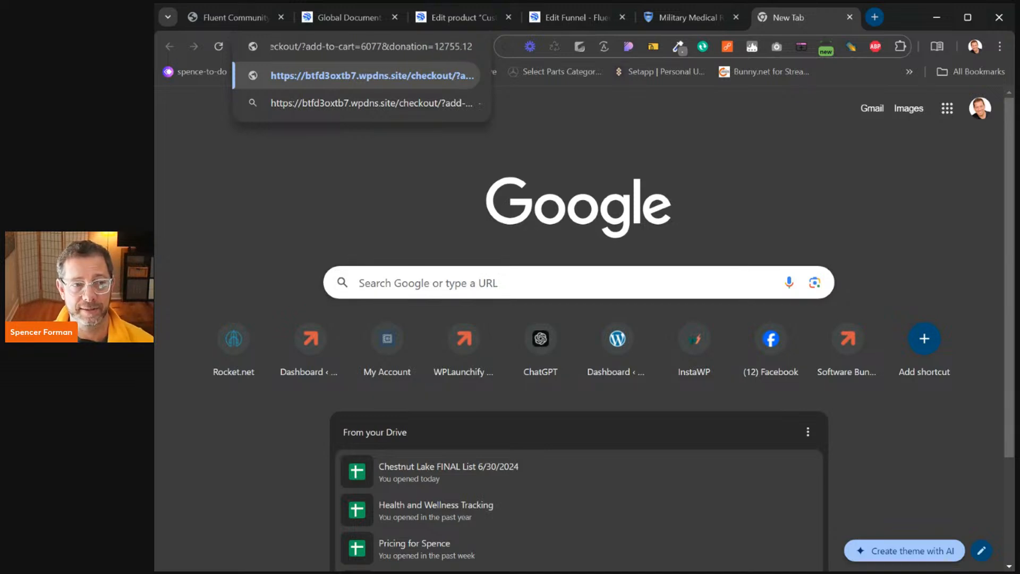
# Load the donation checkout link, showing Custom Quote at $12,755.12 and a $13,353.12 total
pyautogui.hotkey('ctrl', 'a')
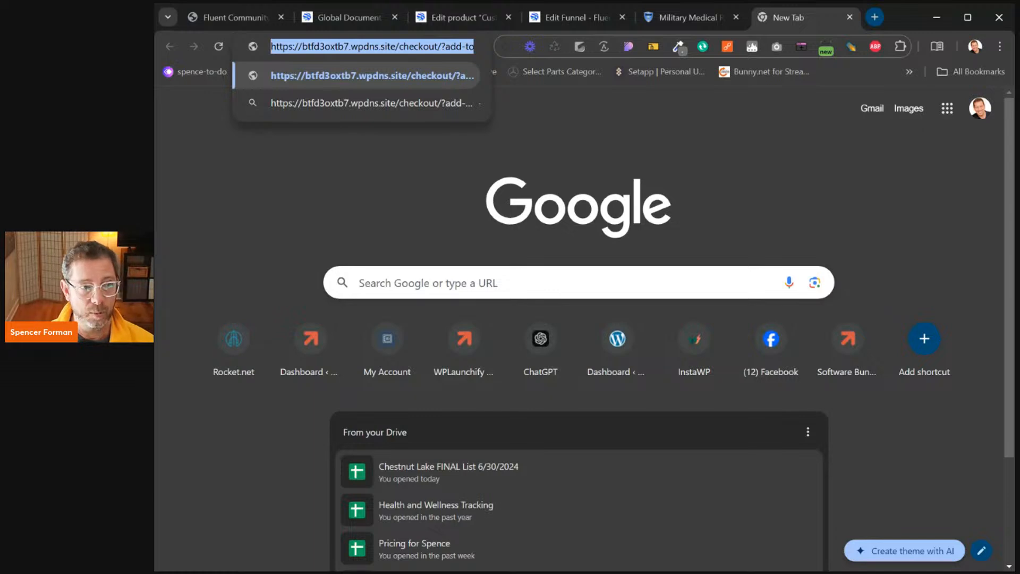
pyautogui.press('Return')
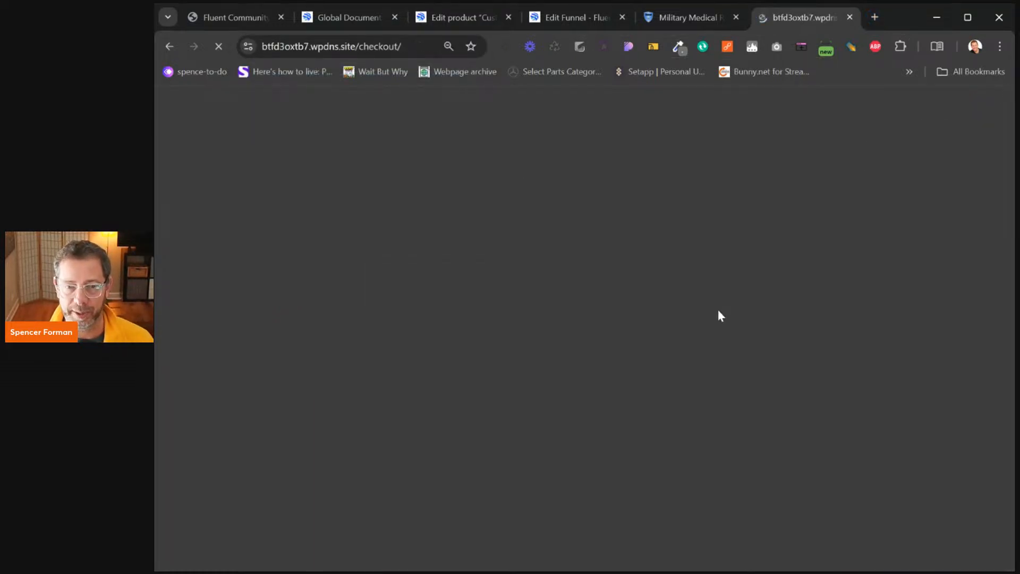
pyautogui.scroll(-3, 529, 357)
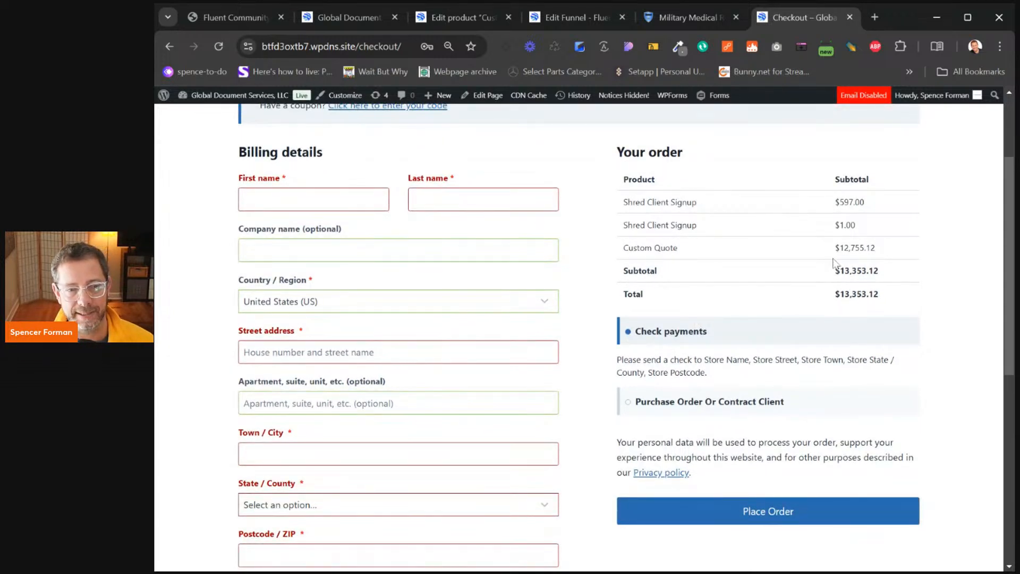
pyautogui.moveTo(628, 202); pyautogui.dragTo(697, 226)
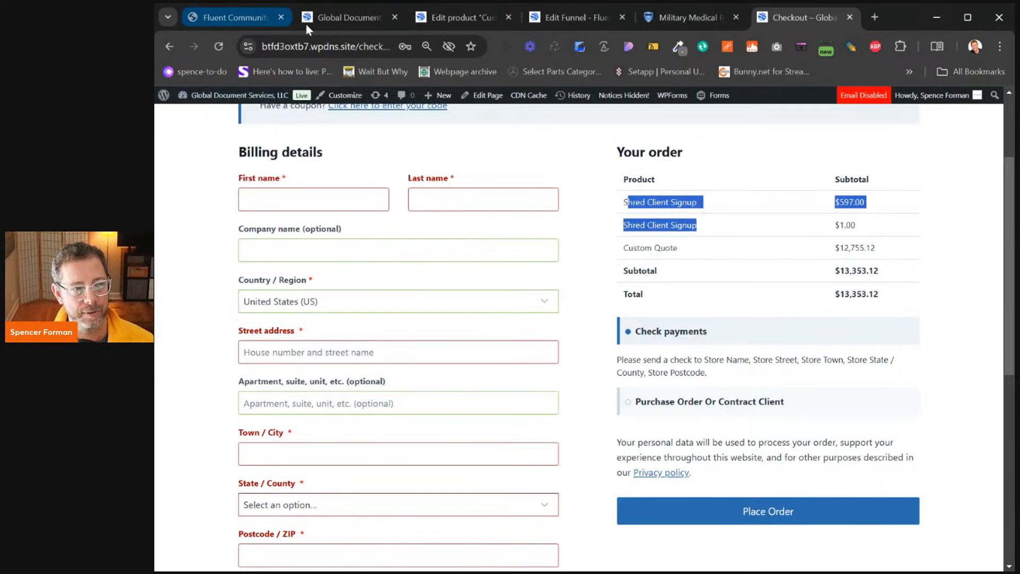
pyautogui.click(324, 17)
# Enable order-review thumbnails, removal links and quantities in LaunchFlows settings and save
pyautogui.click(202, 116)
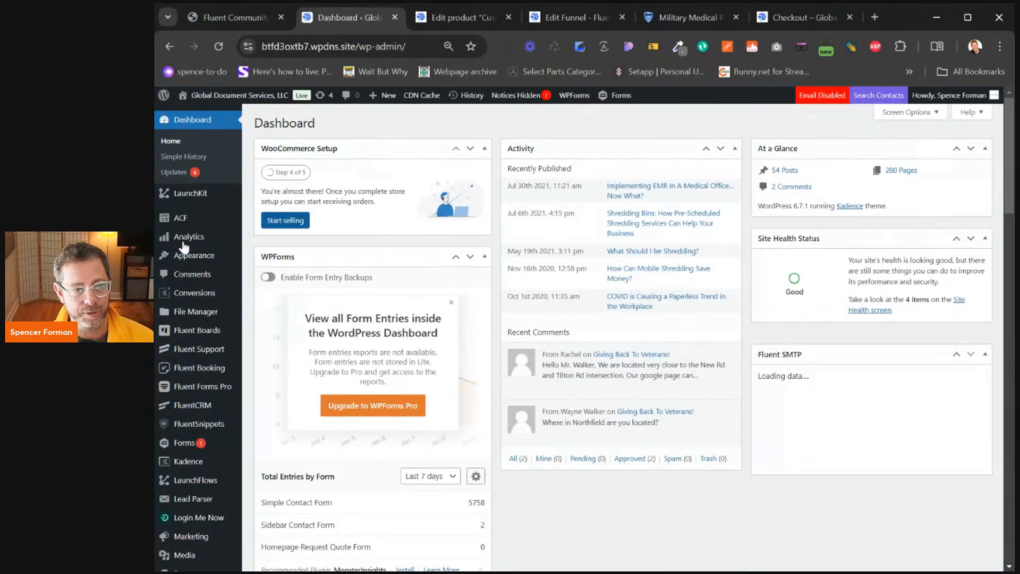
pyautogui.moveTo(166, 259)
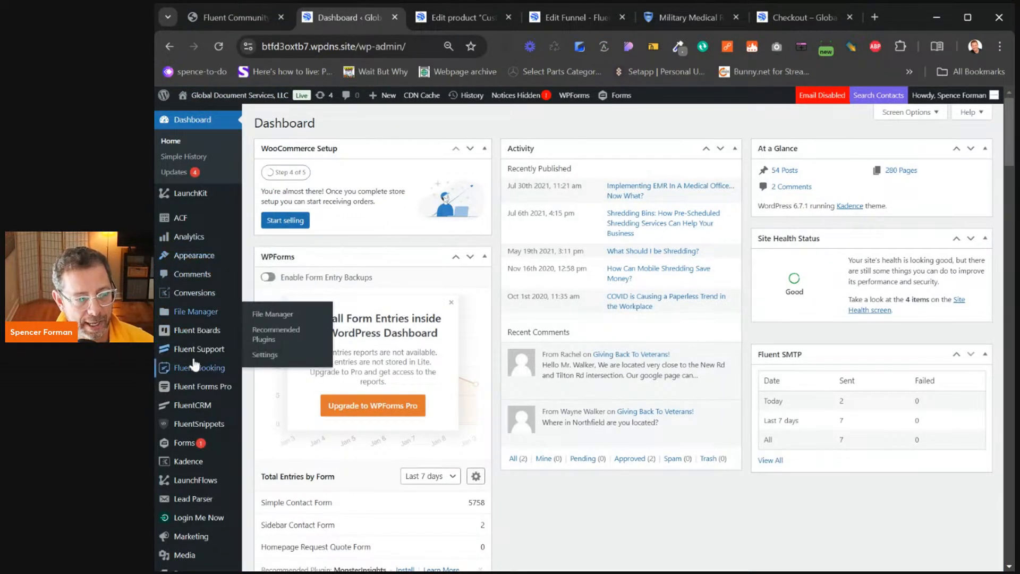
pyautogui.click(197, 484)
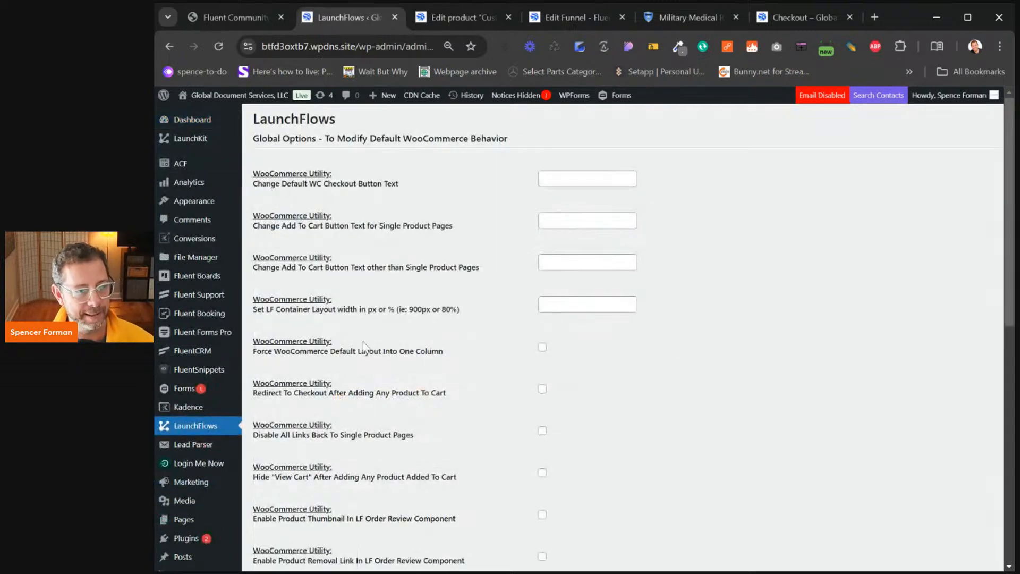
pyautogui.scroll(-5, 444, 320)
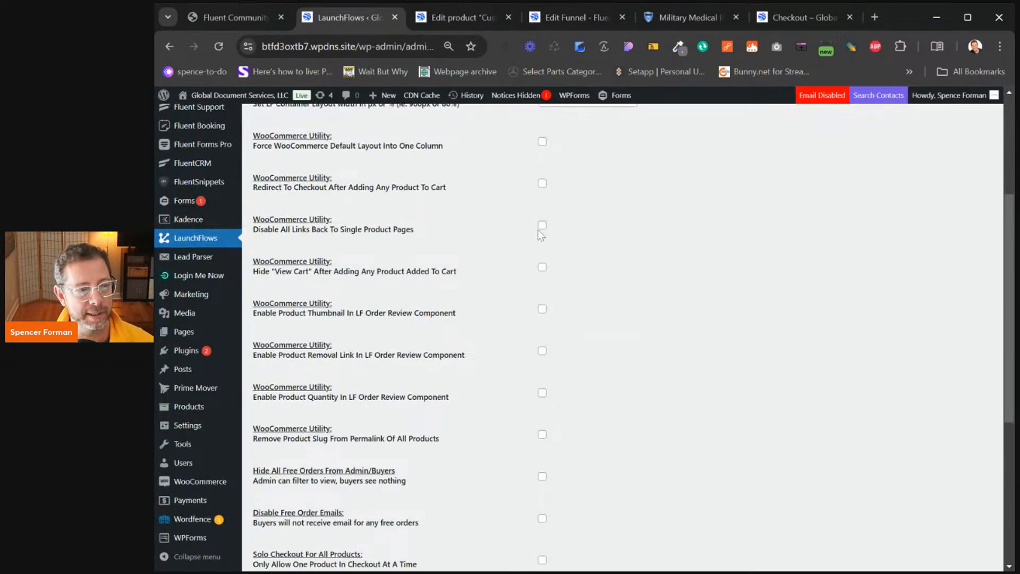
pyautogui.click(543, 311)
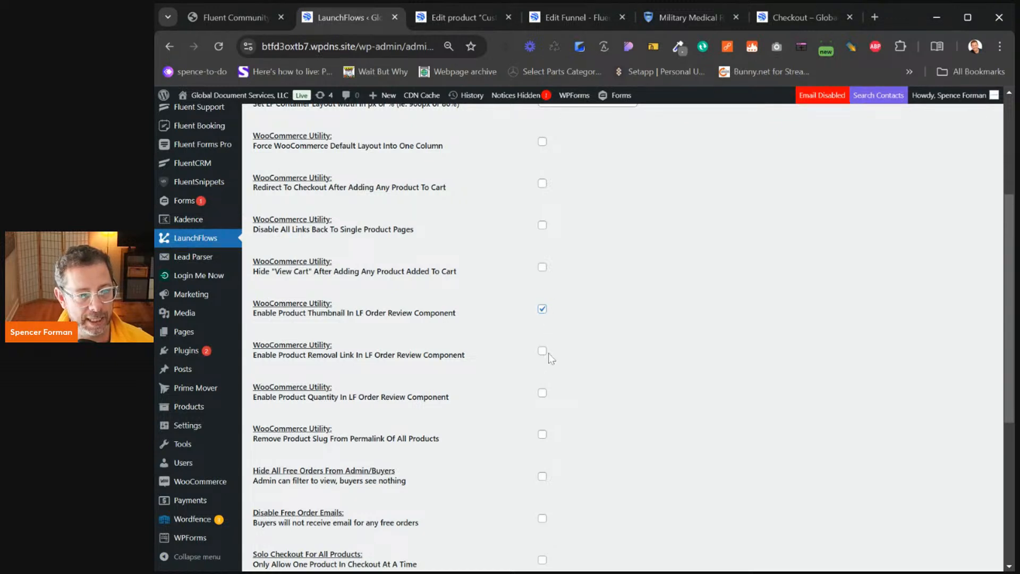
pyautogui.click(542, 351)
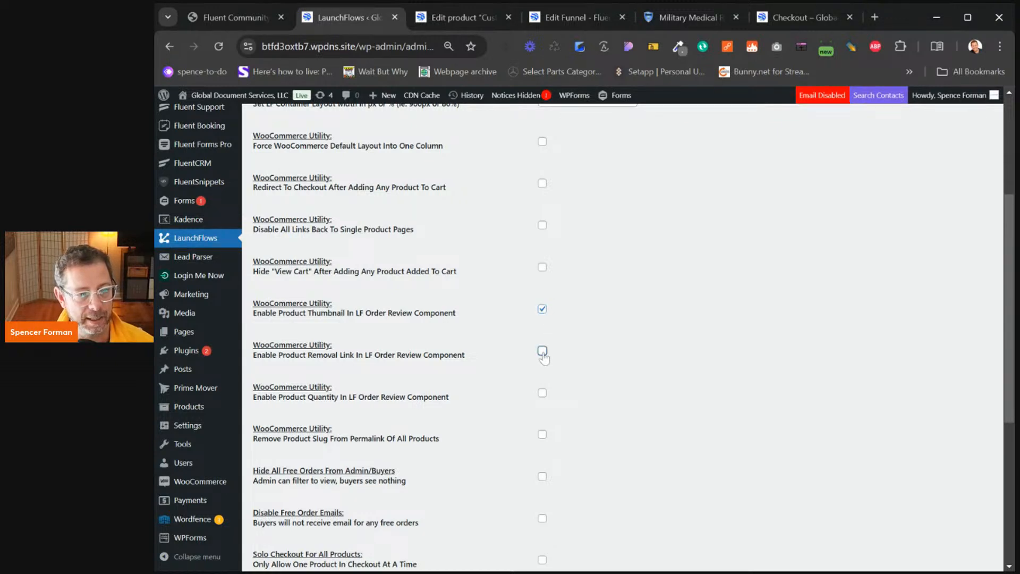
pyautogui.click(542, 393)
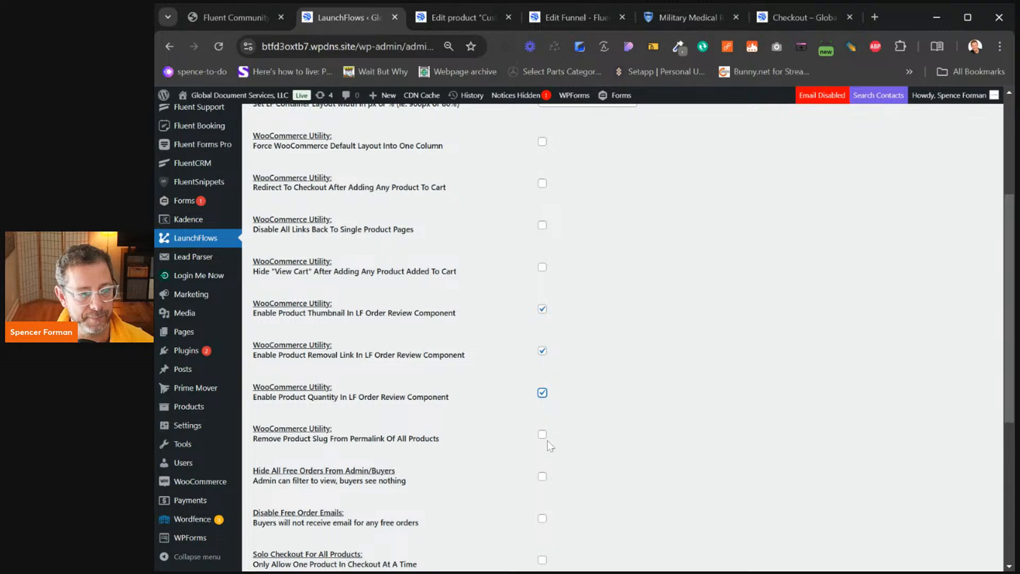
pyautogui.scroll(-5, 548, 441)
pyautogui.click(268, 516)
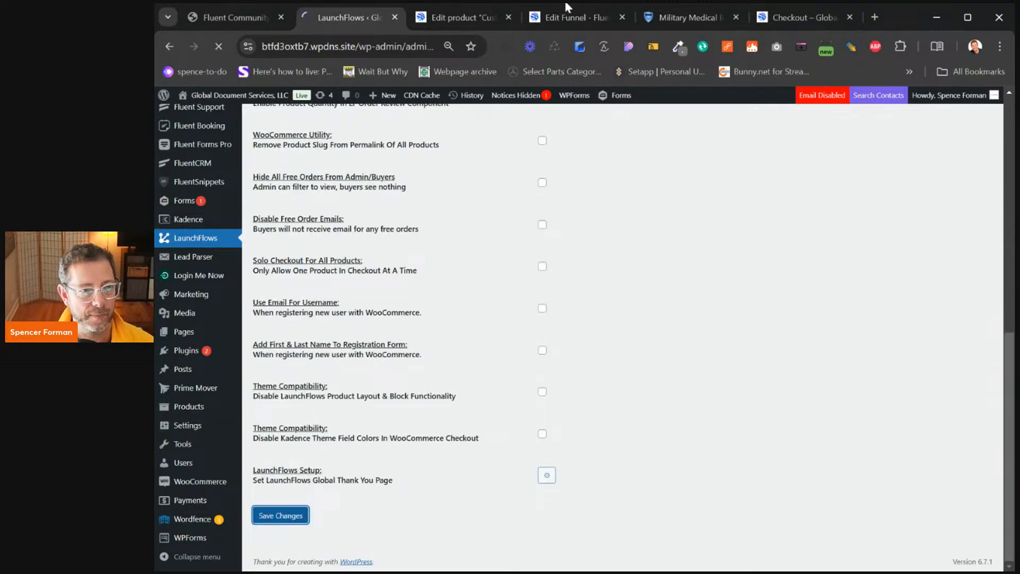
pyautogui.click(568, 17)
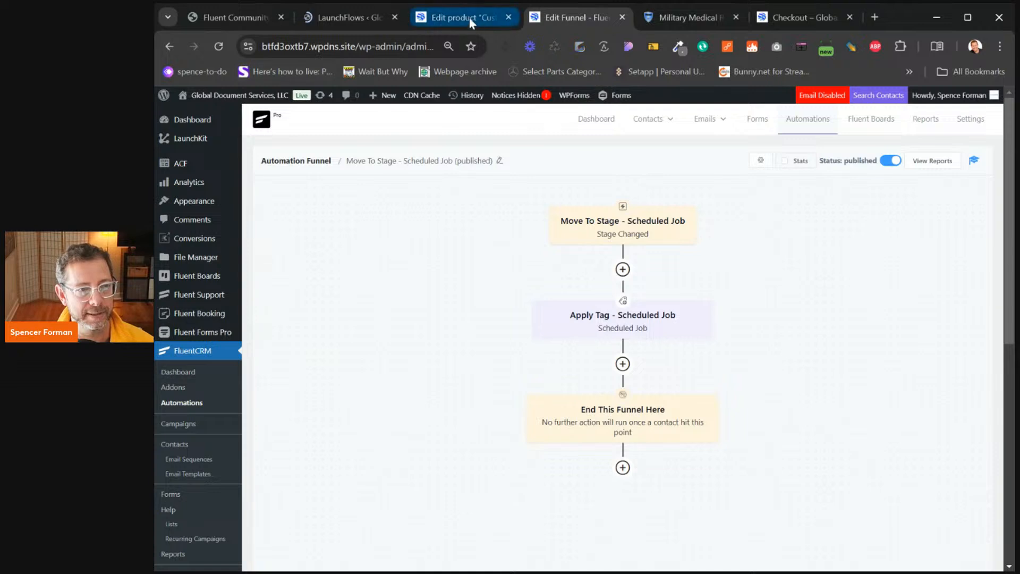
pyautogui.click(802, 17)
# Reload the checkout and remove both Shred Client Signup items and Custom Quote from the order
pyautogui.click(218, 46)
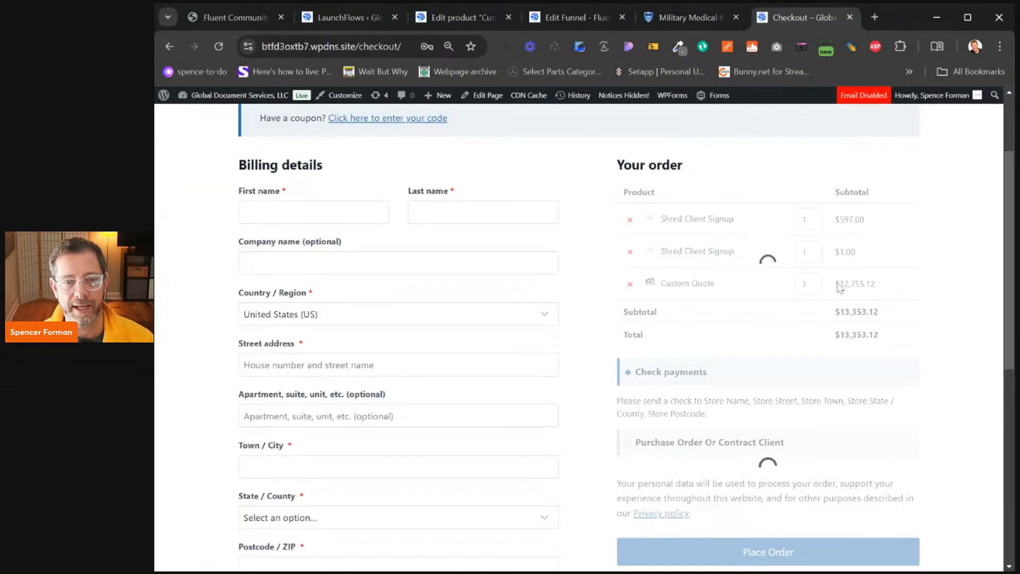
pyautogui.click(631, 220)
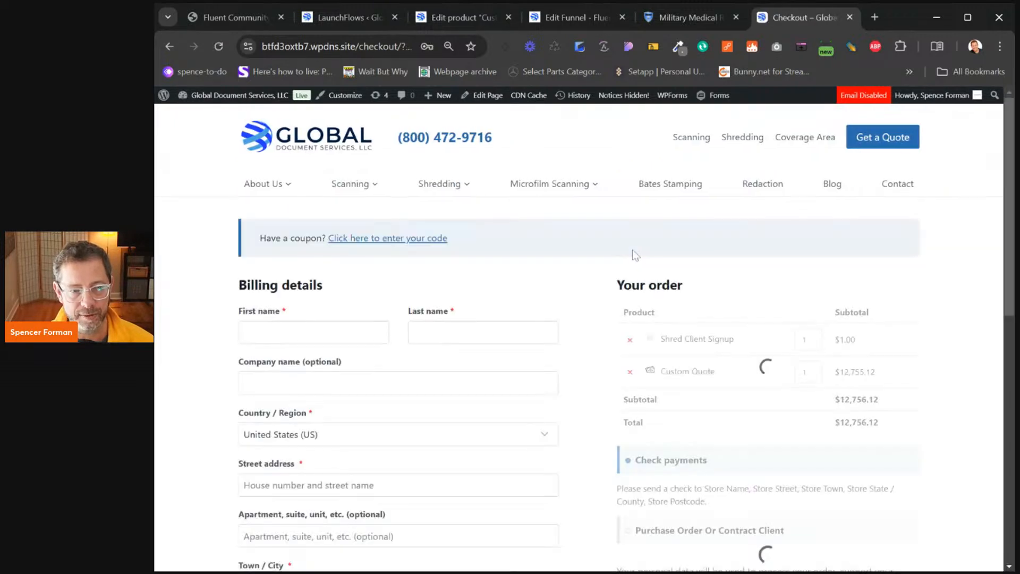
pyautogui.click(630, 206)
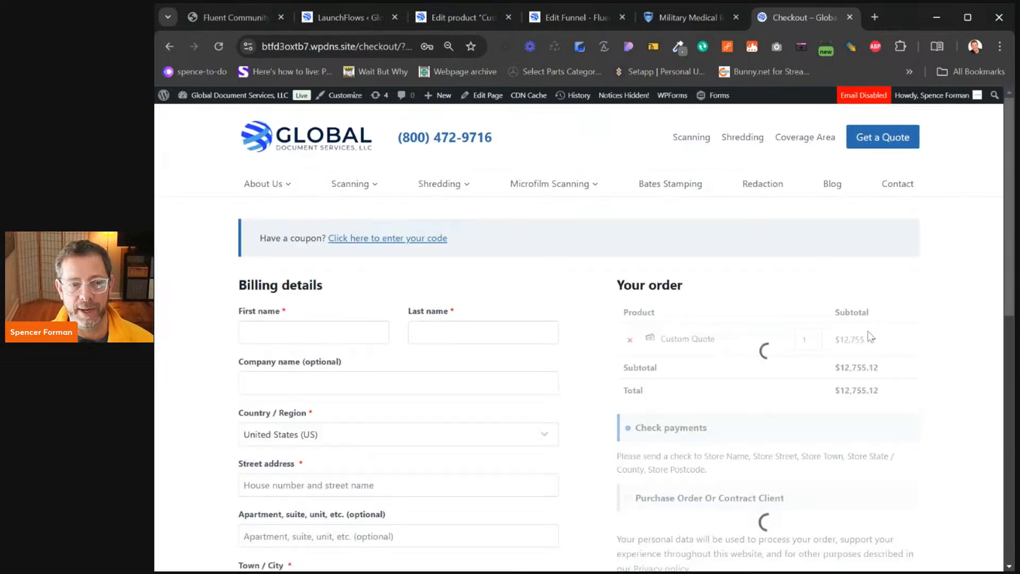
pyautogui.scroll(-2, 877, 279)
pyautogui.scroll(-1, 724, 291)
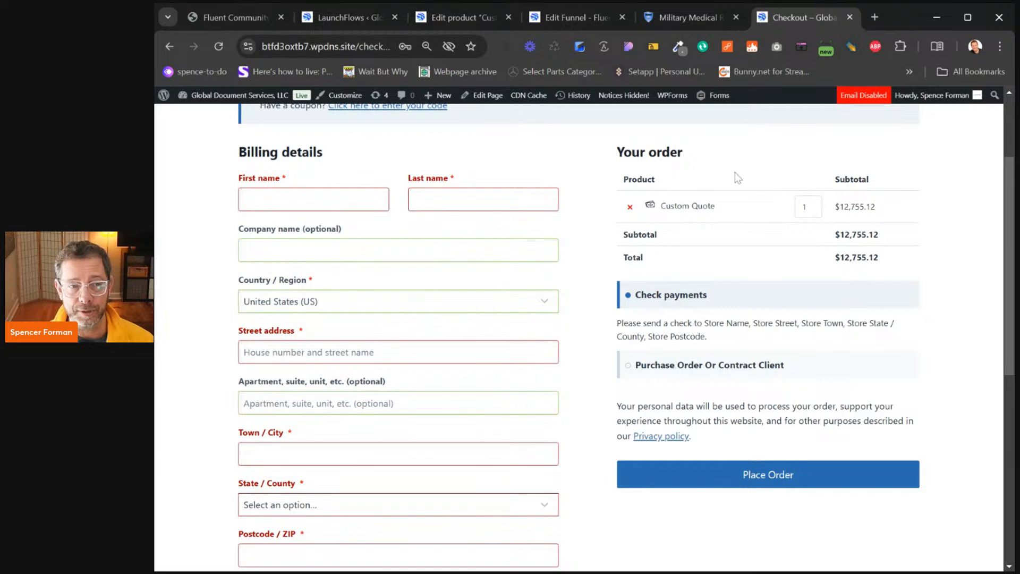
pyautogui.click(630, 207)
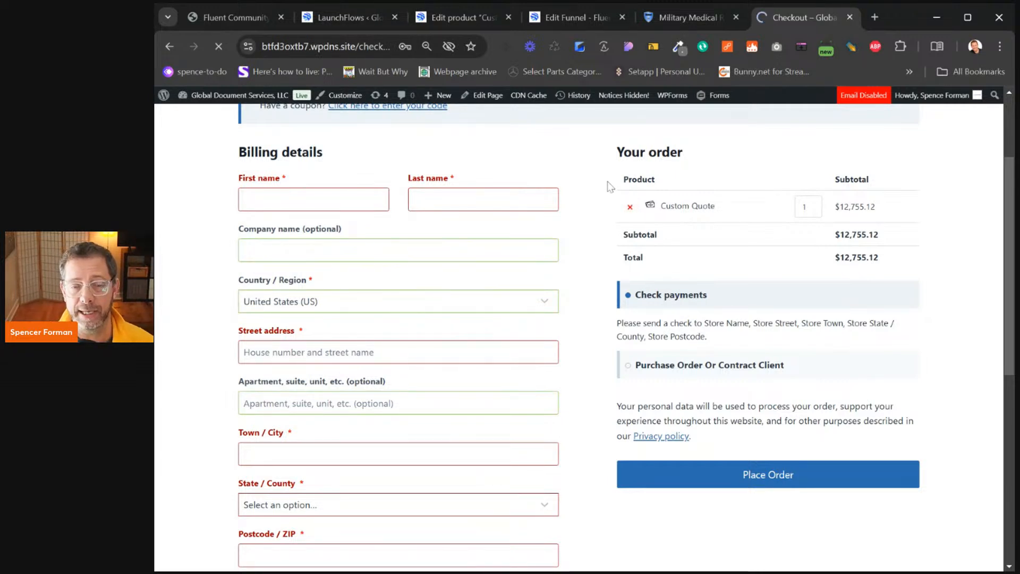
pyautogui.scroll(-2, 717, 280)
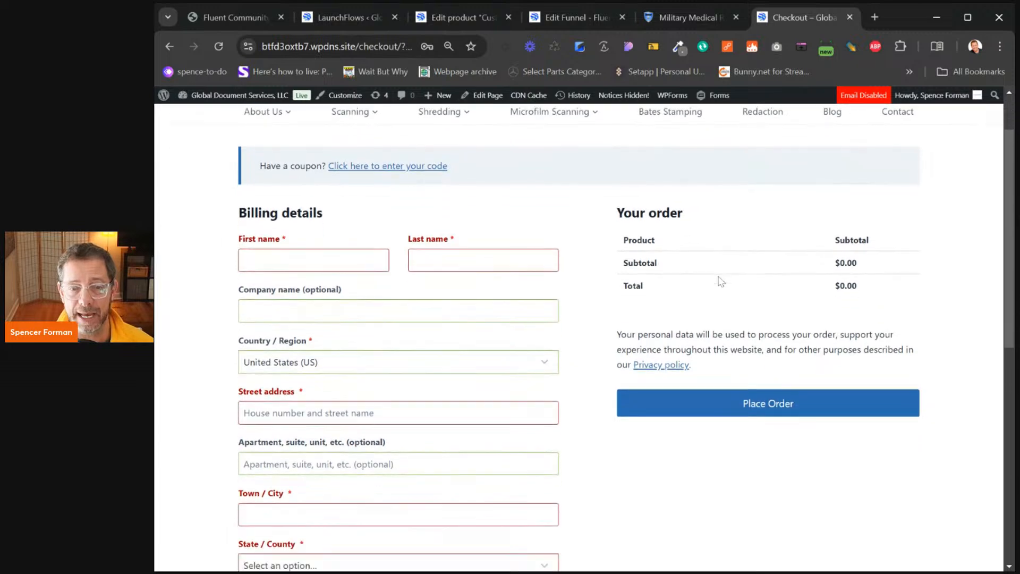
# Reload the donation checkout link so only Custom Quote at $12,755.12 remains
pyautogui.click(340, 47)
pyautogui.hotkey('ctrl', 'v')
pyautogui.press('Return')
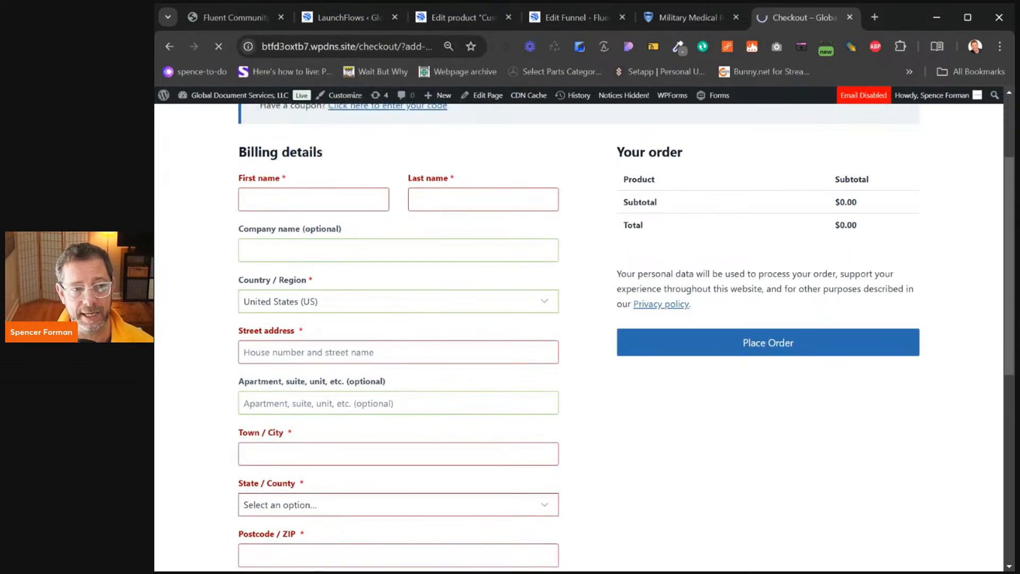
pyautogui.scroll(-2, 553, 306)
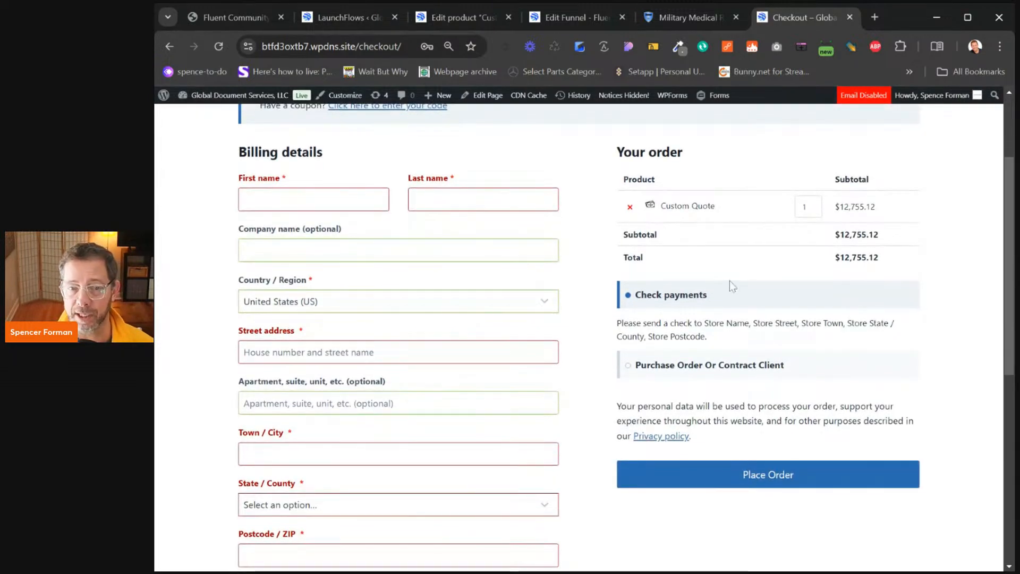
# Open FluentCRM Contacts from the Dashboard to view the four subscribed Main List contacts
pyautogui.moveTo(228, 98)
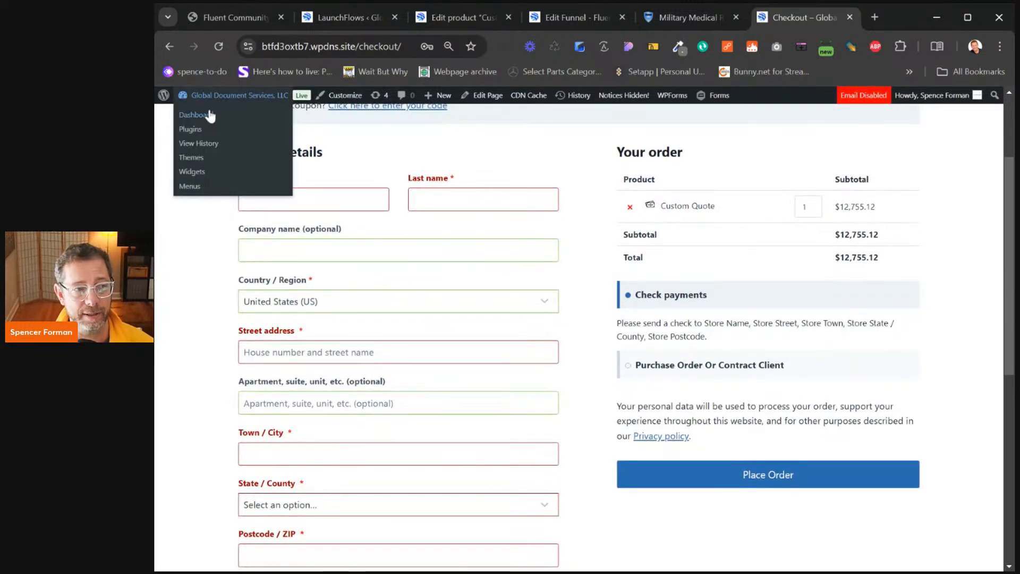
pyautogui.click(204, 115)
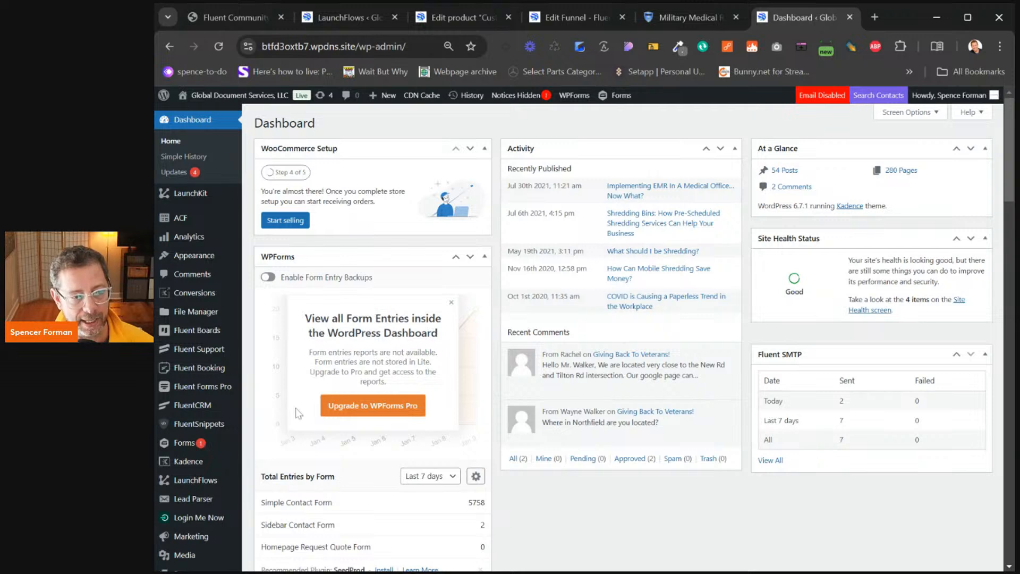
pyautogui.scroll(-5, 293, 414)
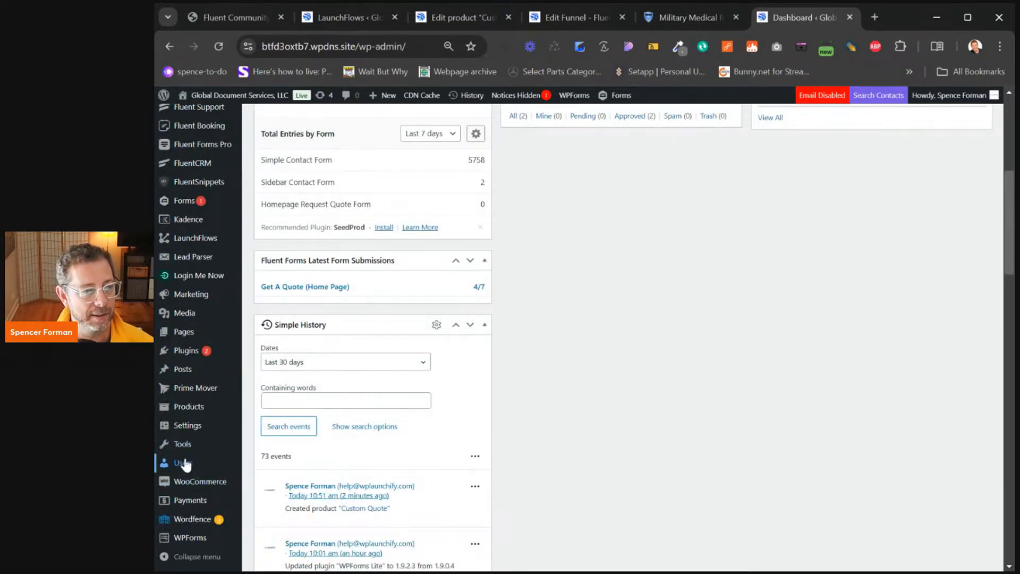
pyautogui.scroll(5, 257, 394)
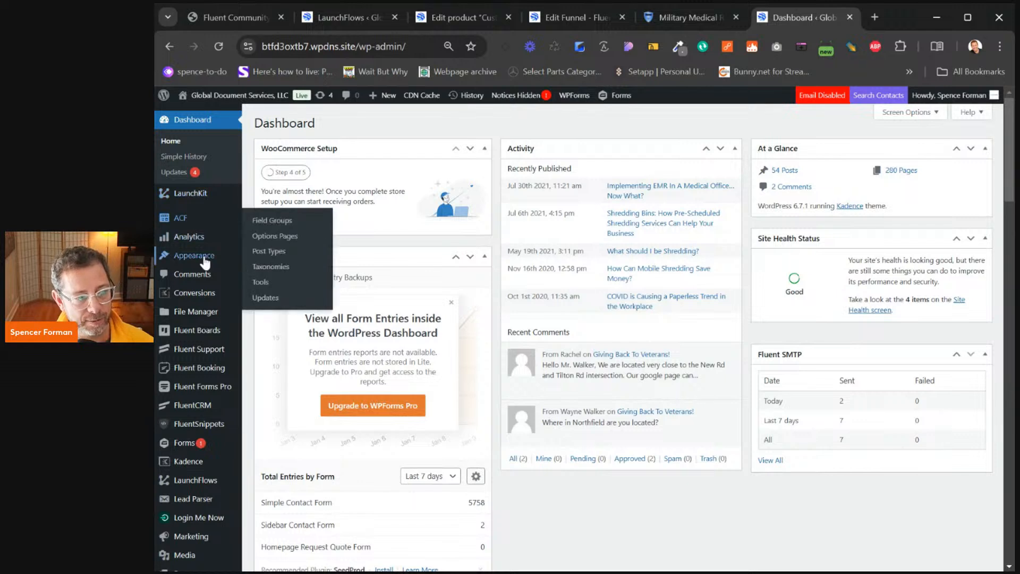
pyautogui.moveTo(221, 350)
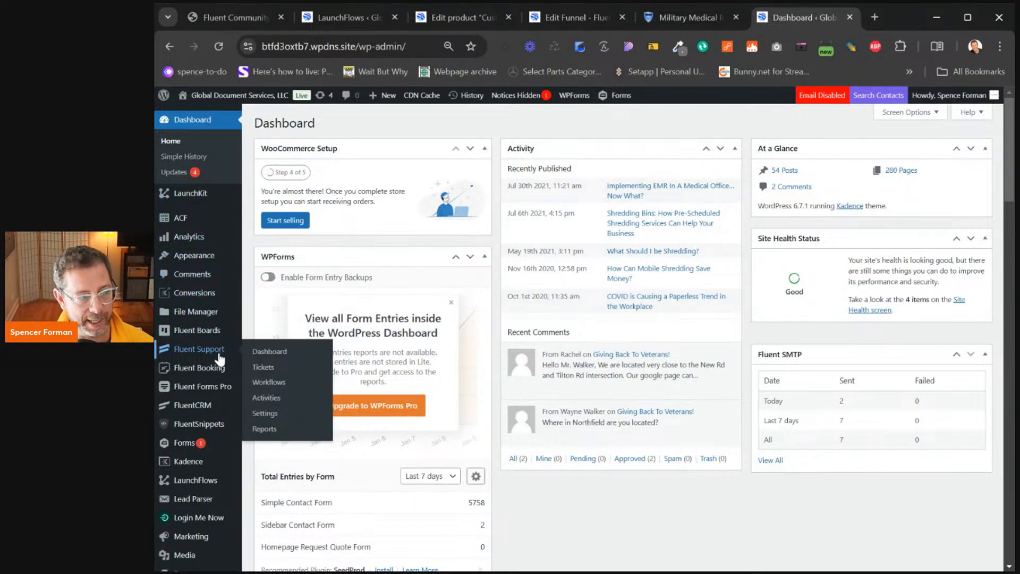
pyautogui.moveTo(213, 405)
pyautogui.click(264, 404)
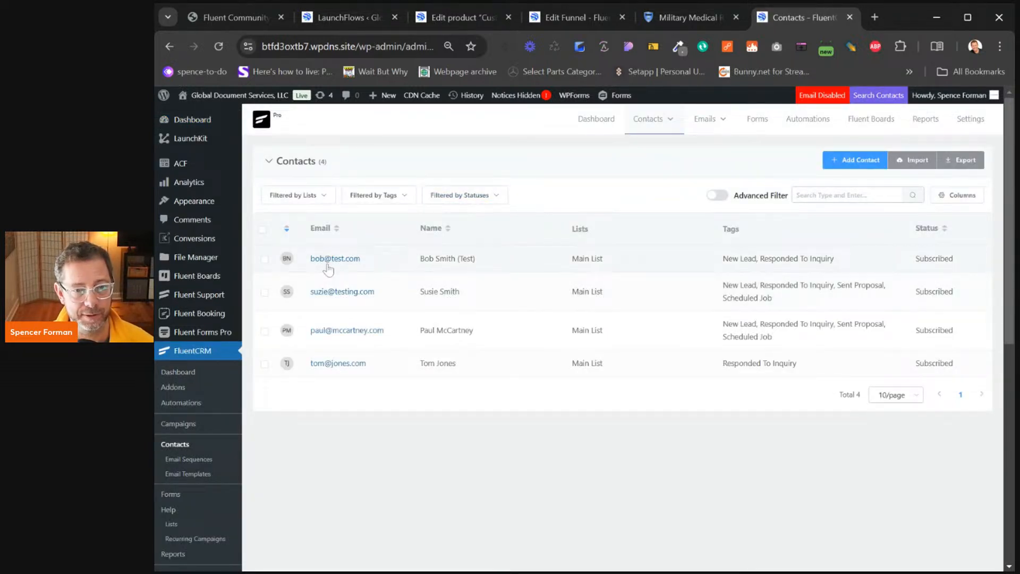
pyautogui.click(328, 263)
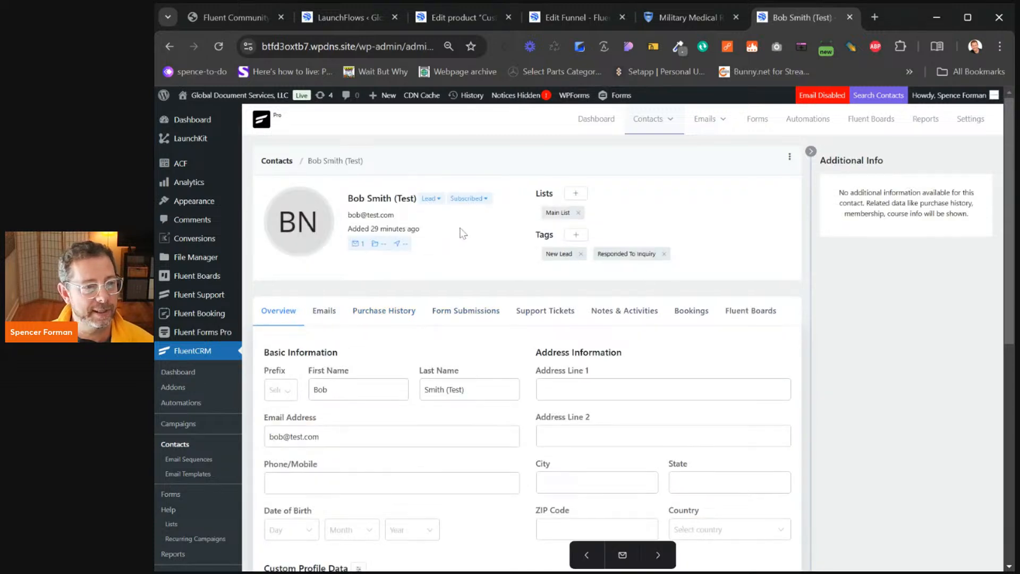
pyautogui.scroll(-3, 473, 231)
pyautogui.scroll(3, 472, 232)
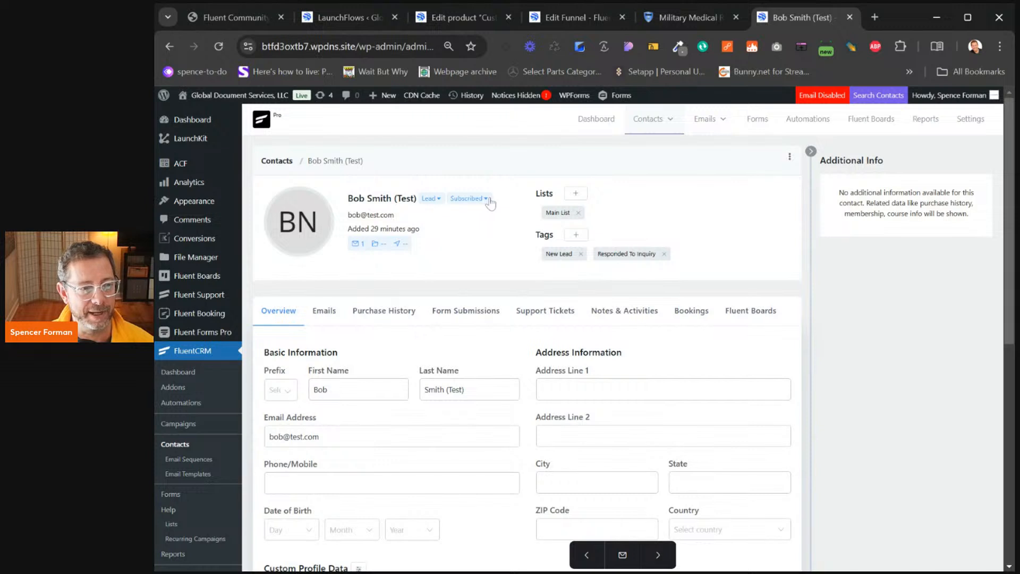
pyautogui.moveTo(309, 227)
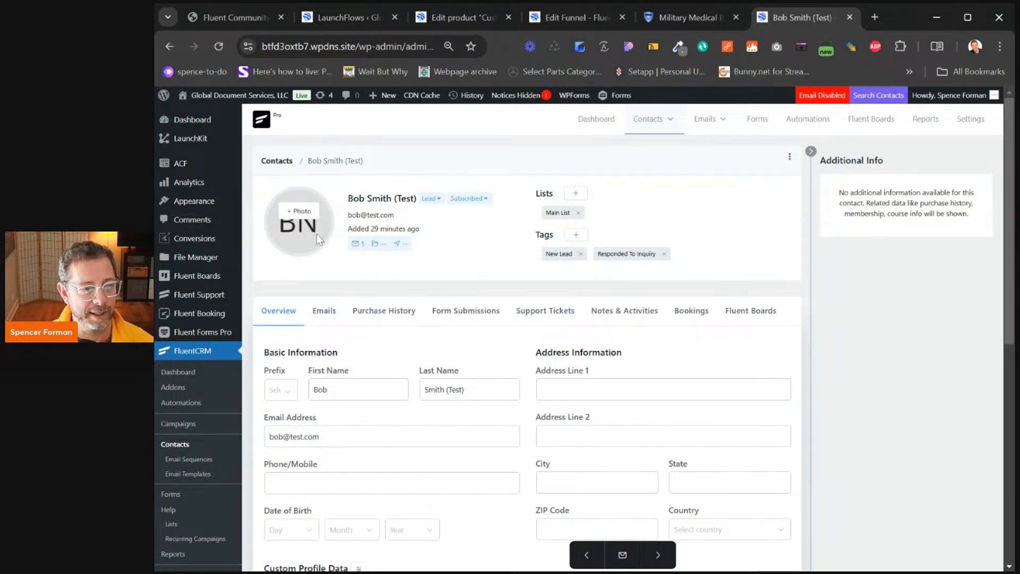
pyautogui.click(789, 159)
pyautogui.click(643, 158)
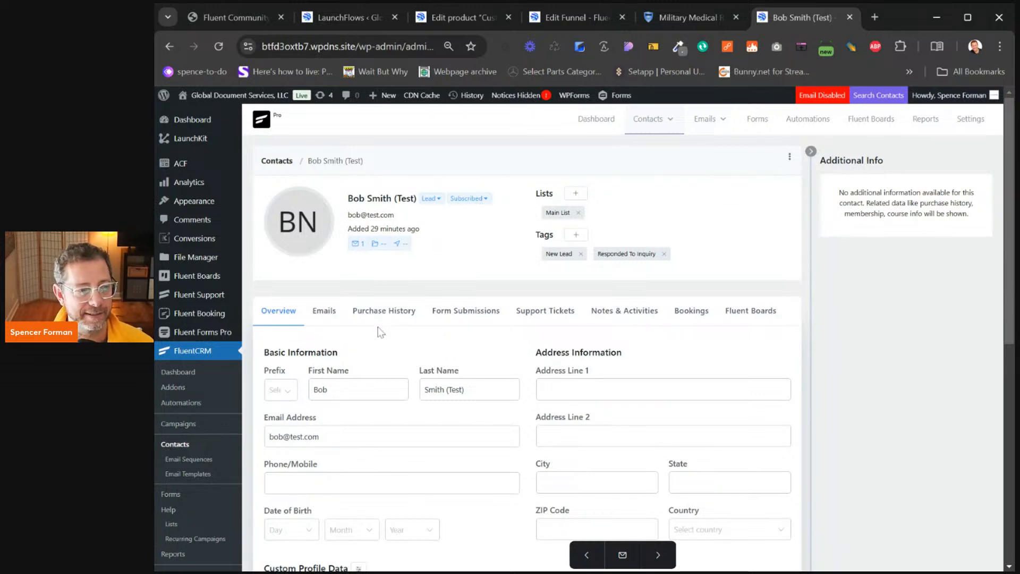
pyautogui.click(171, 444)
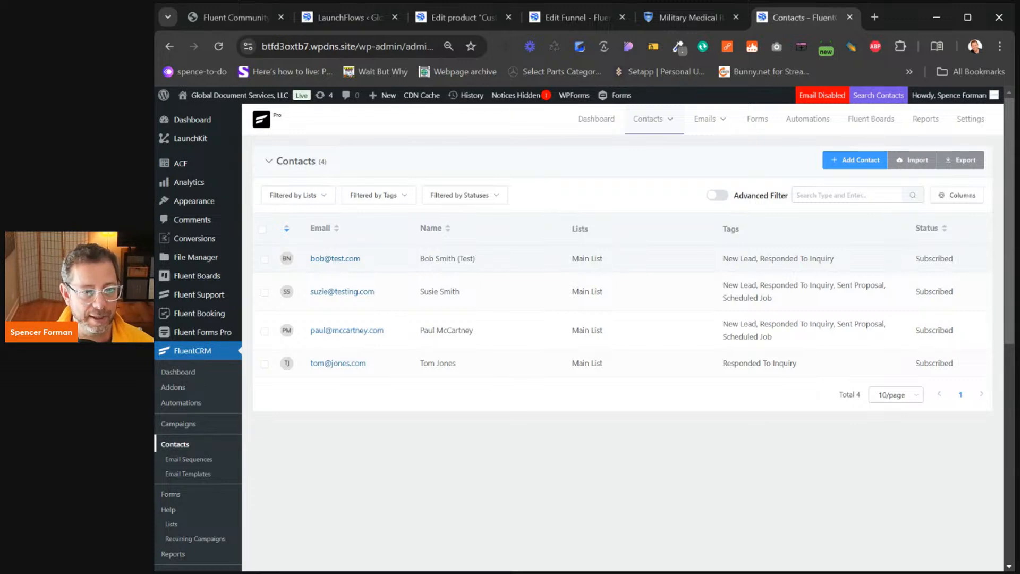
pyautogui.click(336, 259)
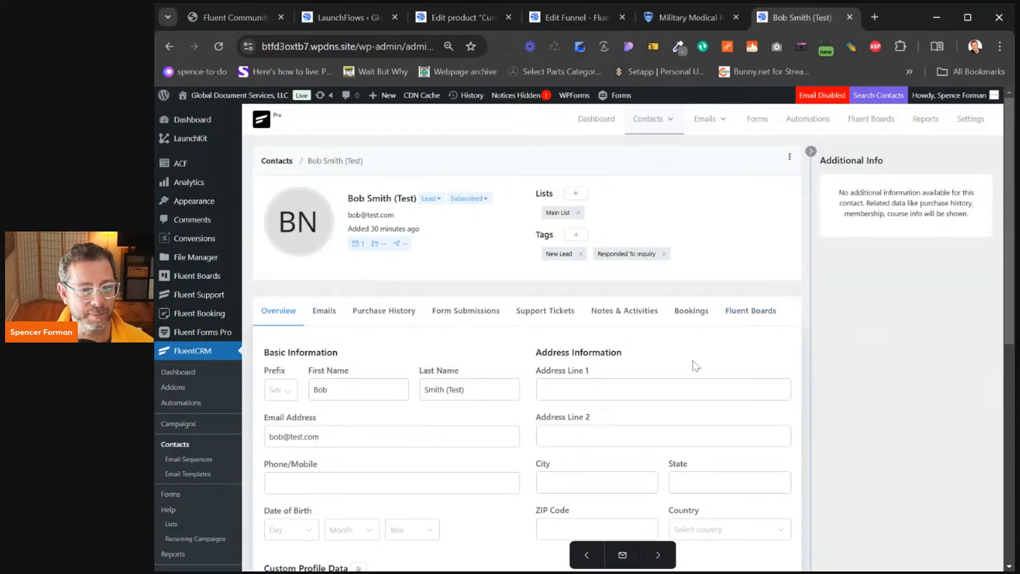
pyautogui.scroll(-1, 722, 329)
pyautogui.scroll(-8, 723, 329)
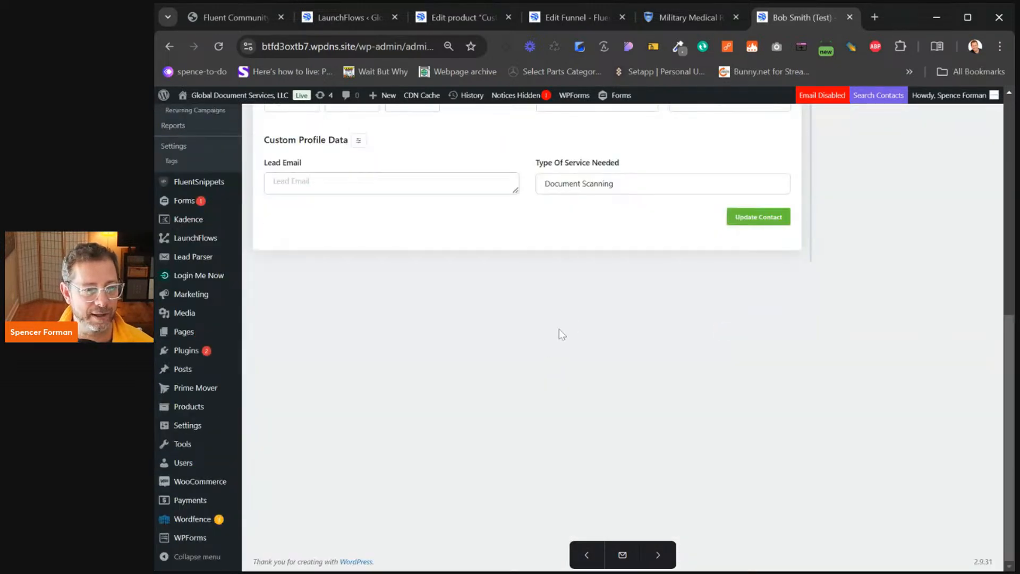
pyautogui.moveTo(174, 466)
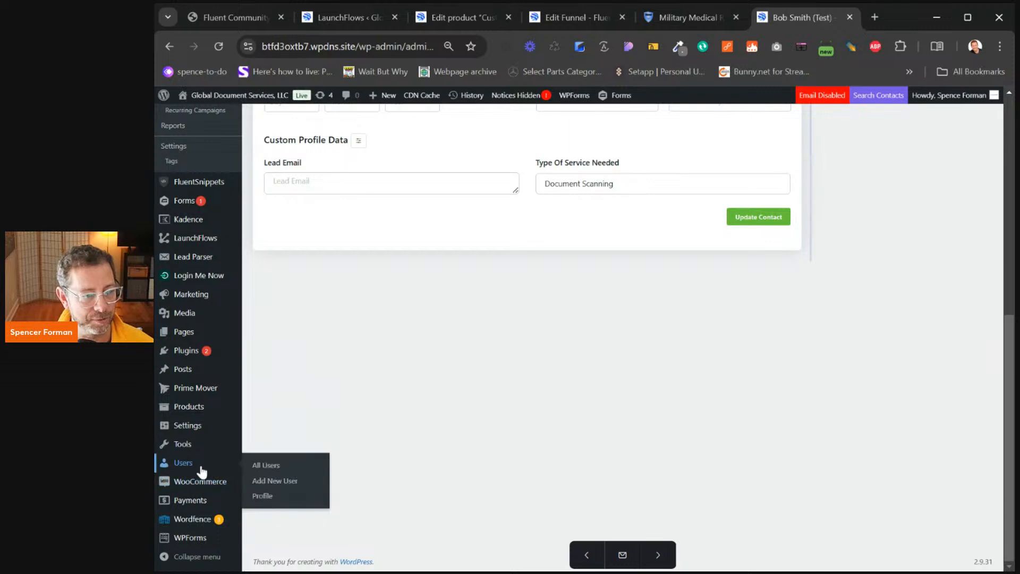
pyautogui.click(266, 465)
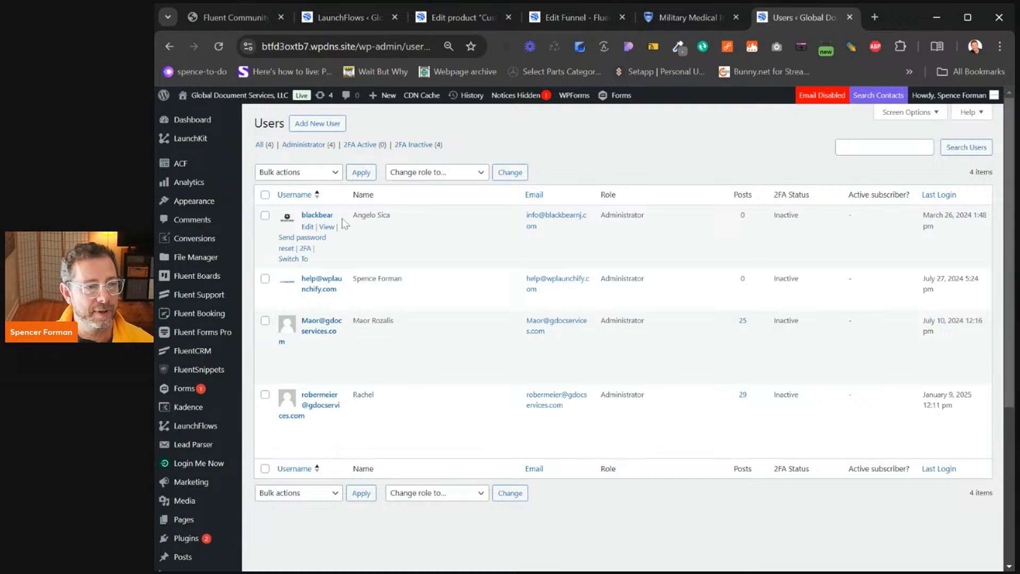
pyautogui.click(360, 145)
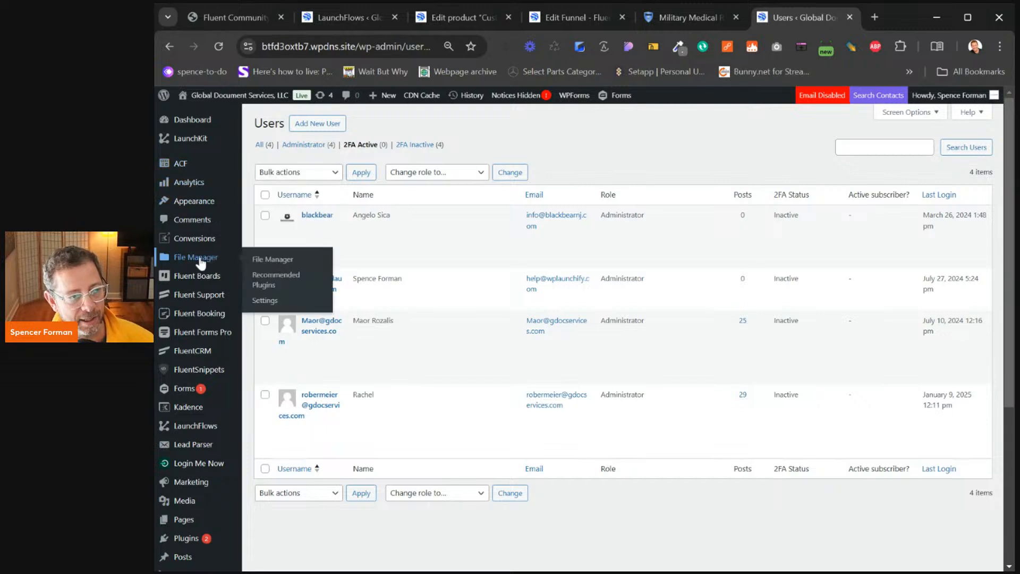
pyautogui.click(202, 350)
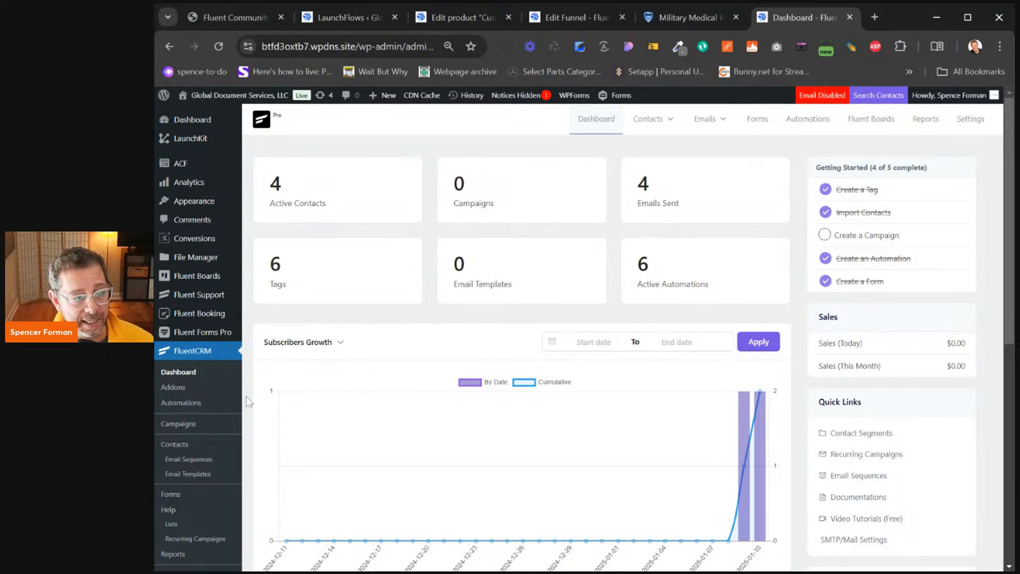
pyautogui.scroll(-4, 221, 446)
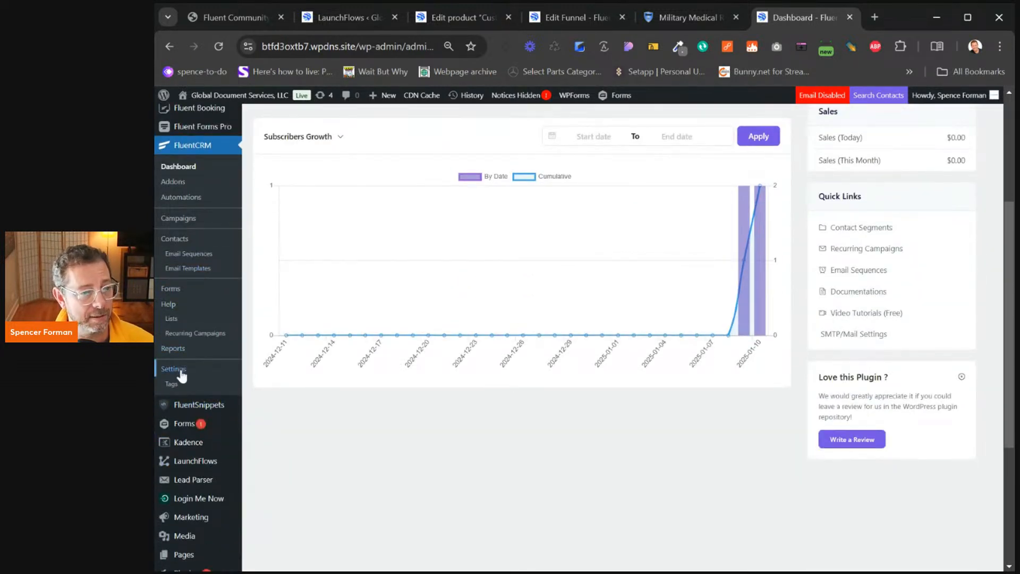
pyautogui.click(179, 370)
pyautogui.scroll(4, 527, 308)
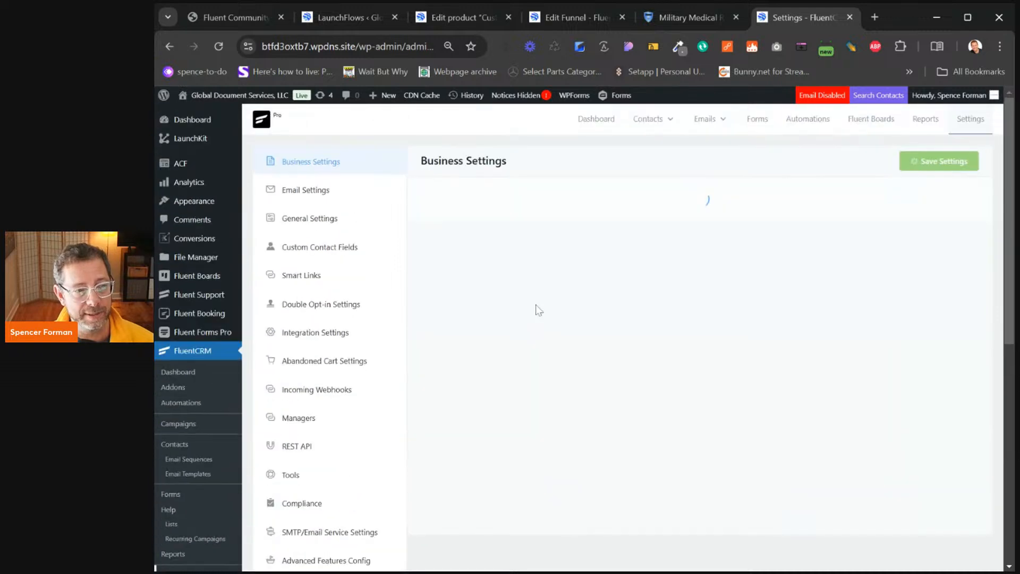
pyautogui.click(327, 224)
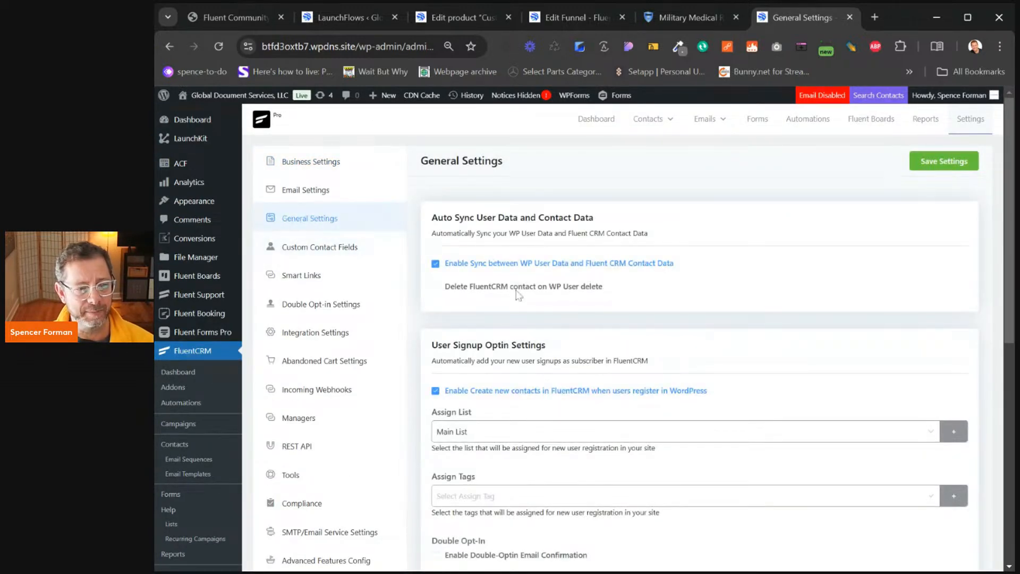
pyautogui.scroll(-3, 487, 258)
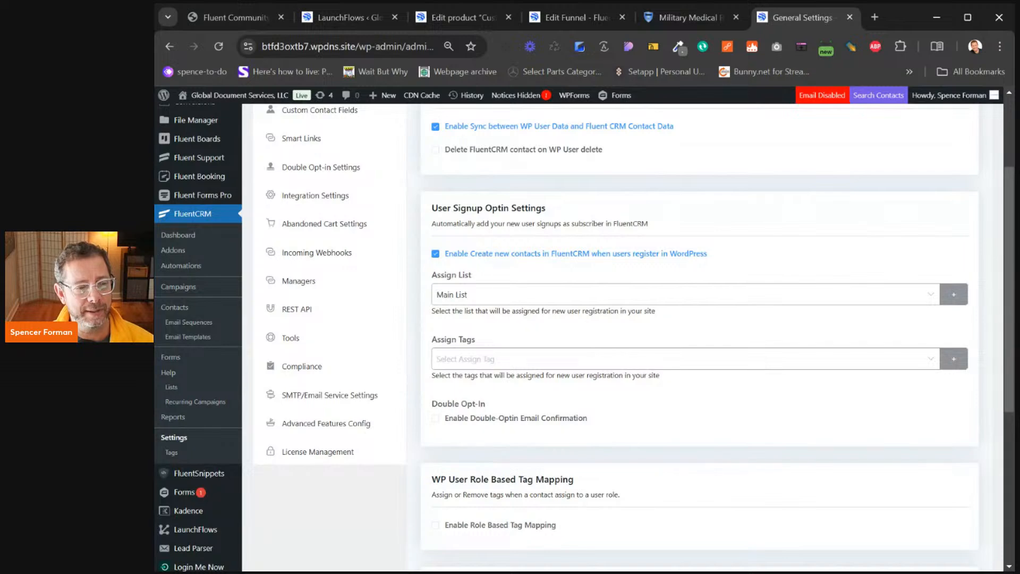
pyautogui.scroll(3, 500, 425)
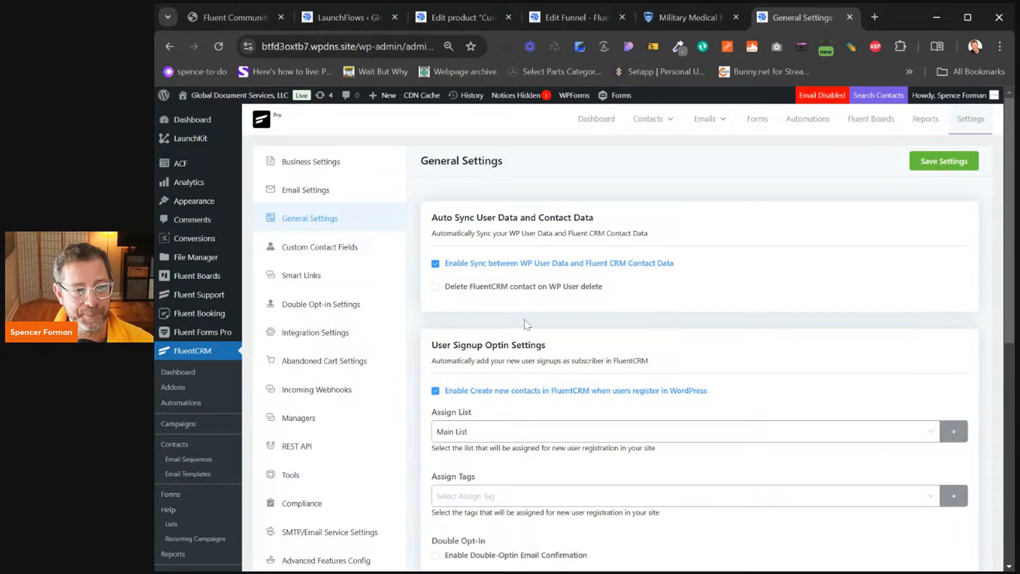
pyautogui.scroll(-5, 345, 393)
pyautogui.scroll(-3, 223, 462)
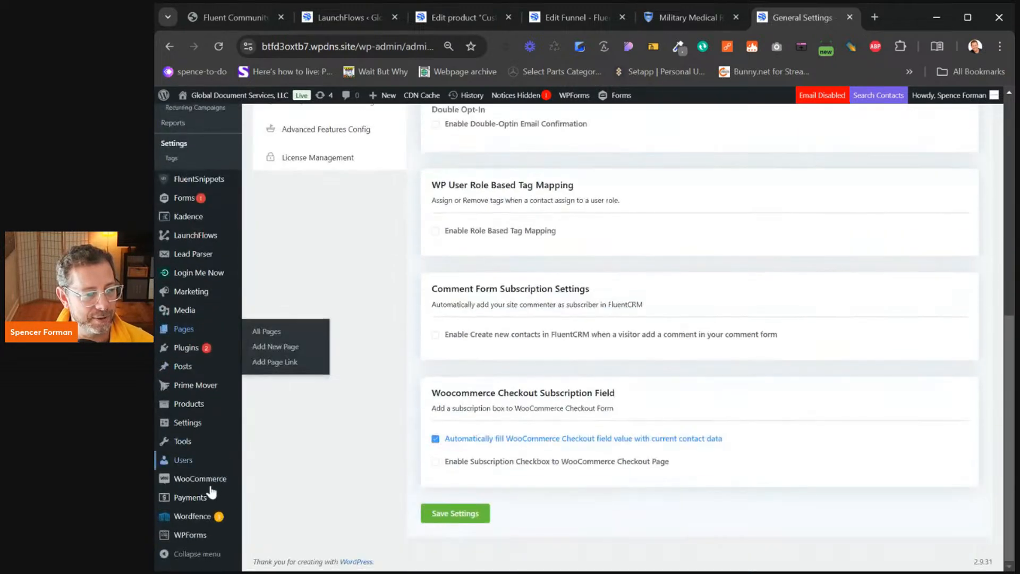
pyautogui.moveTo(189, 422)
pyautogui.click(271, 486)
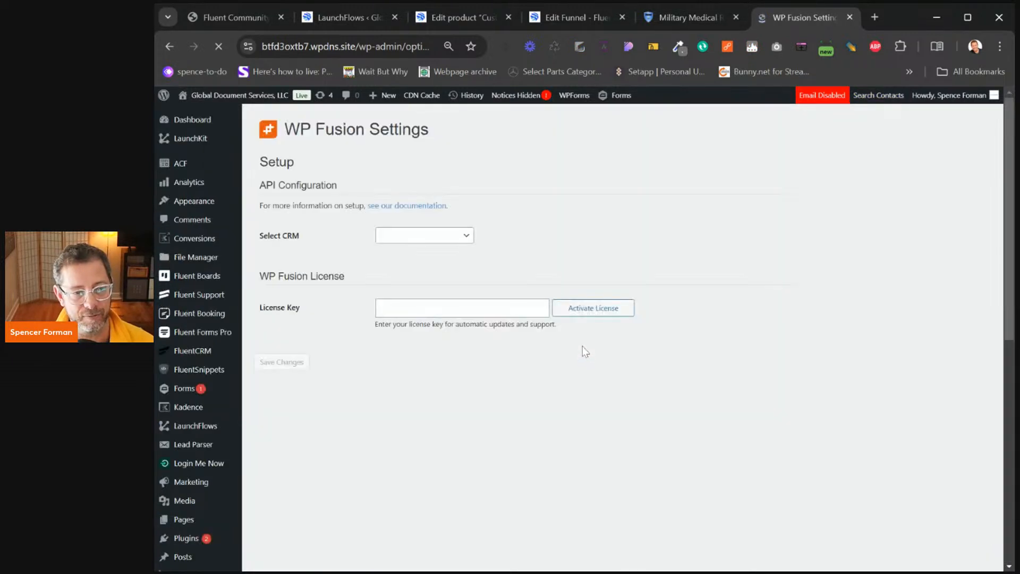
pyautogui.click(400, 240)
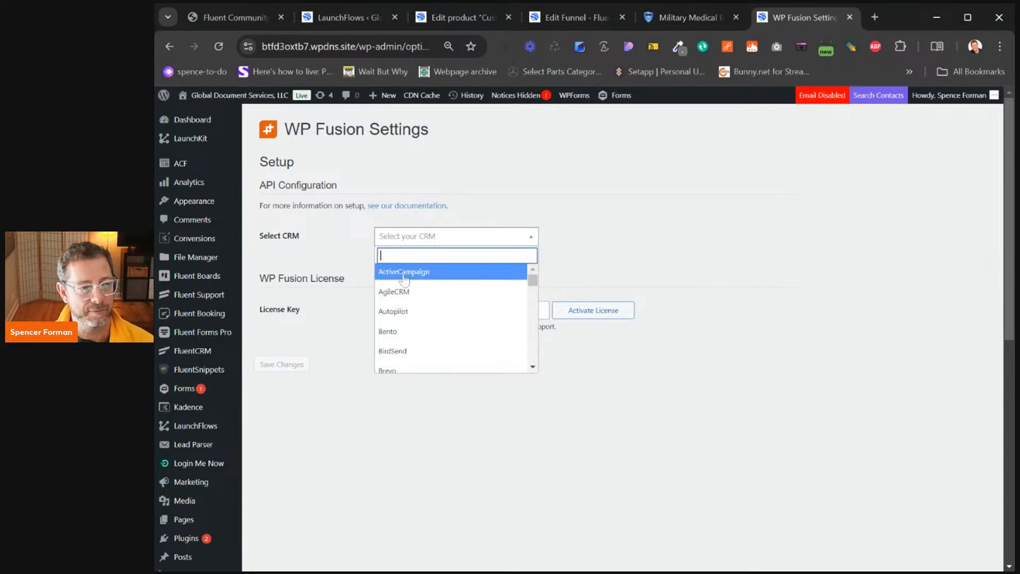
pyautogui.write('fluent')
pyautogui.press('Down')
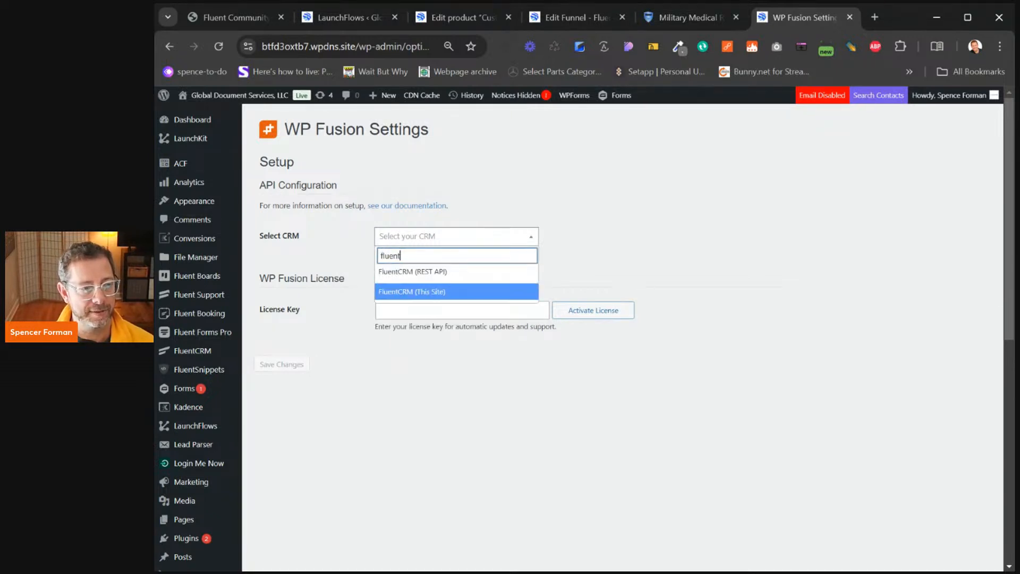
pyautogui.click(407, 292)
pyautogui.click(441, 301)
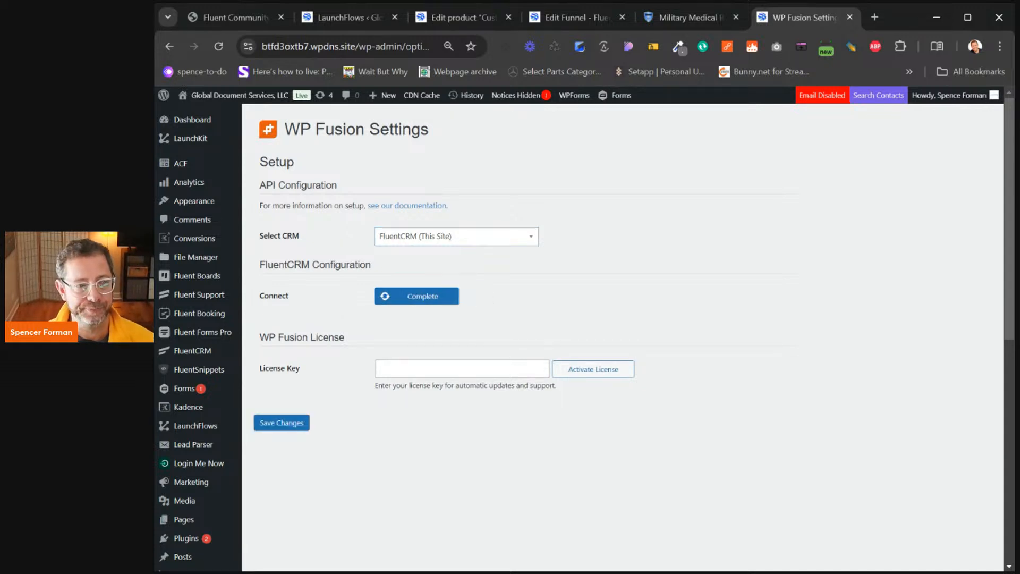
pyautogui.click(300, 425)
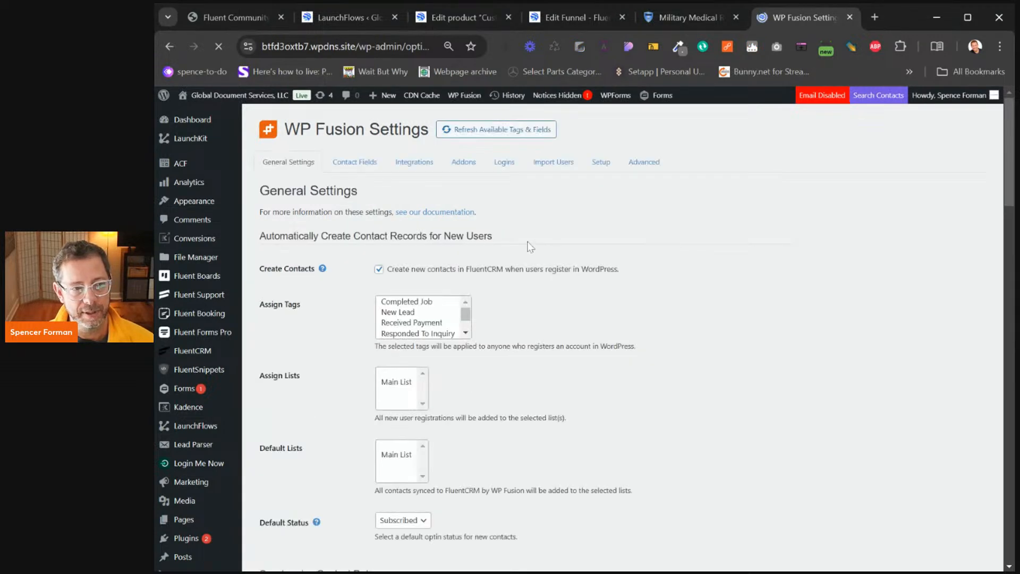
pyautogui.click(478, 129)
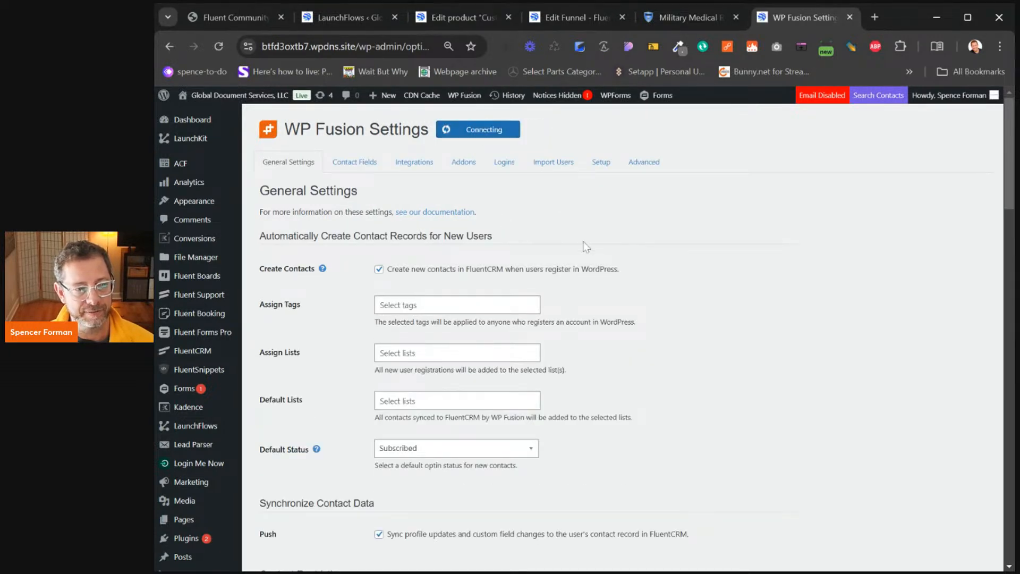
pyautogui.click(457, 353)
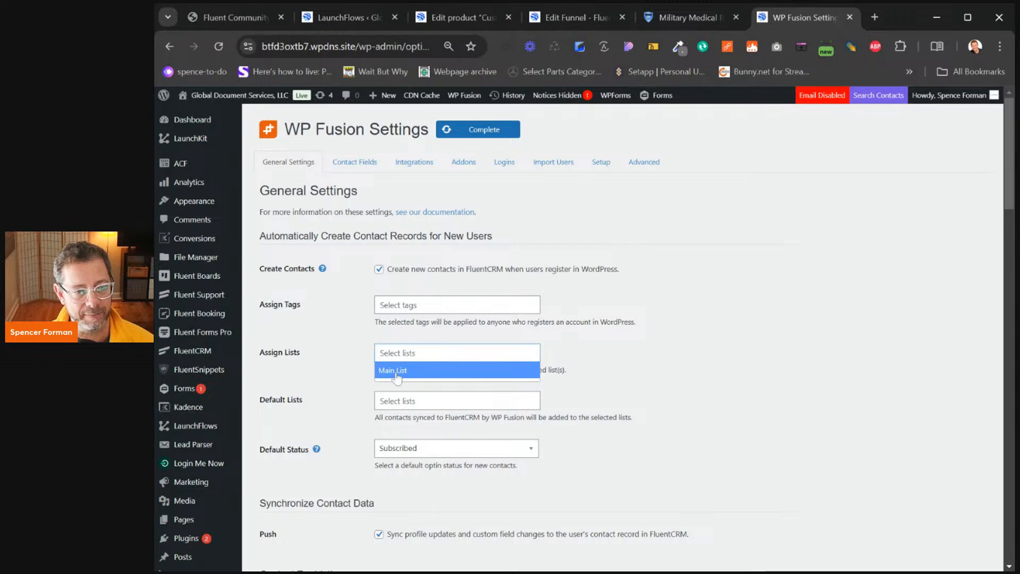
pyautogui.click(465, 370)
pyautogui.click(404, 401)
pyautogui.click(399, 418)
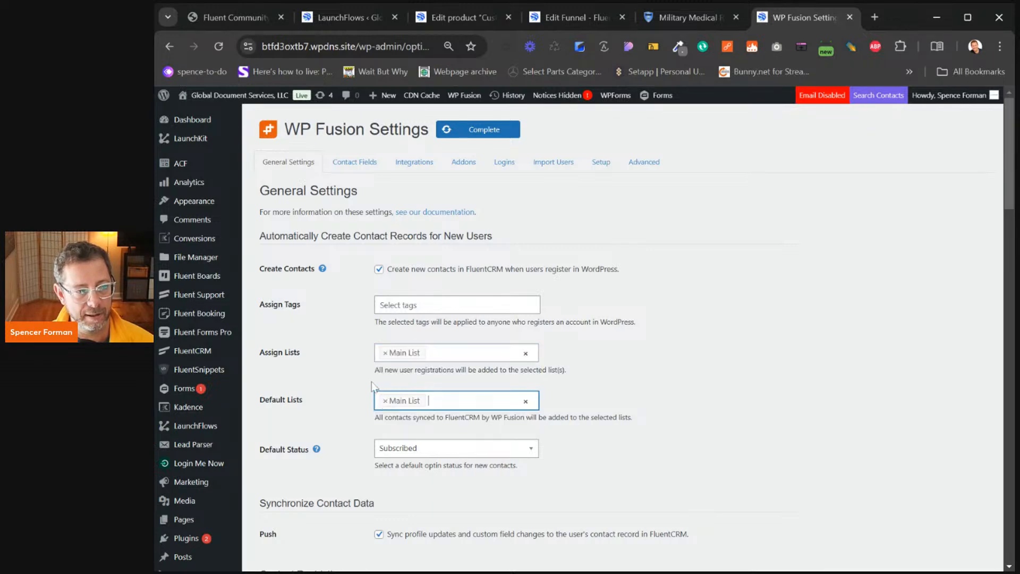
pyautogui.scroll(-6, 368, 370)
pyautogui.scroll(6, 367, 370)
pyautogui.moveTo(395, 269); pyautogui.dragTo(609, 274)
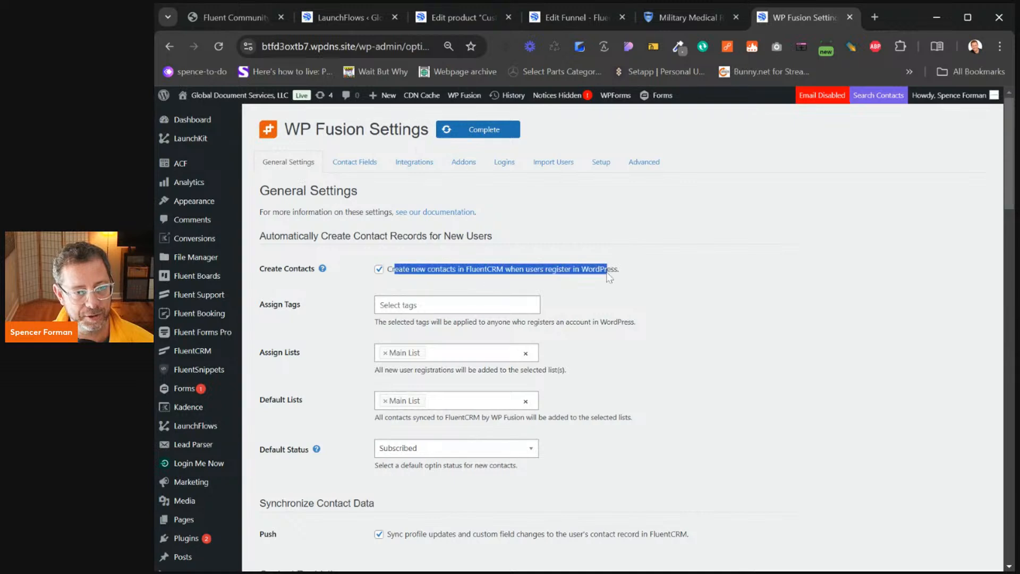
pyautogui.scroll(-8, 511, 338)
pyautogui.scroll(-15, 512, 342)
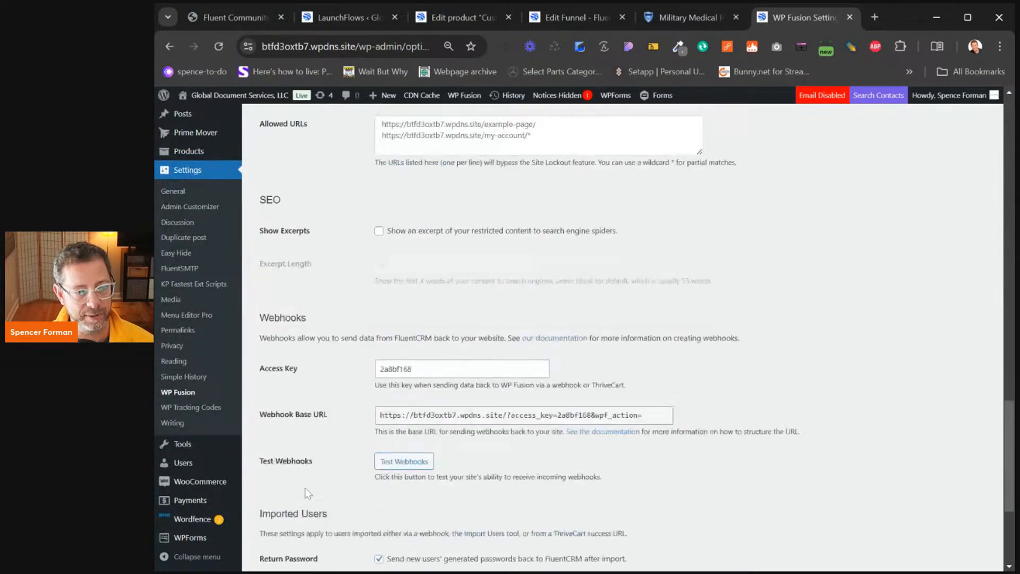
pyautogui.click(294, 517)
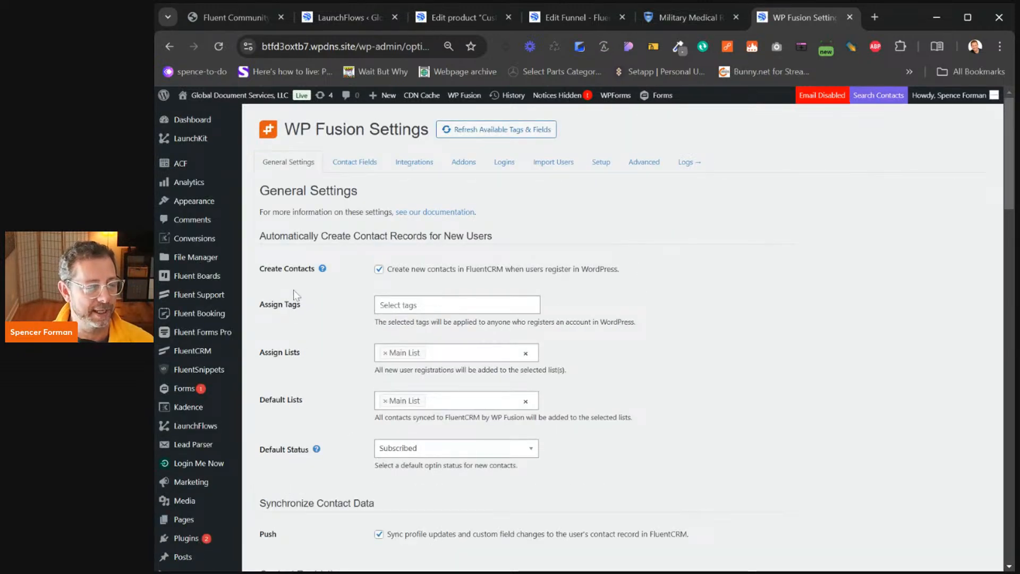
pyautogui.scroll(-10, 296, 298)
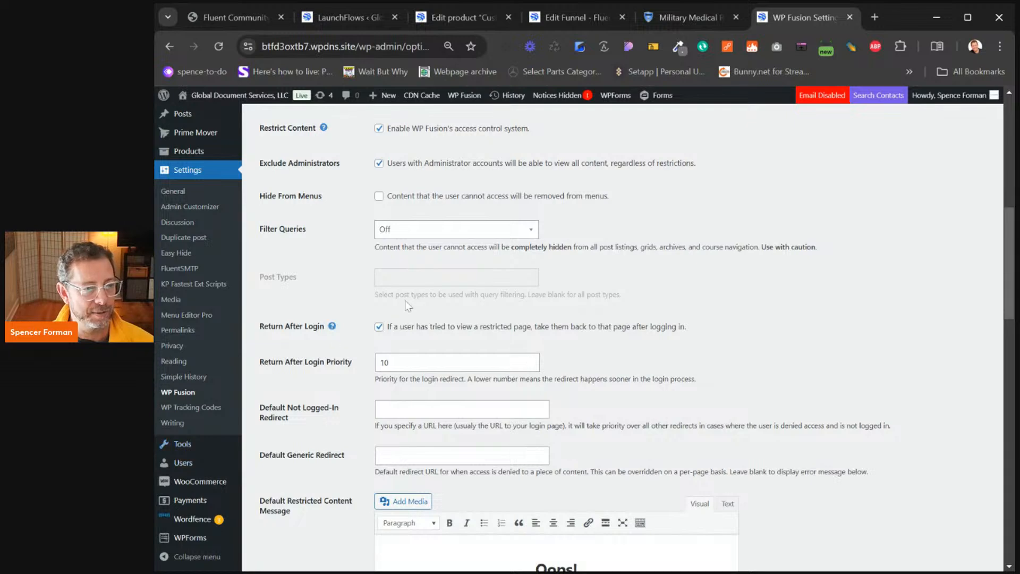
pyautogui.scroll(10, 414, 287)
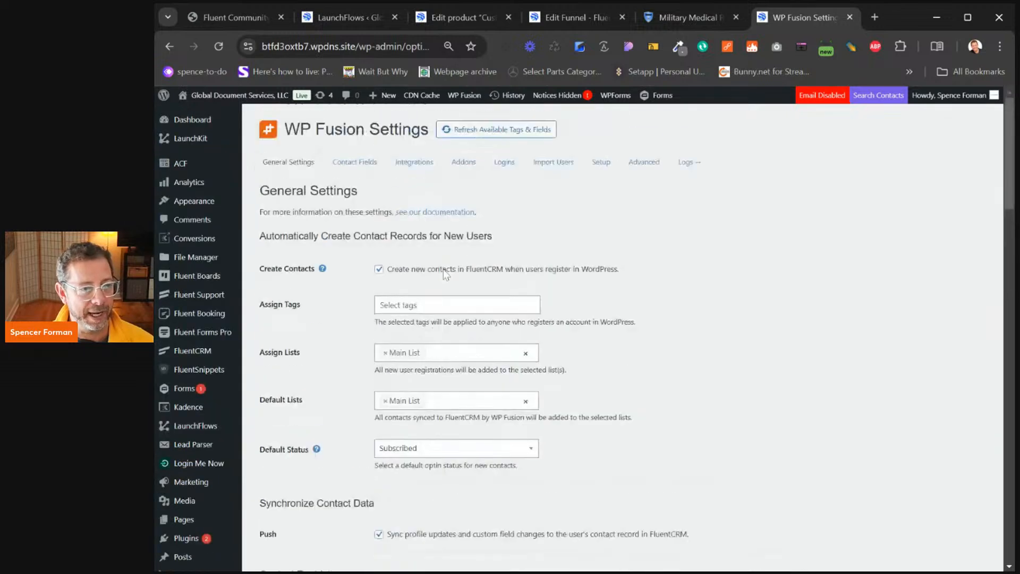
pyautogui.click(638, 166)
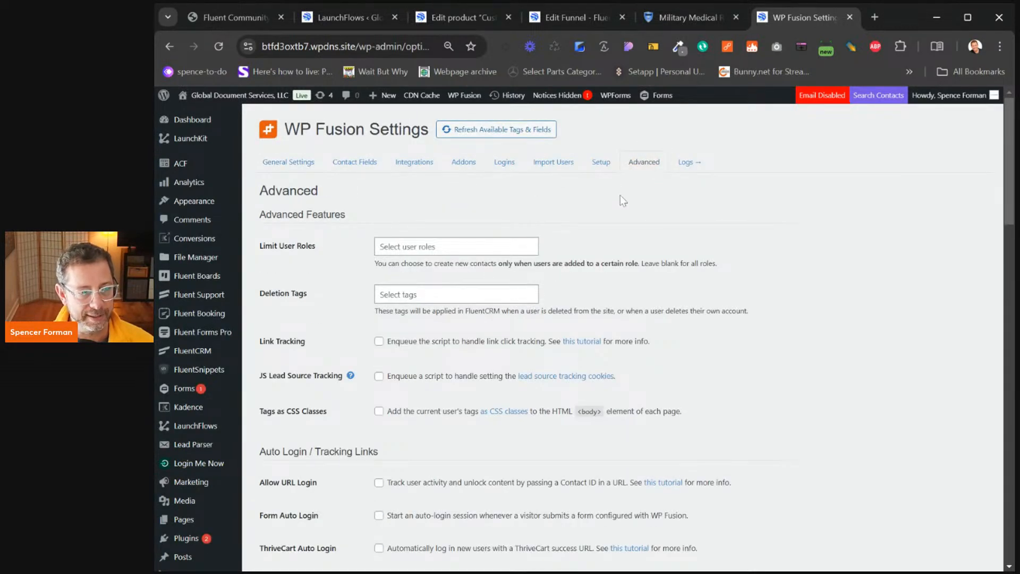
pyautogui.scroll(-15, 621, 199)
pyautogui.scroll(-4, 570, 320)
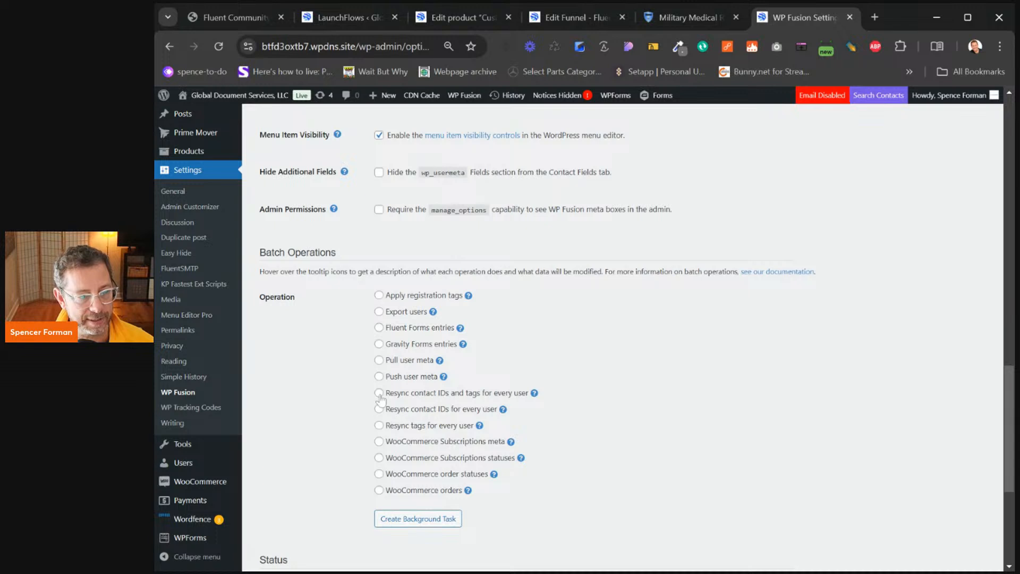
pyautogui.moveTo(433, 316)
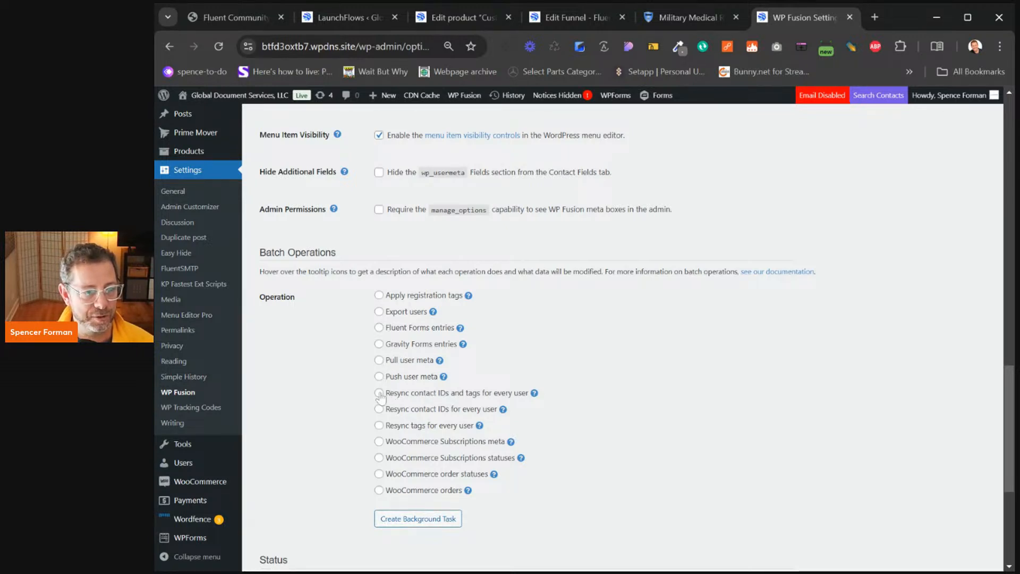
pyautogui.click(426, 520)
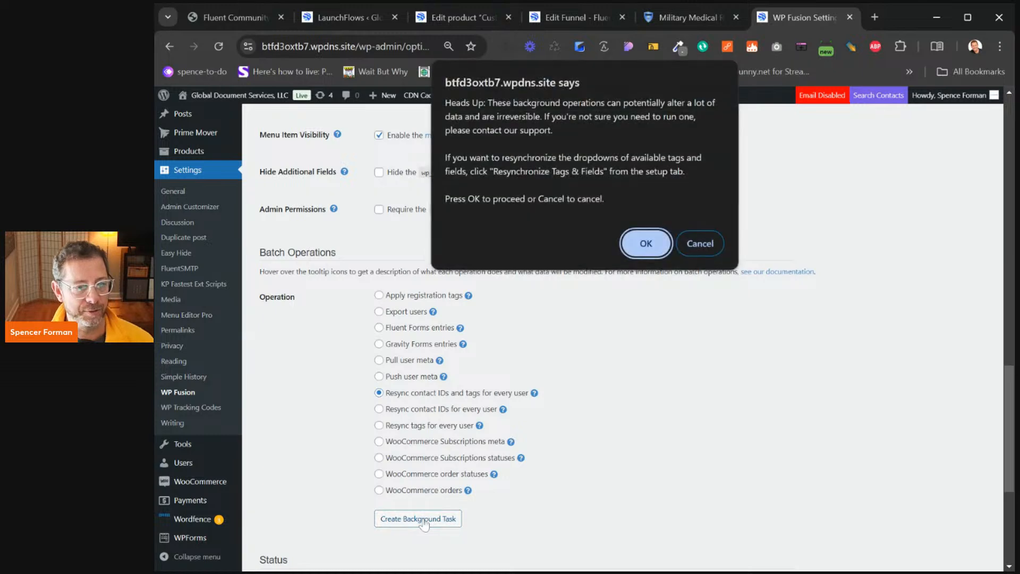
pyautogui.click(646, 244)
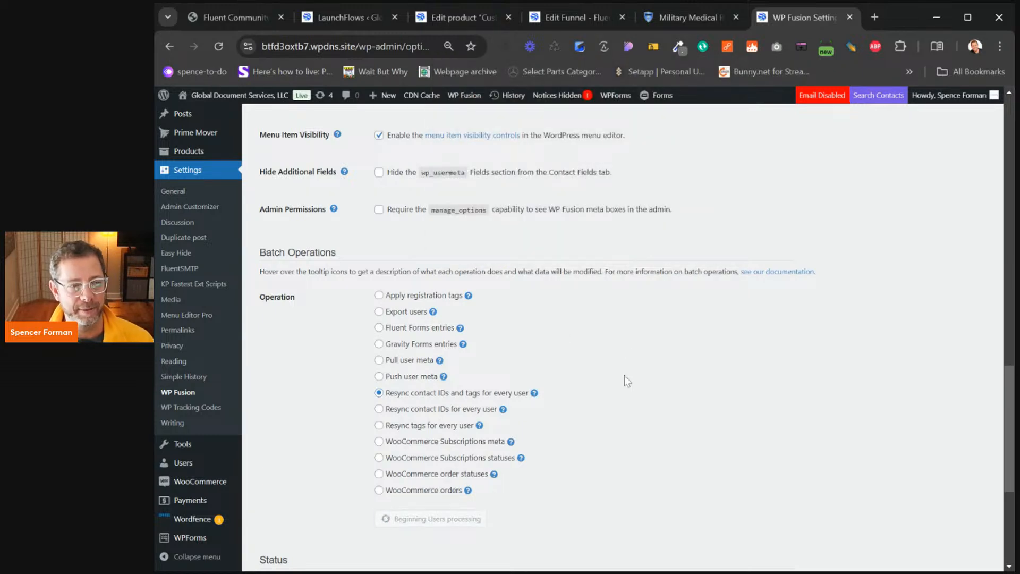
pyautogui.scroll(15, 624, 375)
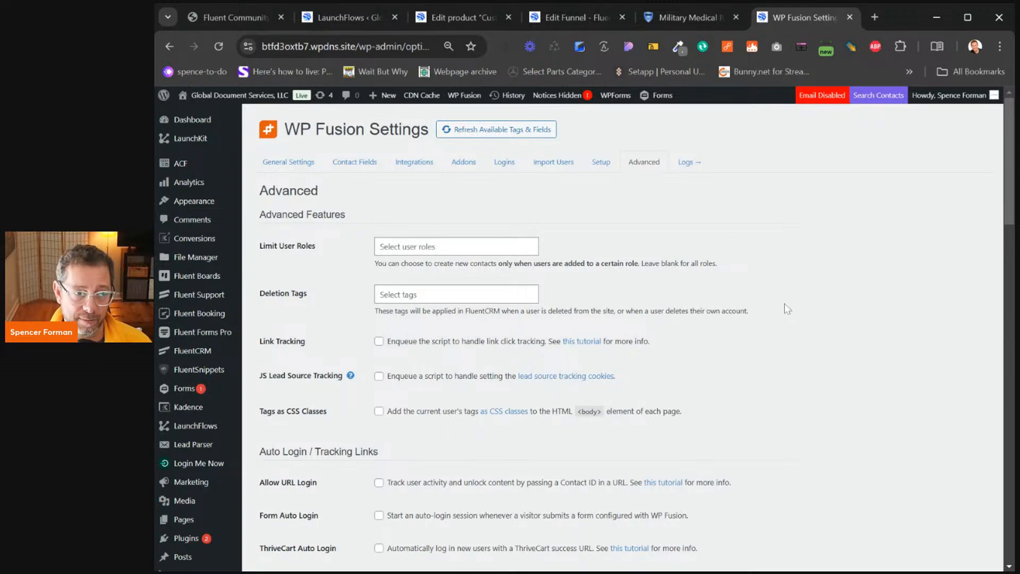
pyautogui.scroll(-10, 713, 292)
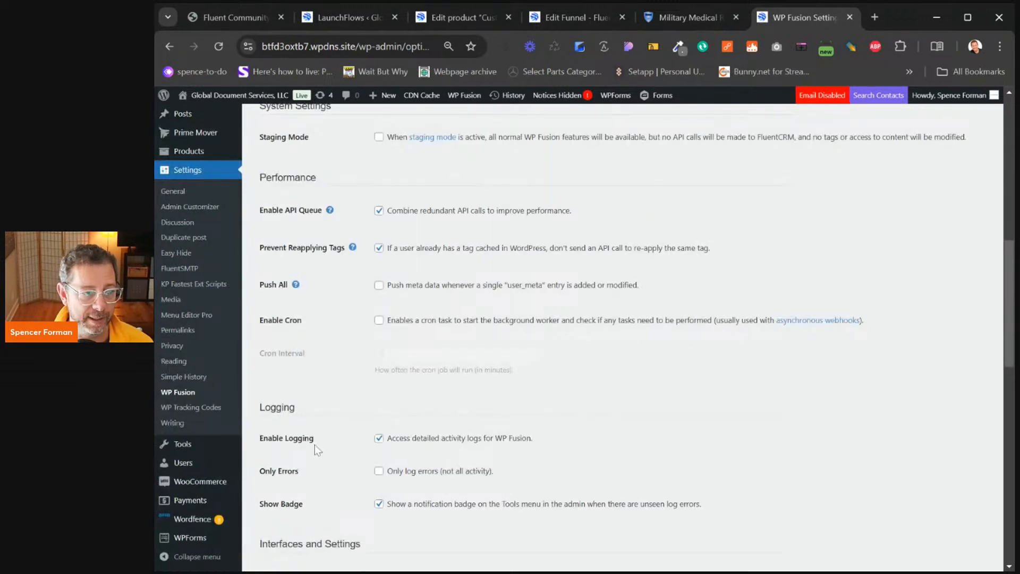
pyautogui.moveTo(187, 466)
pyautogui.click(272, 465)
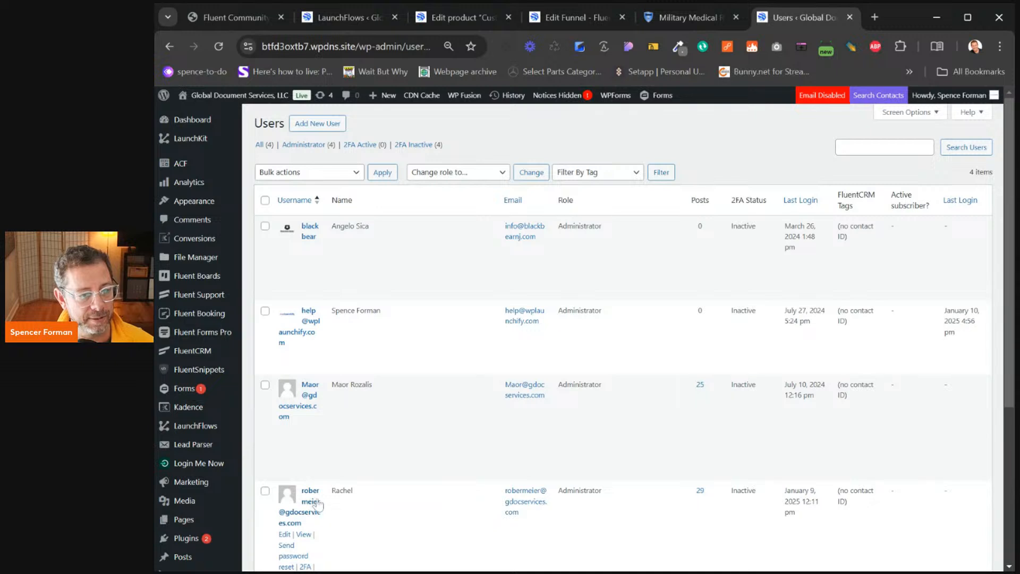
pyautogui.scroll(-4, 316, 506)
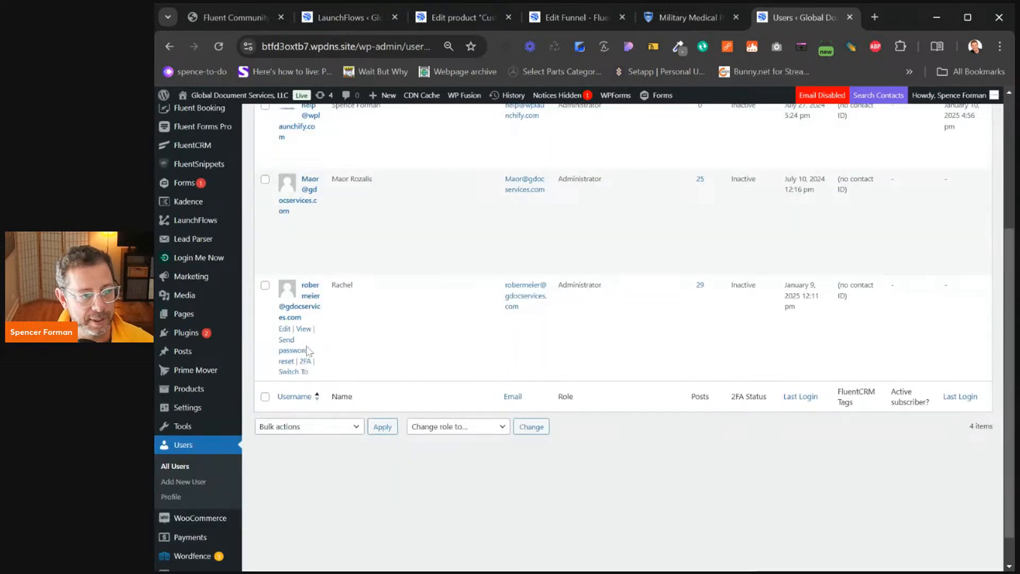
pyautogui.click(301, 372)
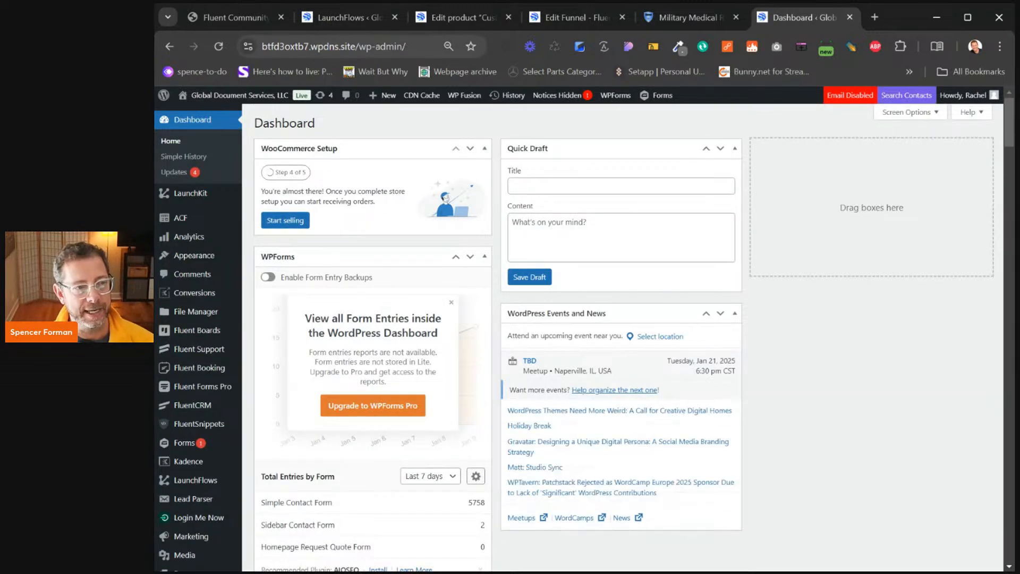
pyautogui.moveTo(361, 47); pyautogui.dragTo(666, 75)
pyautogui.write('mhy')
pyautogui.press('BackSpace')
pyautogui.press('BackSpace')
pyautogui.write('y-account')
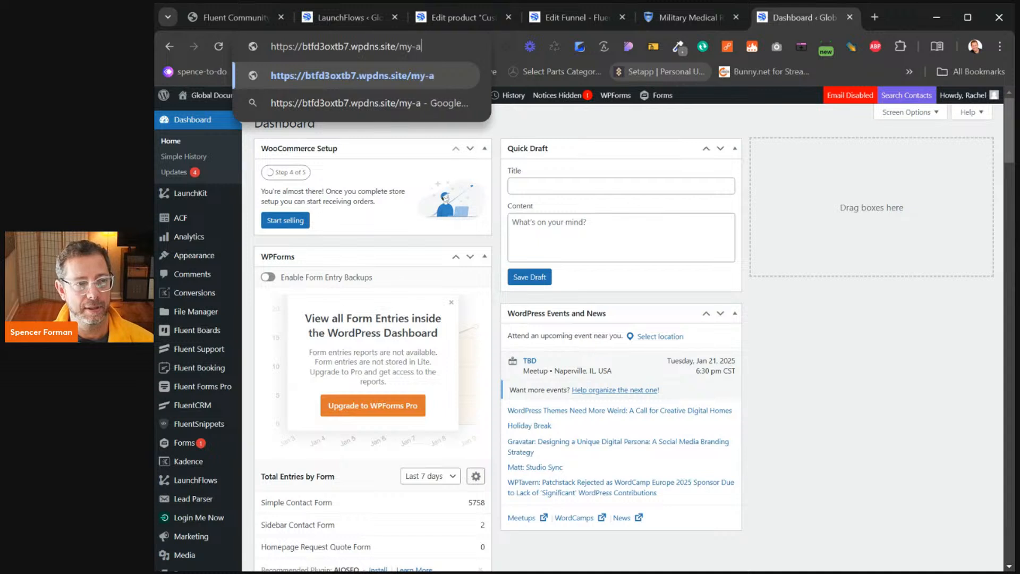
pyautogui.press('Return')
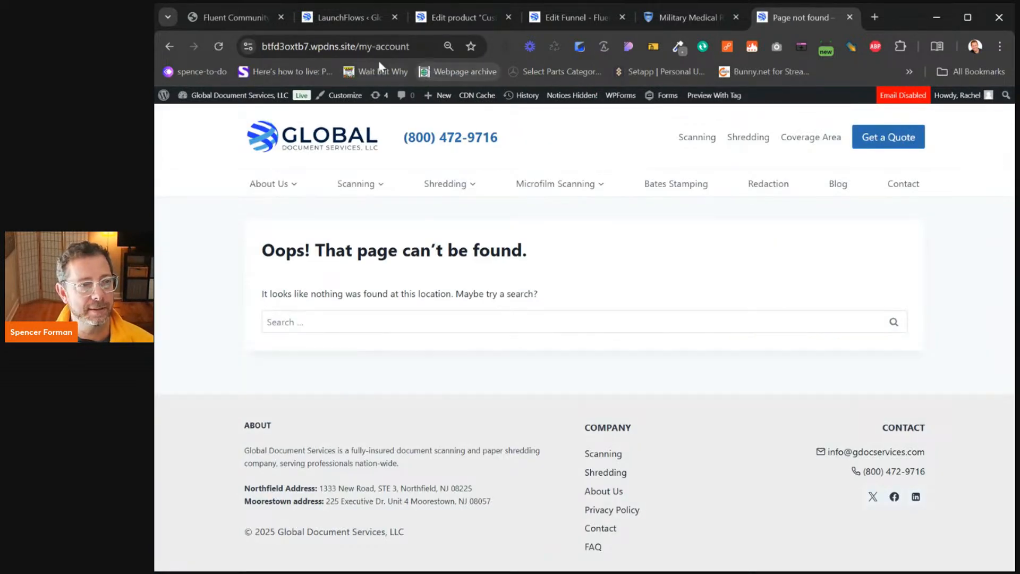
pyautogui.click(169, 47)
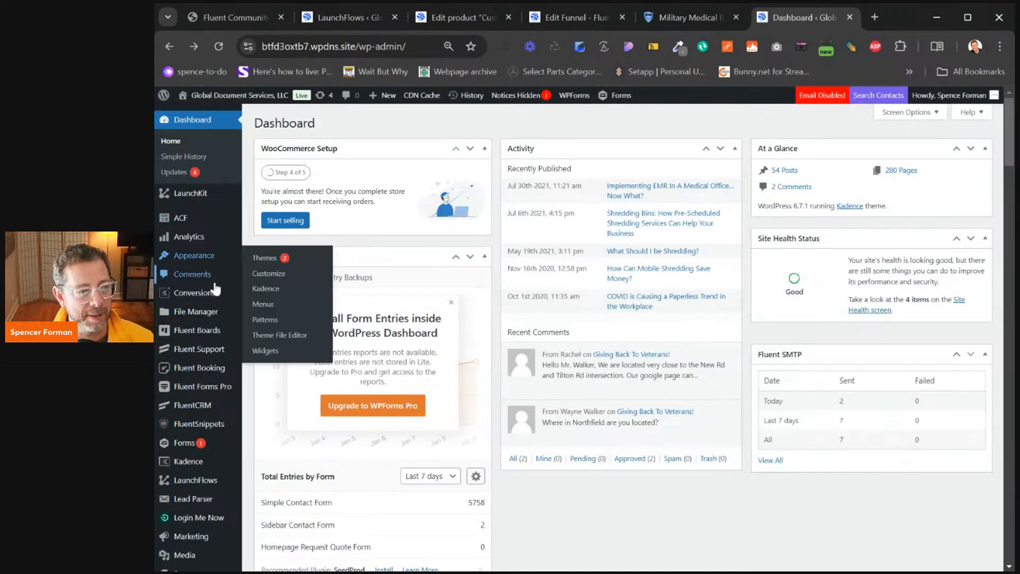
pyautogui.moveTo(203, 370)
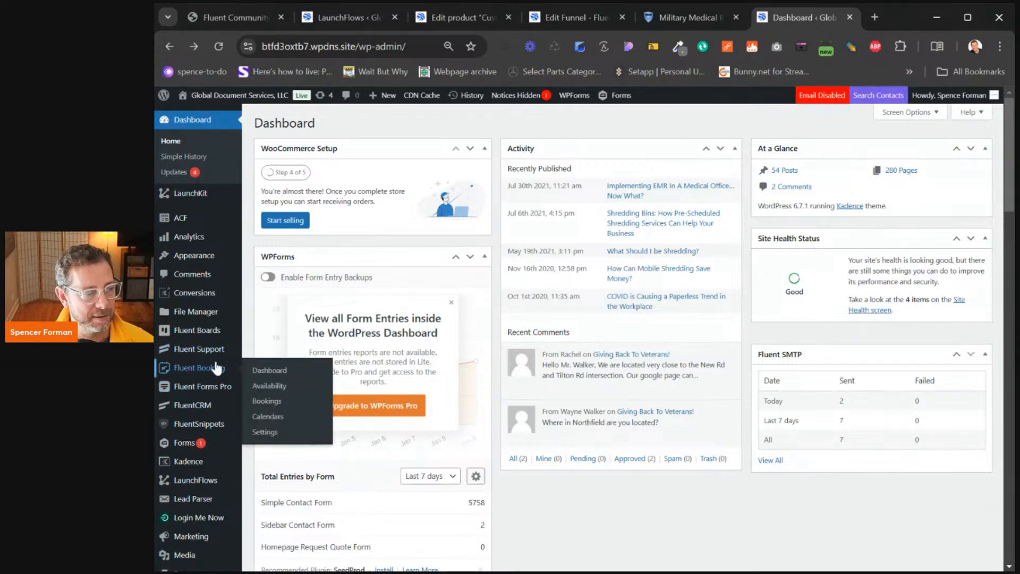
pyautogui.scroll(-3, 215, 369)
pyautogui.scroll(-3, 219, 368)
pyautogui.moveTo(192, 334)
pyautogui.click(268, 335)
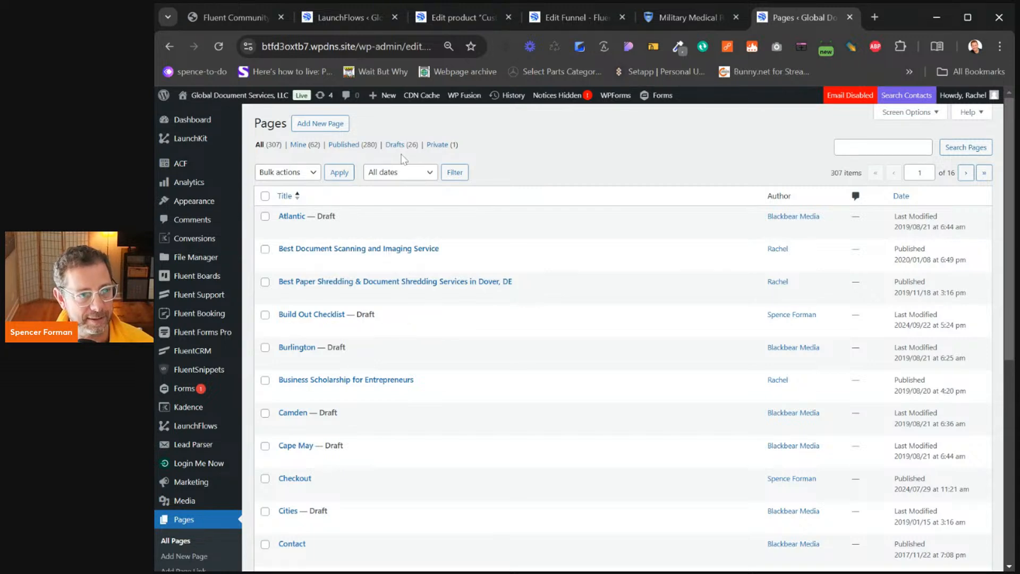
pyautogui.scroll(-6, 531, 212)
pyautogui.scroll(7, 695, 212)
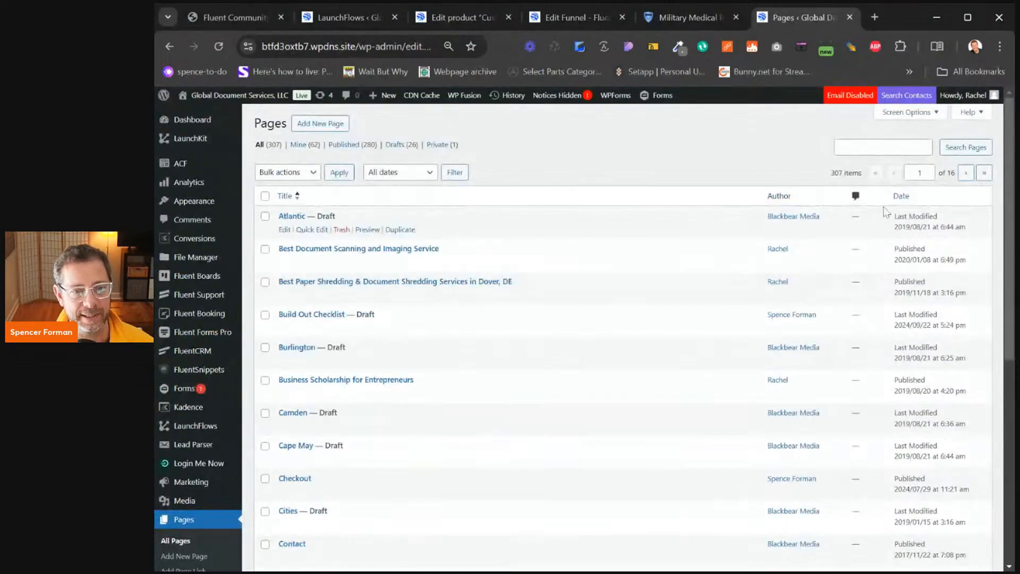
pyautogui.click(883, 147)
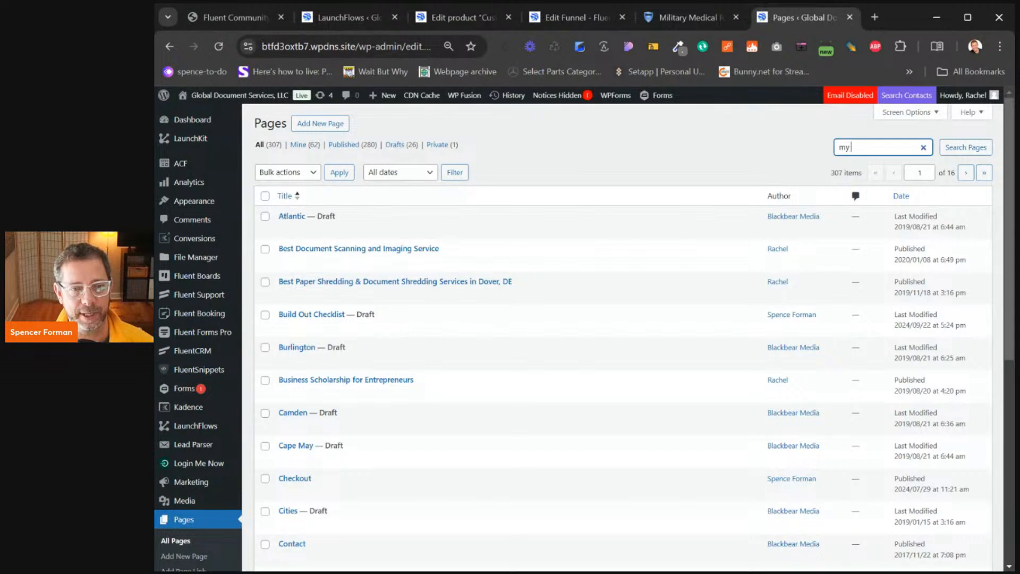
pyautogui.write('my account')
pyautogui.press('Return')
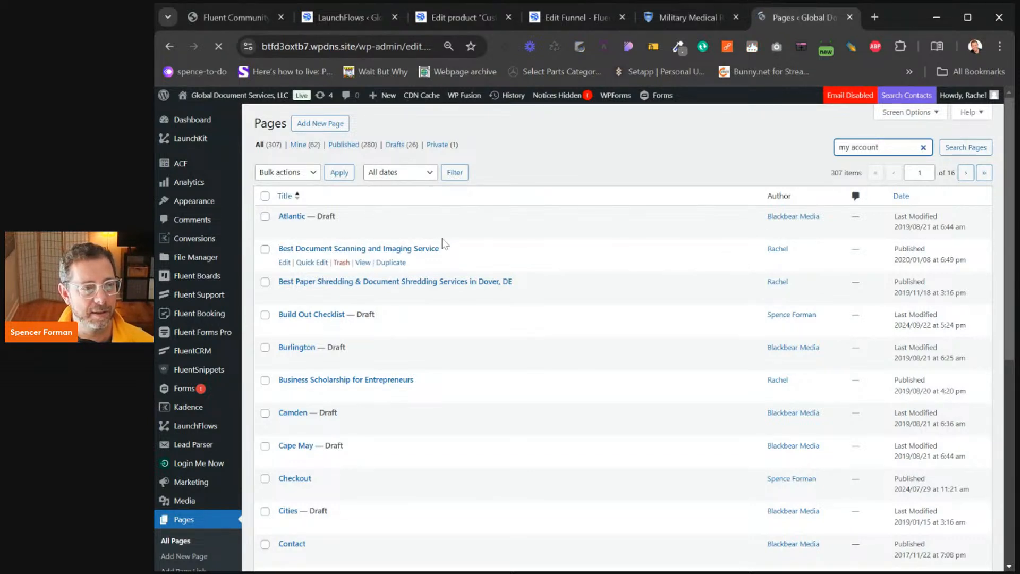
pyautogui.click(335, 125)
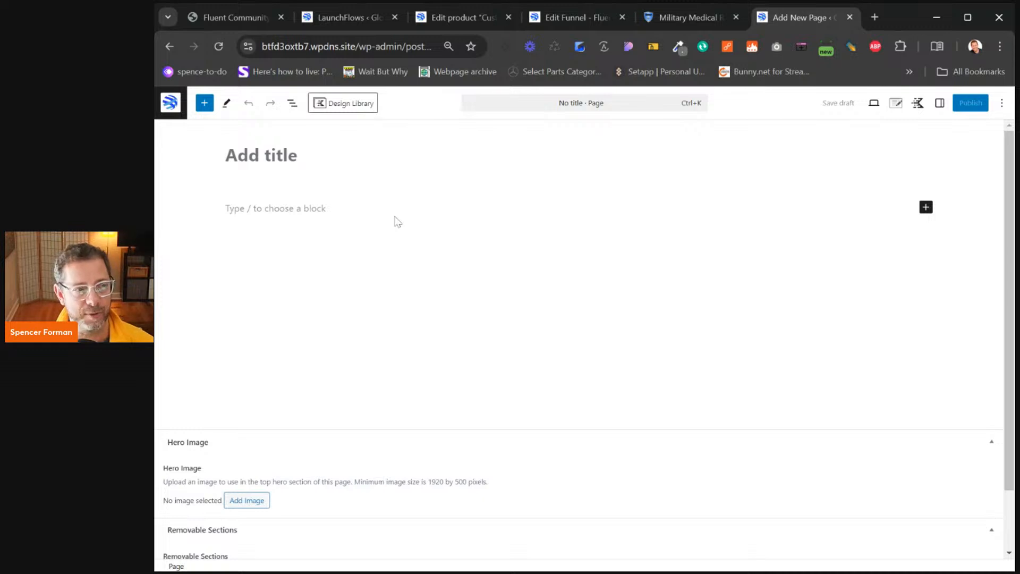
pyautogui.write('My Account')
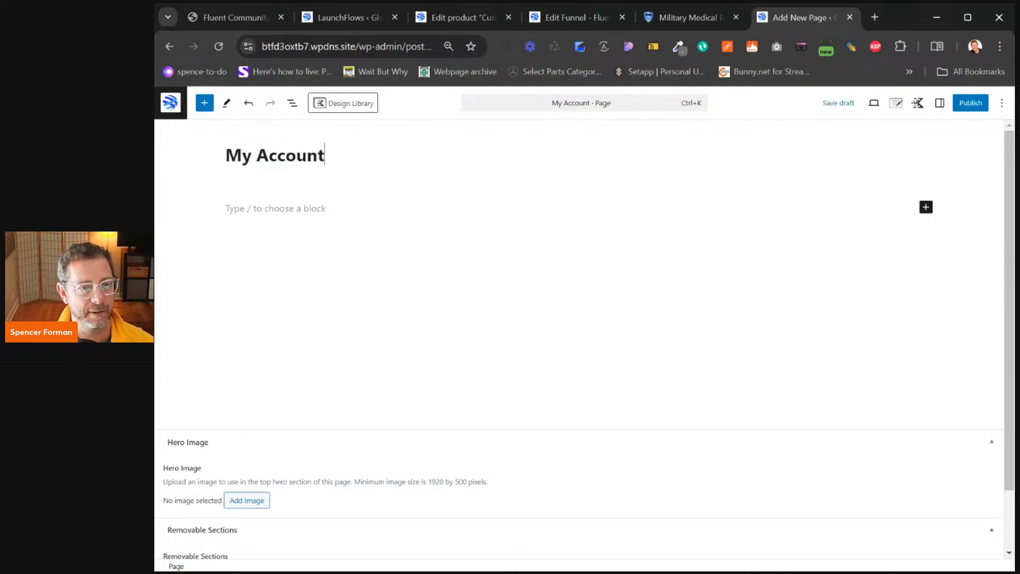
pyautogui.click(345, 214)
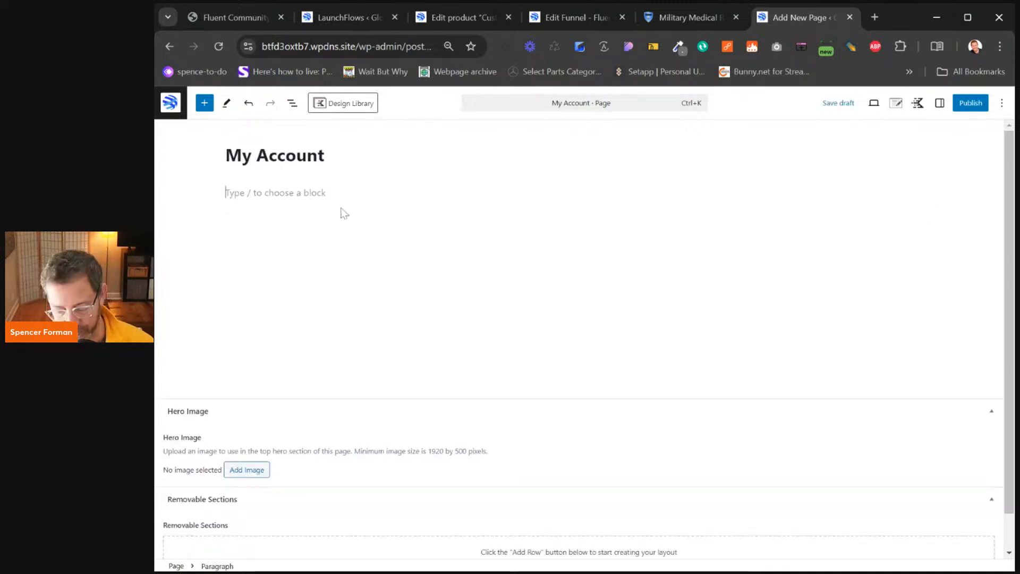
pyautogui.write('[')
pyautogui.press('BackSpace')
pyautogui.press('BackSpace')
pyautogui.write('/sho')
pyautogui.press('Return')
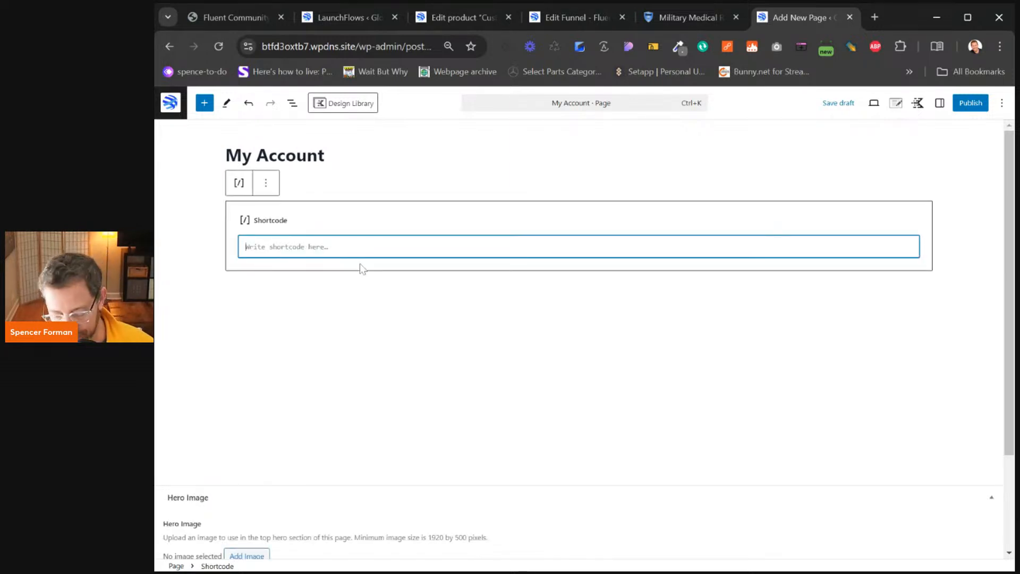
pyautogui.write('[]')
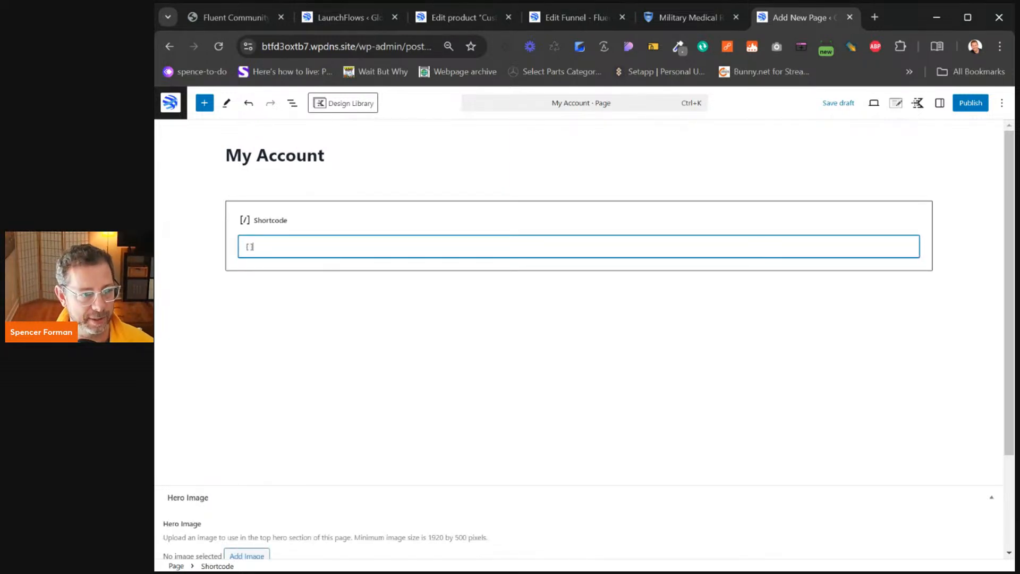
pyautogui.write('woocommerce_')
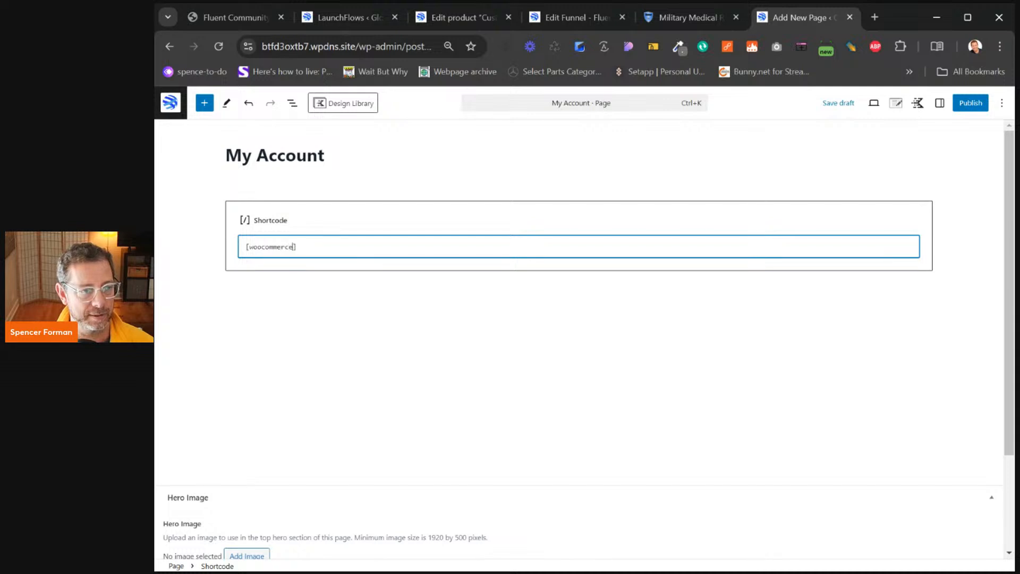
pyautogui.write('my_account')
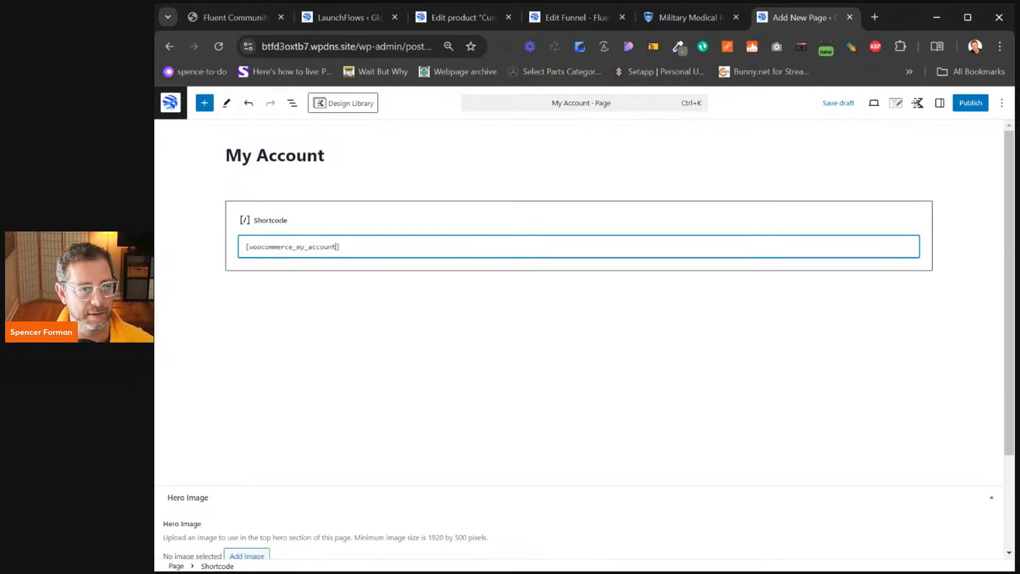
pyautogui.click(971, 102)
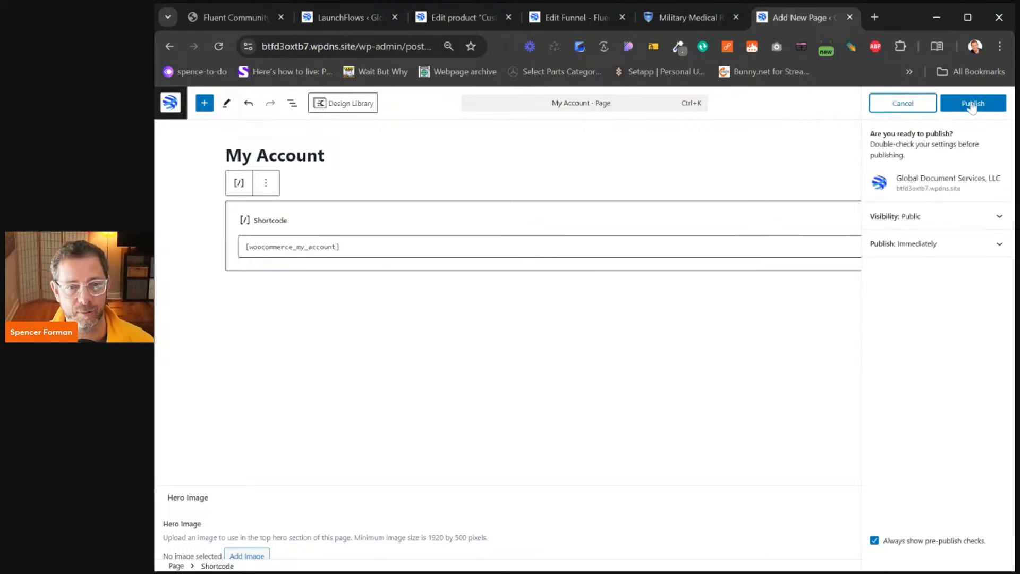
pyautogui.click(972, 105)
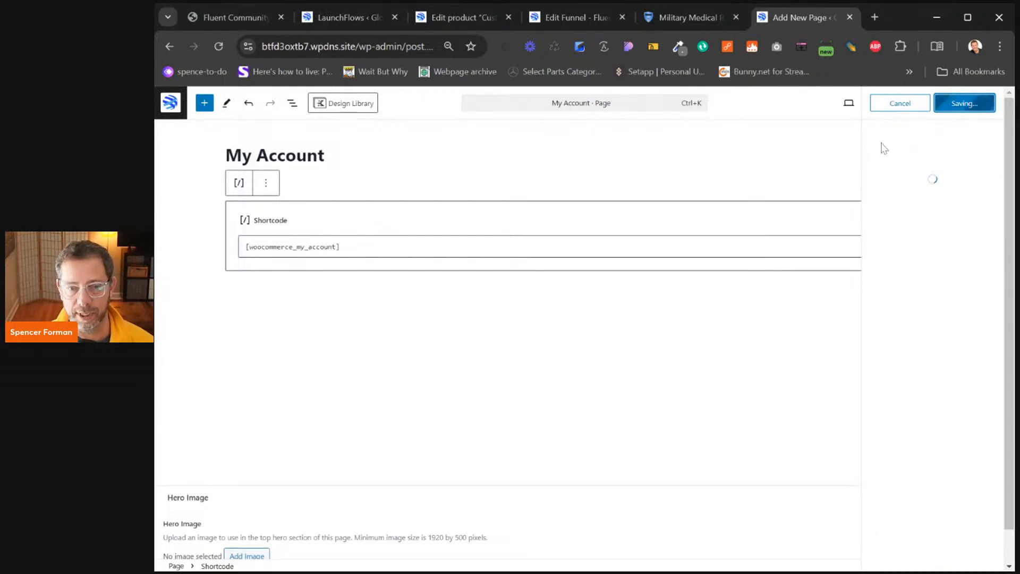
pyautogui.click(916, 228)
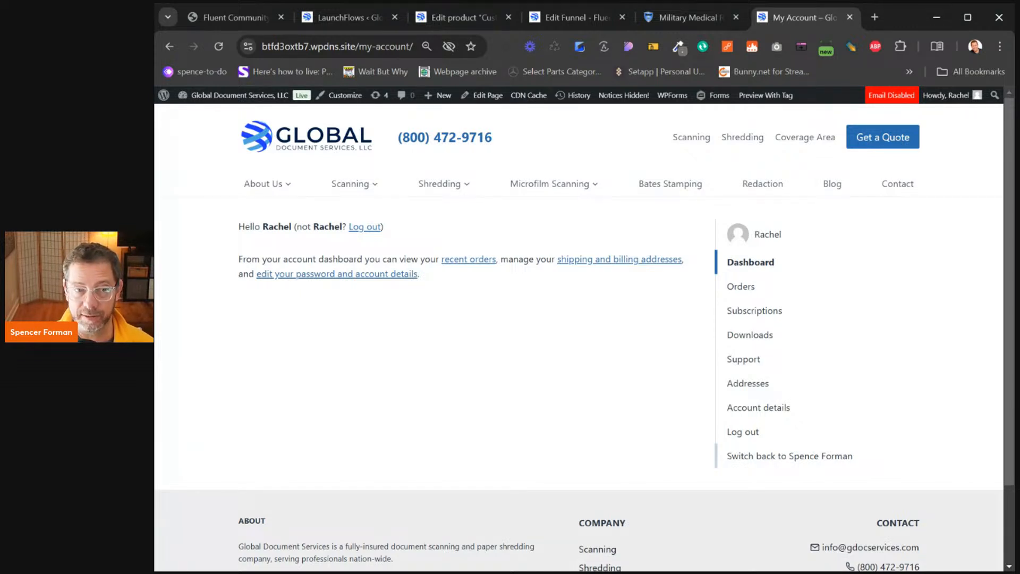
pyautogui.click(778, 462)
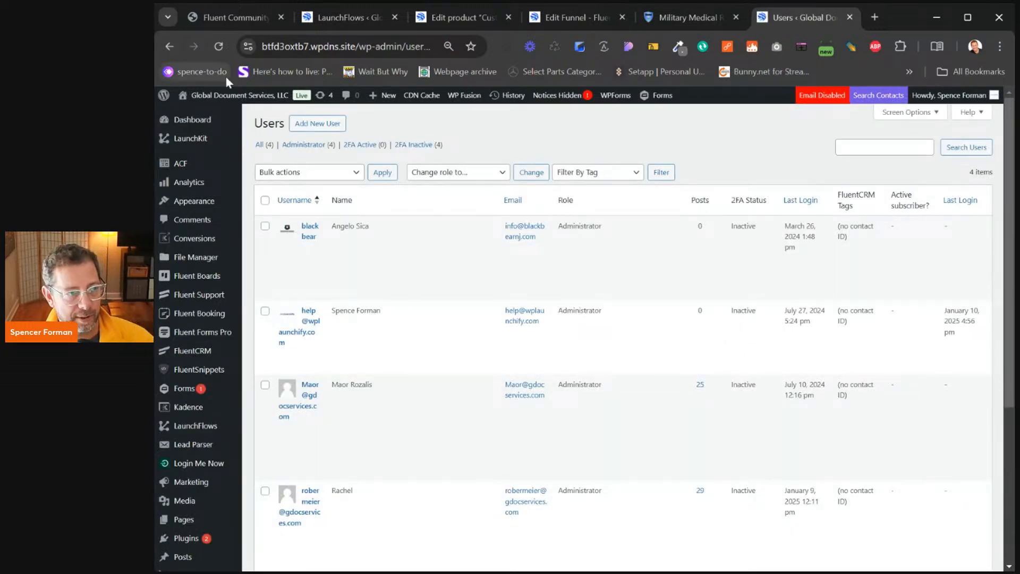
pyautogui.click(208, 99)
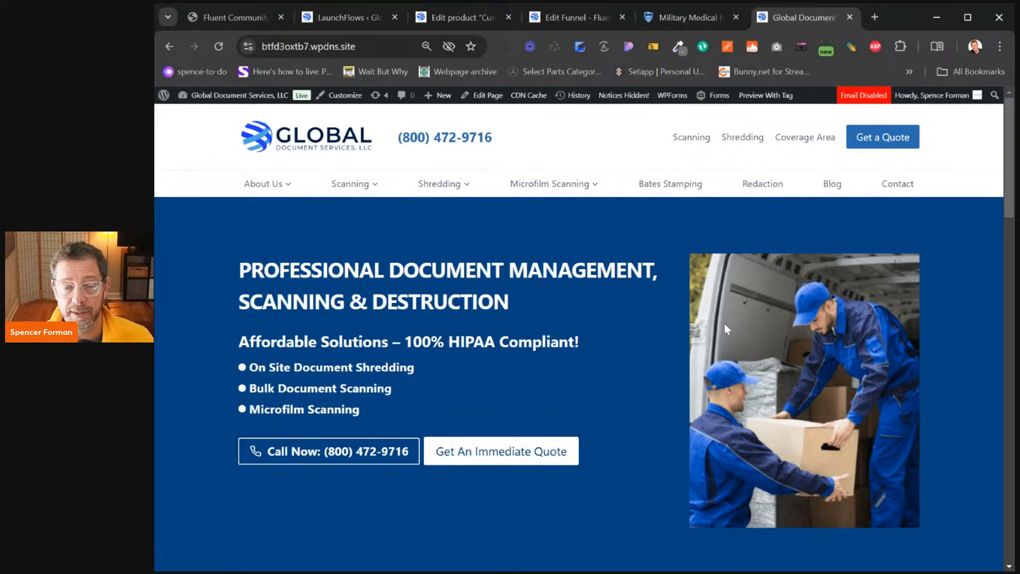
pyautogui.moveTo(187, 95)
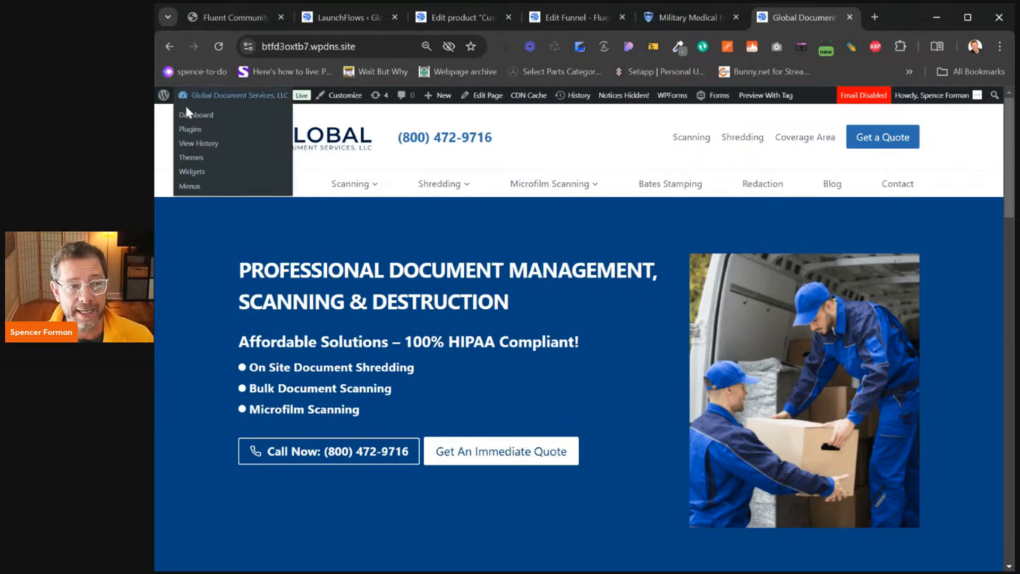
pyautogui.click(190, 118)
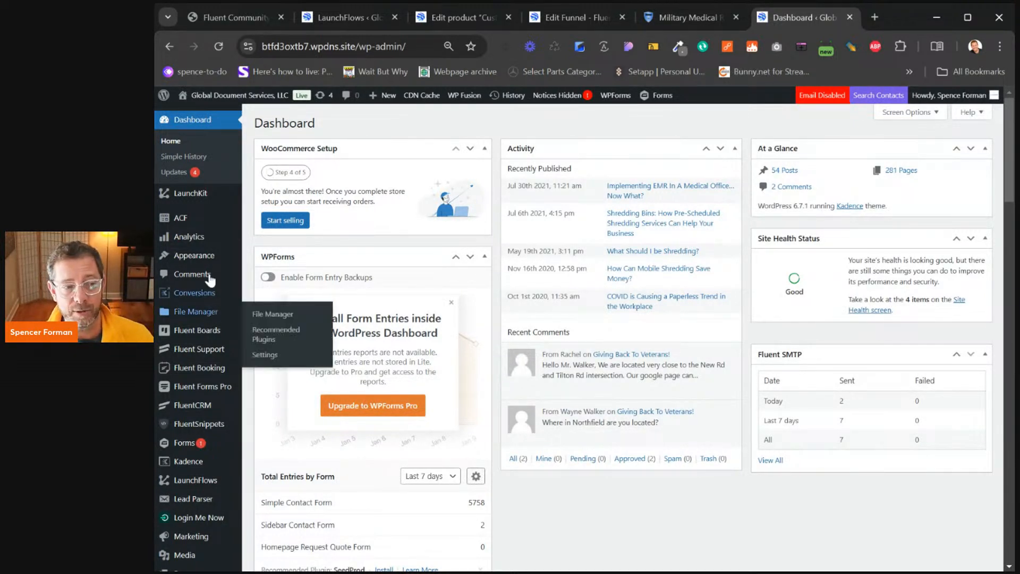
pyautogui.moveTo(225, 348)
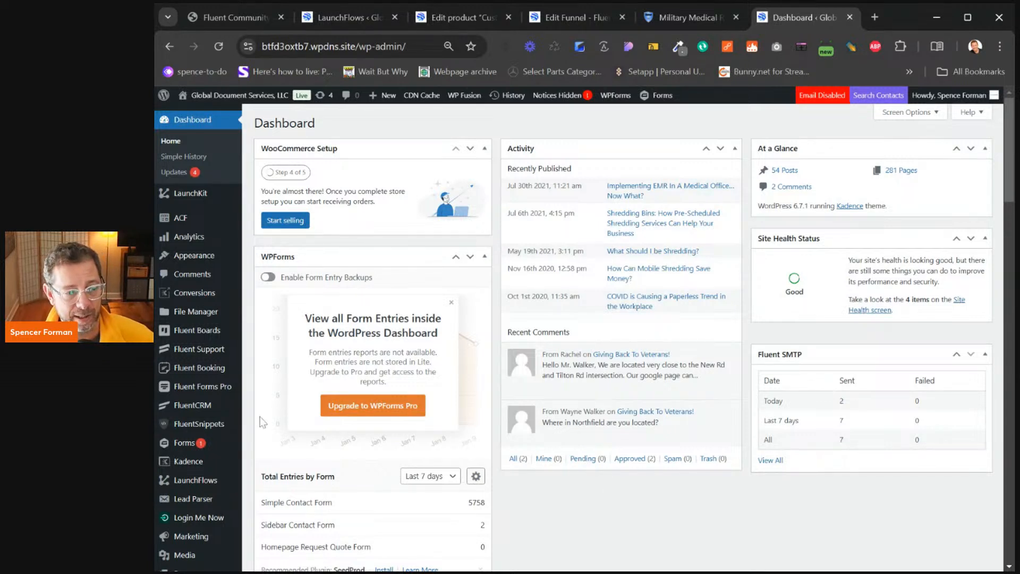
pyautogui.moveTo(215, 256)
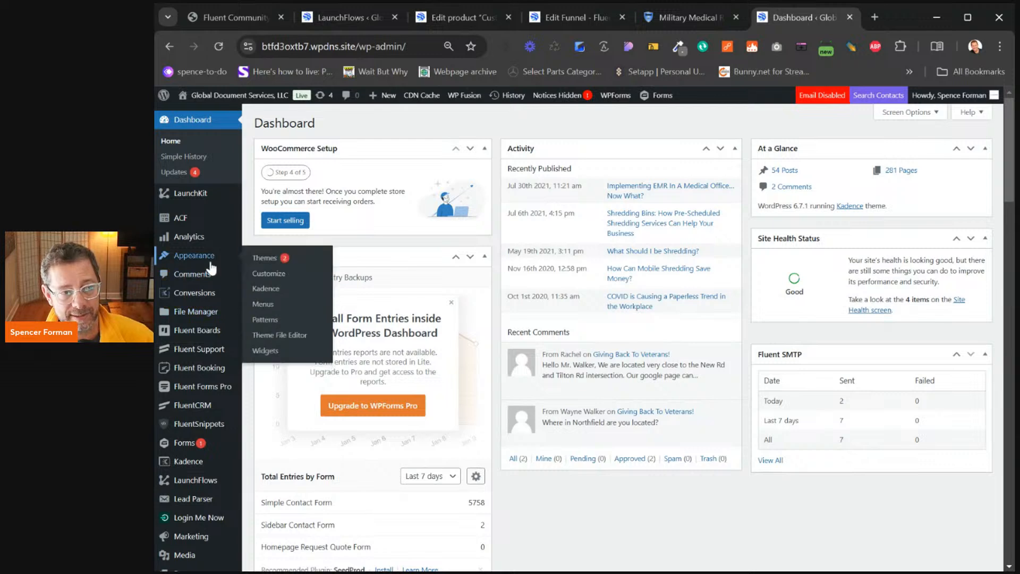
pyautogui.scroll(-5, 215, 260)
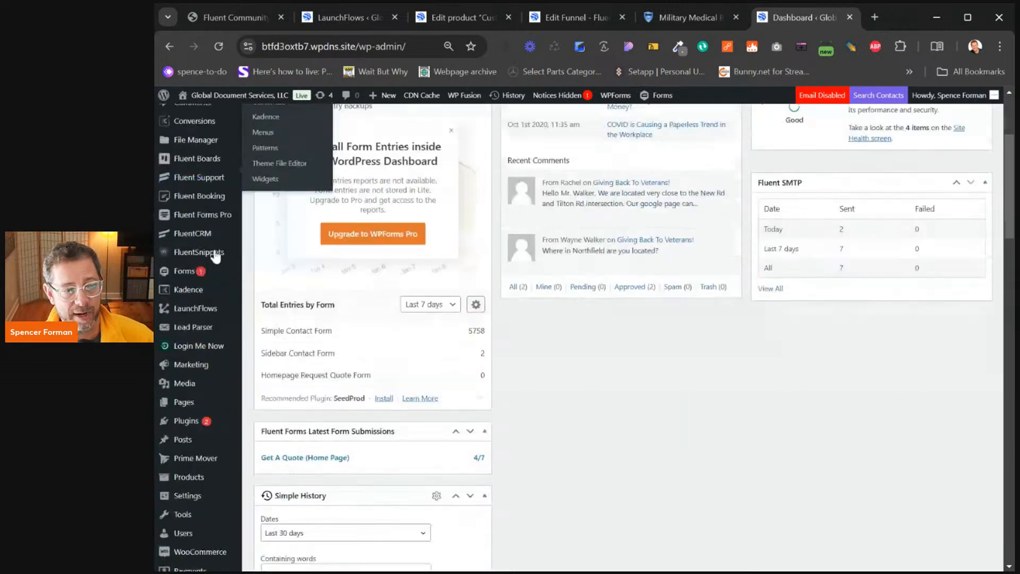
pyautogui.moveTo(223, 480)
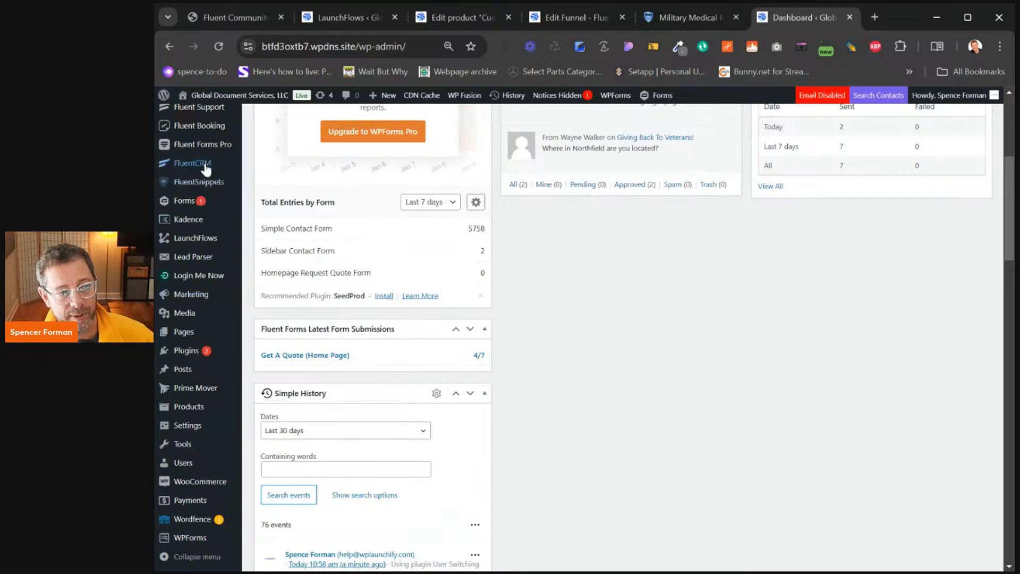
# Open the test contact's profile from the FluentCRM contacts list
pyautogui.moveTo(212, 163)
pyautogui.click(277, 228)
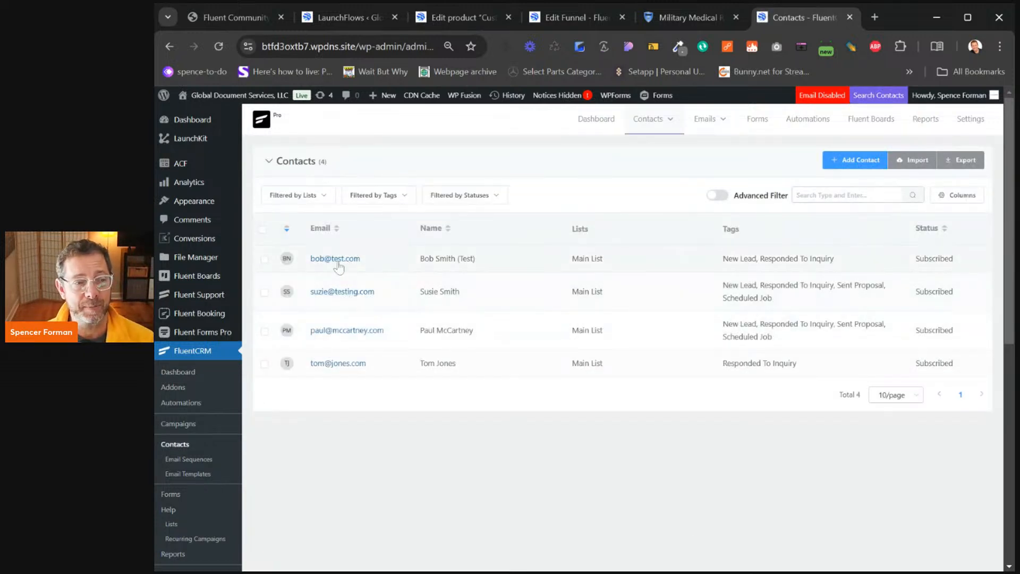
pyautogui.click(335, 258)
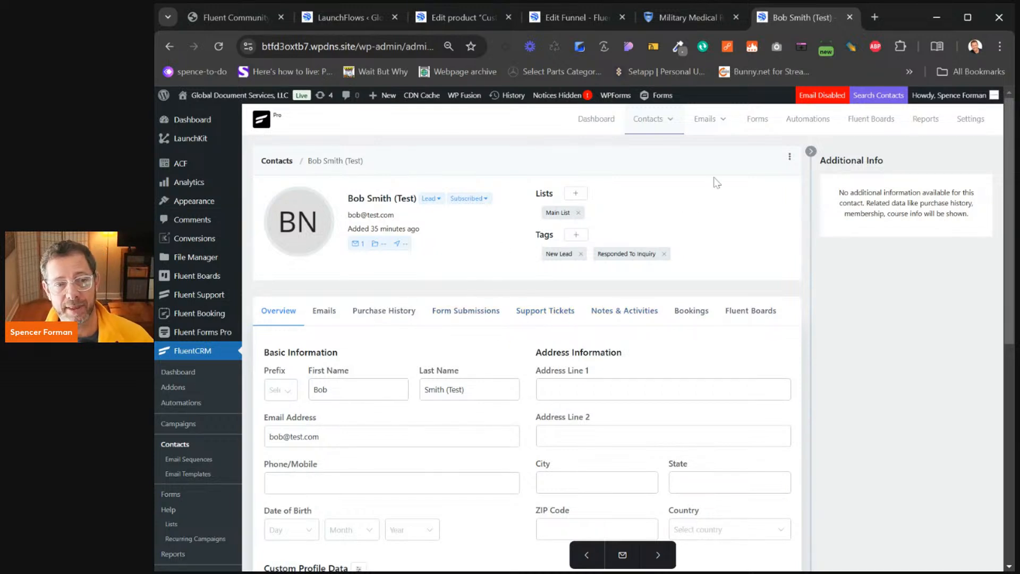
# Look through the email templates, then view the six published automation funnels
pyautogui.moveTo(724, 121)
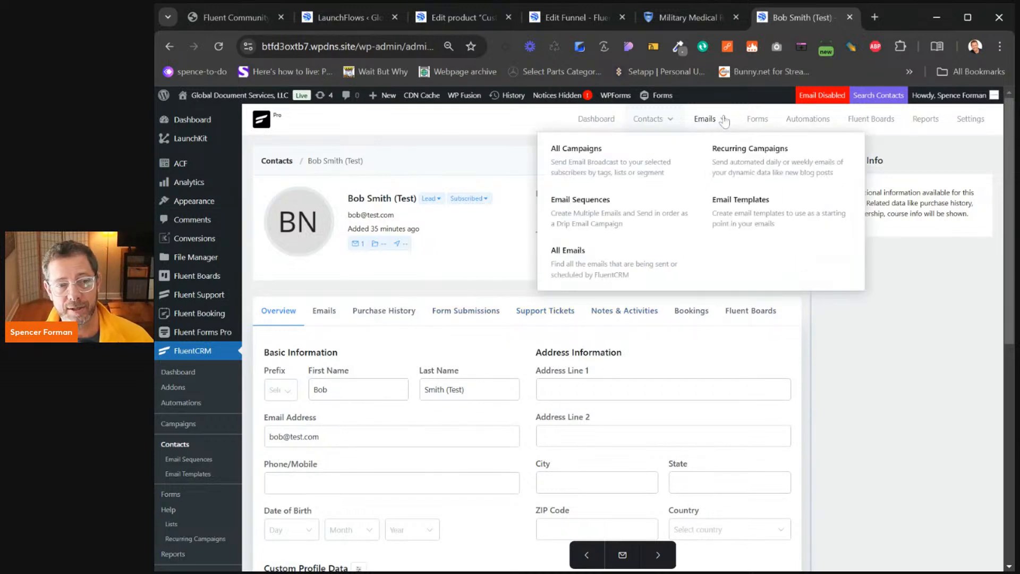
pyautogui.click(743, 202)
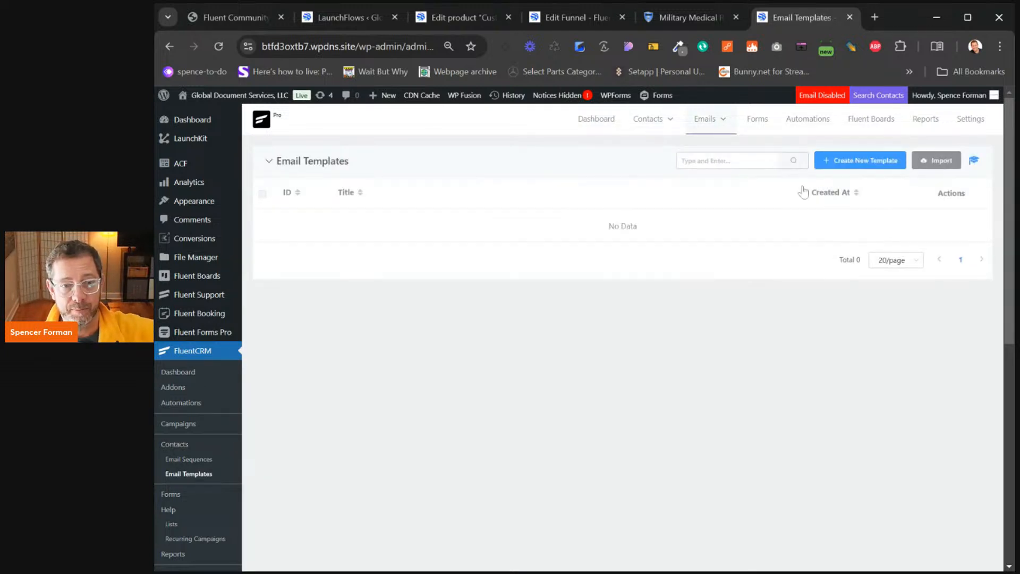
pyautogui.click(805, 121)
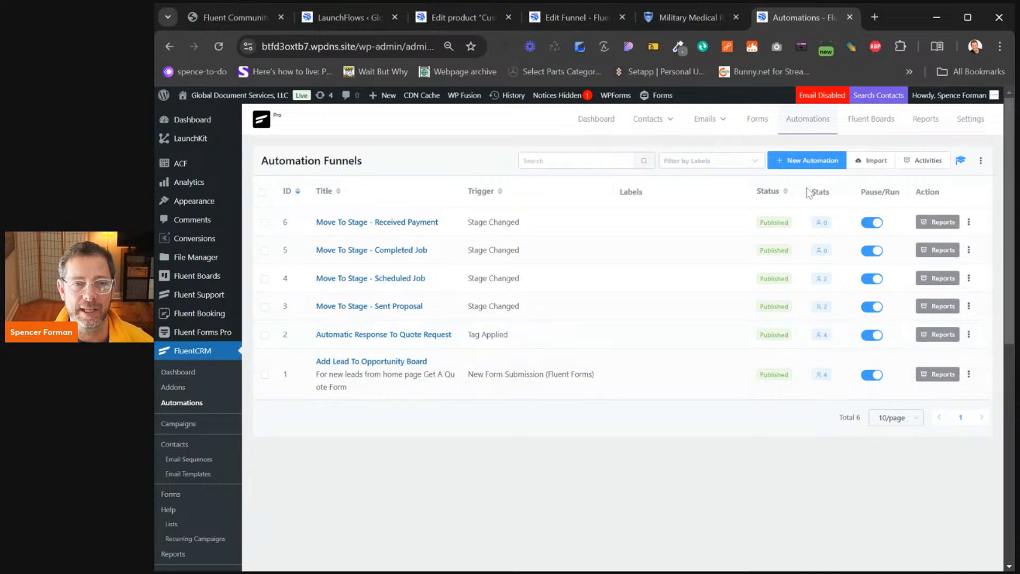
pyautogui.click(875, 18)
# Load wplaunchify.com and scroll down to the Build Your Bundle section
pyautogui.write('wp')
pyautogui.press('Return')
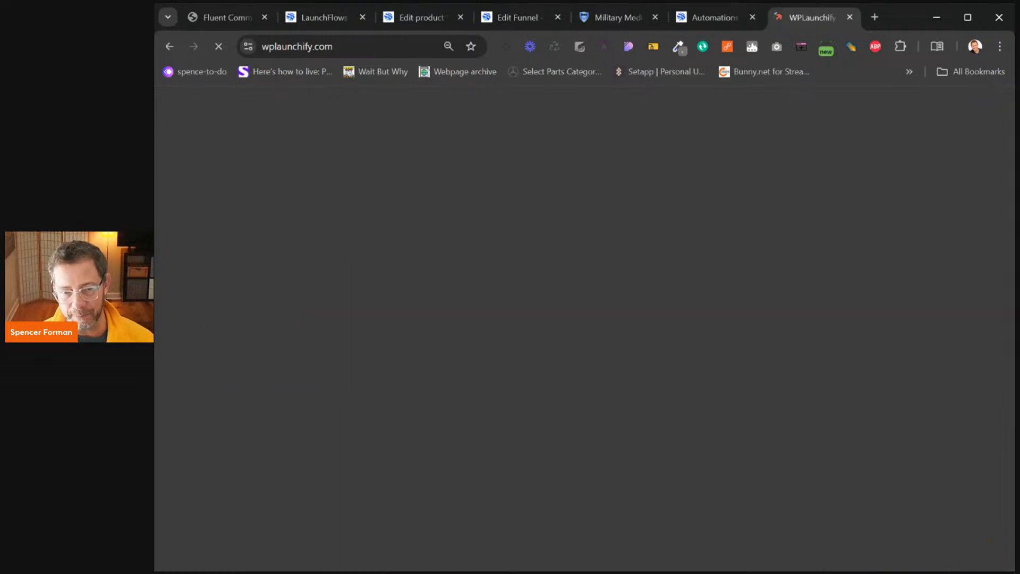
pyautogui.scroll(-20, 580, 329)
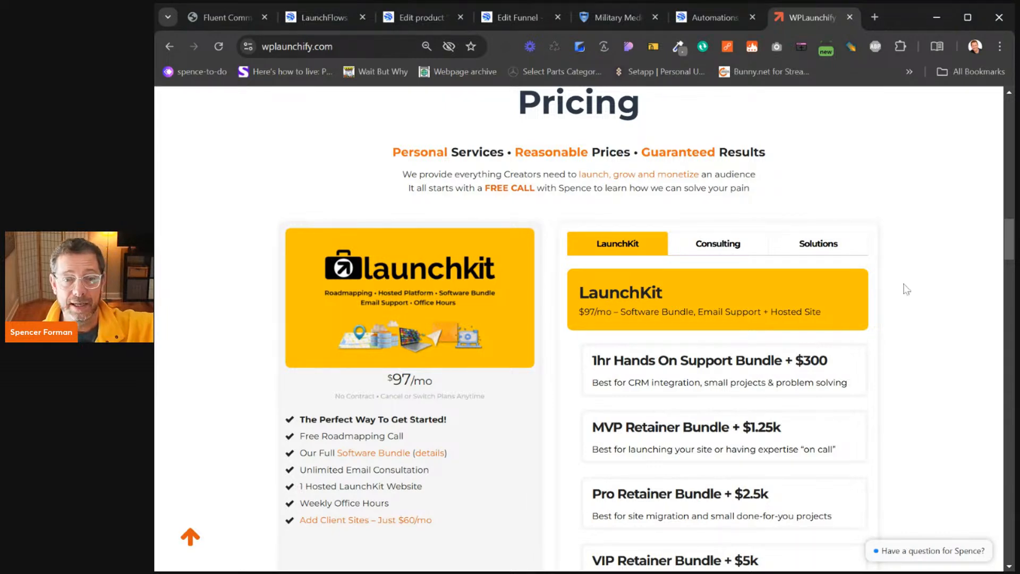
pyautogui.scroll(-3, 911, 279)
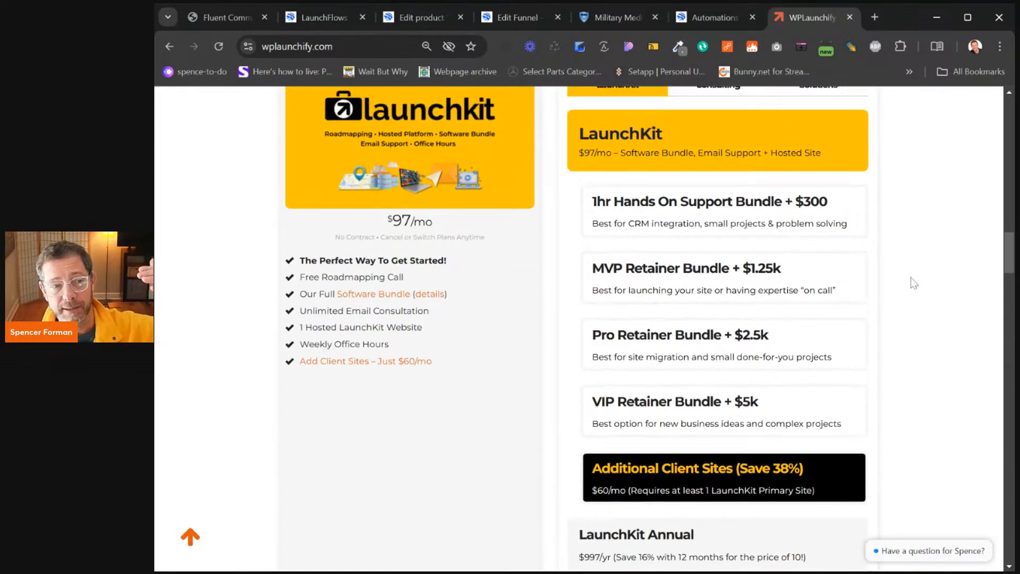
pyautogui.scroll(-5, 499, 287)
pyautogui.scroll(-6, 499, 287)
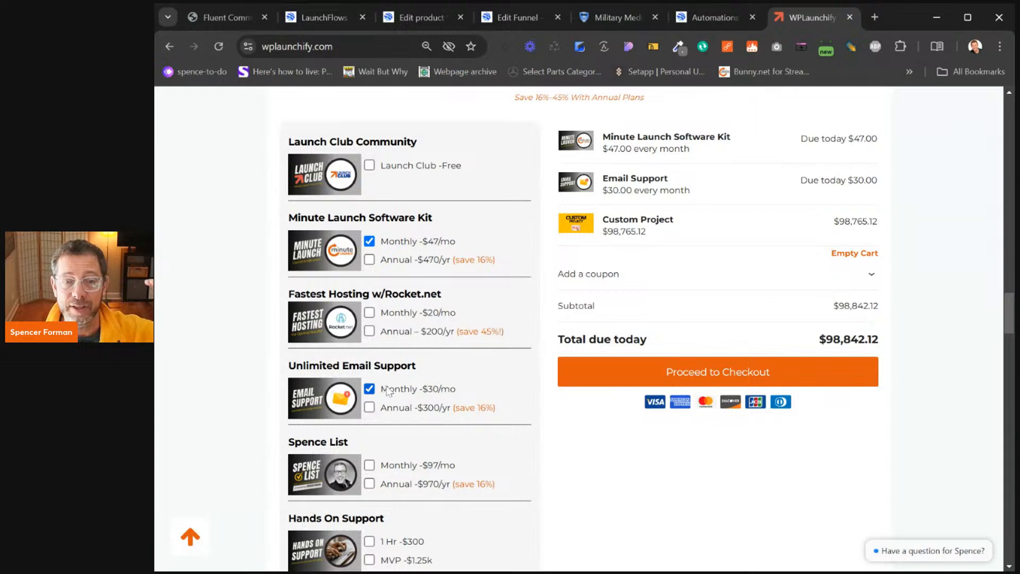
pyautogui.scroll(-3, 494, 359)
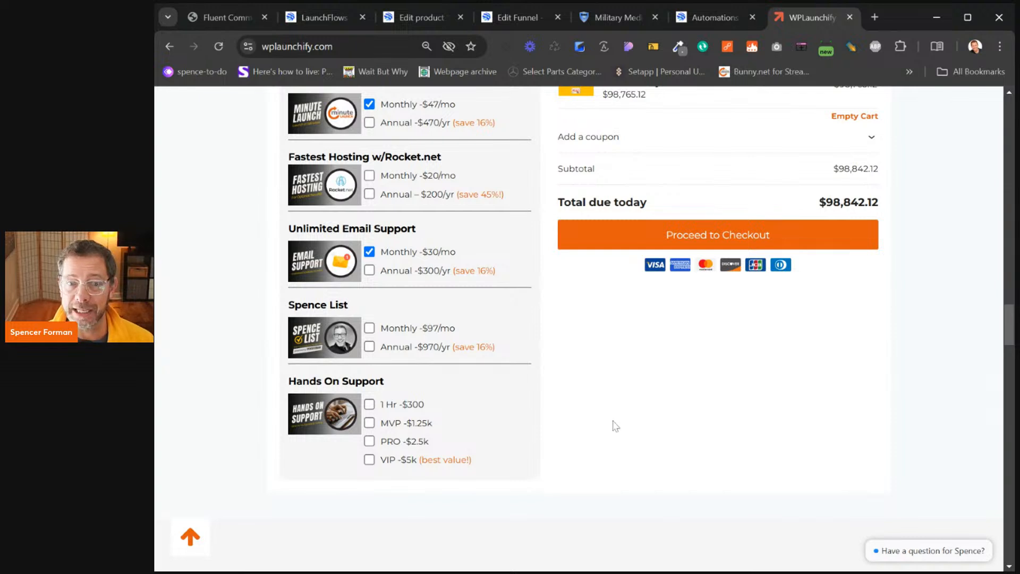
# Highlight the '1 Hr -$300' and 'VIP -$5k' Hands On Support options
pyautogui.moveTo(379, 405); pyautogui.dragTo(446, 412)
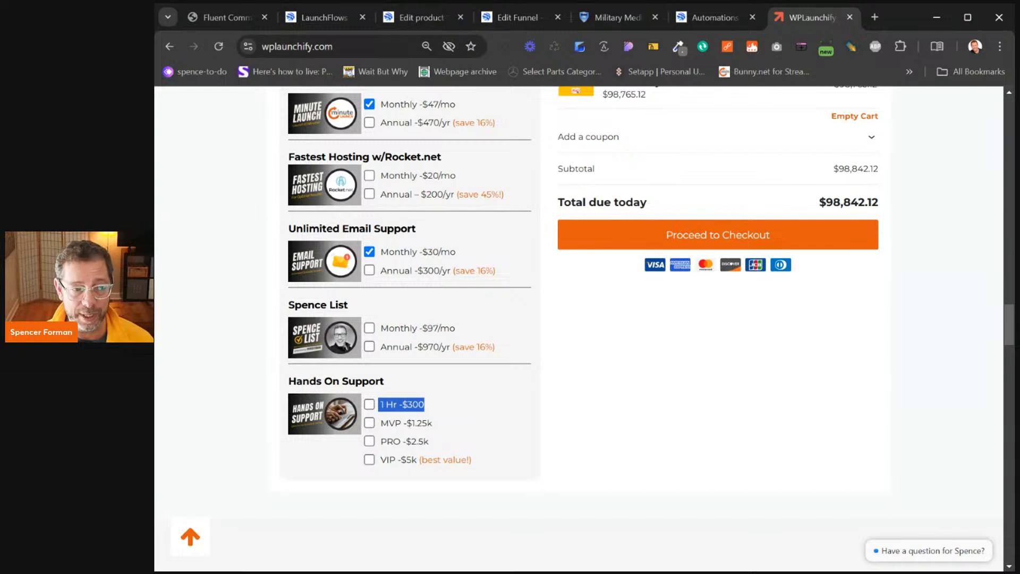
pyautogui.moveTo(380, 461); pyautogui.dragTo(417, 461)
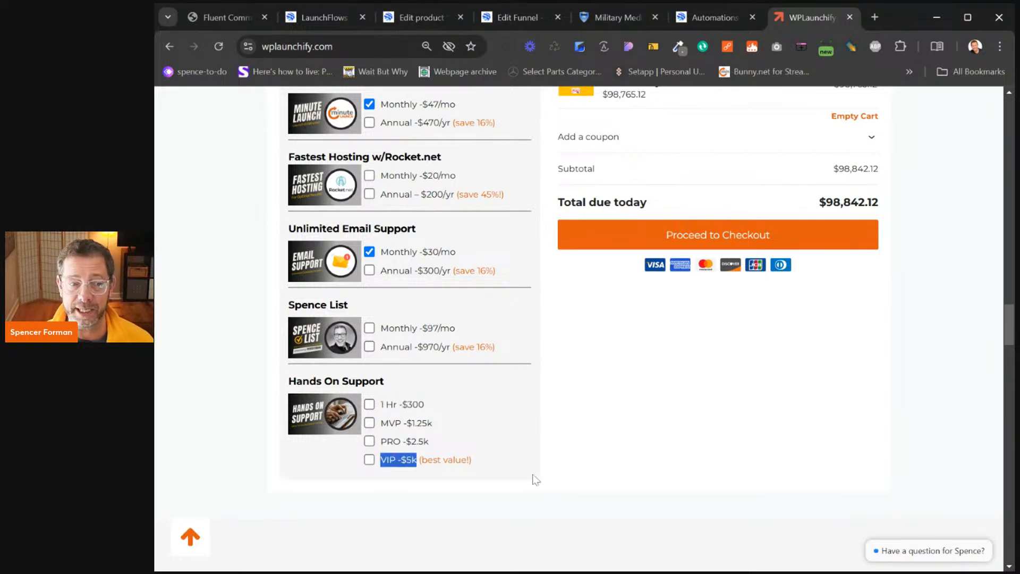
pyautogui.click(580, 467)
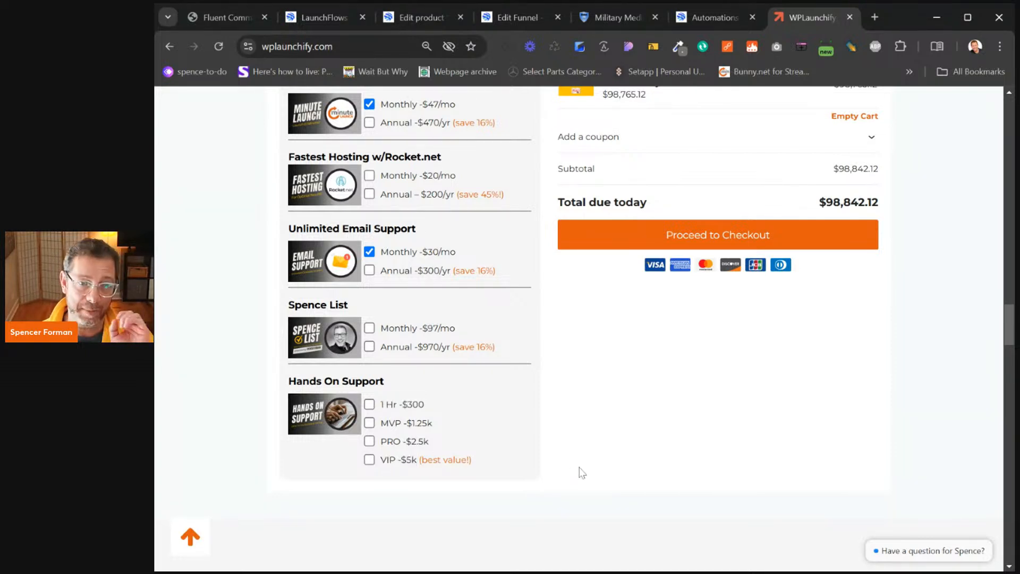
# Return to the top, reload the WPLaunchify homepage, and go to Book FREE Call
pyautogui.scroll(4, 695, 435)
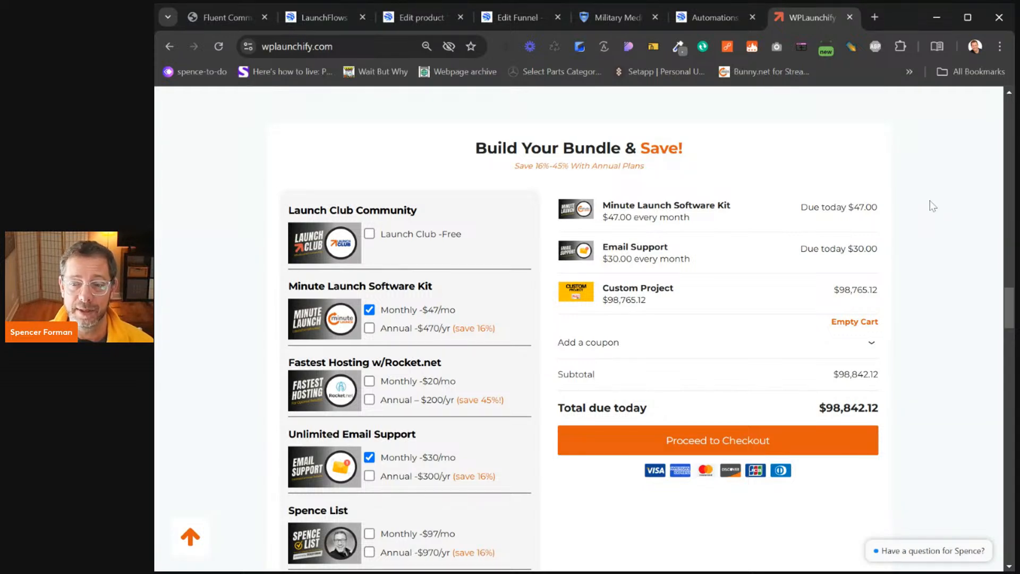
pyautogui.scroll(8, 918, 167)
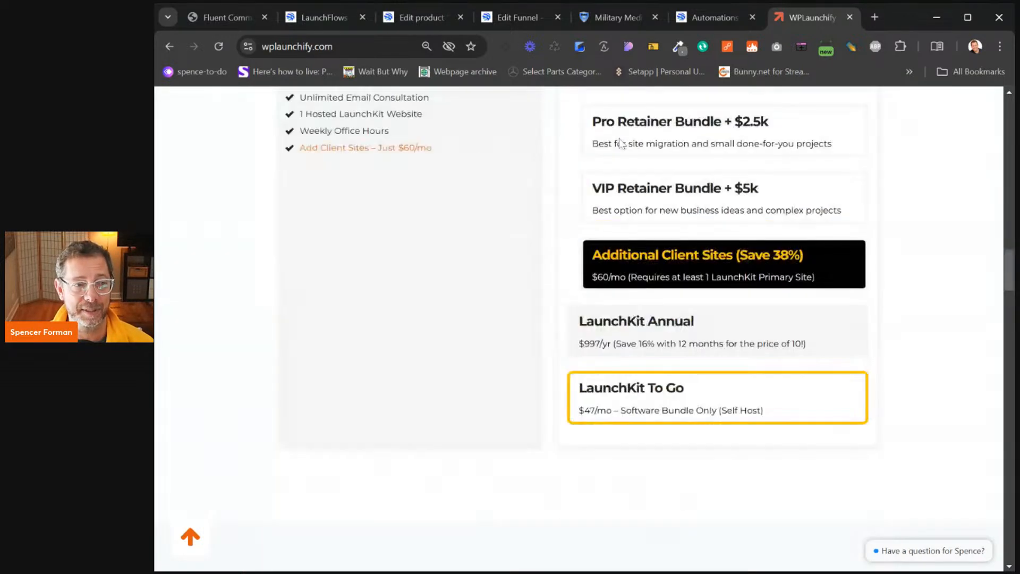
pyautogui.scroll(20, 462, 145)
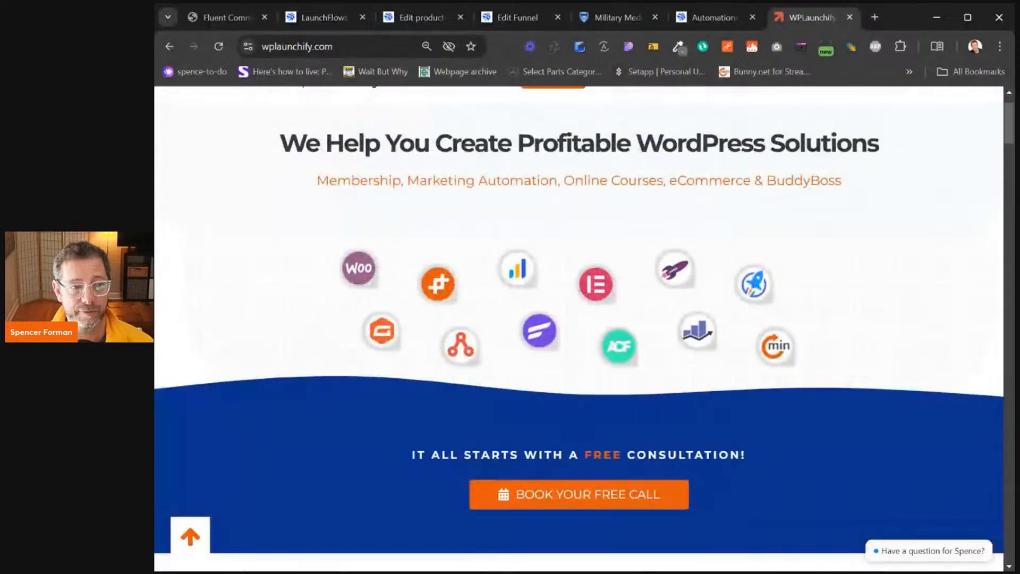
pyautogui.click(355, 145)
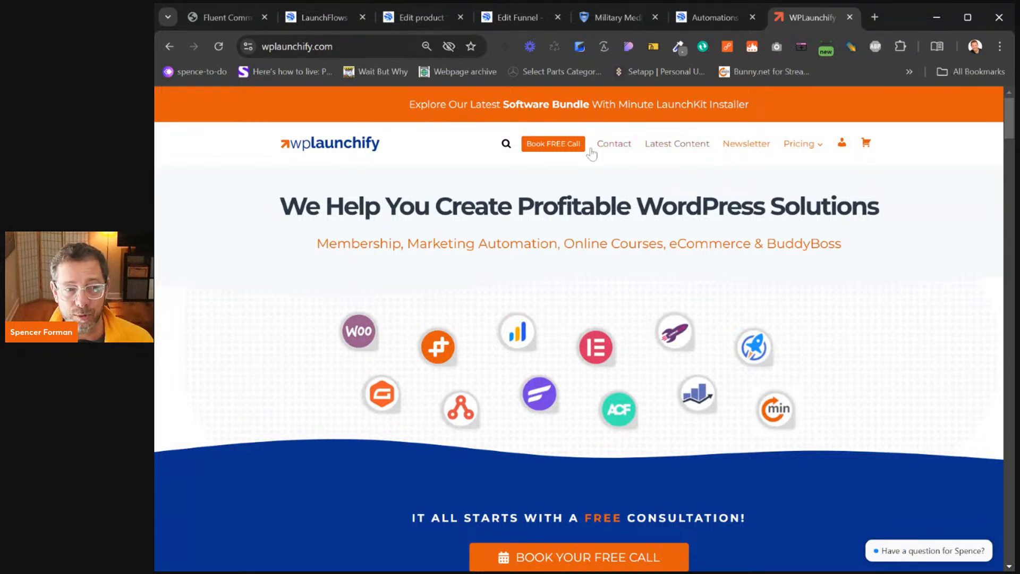
pyautogui.click(565, 148)
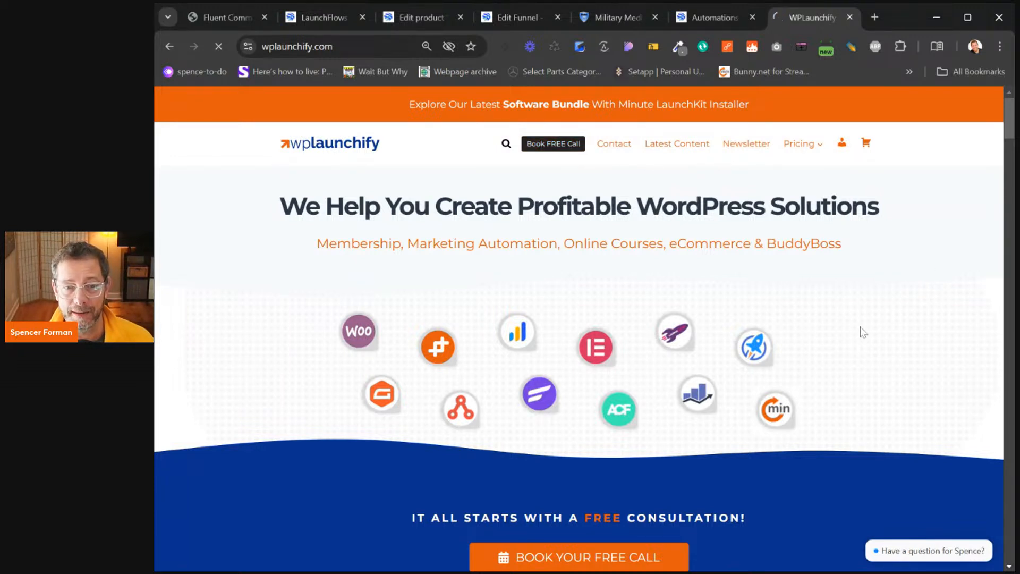